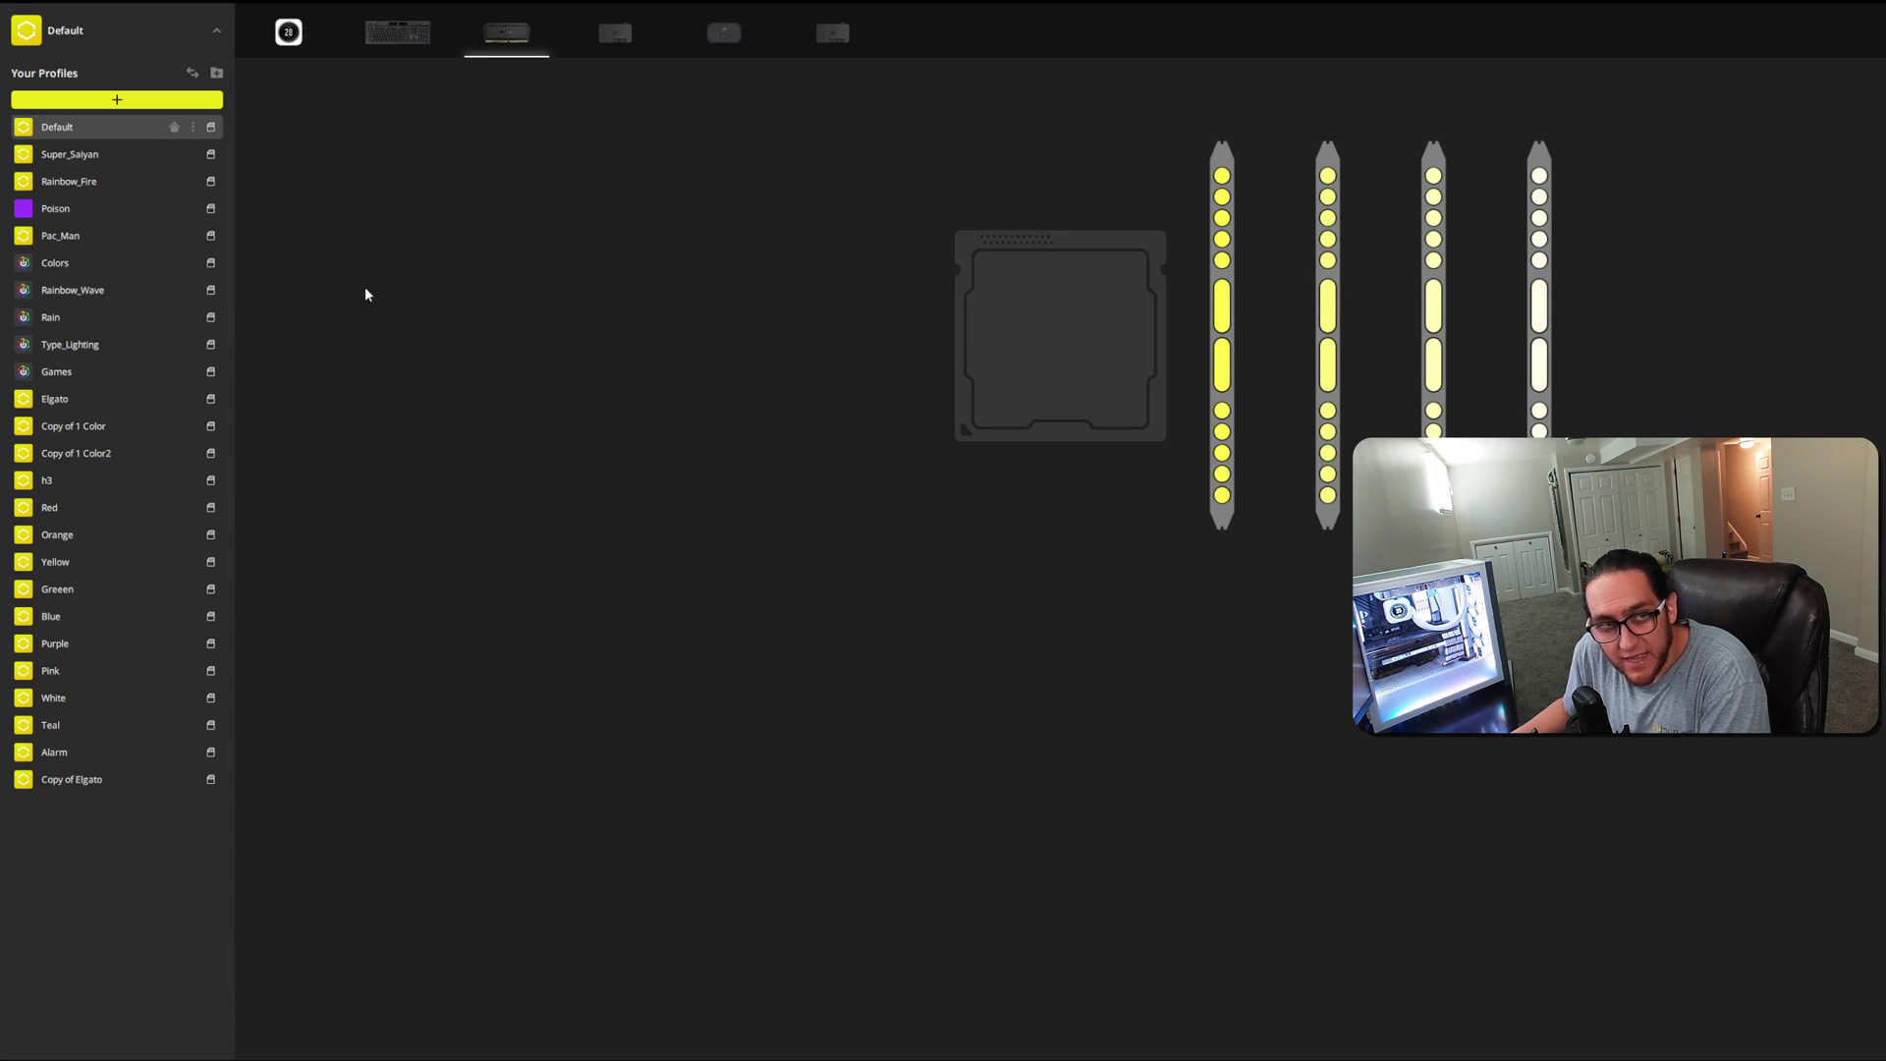
Step: Switch to the open-cue-service GitHub page in Chrome and open the latest release link from its Getting Started section in a new tab
mouse_move(2, 162)
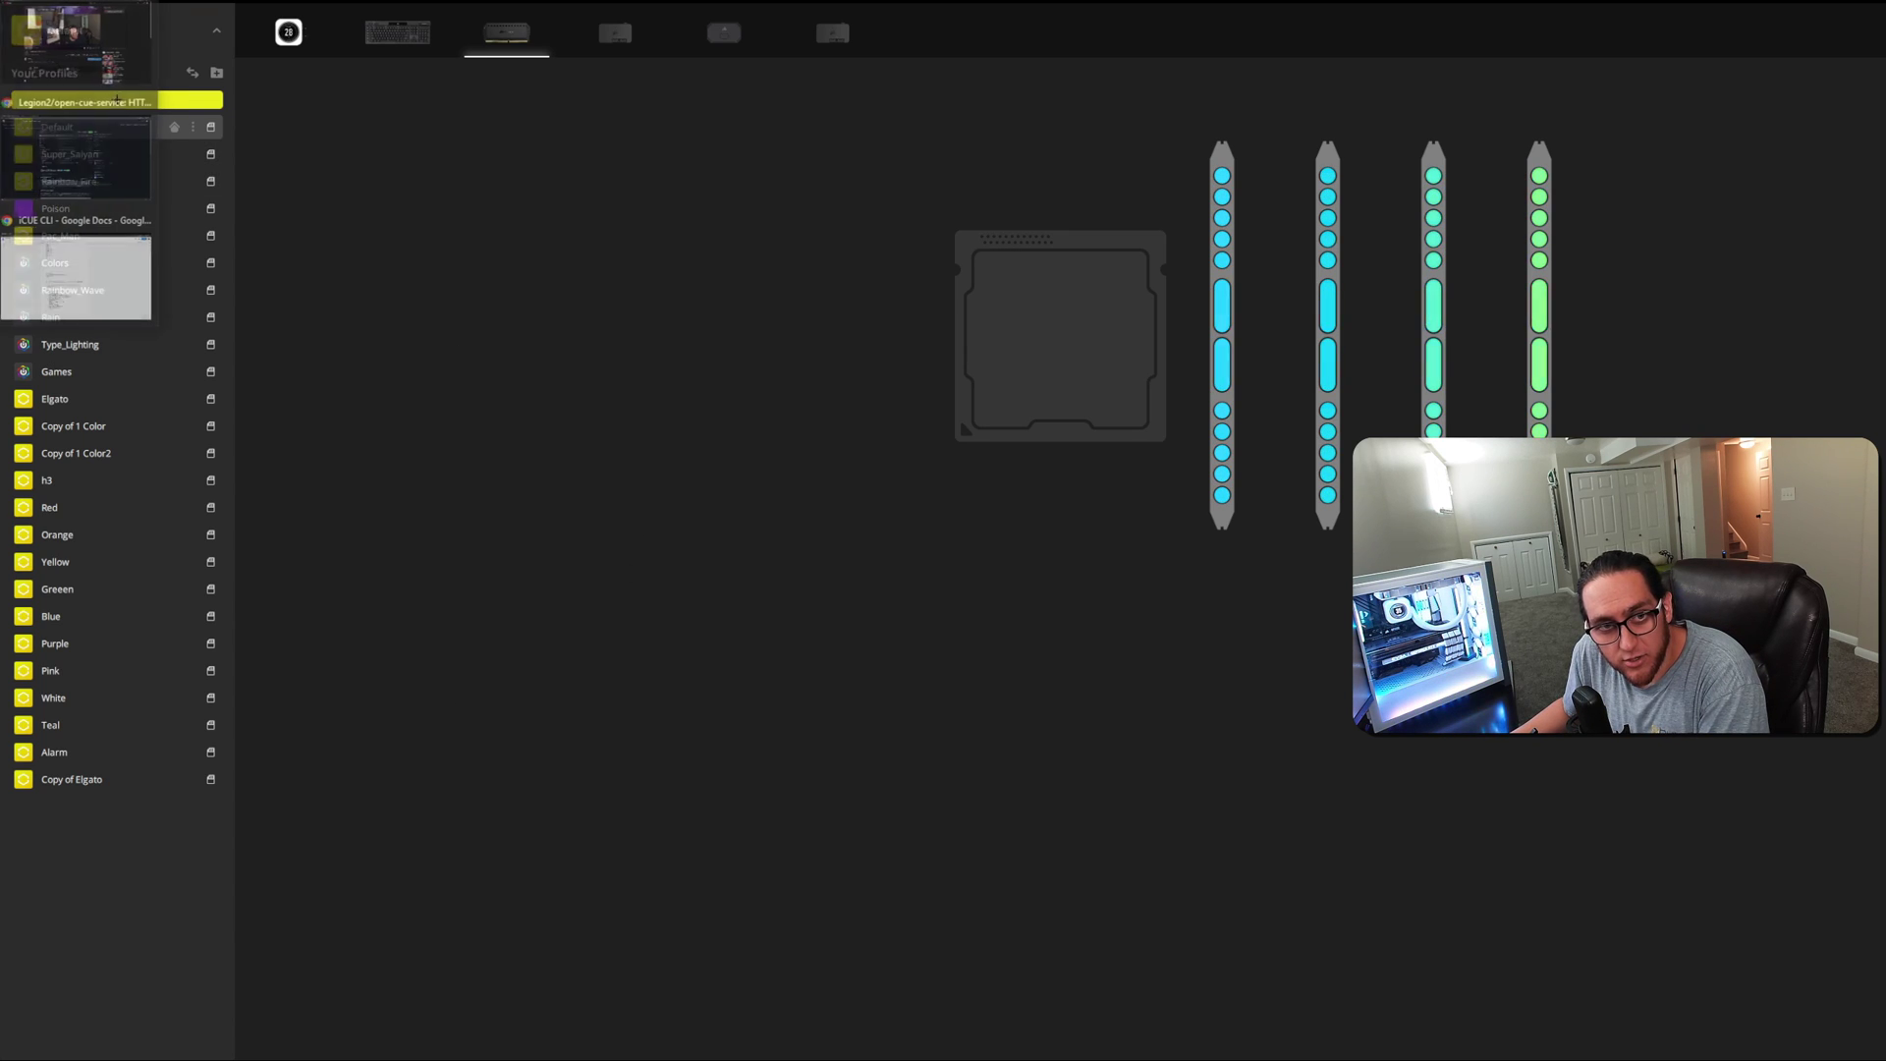
click(75, 155)
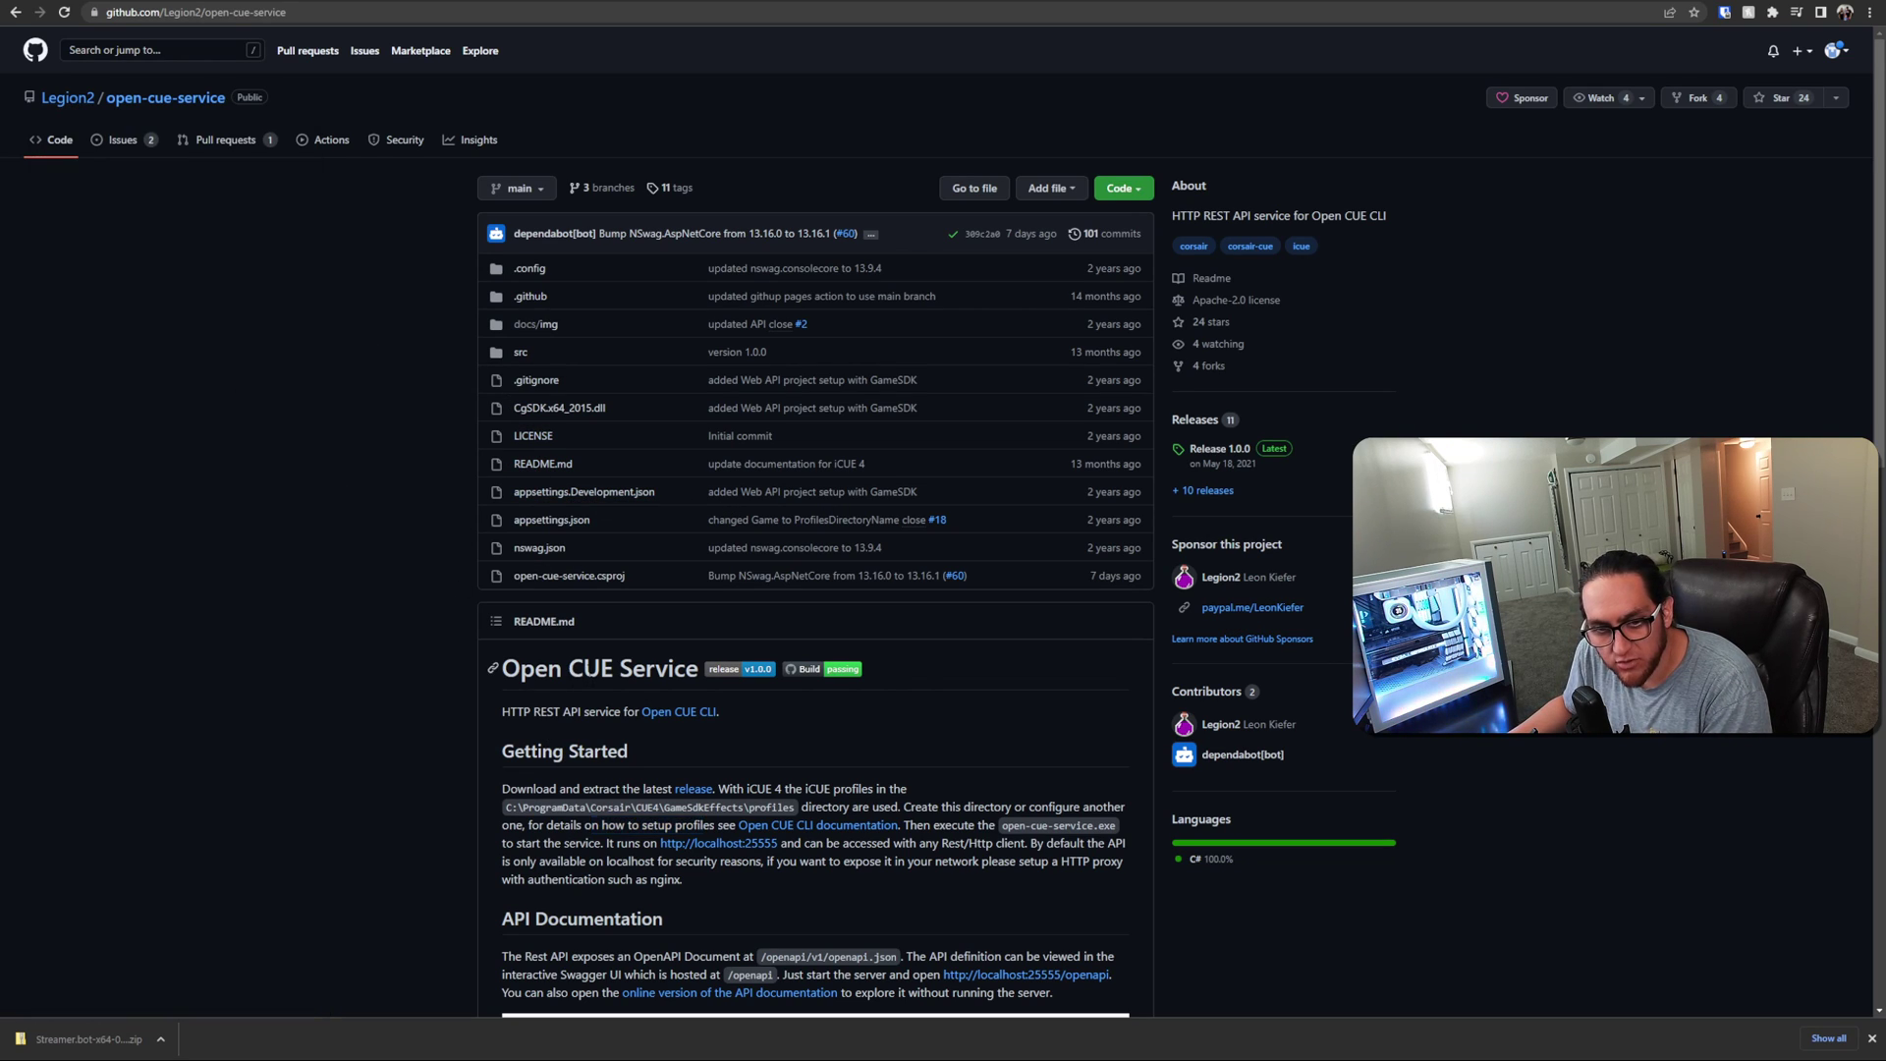
drag(583, 669, 673, 669)
scroll(673, 688, down, 1)
scroll(409, 581, down, 1)
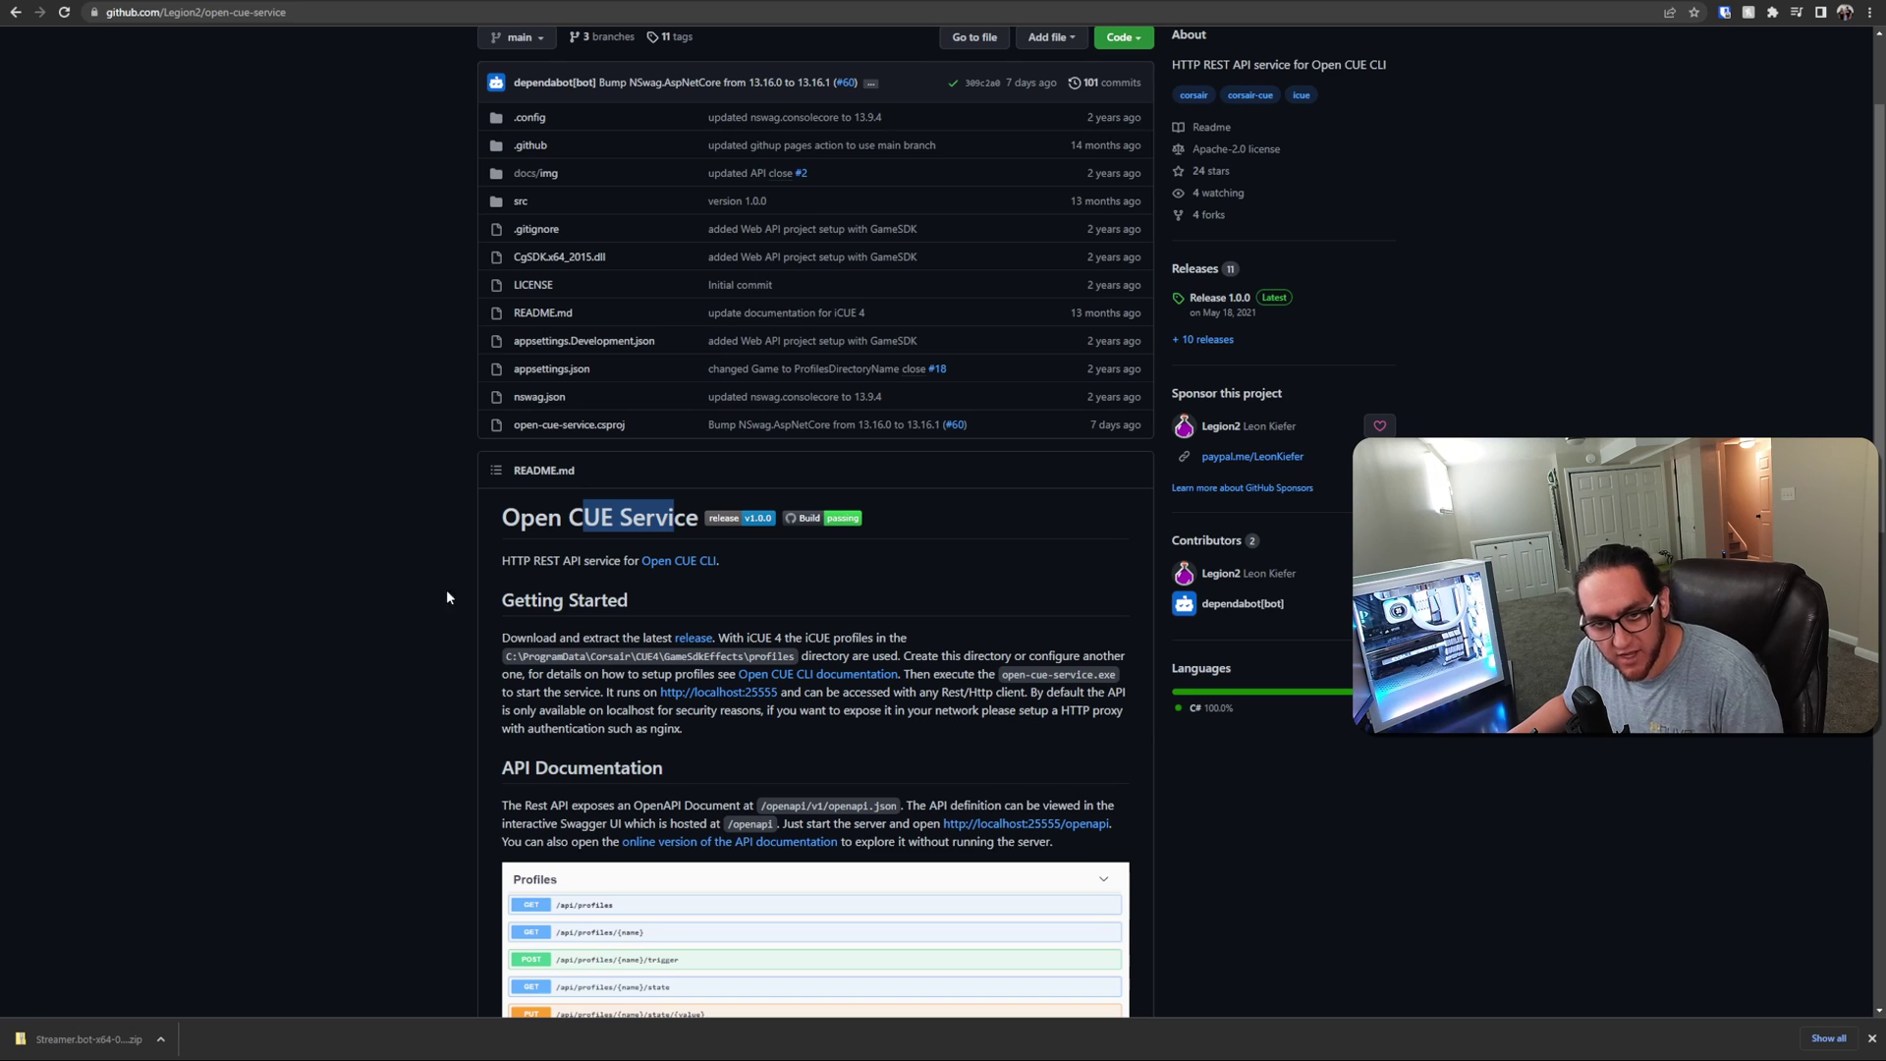
scroll(446, 590, down, 1)
right_click(697, 491)
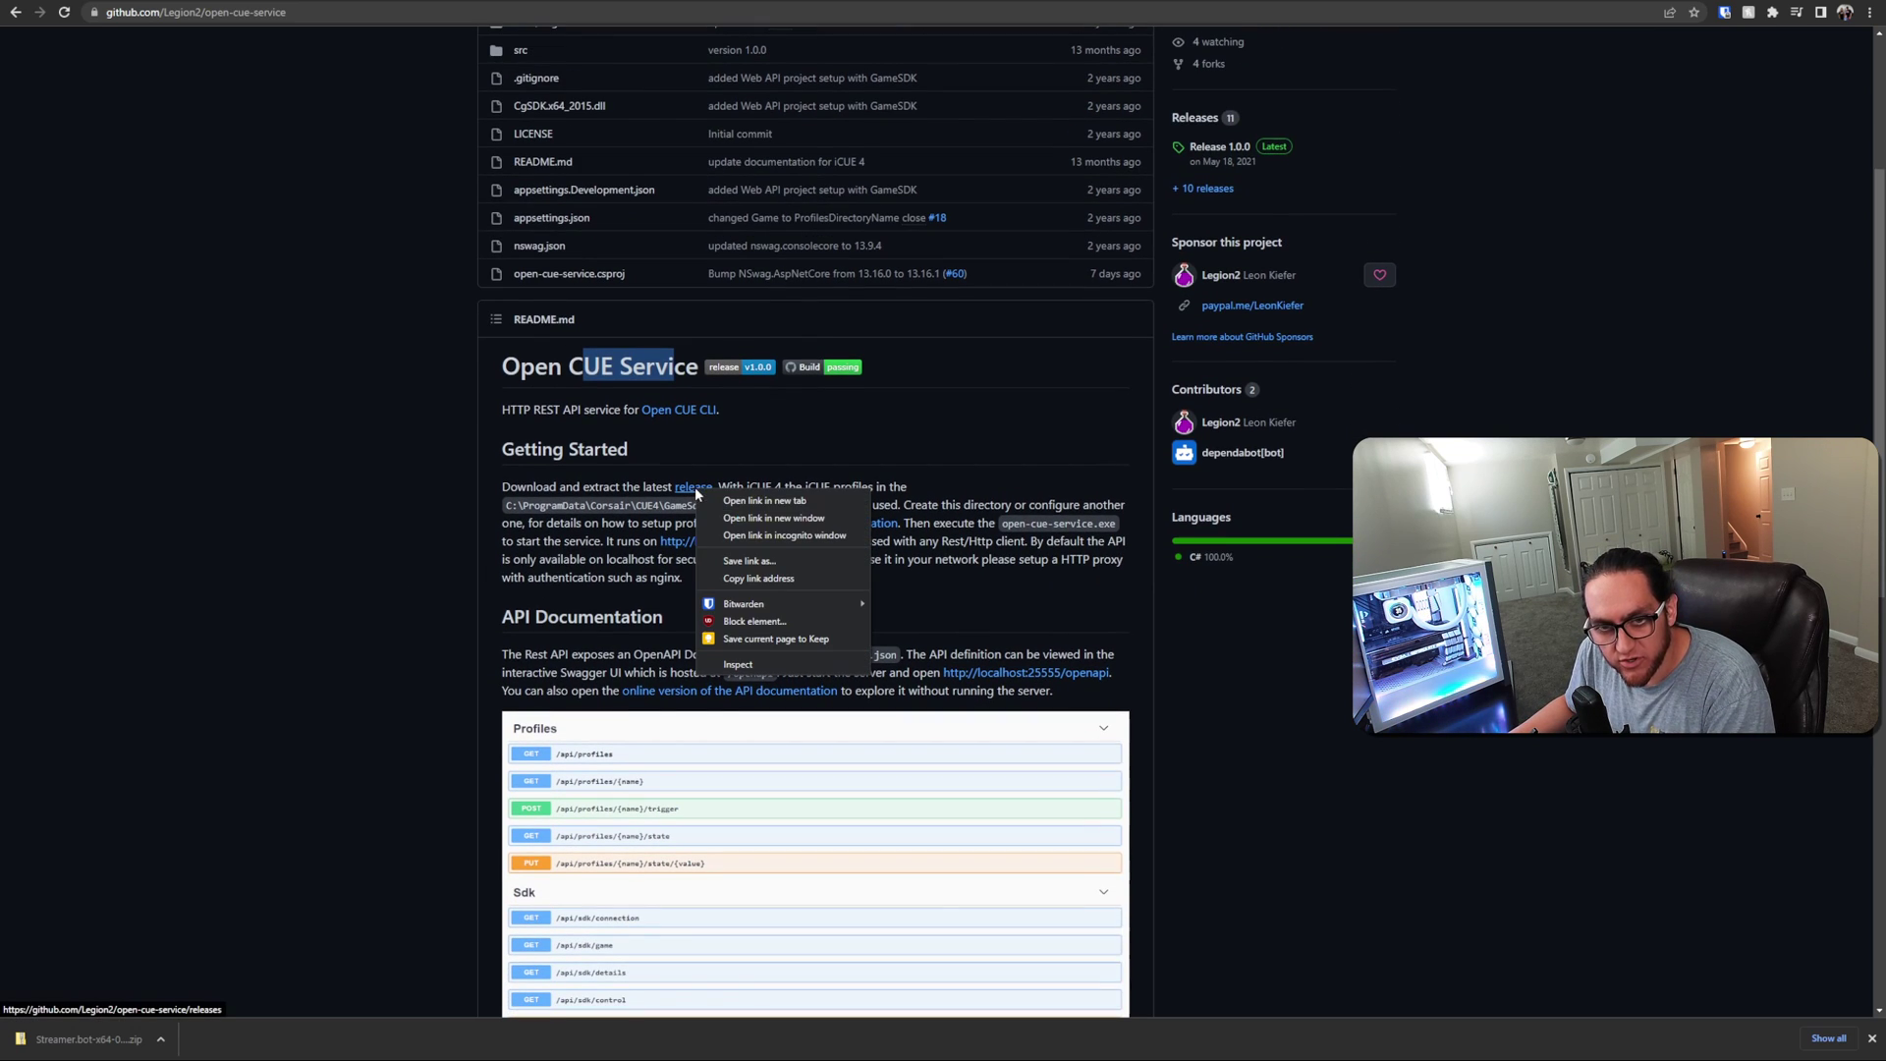
click(757, 501)
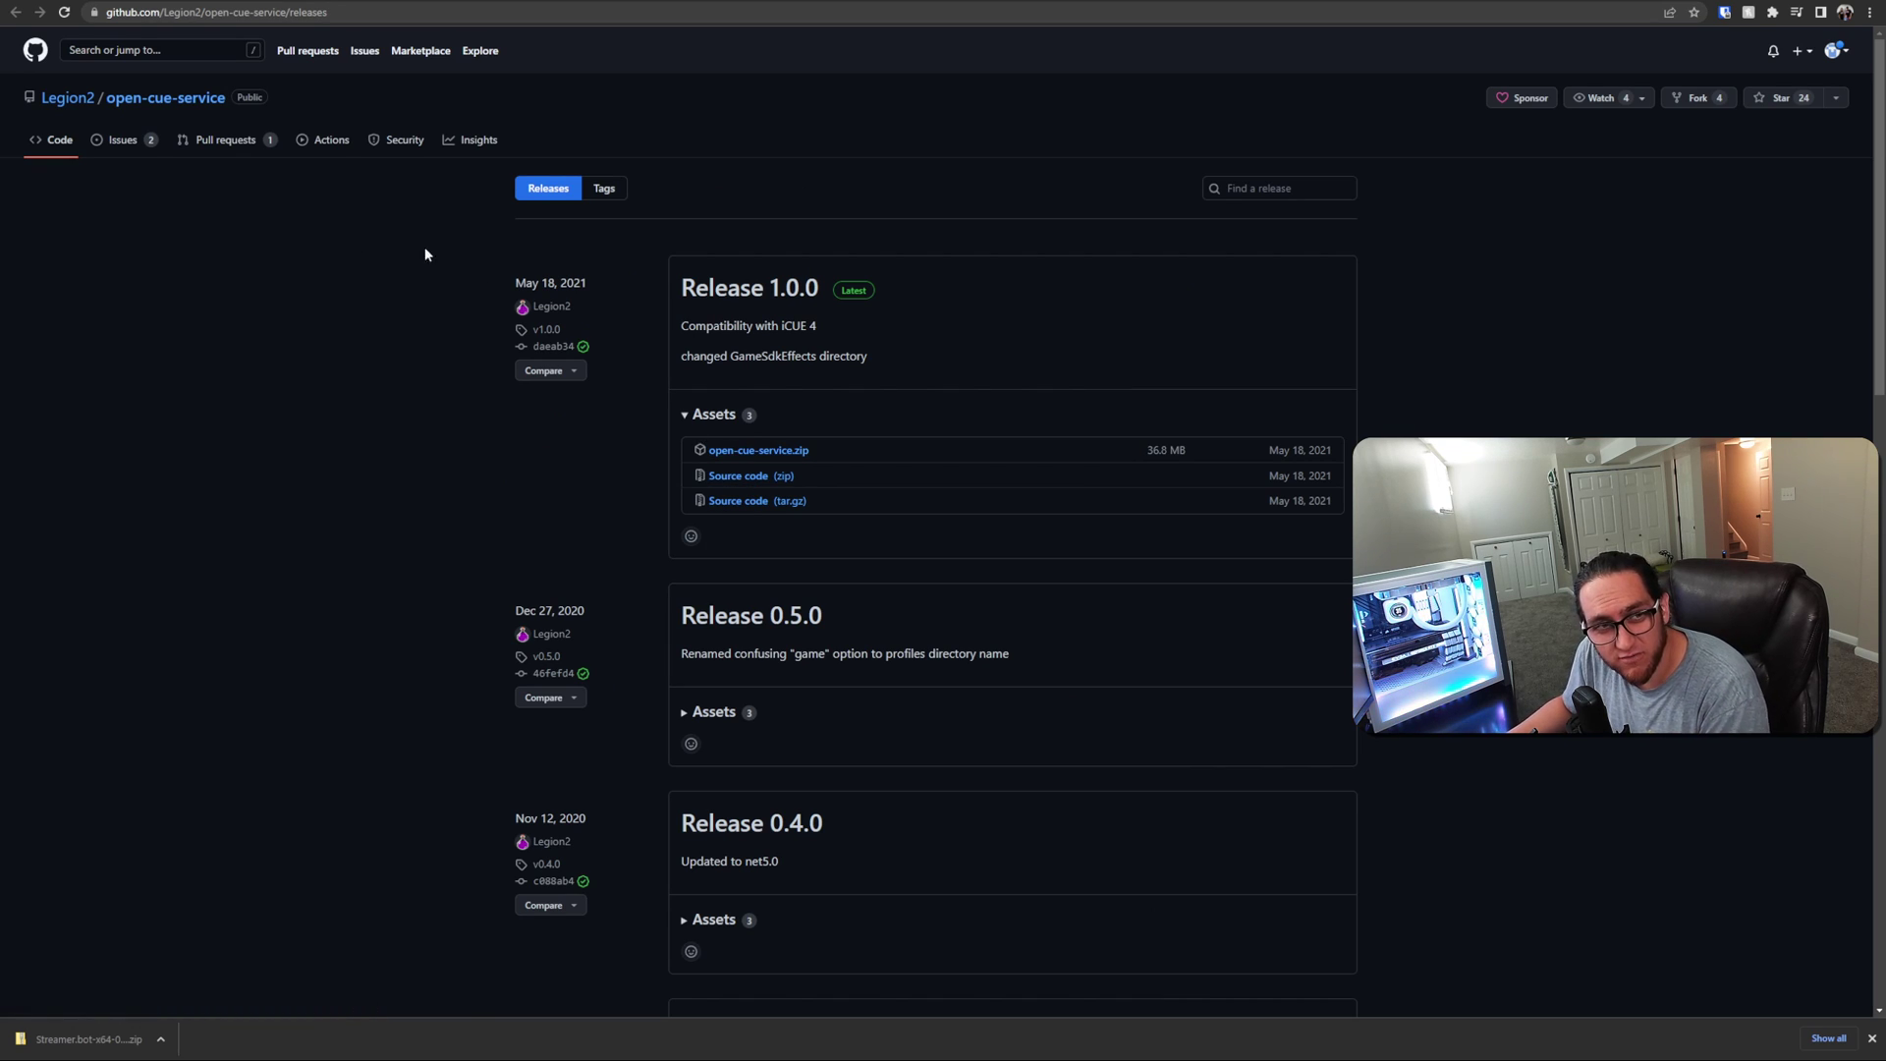
Step: Switch to File Explorer and open the extracted open-cue-service folder inside iCUE_Control
key(alt+Tab)
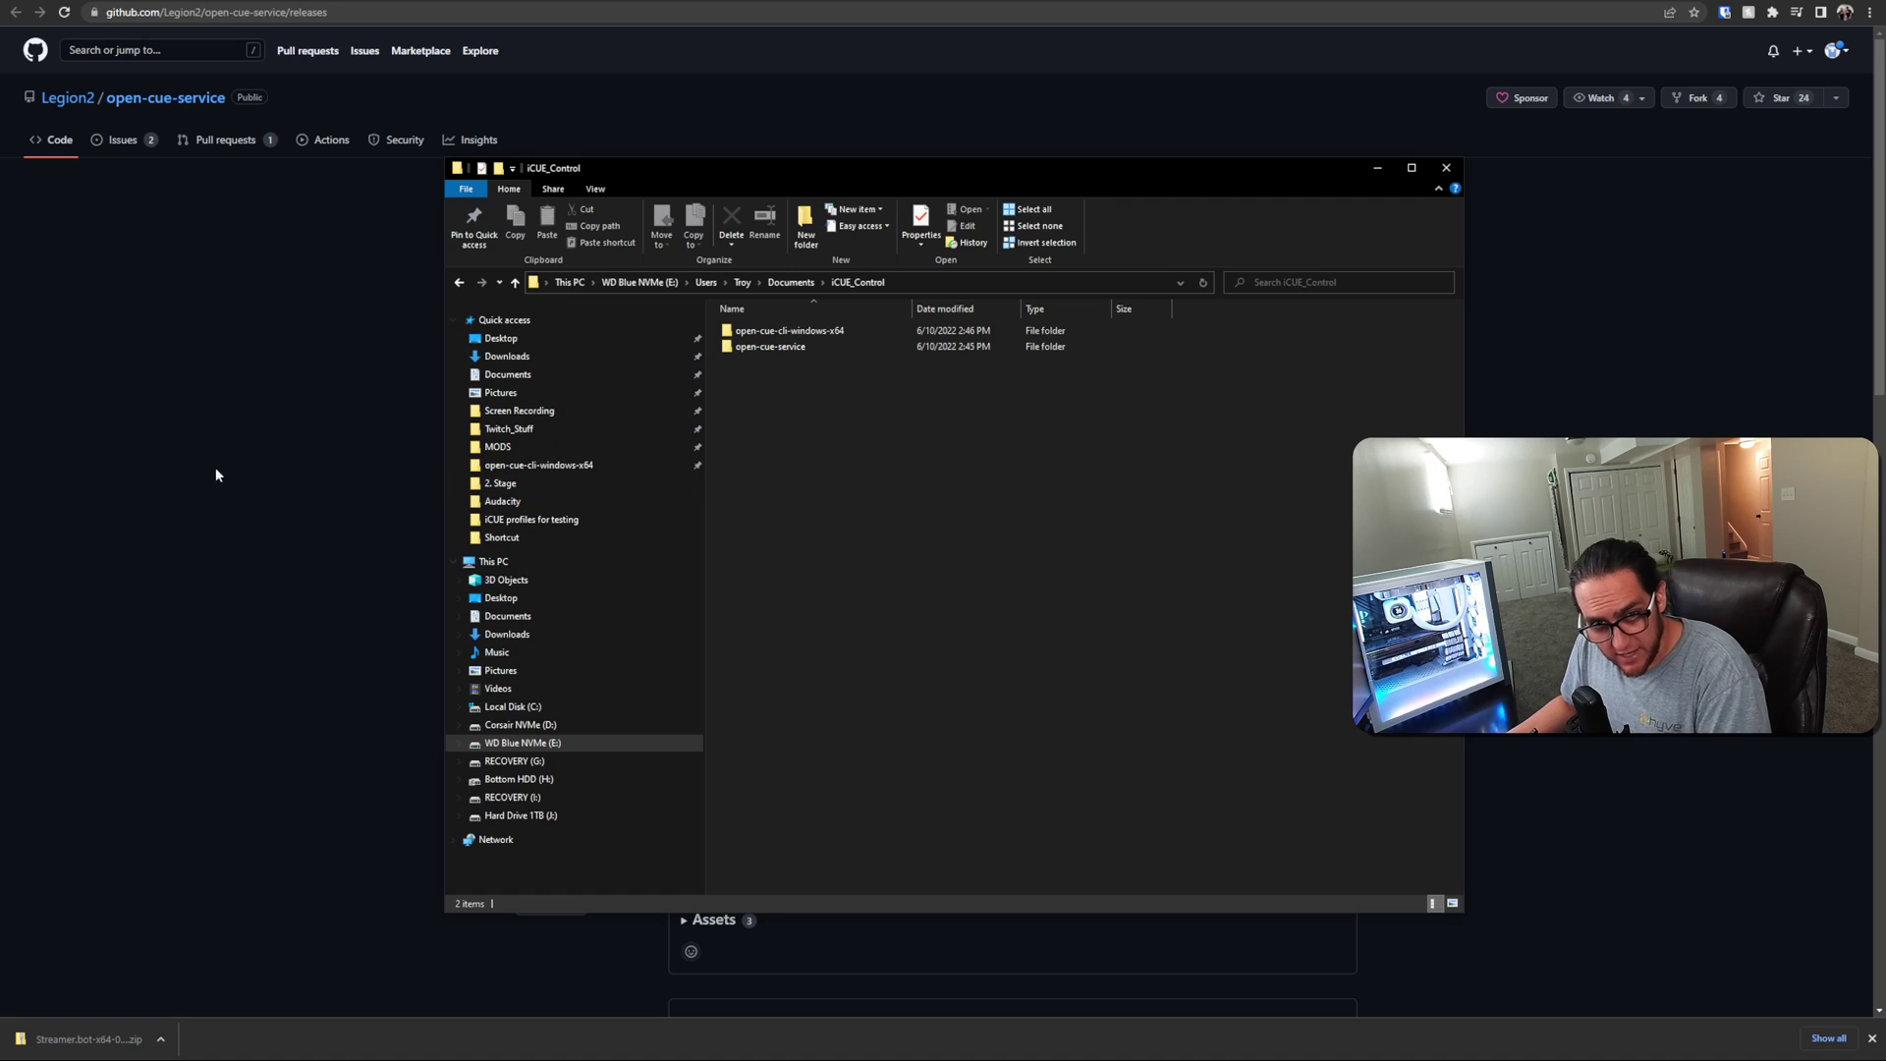
double_click(791, 347)
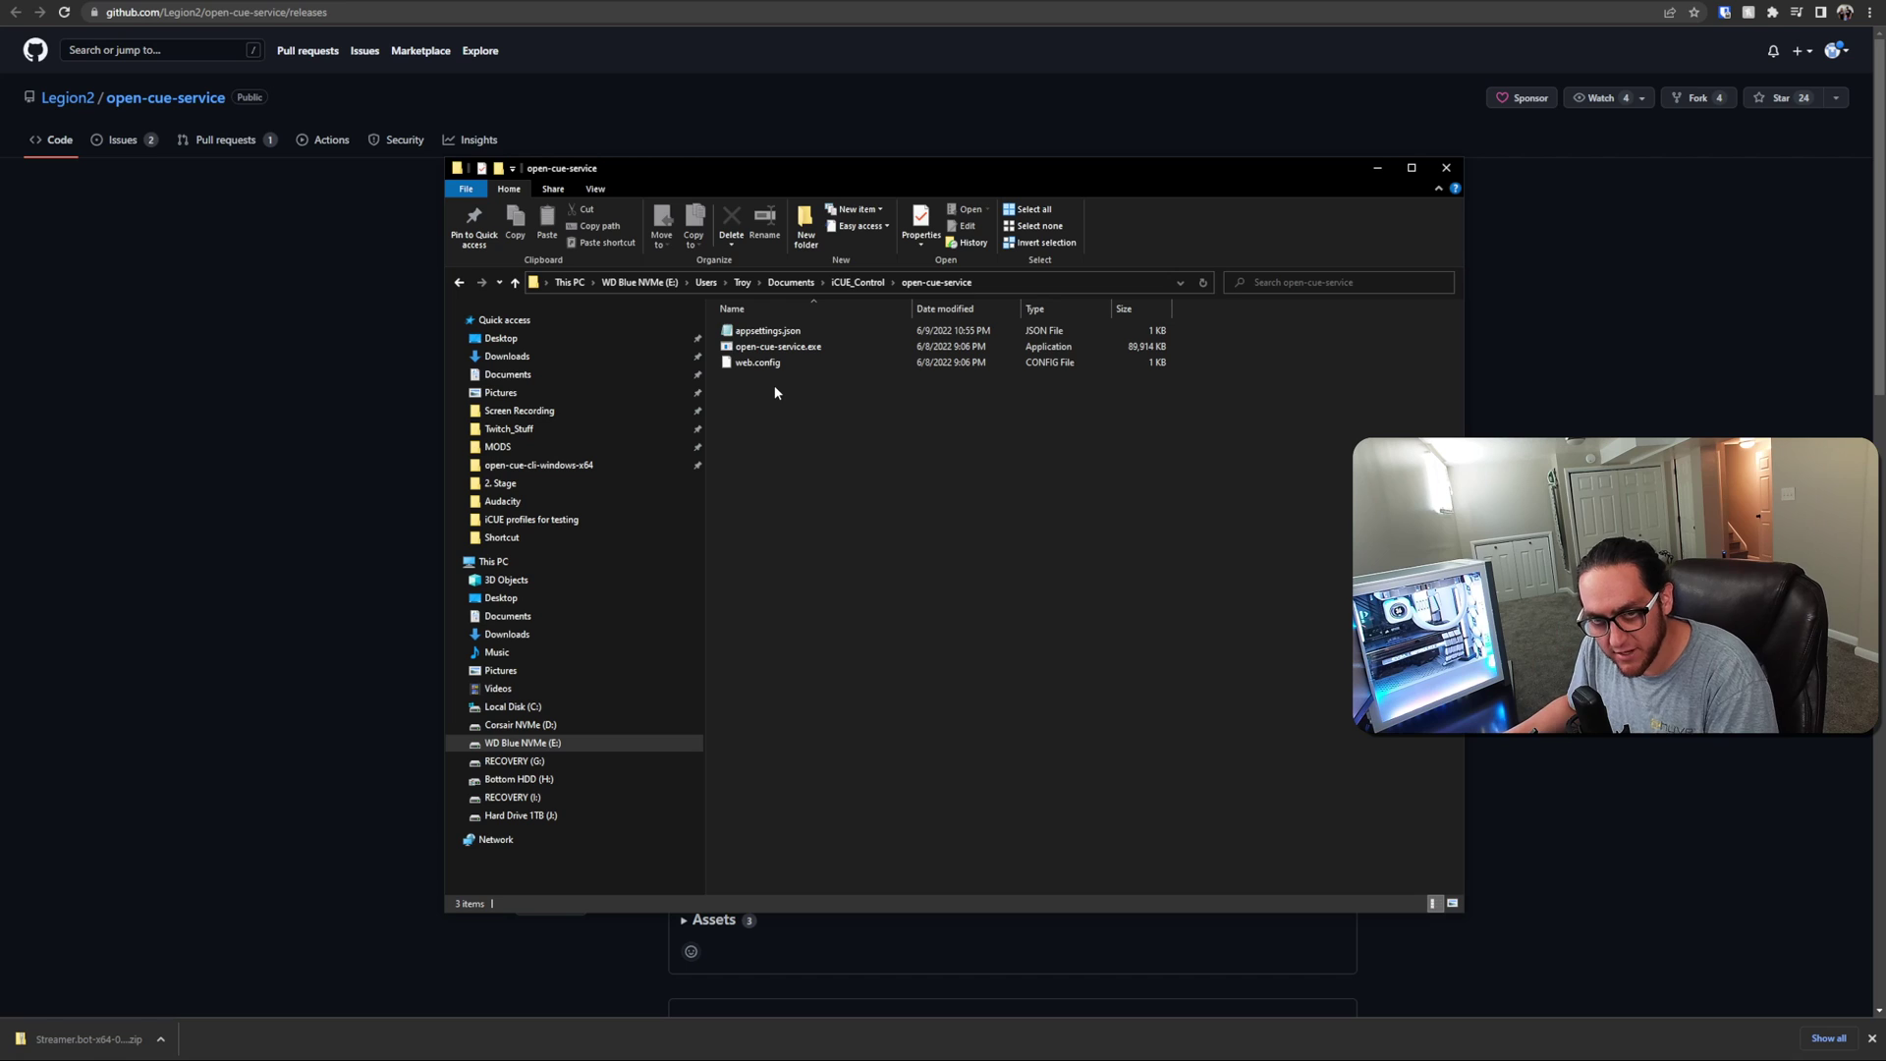
Step: Return to Chrome and open the latest release page of Open CUE CLI from its GitHub readme
click(345, 378)
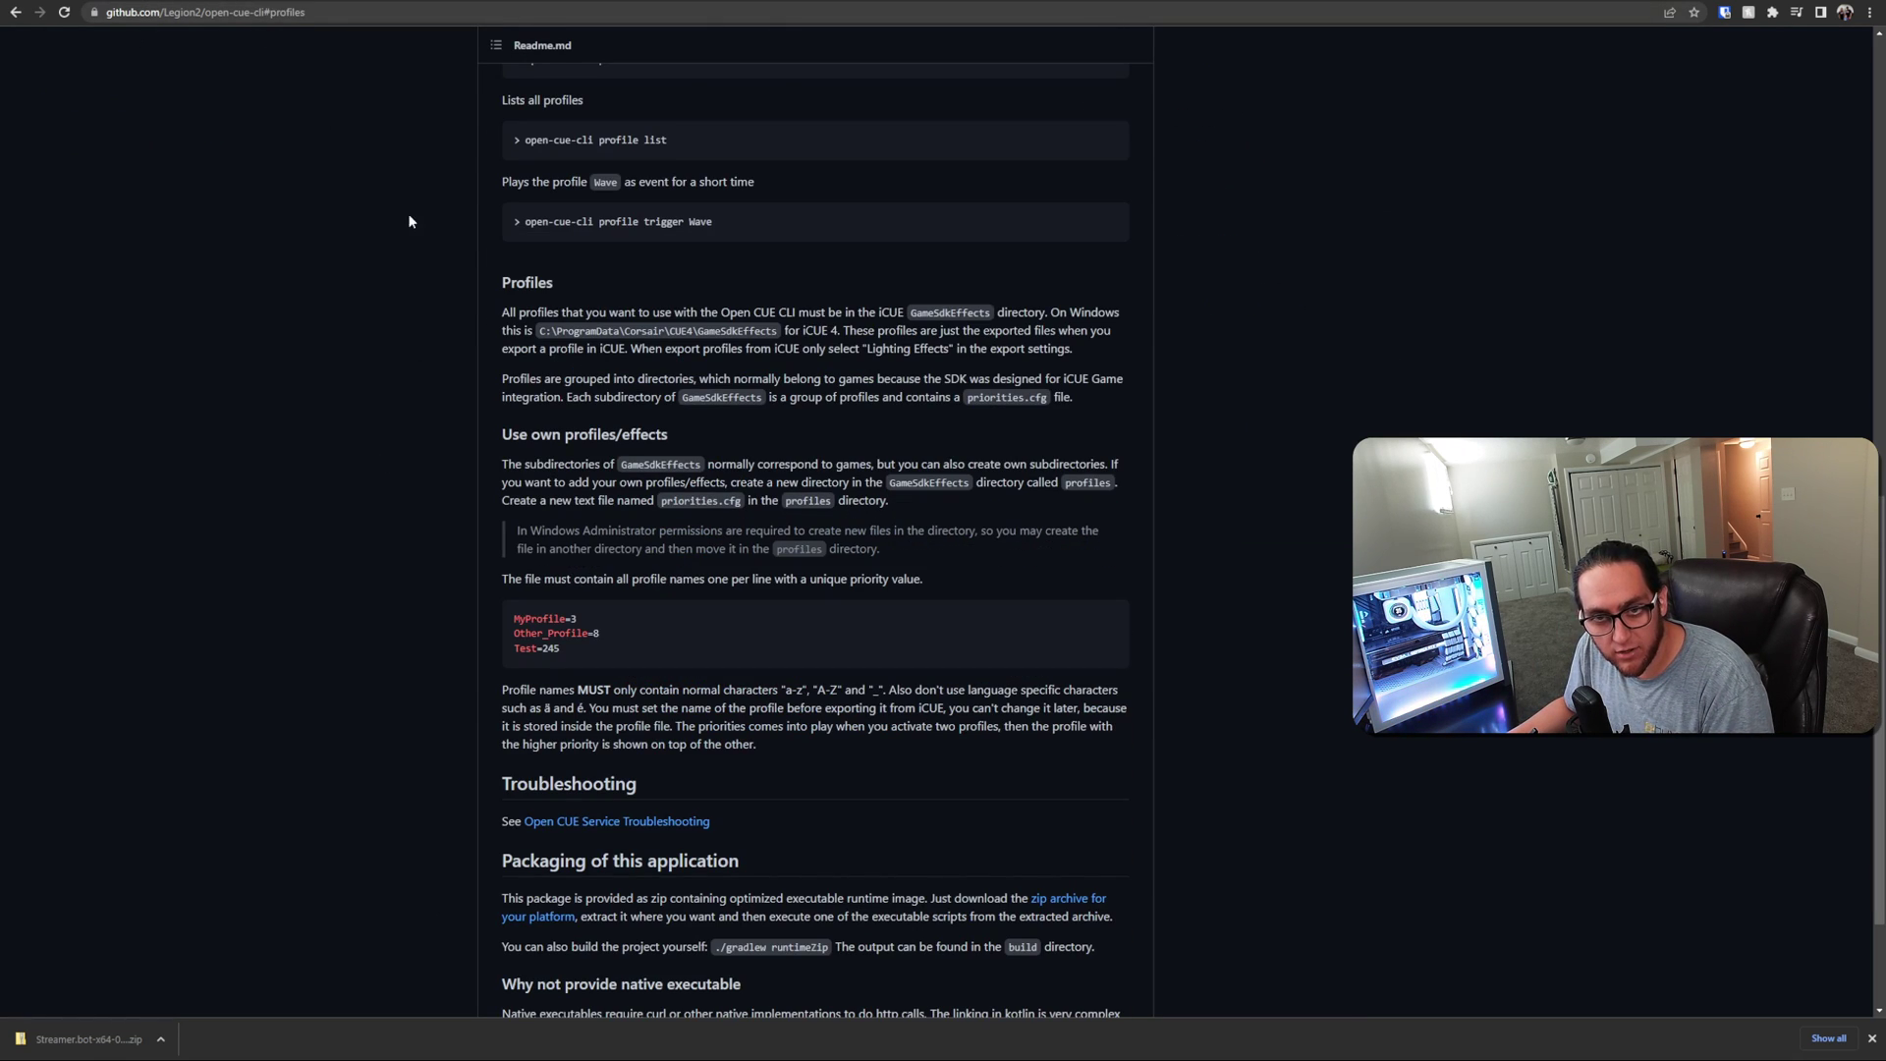
scroll(409, 219, up, 4)
scroll(563, 673, up, 3)
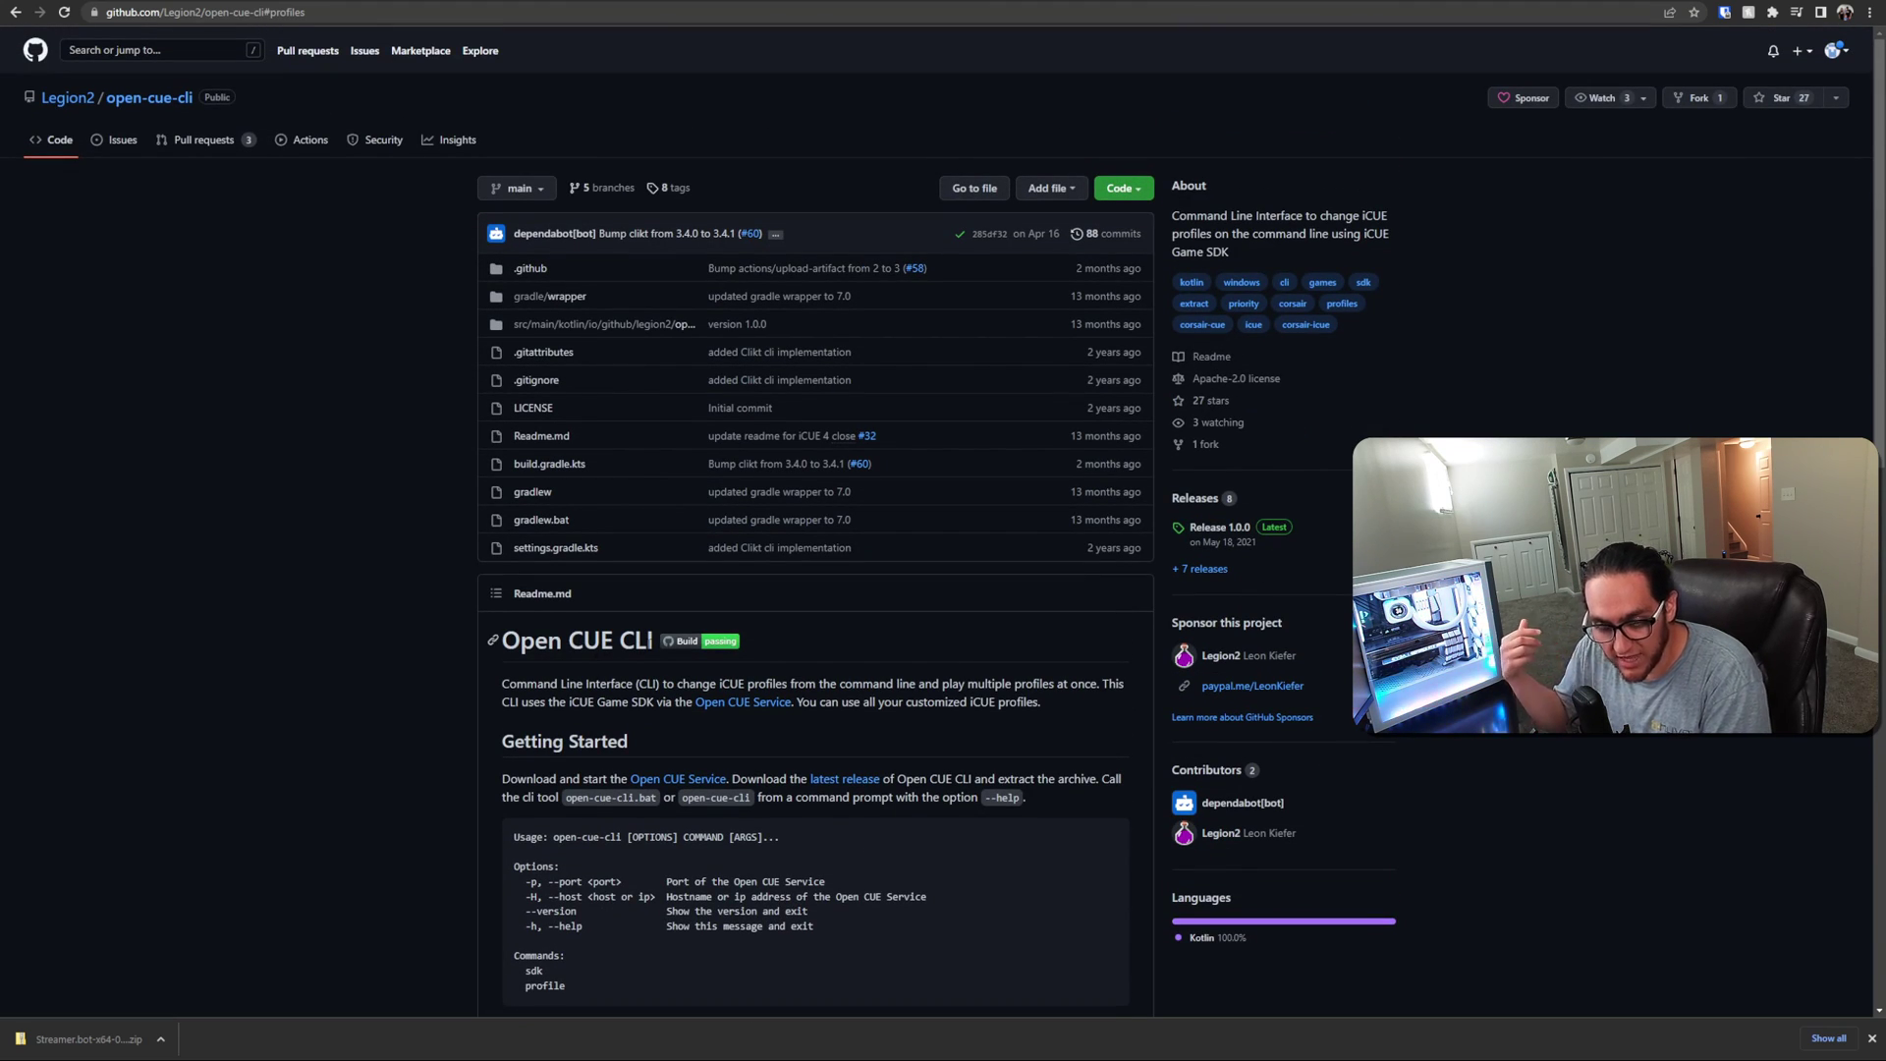
scroll(730, 544, down, 3)
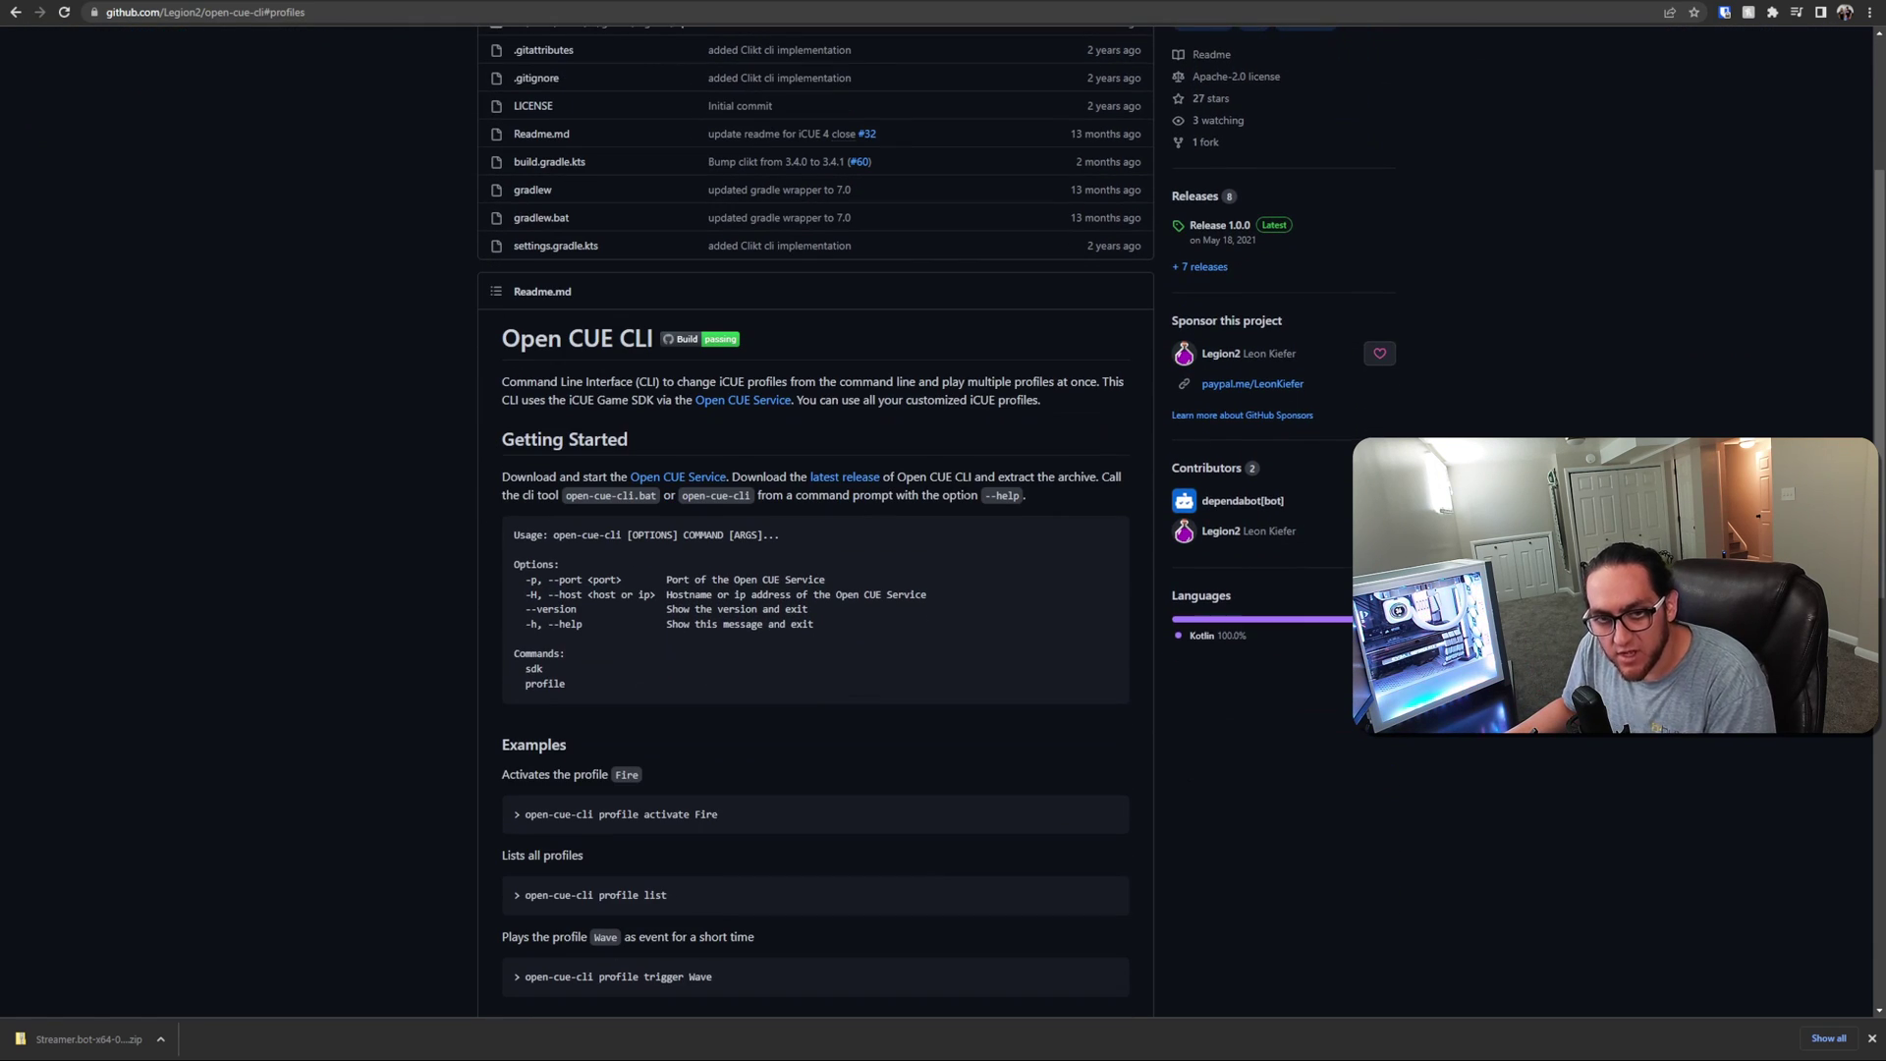
right_click(846, 481)
click(924, 565)
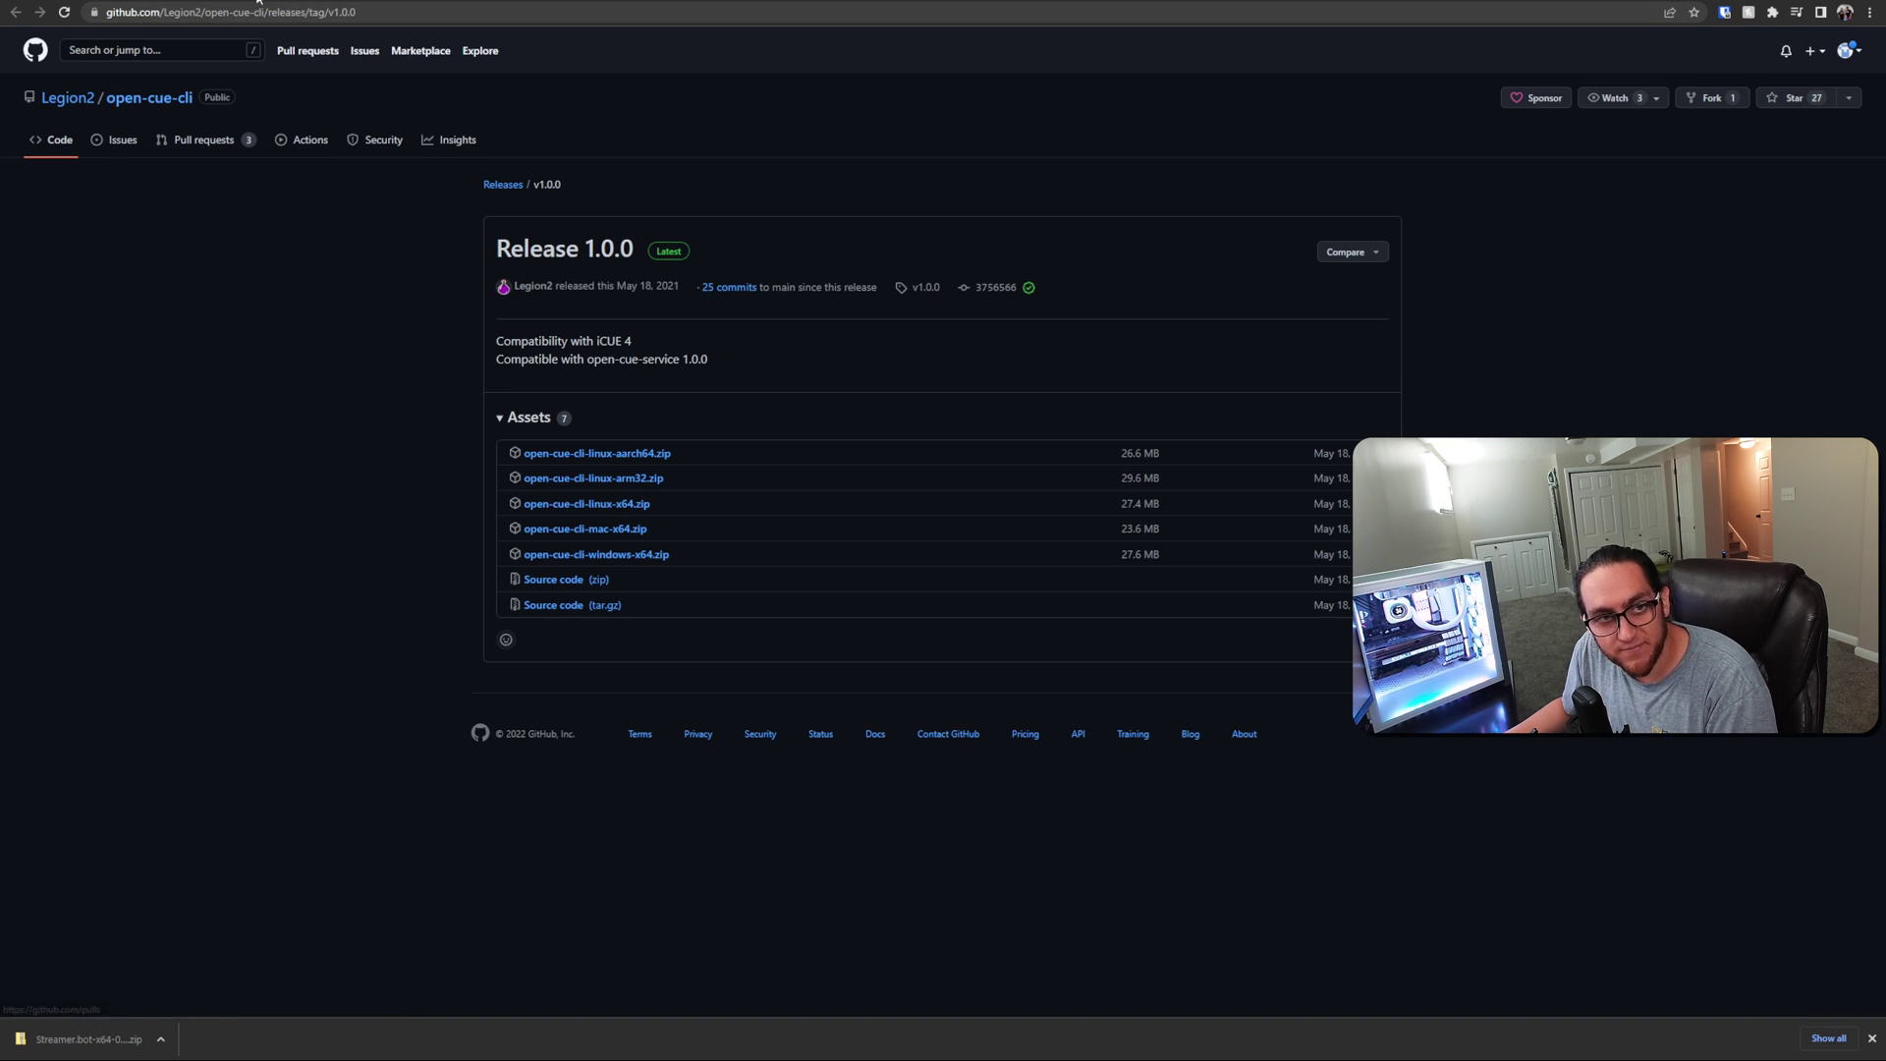
Step: Switch to File Explorer and open the extracted open-cue-cli-windows-x64 folder inside iCUE_Control
key(alt+Tab)
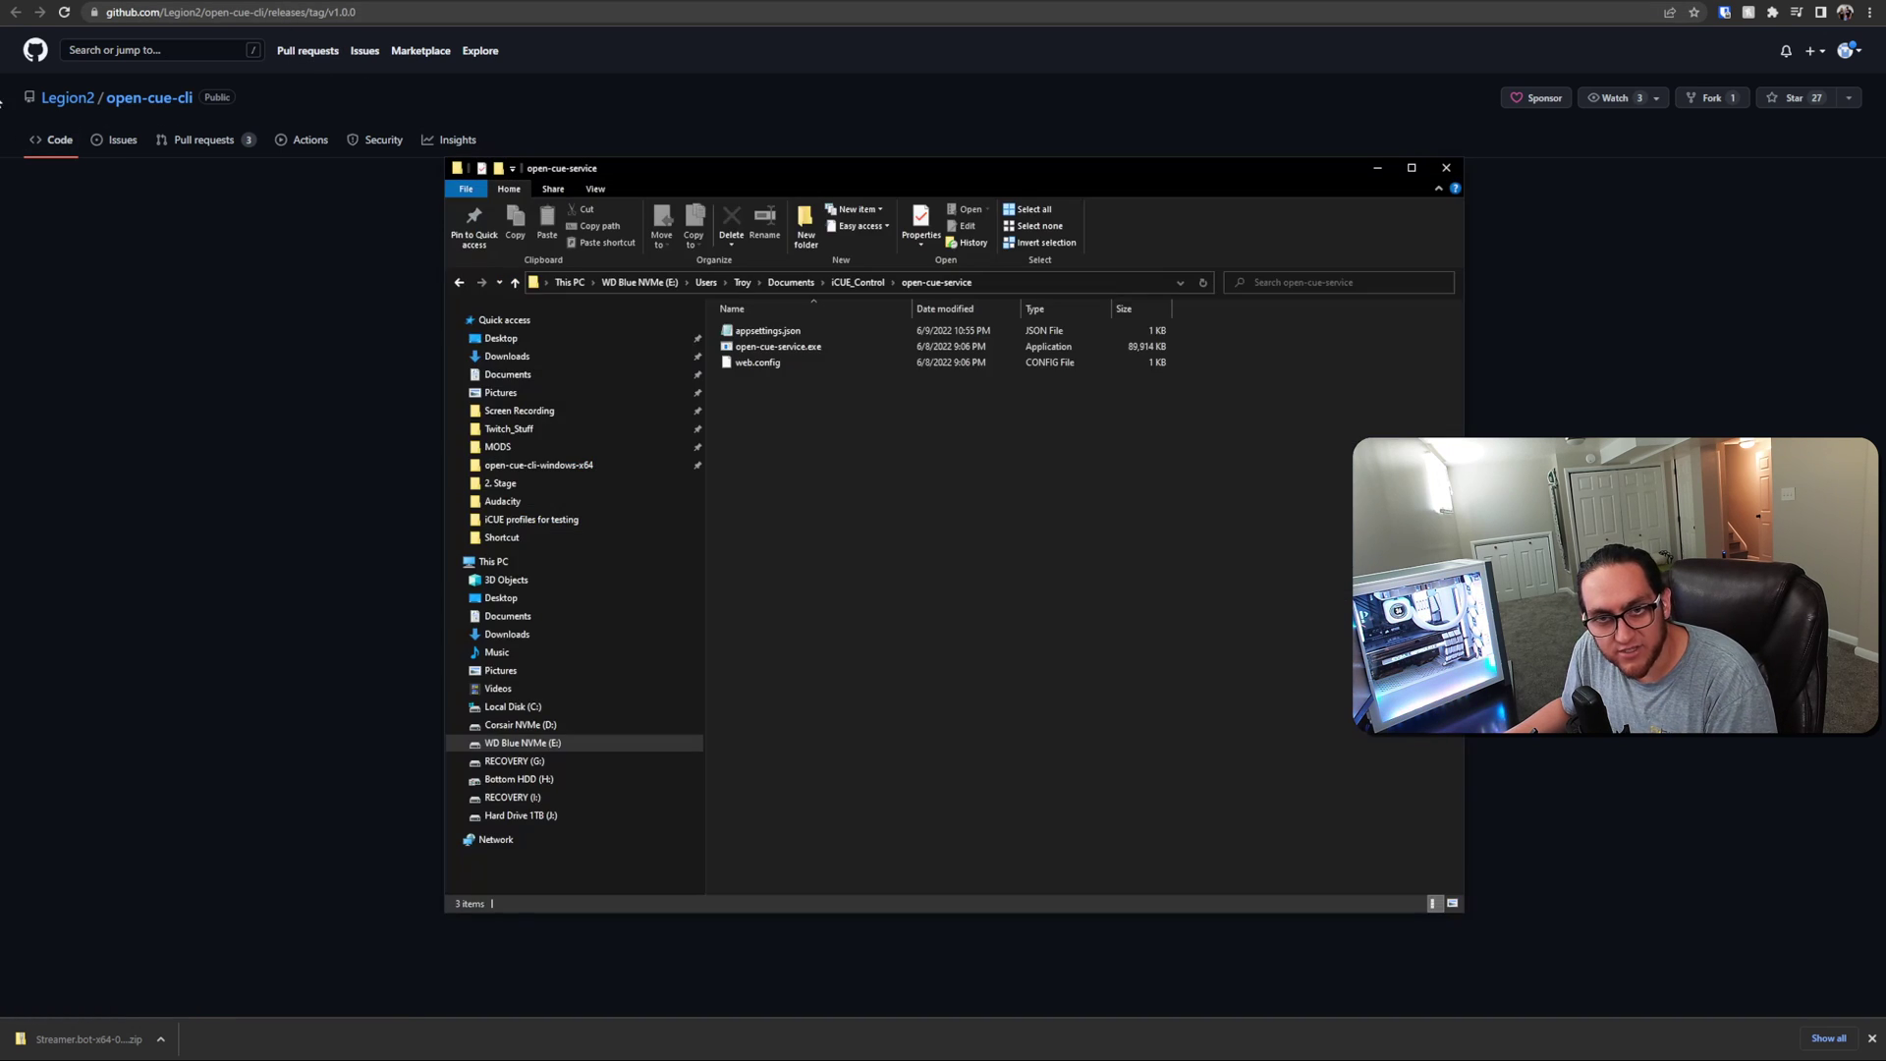
click(857, 282)
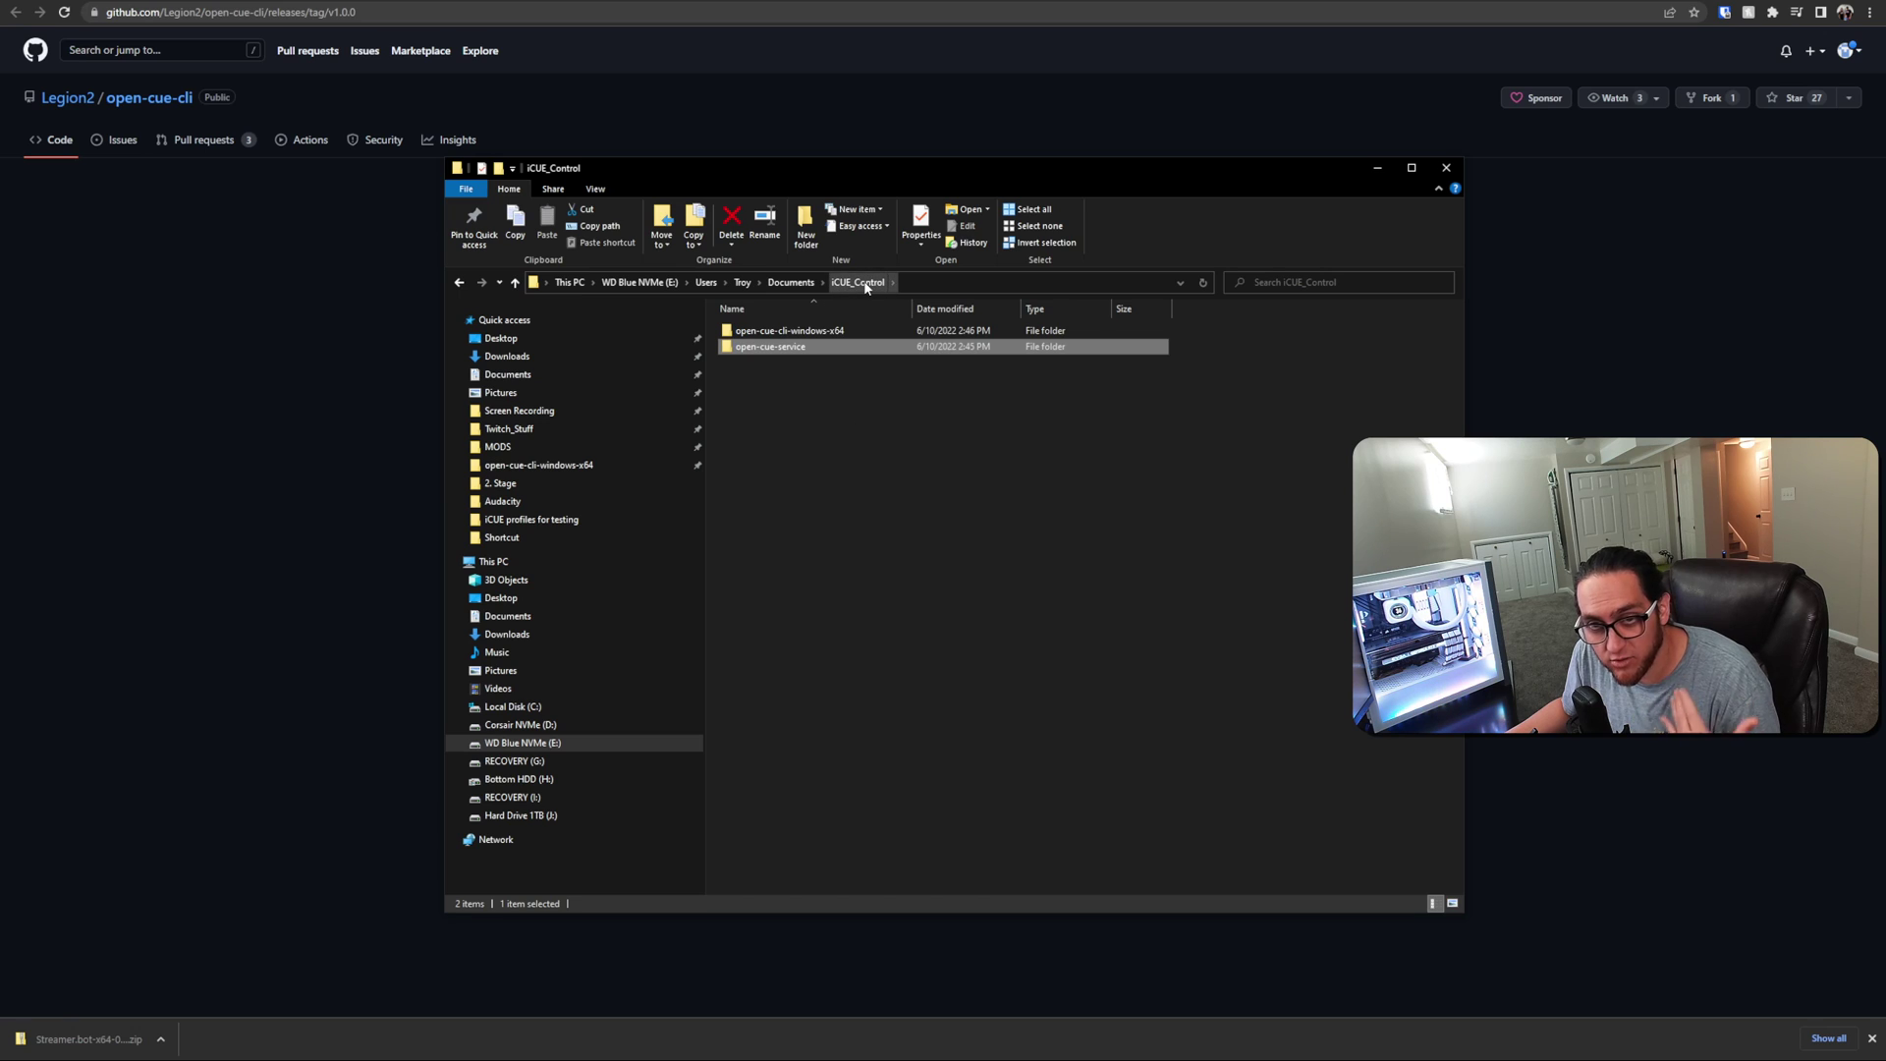
double_click(762, 334)
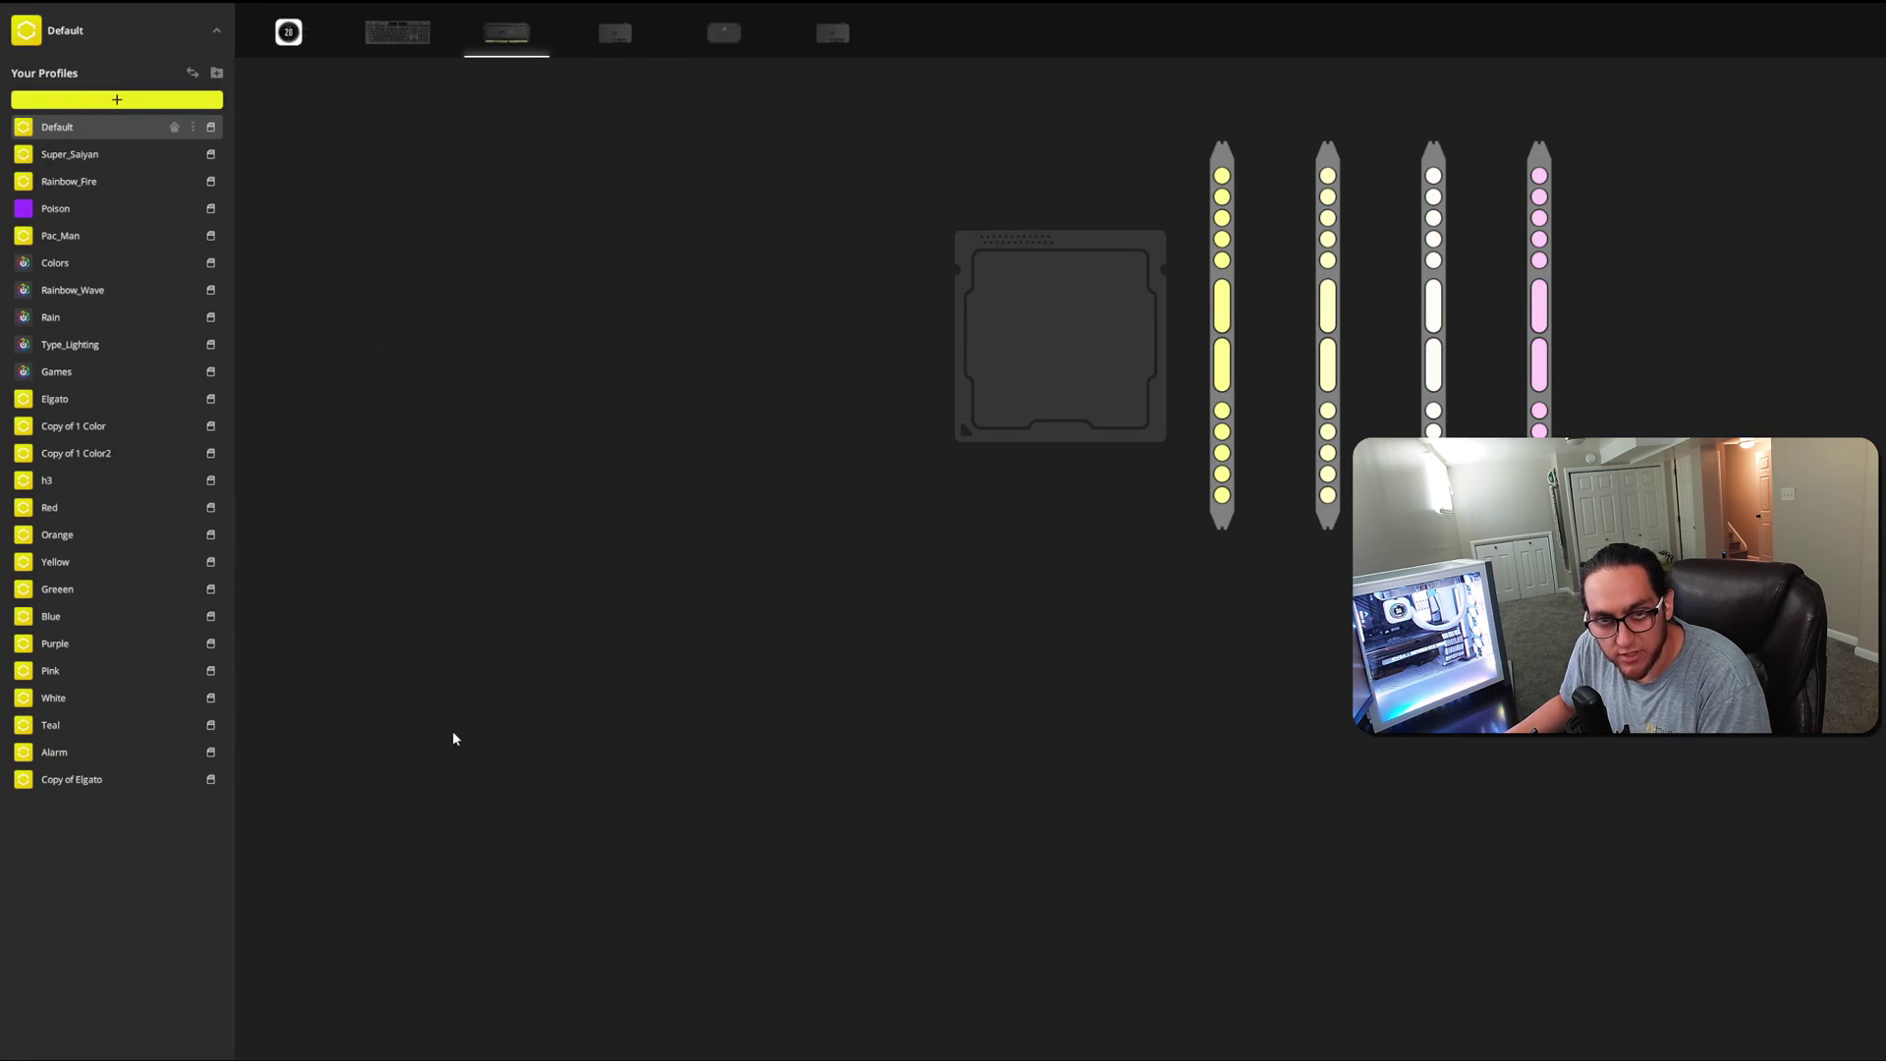
Step: Switch to iCUE, make Blue the active profile and show its lighting effects layers
click(190, 31)
click(184, 36)
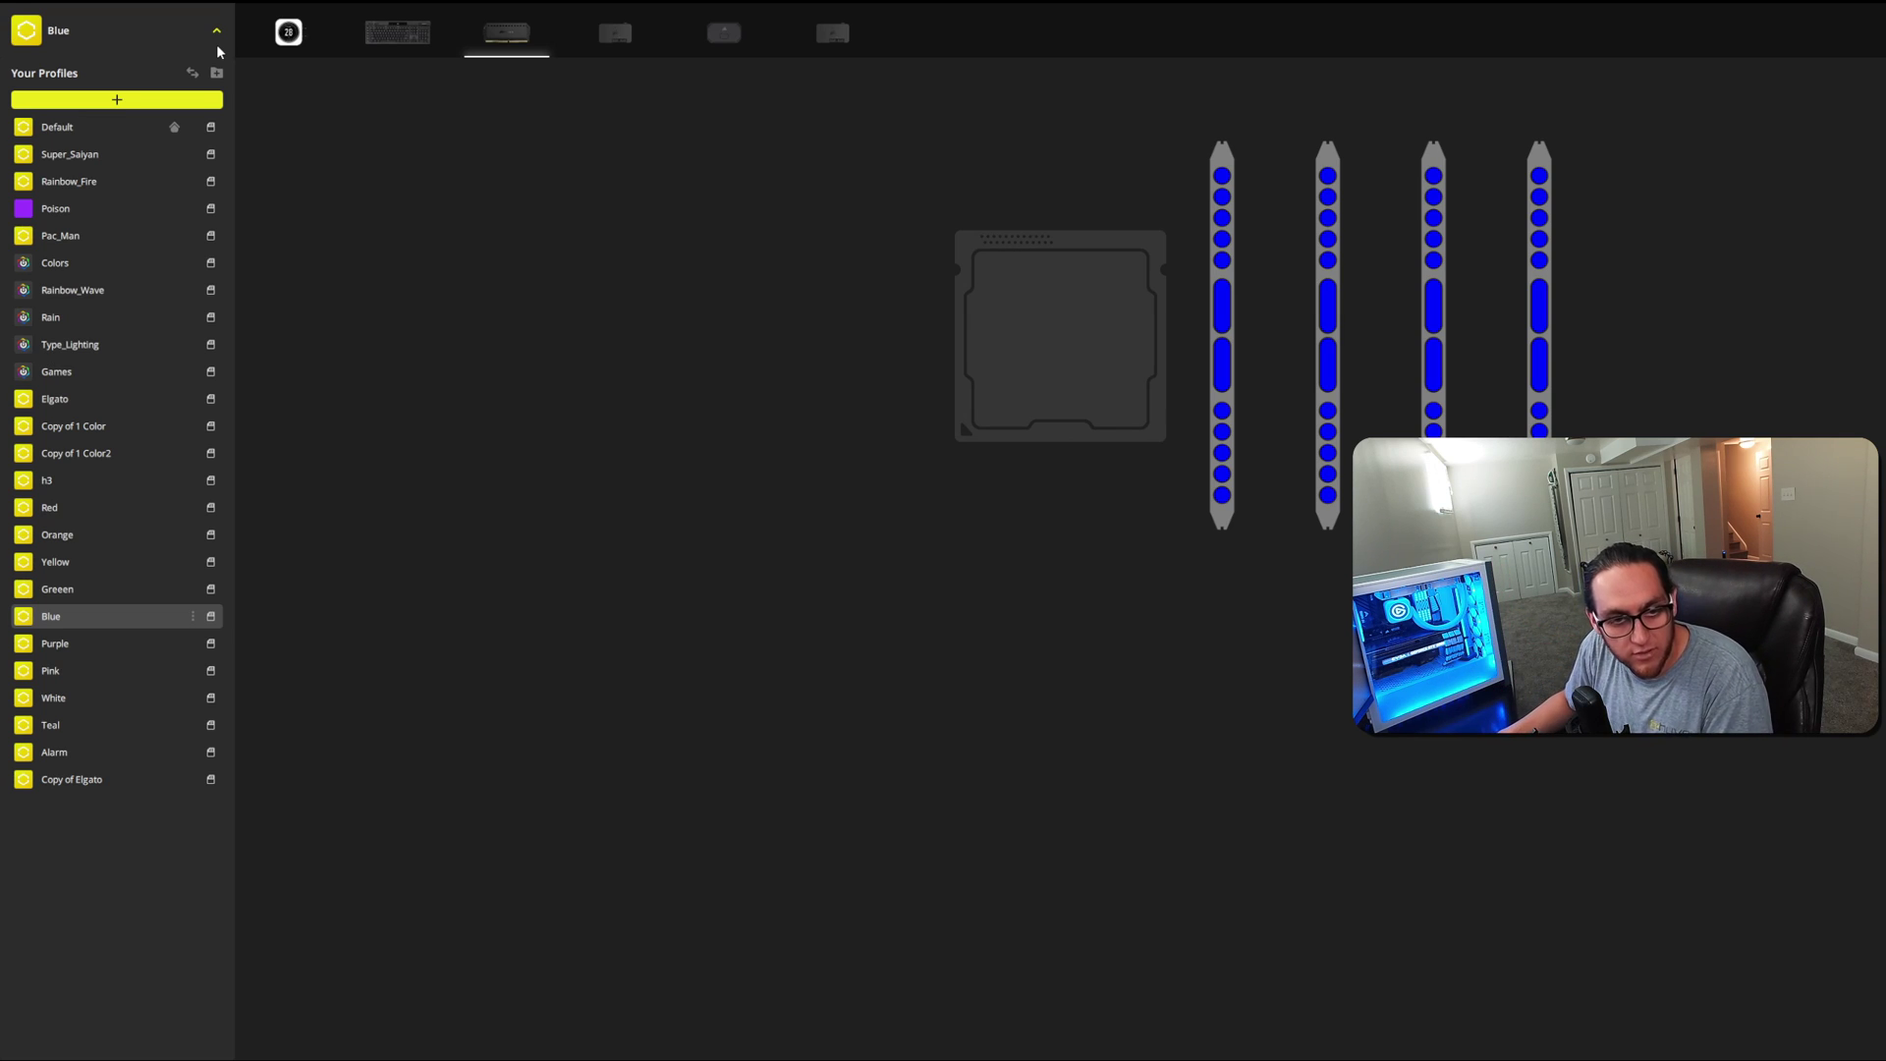
click(216, 30)
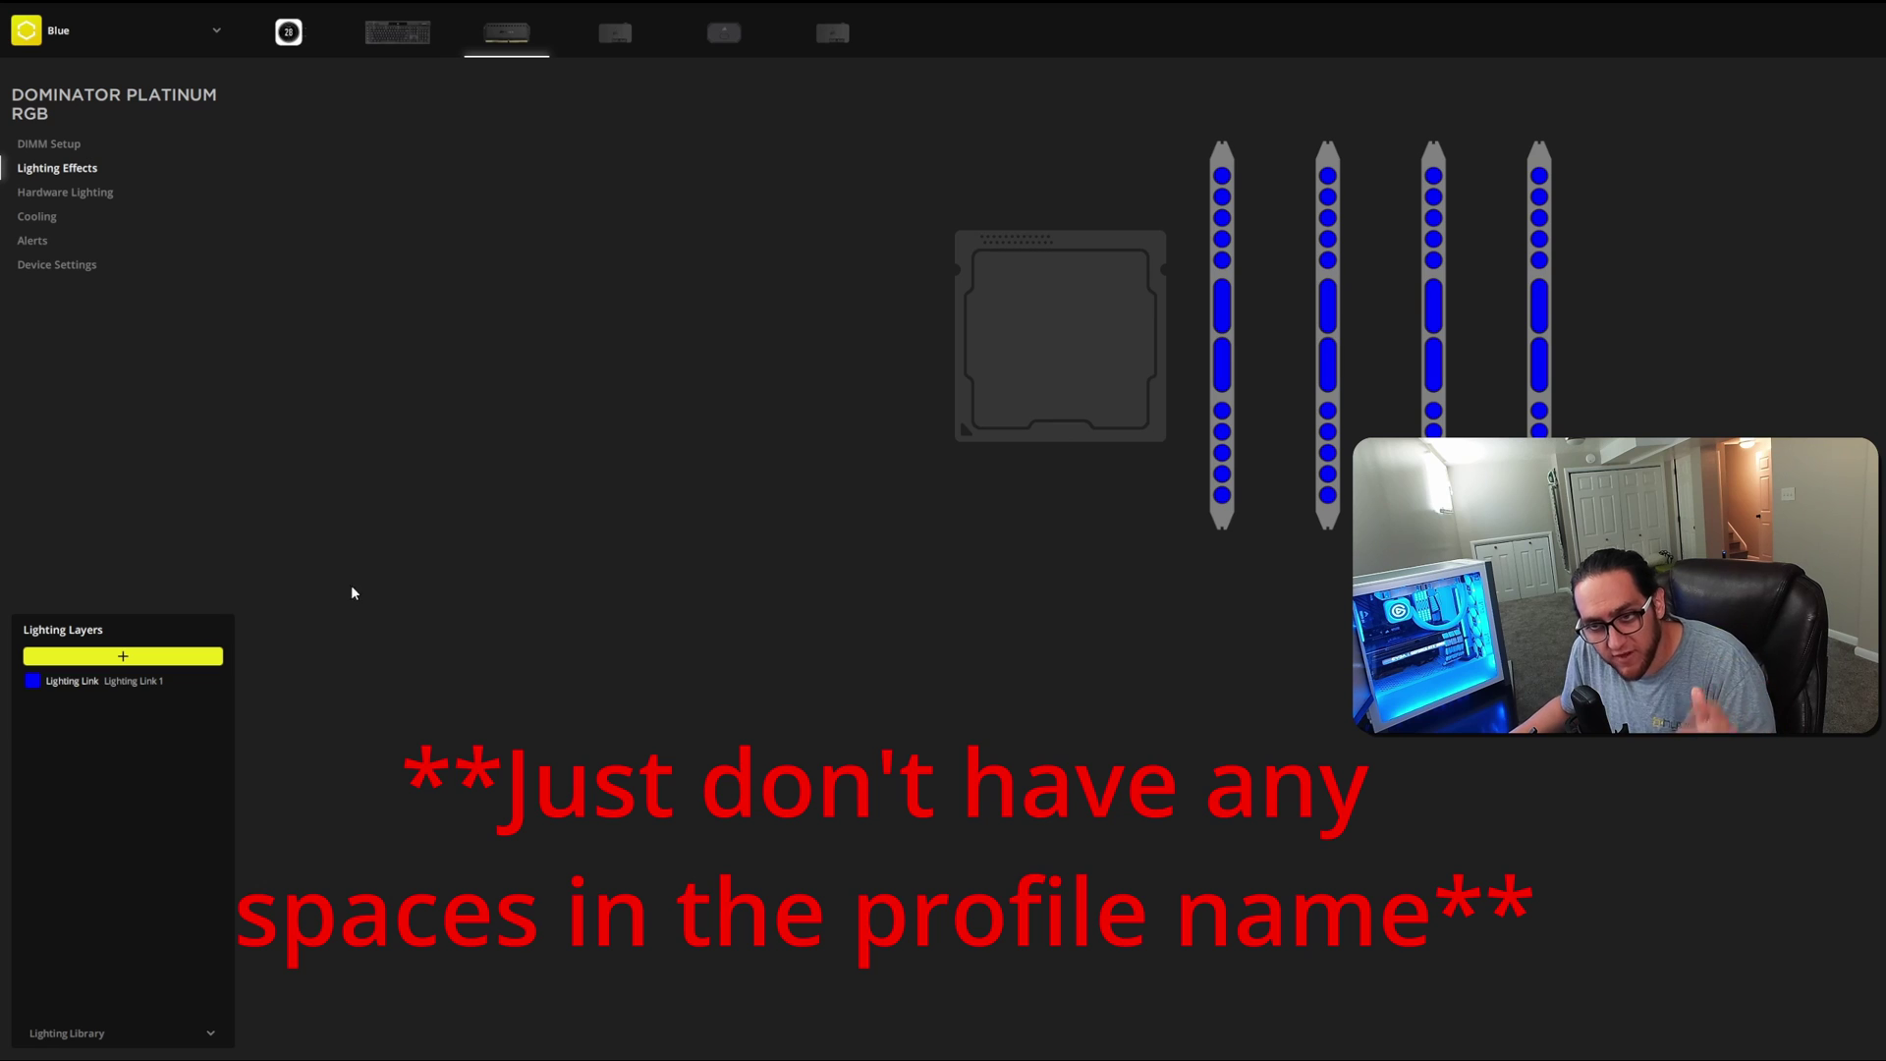
Step: Export the Blue profile with only Lighting Effects enabled, saving it as Blue.cueprofile in the iCUE_Control folder
click(216, 31)
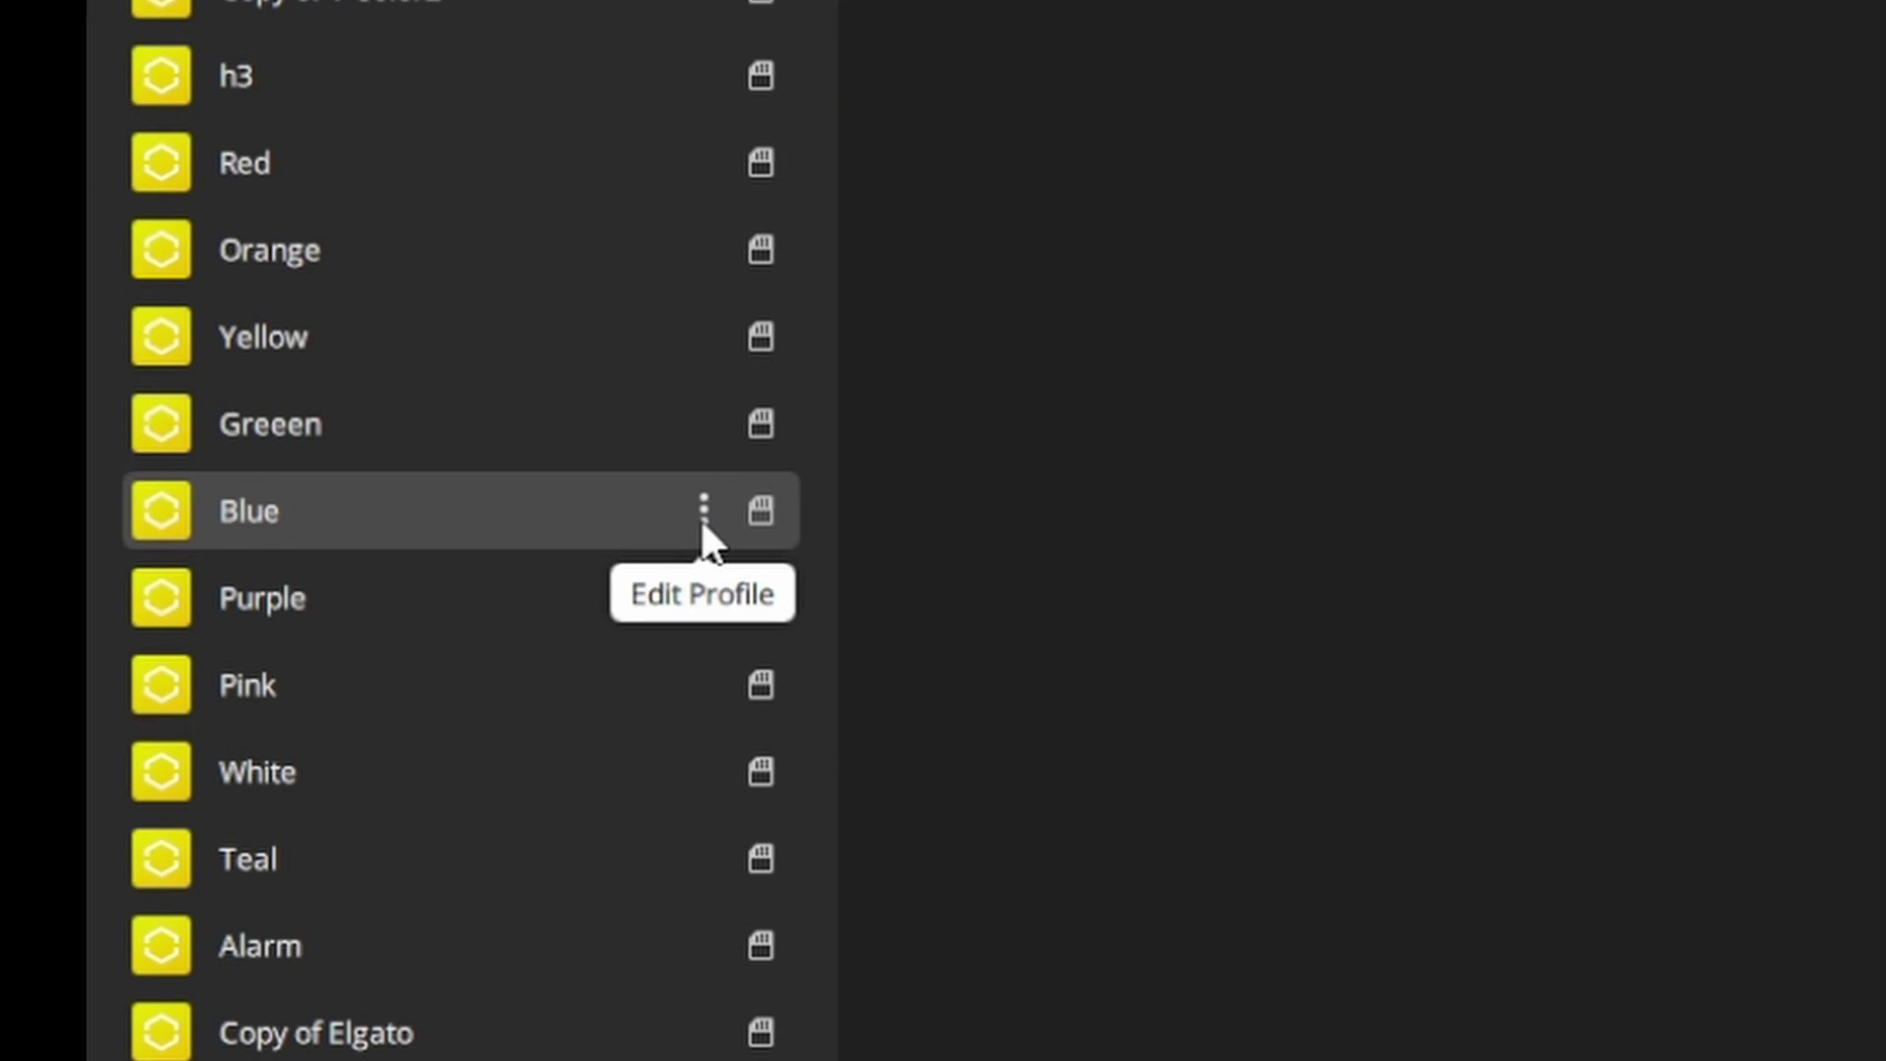
click(703, 513)
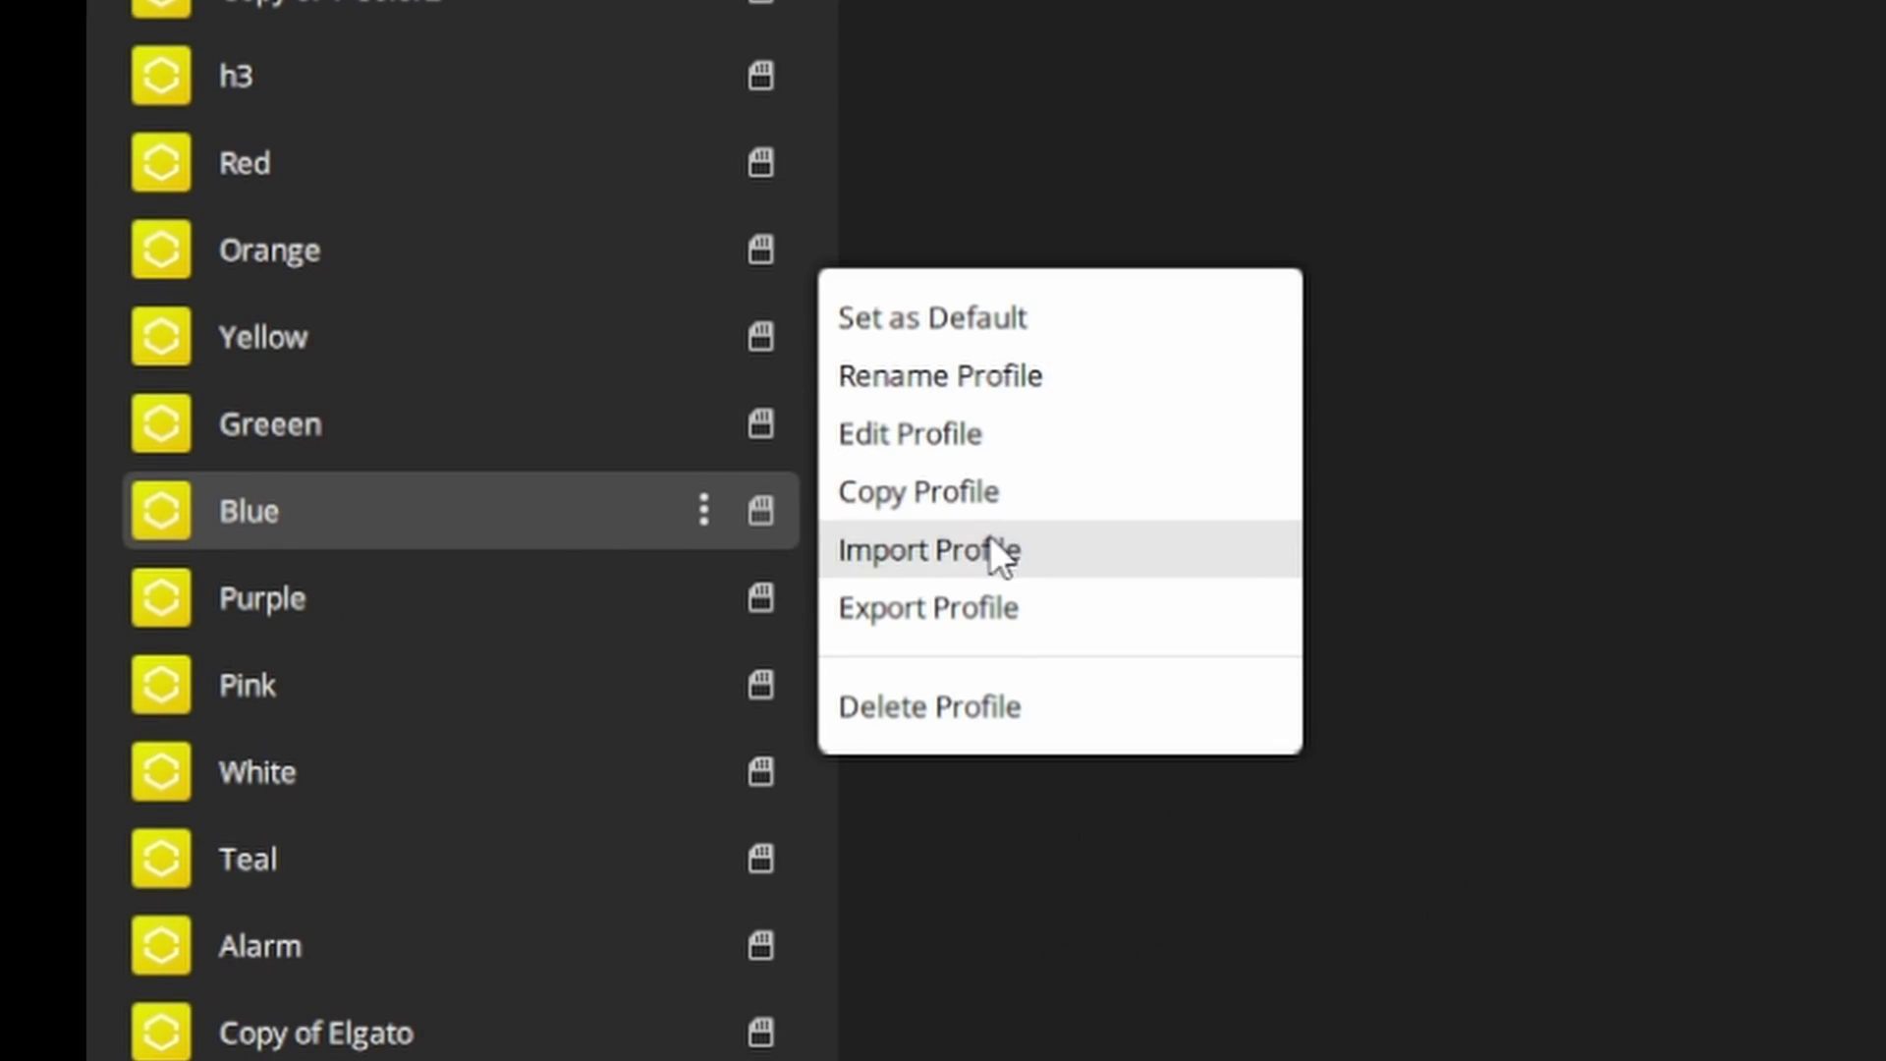
click(1007, 621)
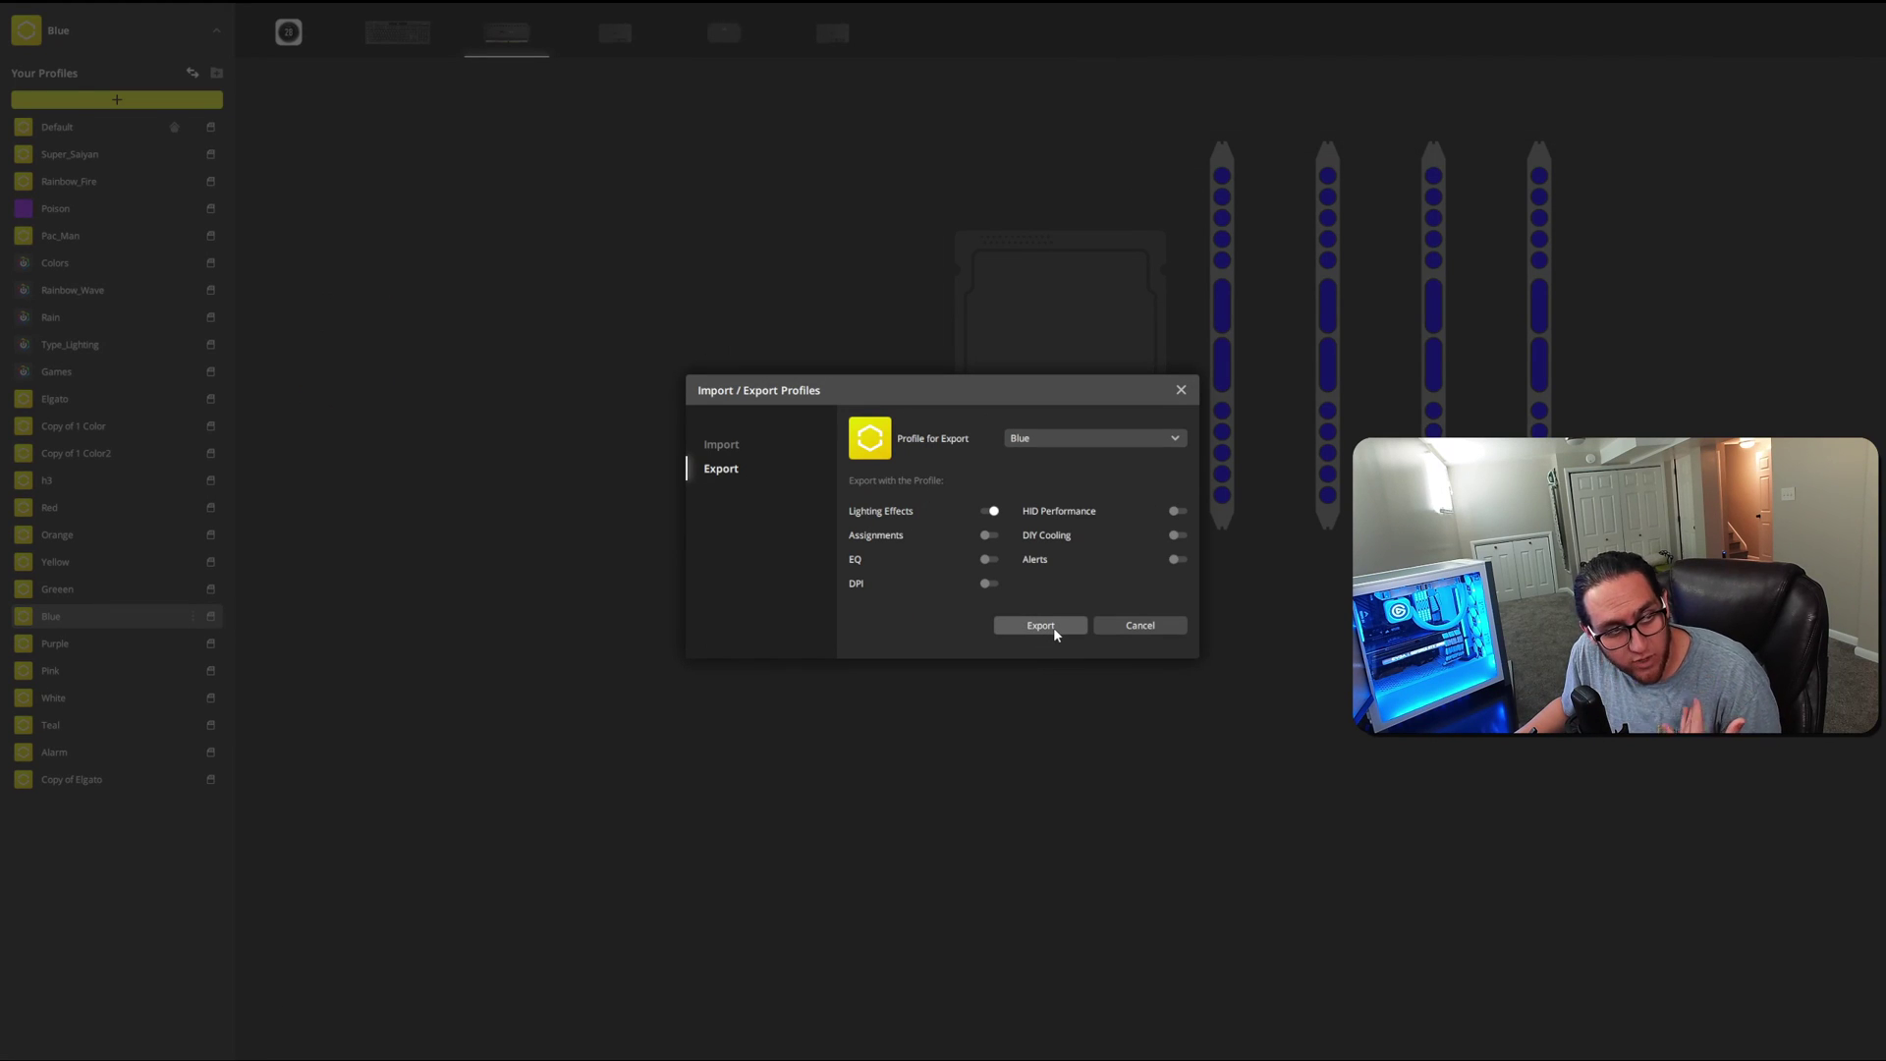
click(1040, 626)
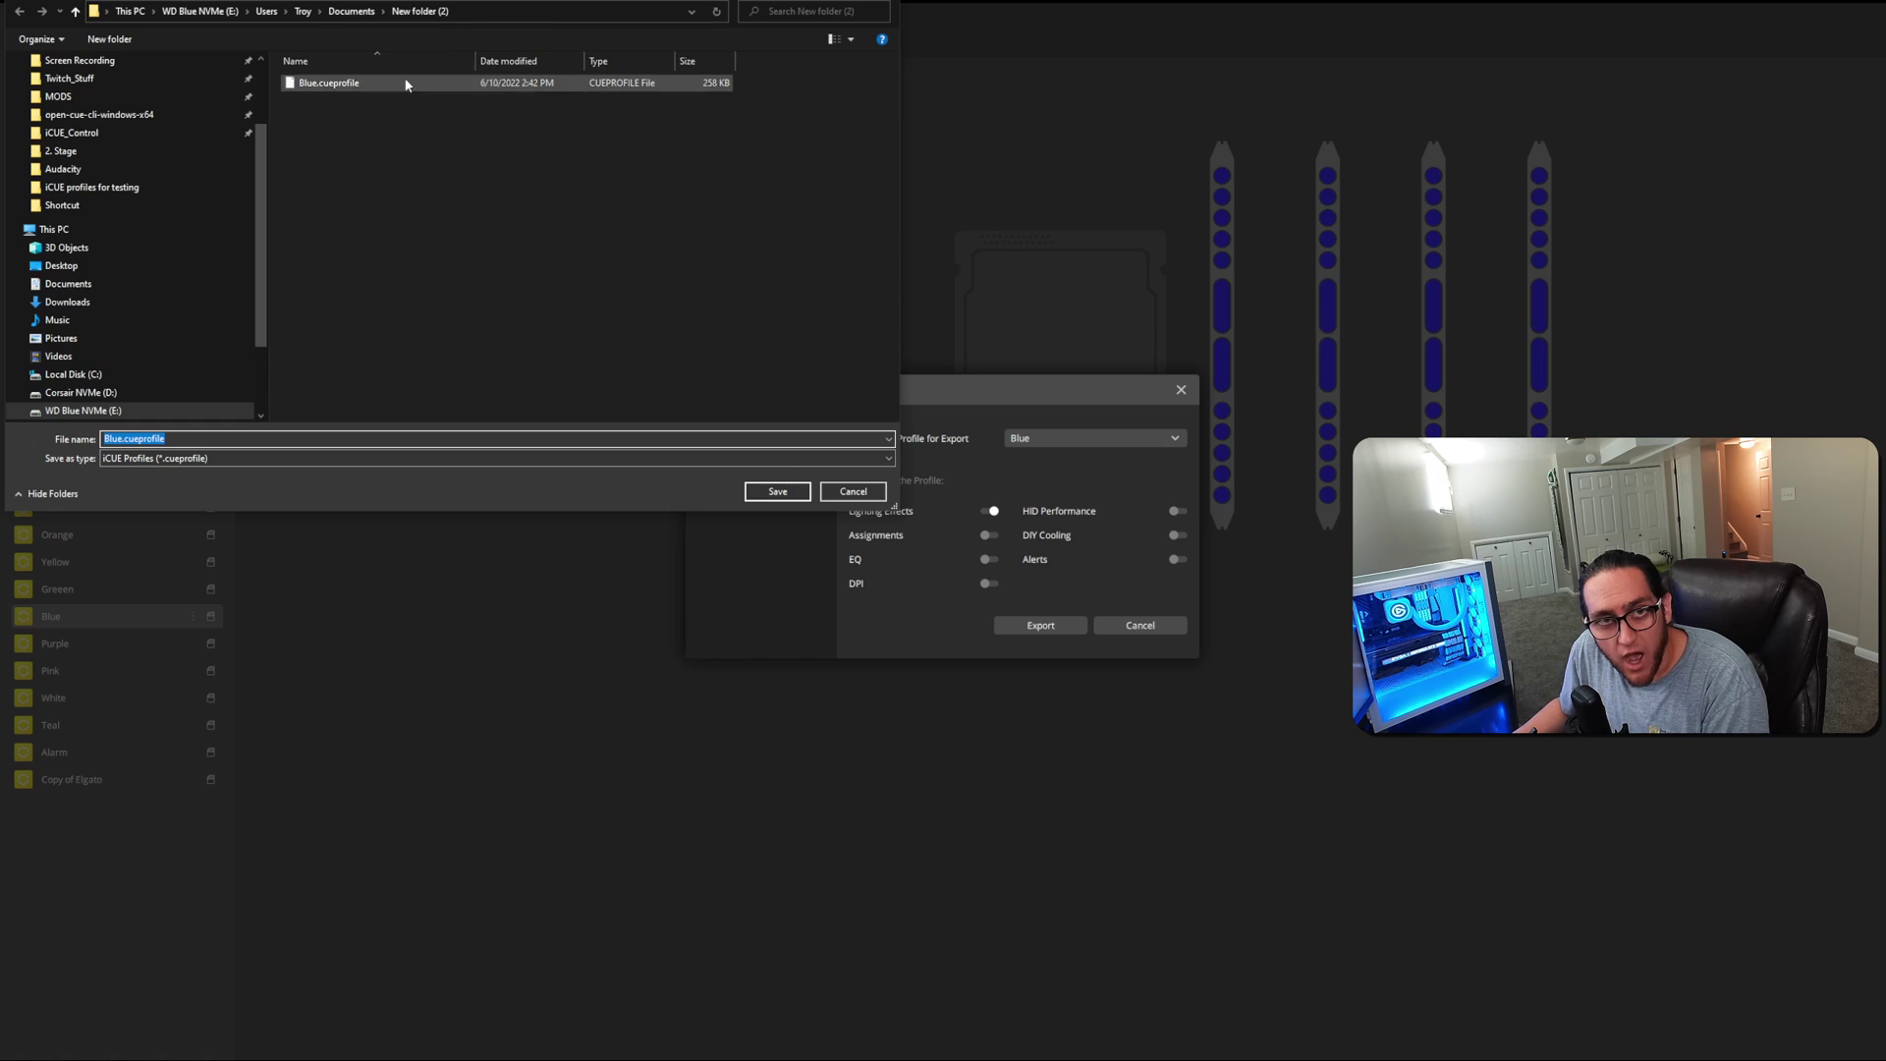
scroll(105, 194, up, 2)
click(113, 205)
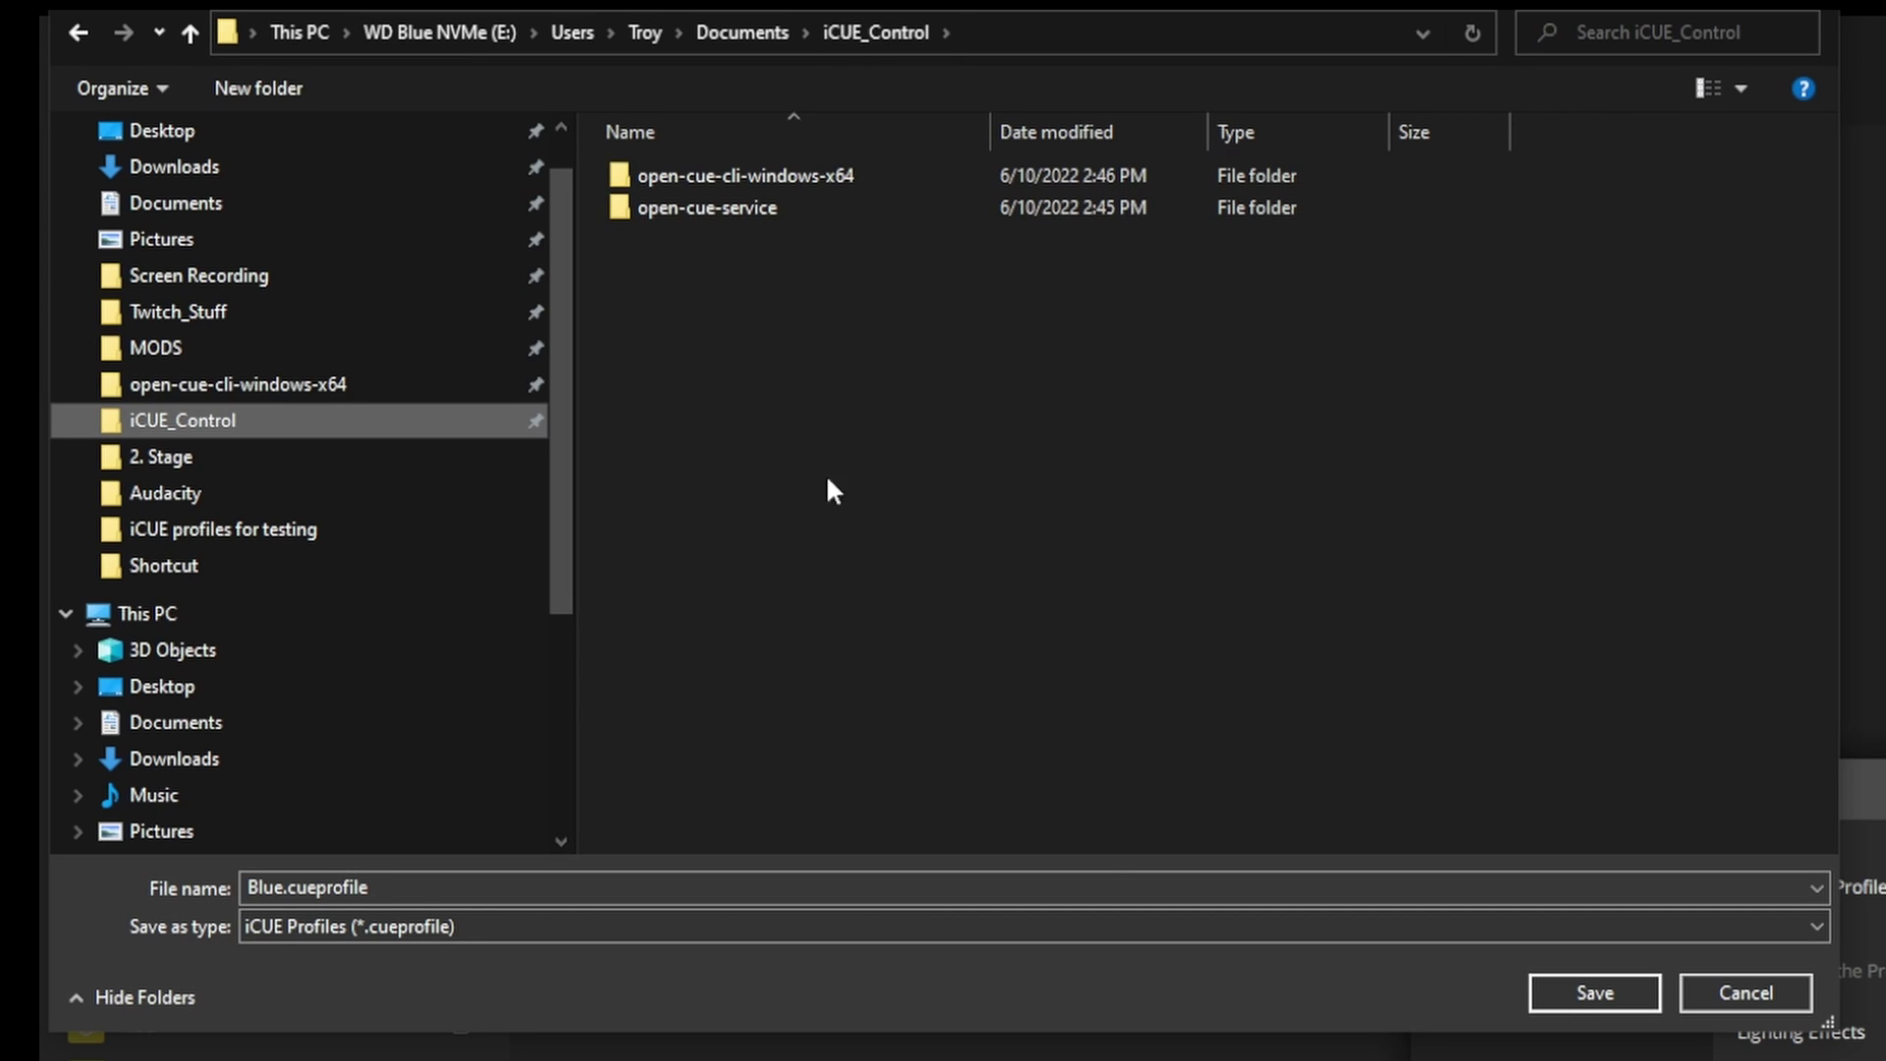
click(1558, 993)
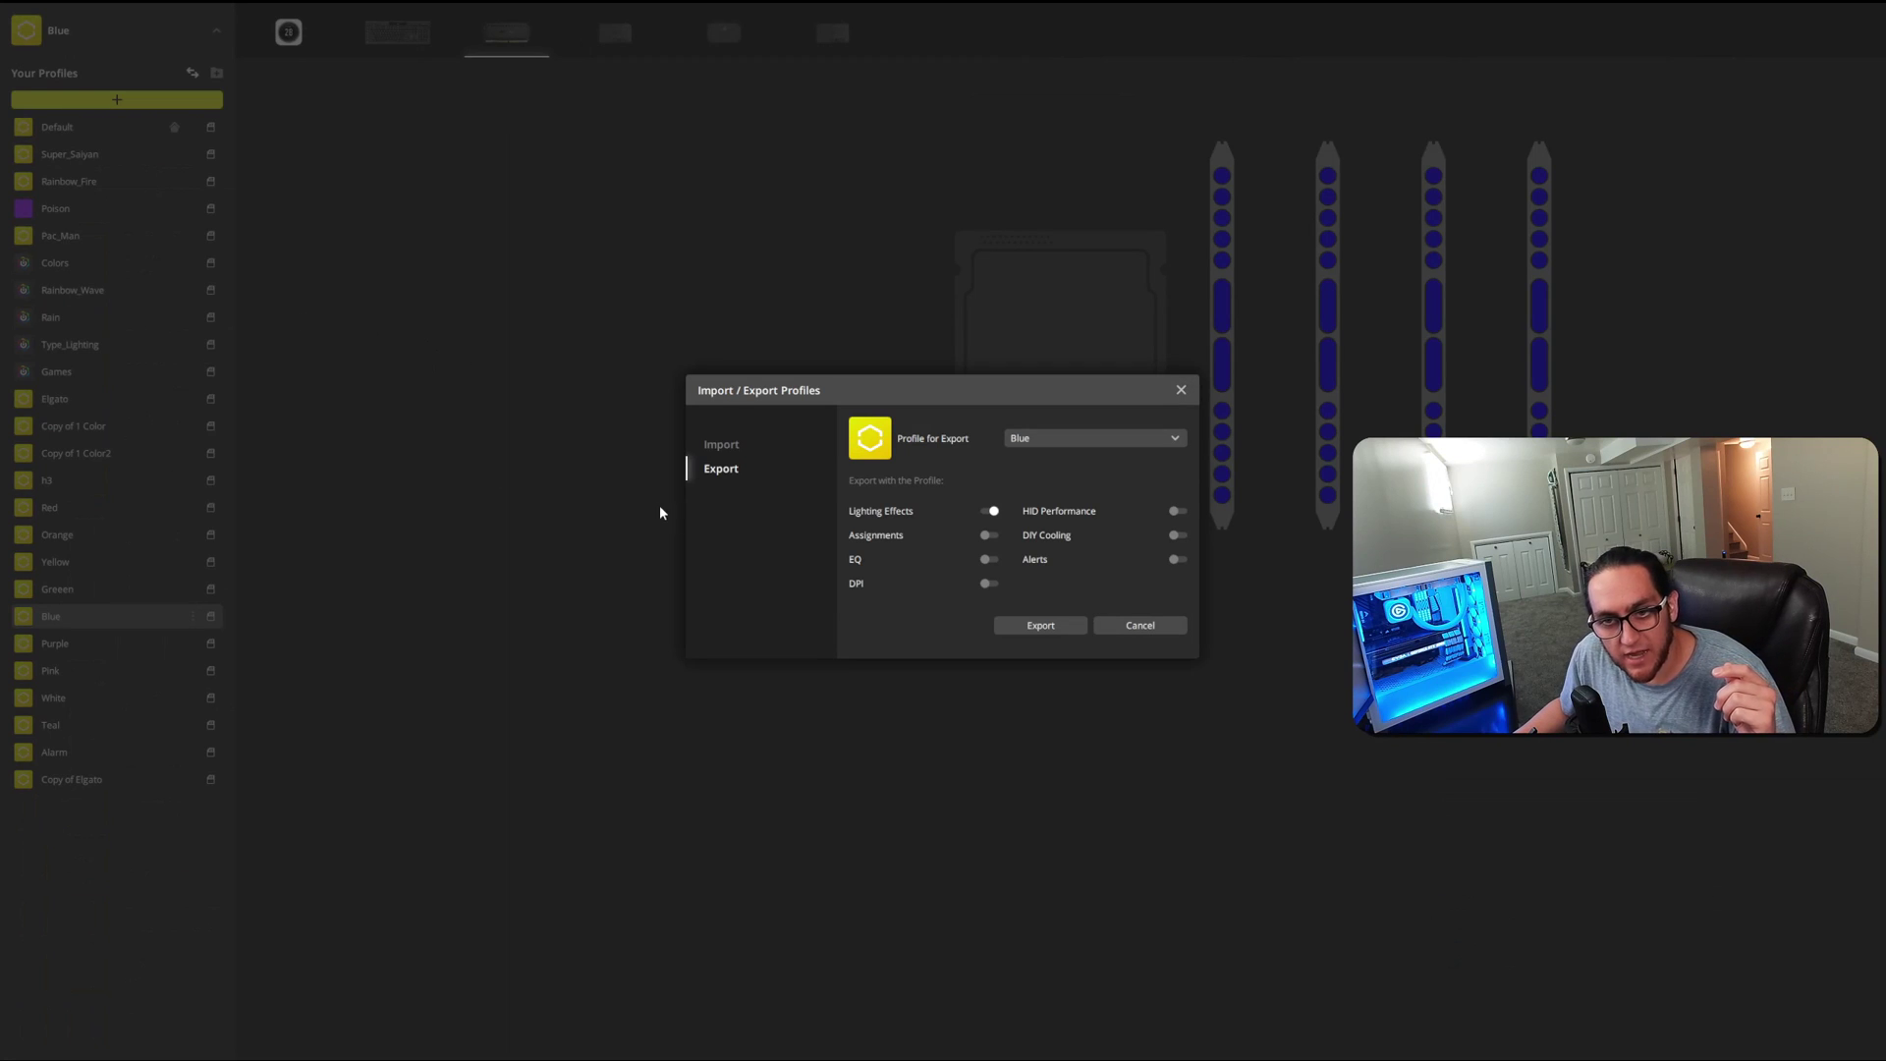
Step: Switch to File Explorer and create a new text document in the iCUE_Control folder
key(alt+Tab)
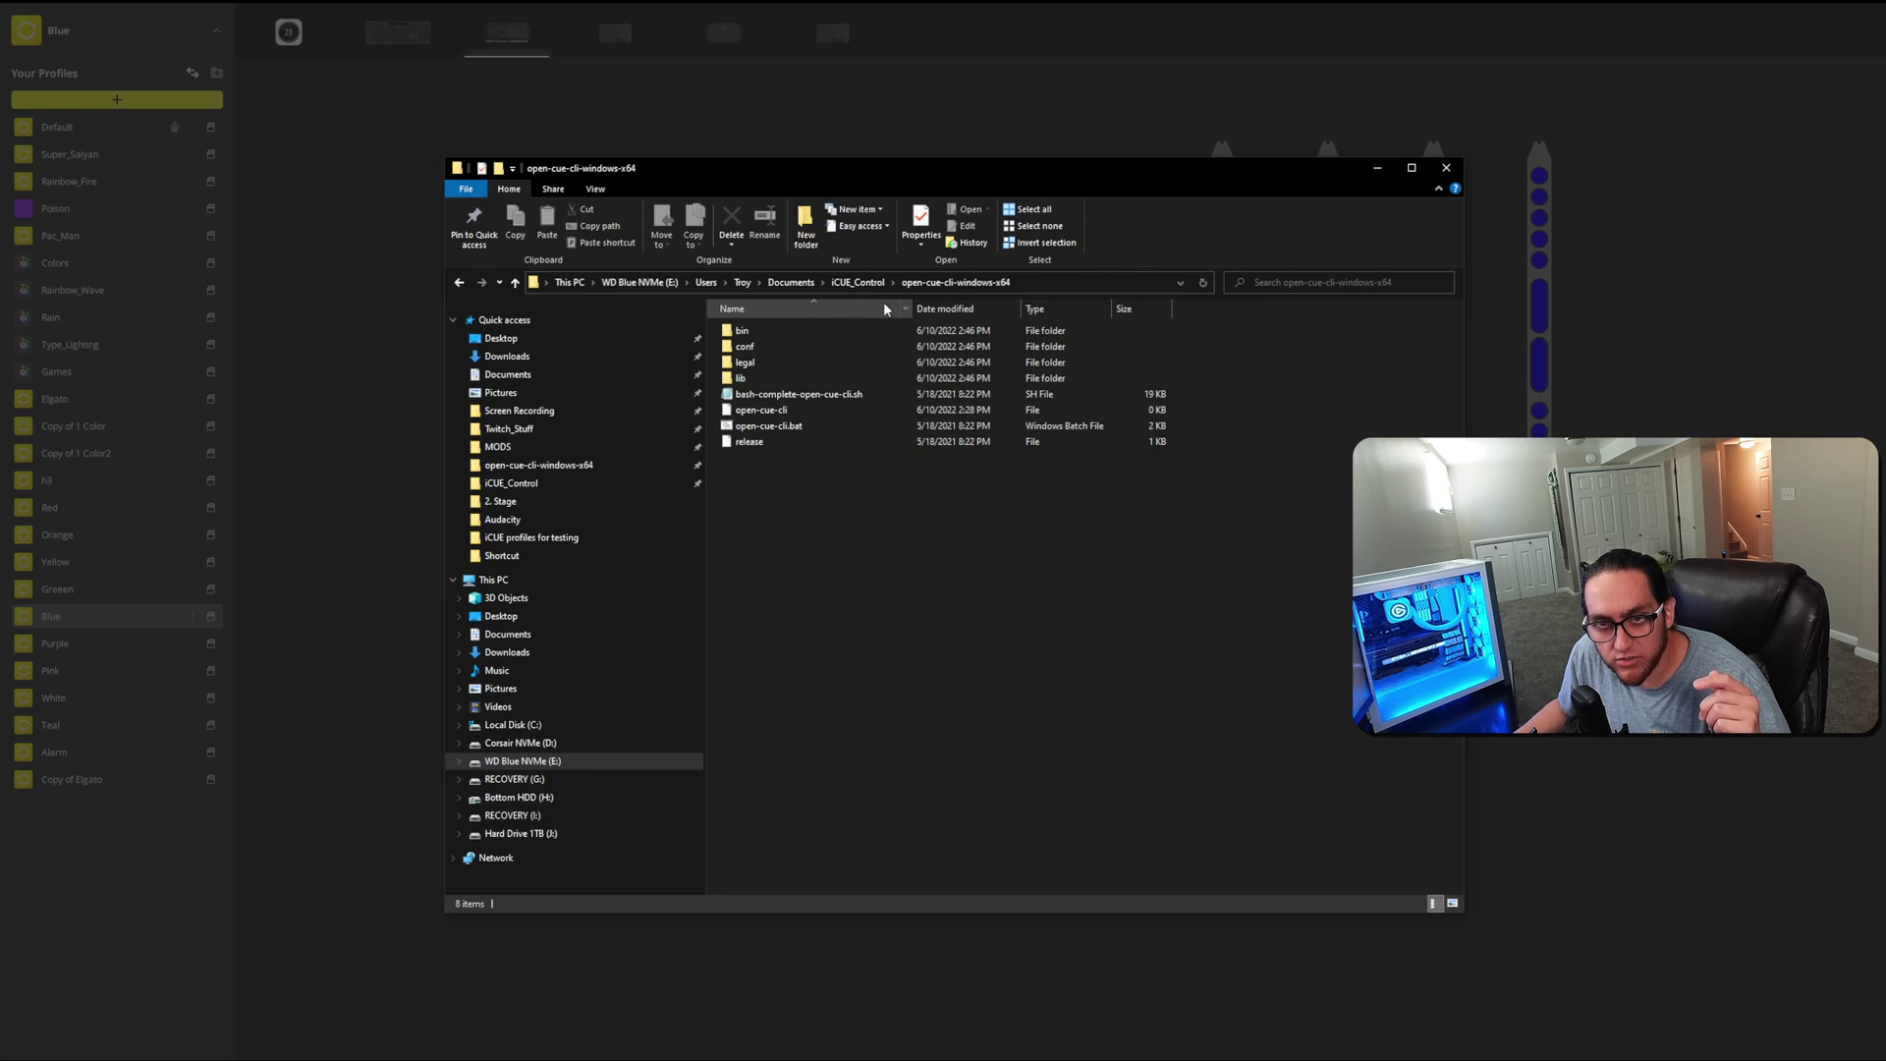
click(851, 283)
right_click(744, 401)
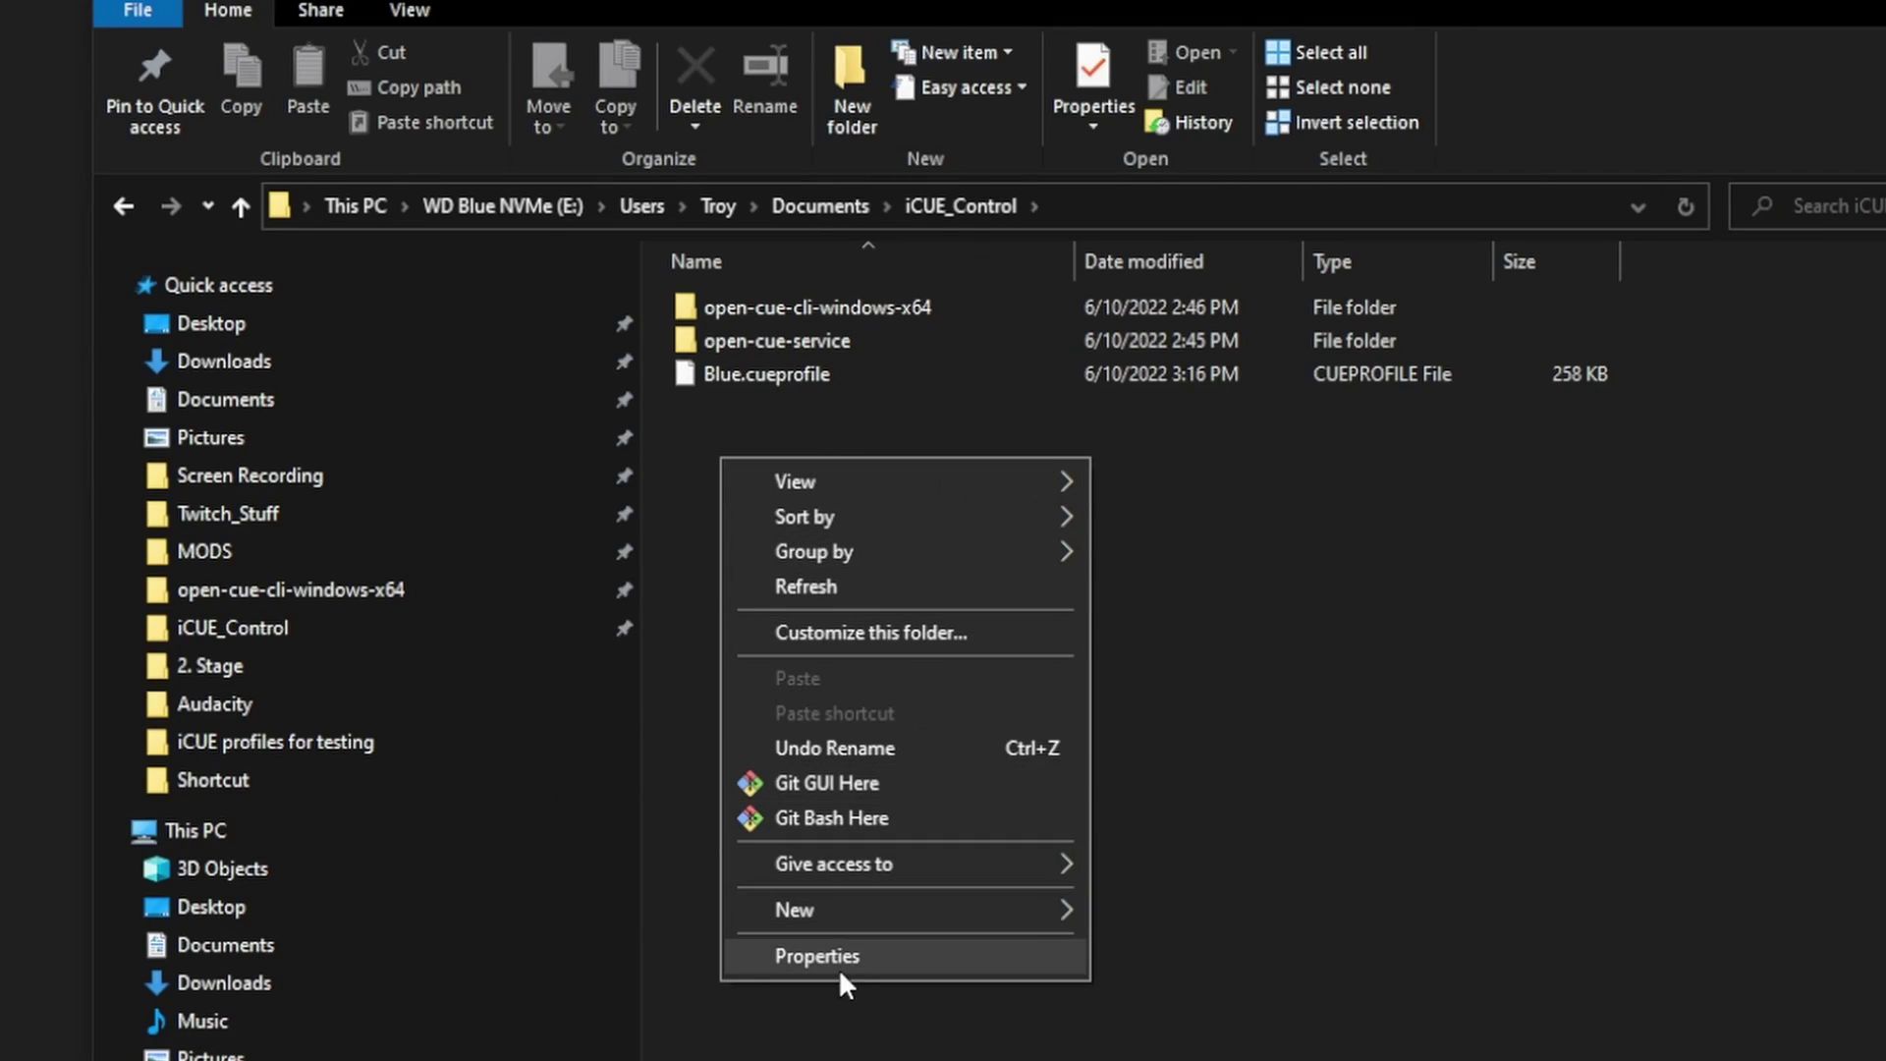
mouse_move(858, 910)
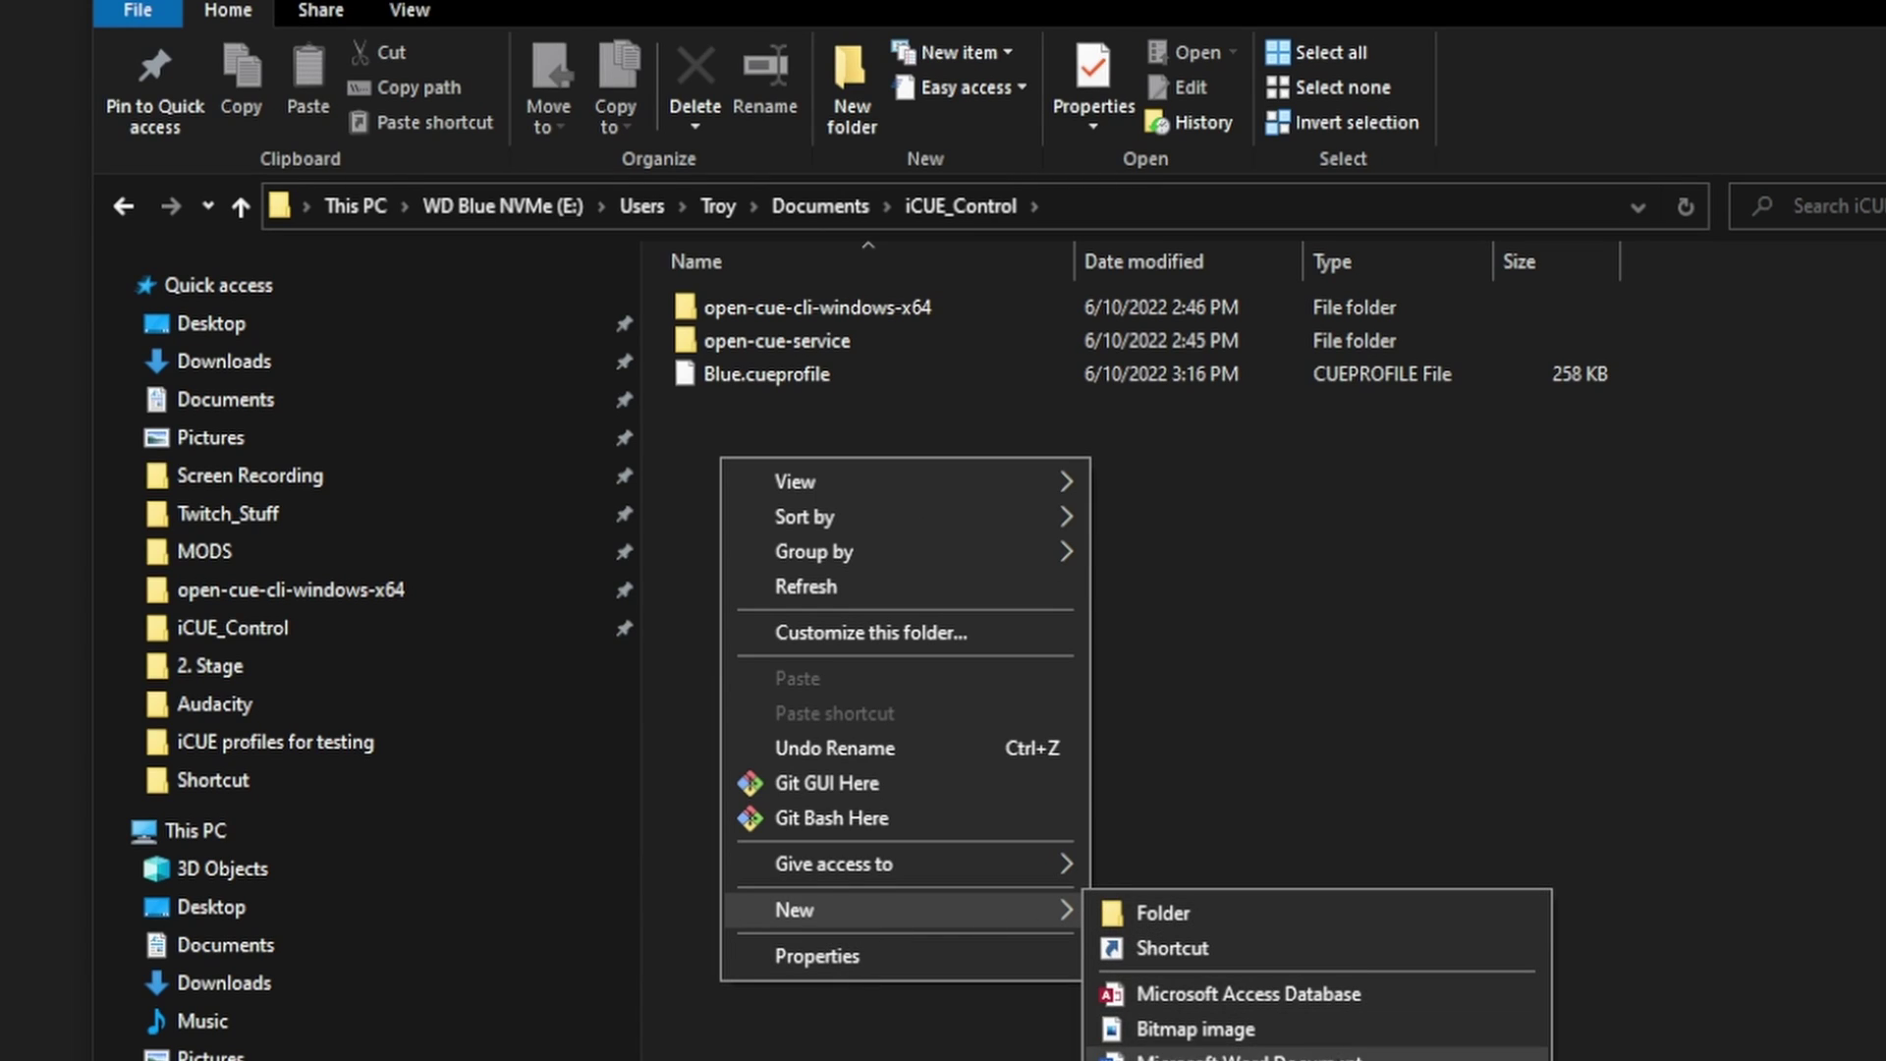
click(1208, 1060)
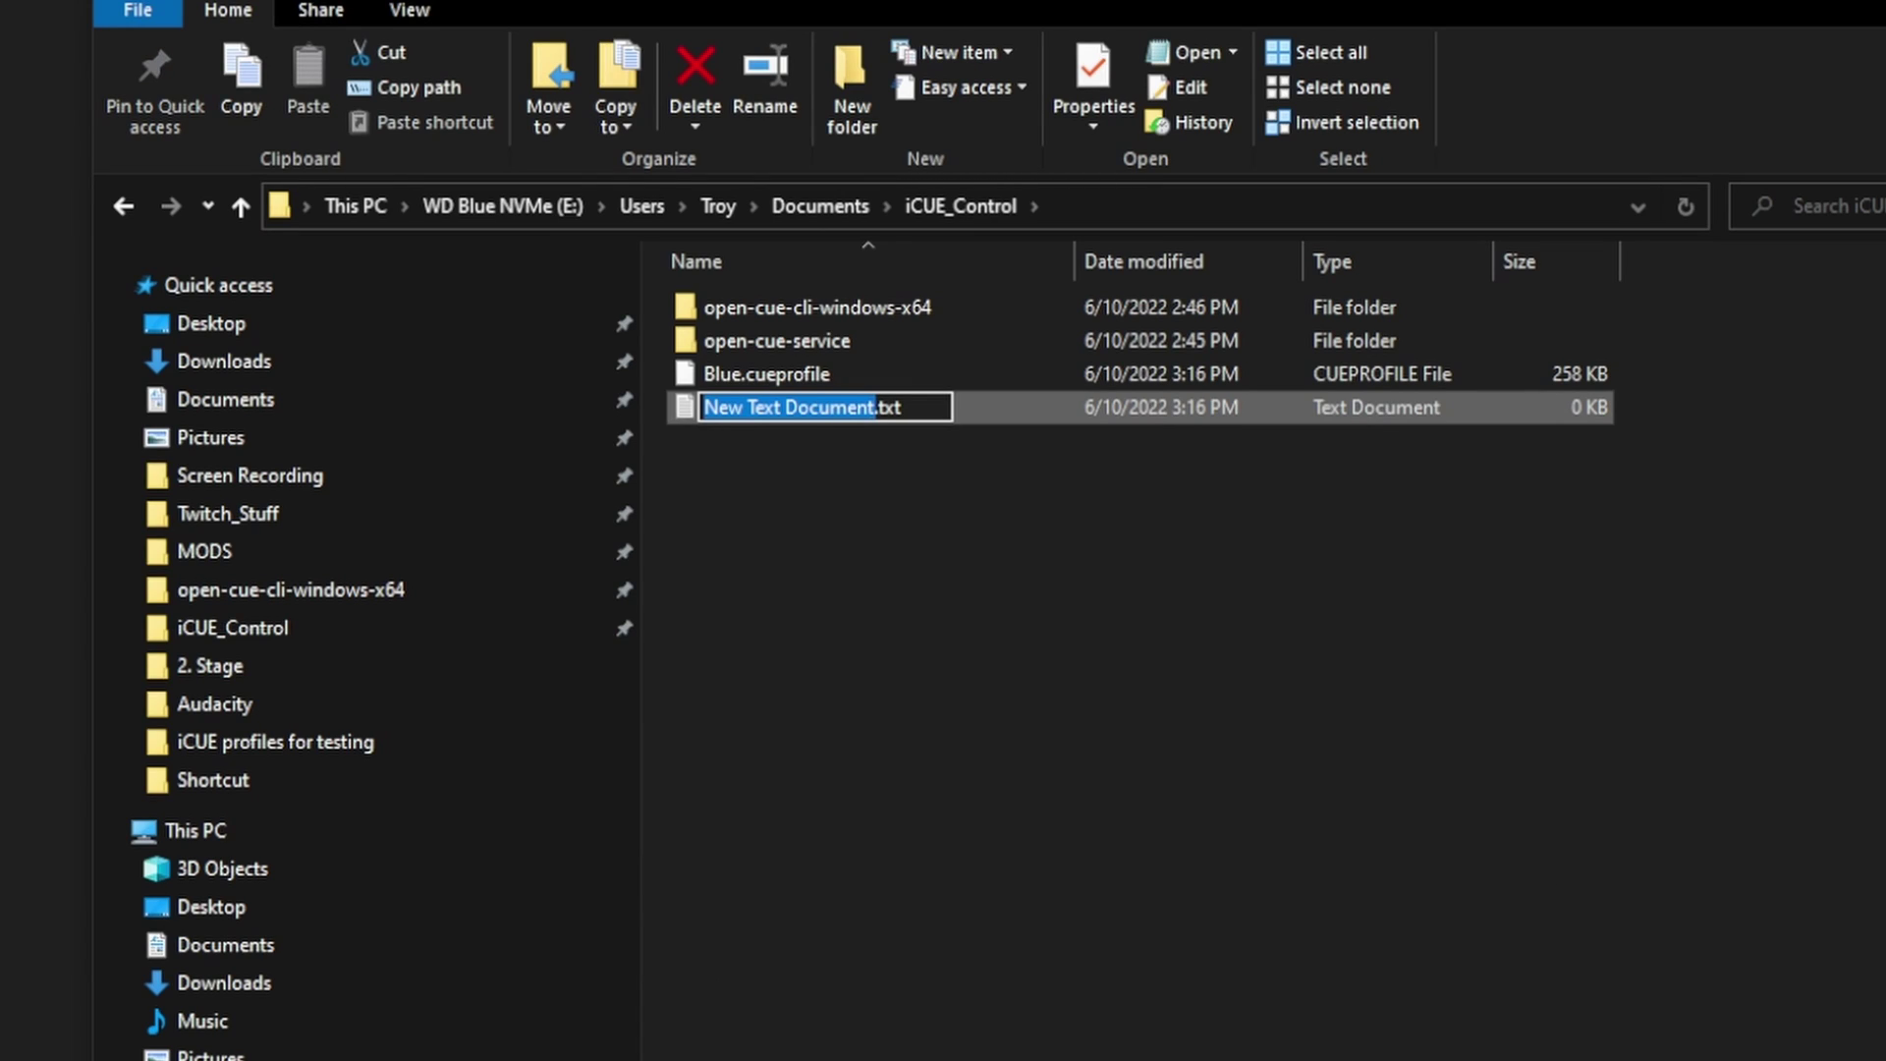
Step: Name the new text document priorities.cfg, replacing its txt extension, and accept the extension change
text(prior)
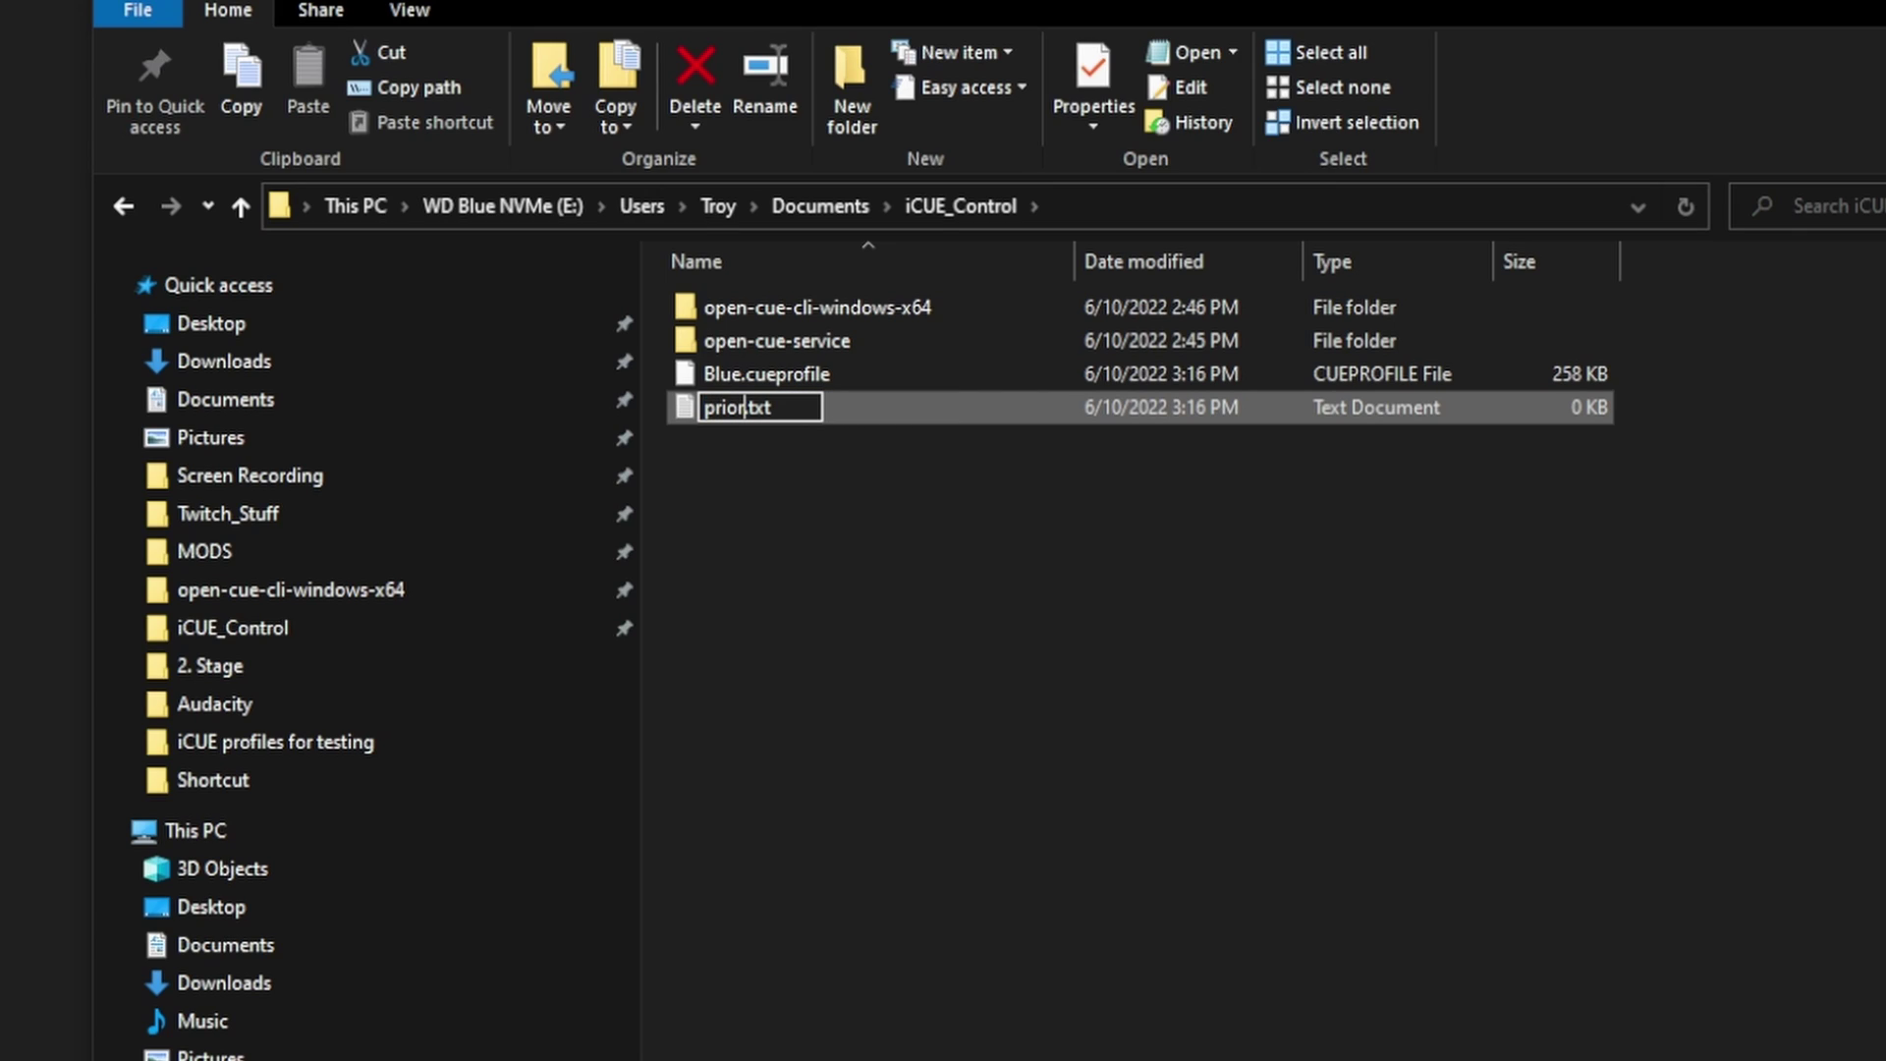
text(ities)
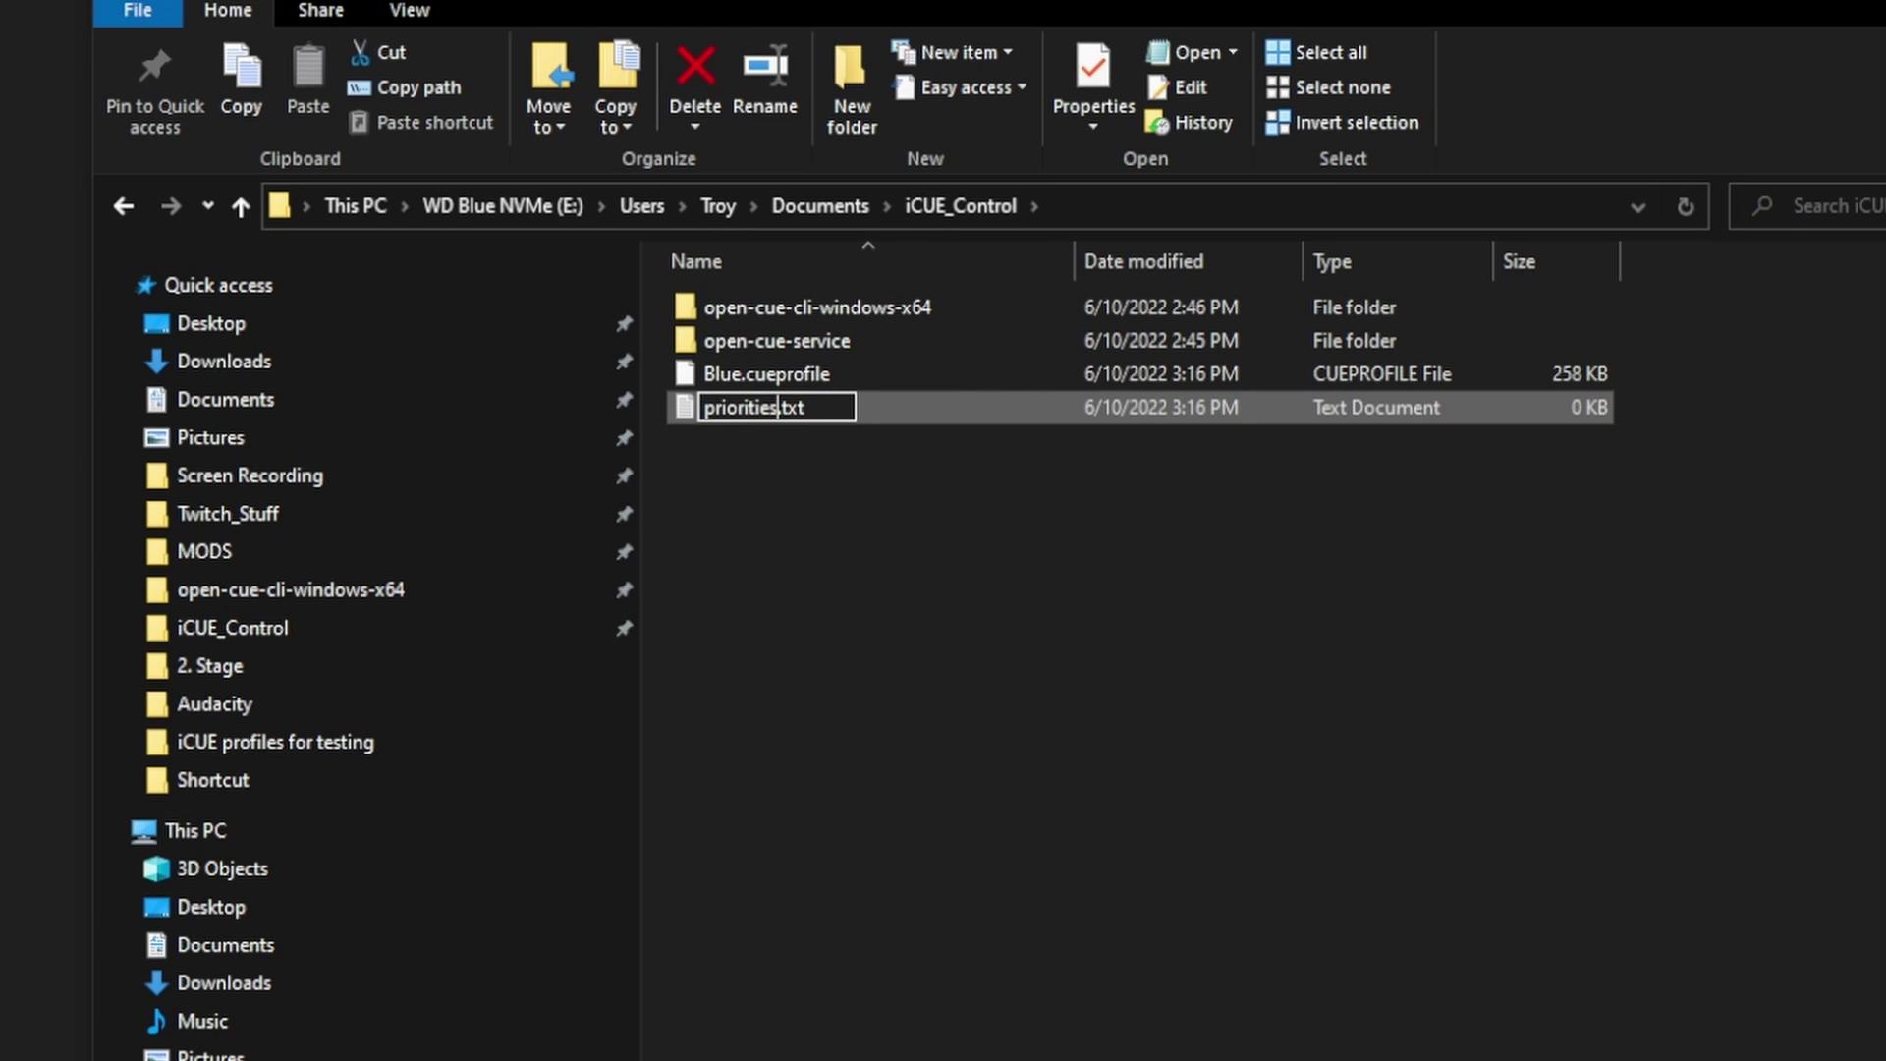
key(Delete)
key(Delete)
key(Delete)
text(.cfg)
click(783, 593)
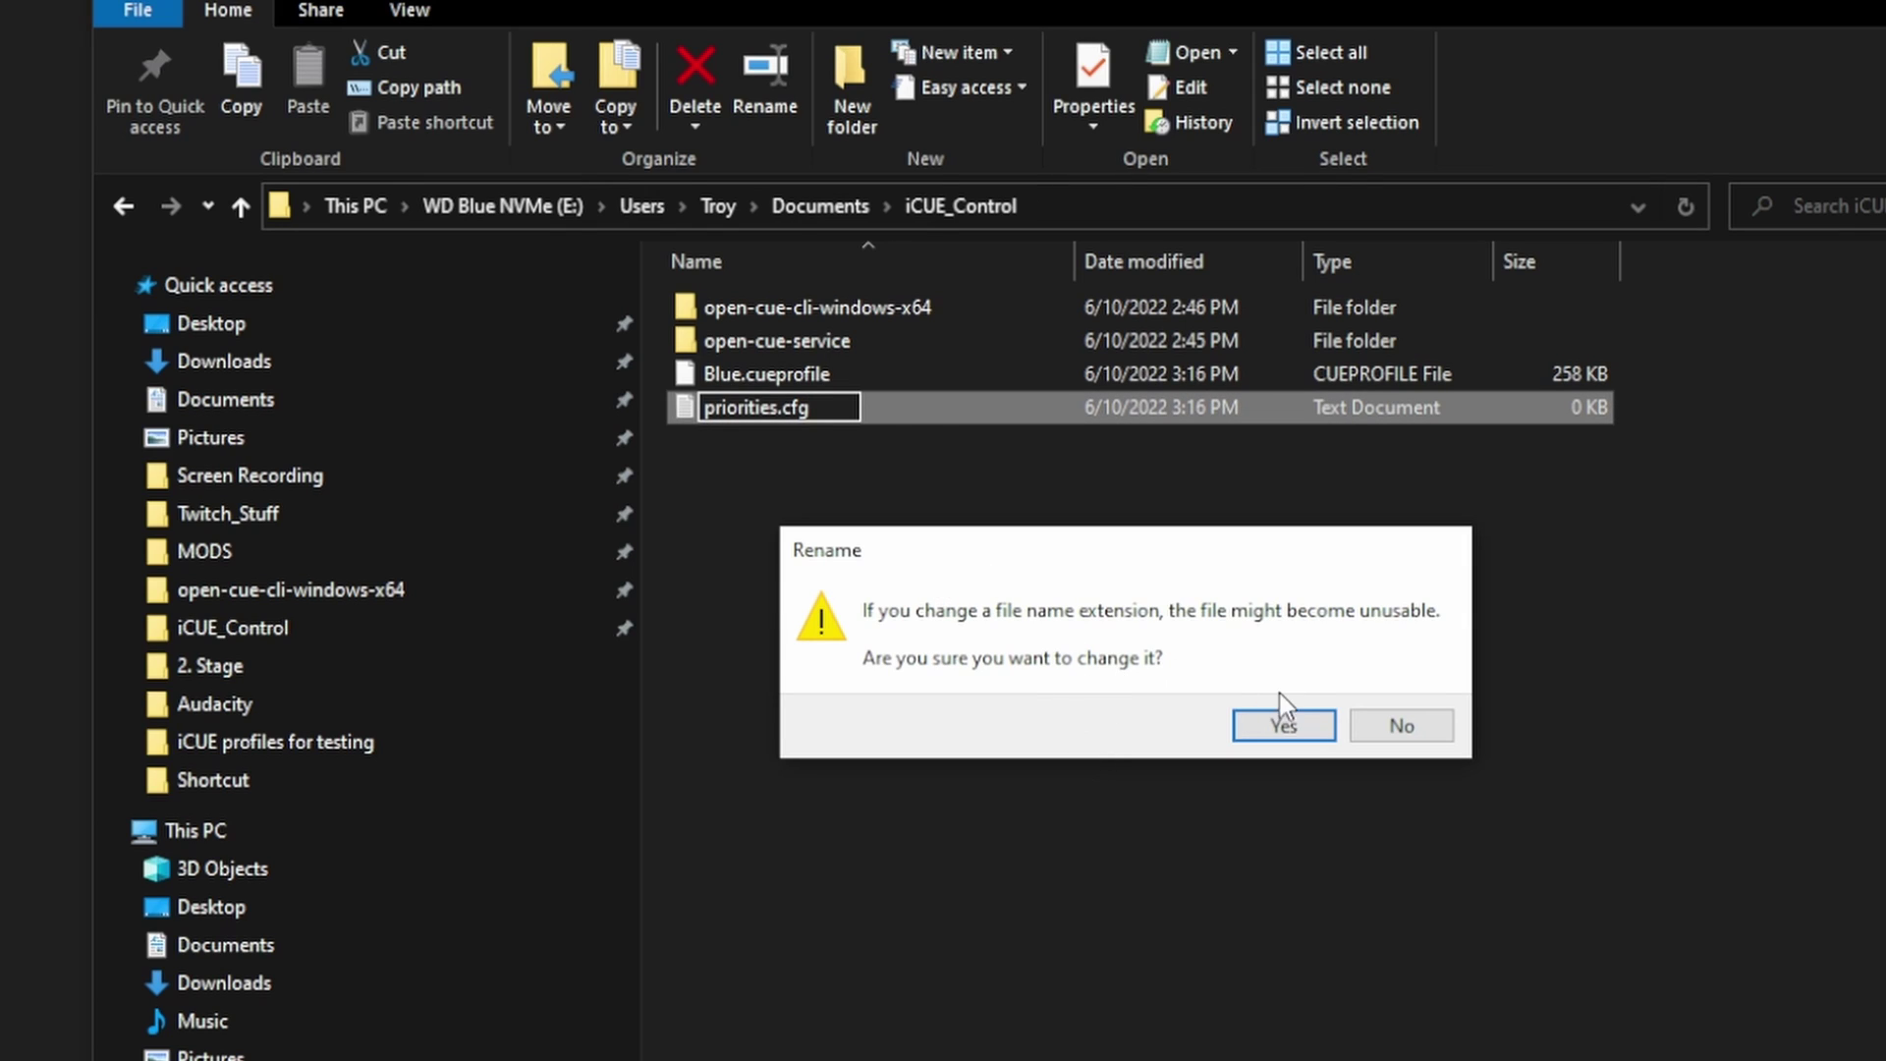
click(1281, 725)
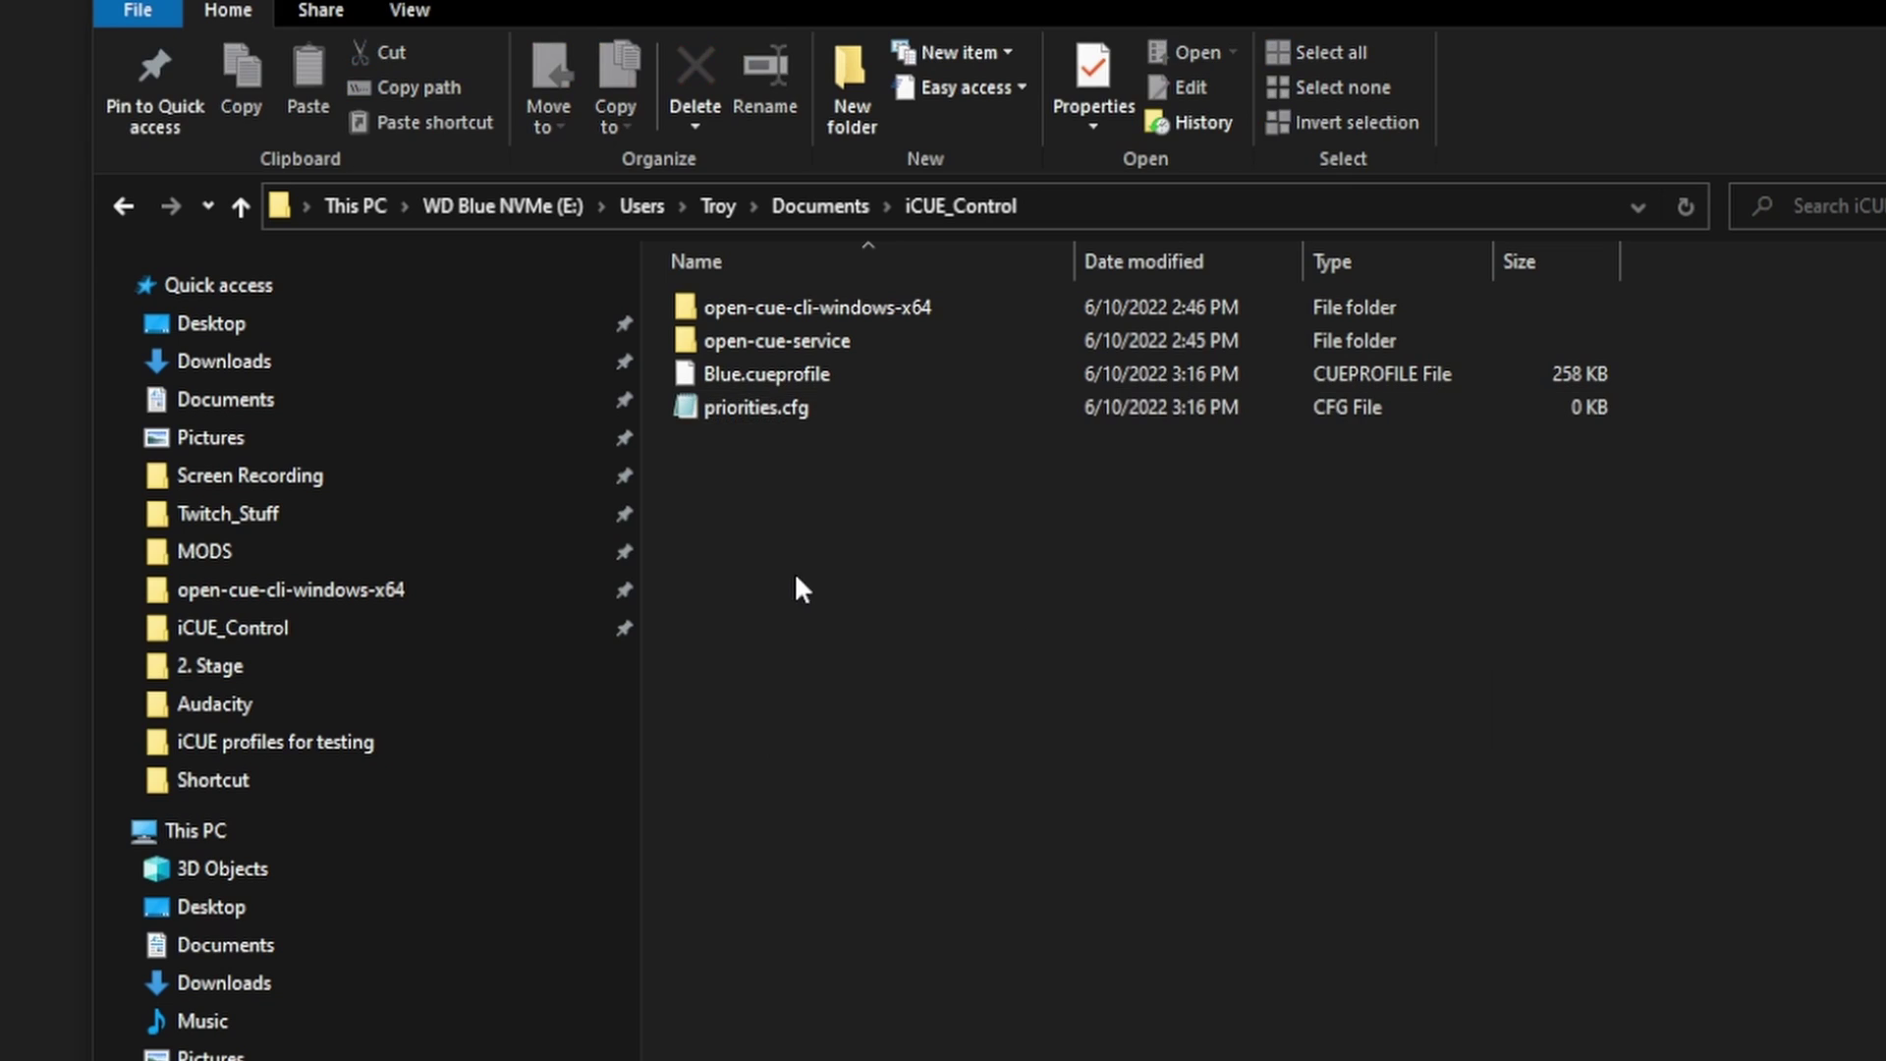
Step: Open priorities.cfg in Notepad, add the line Blue=1, then save and close the file
right_click(736, 420)
click(868, 484)
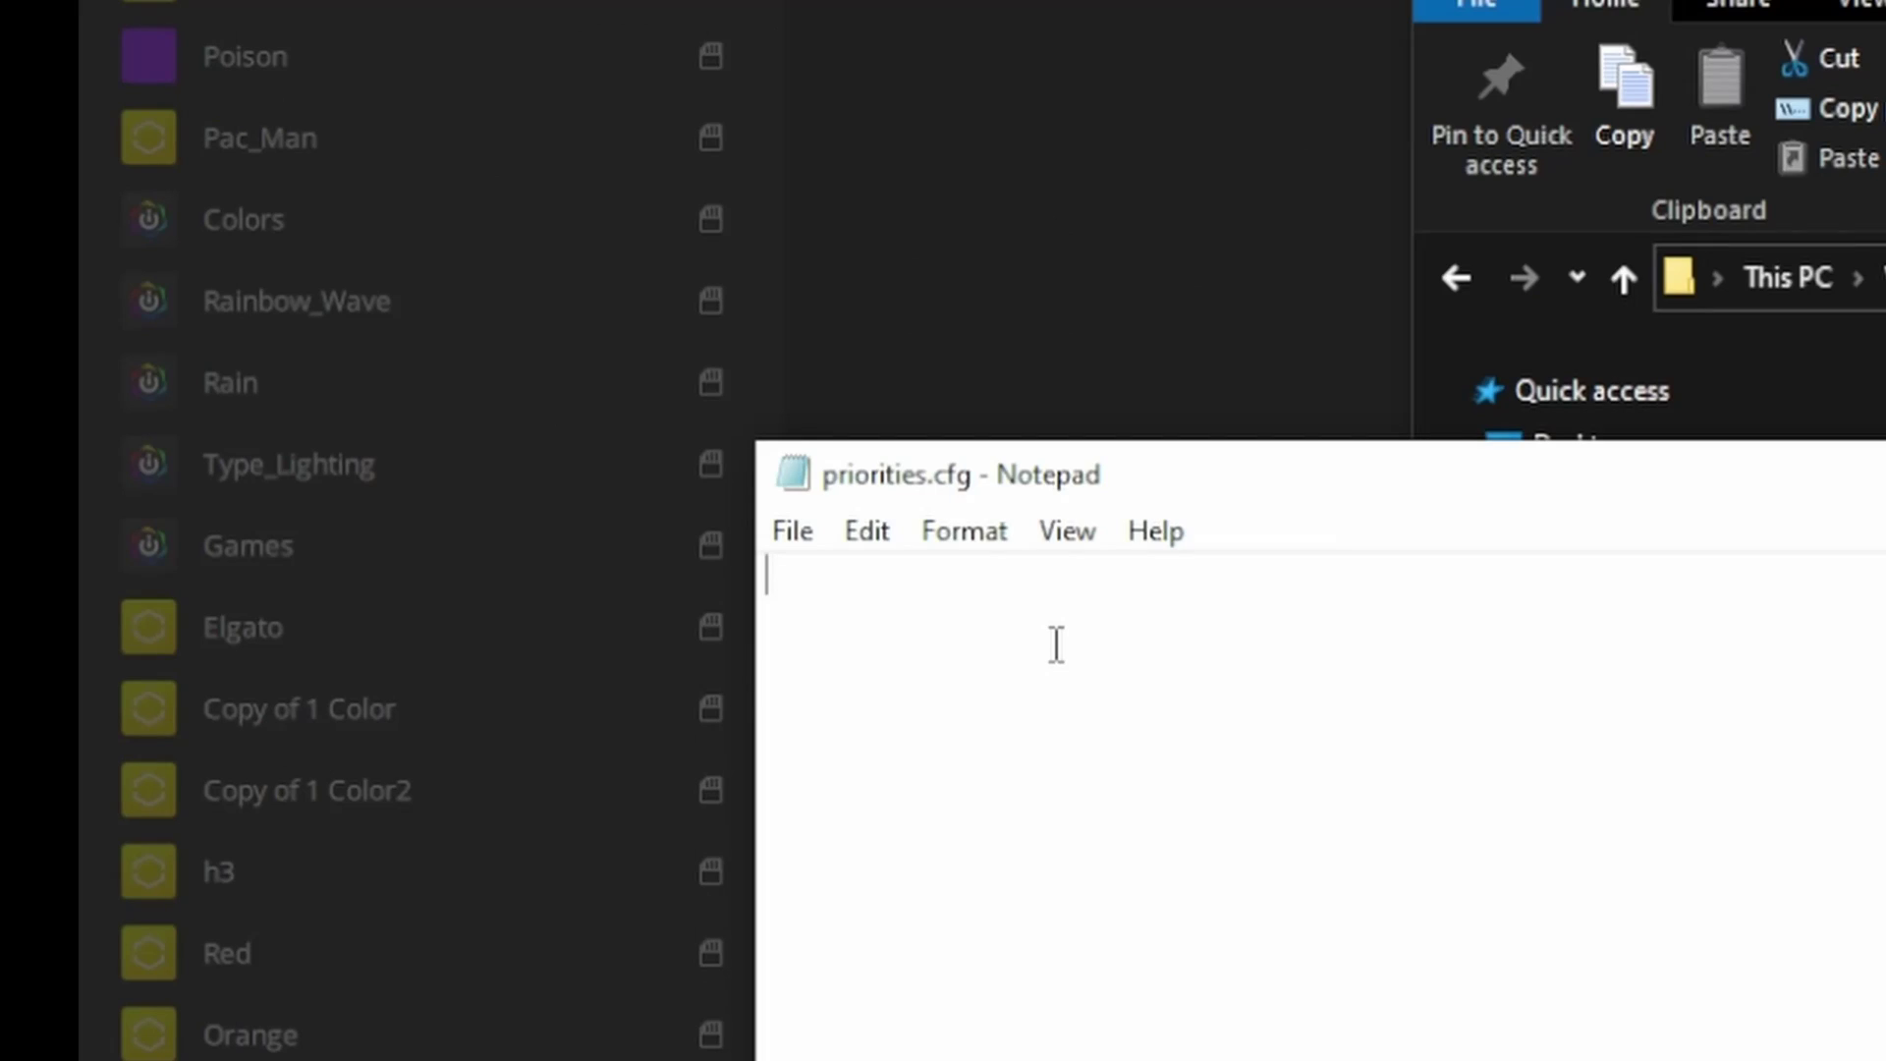
text(Blue)
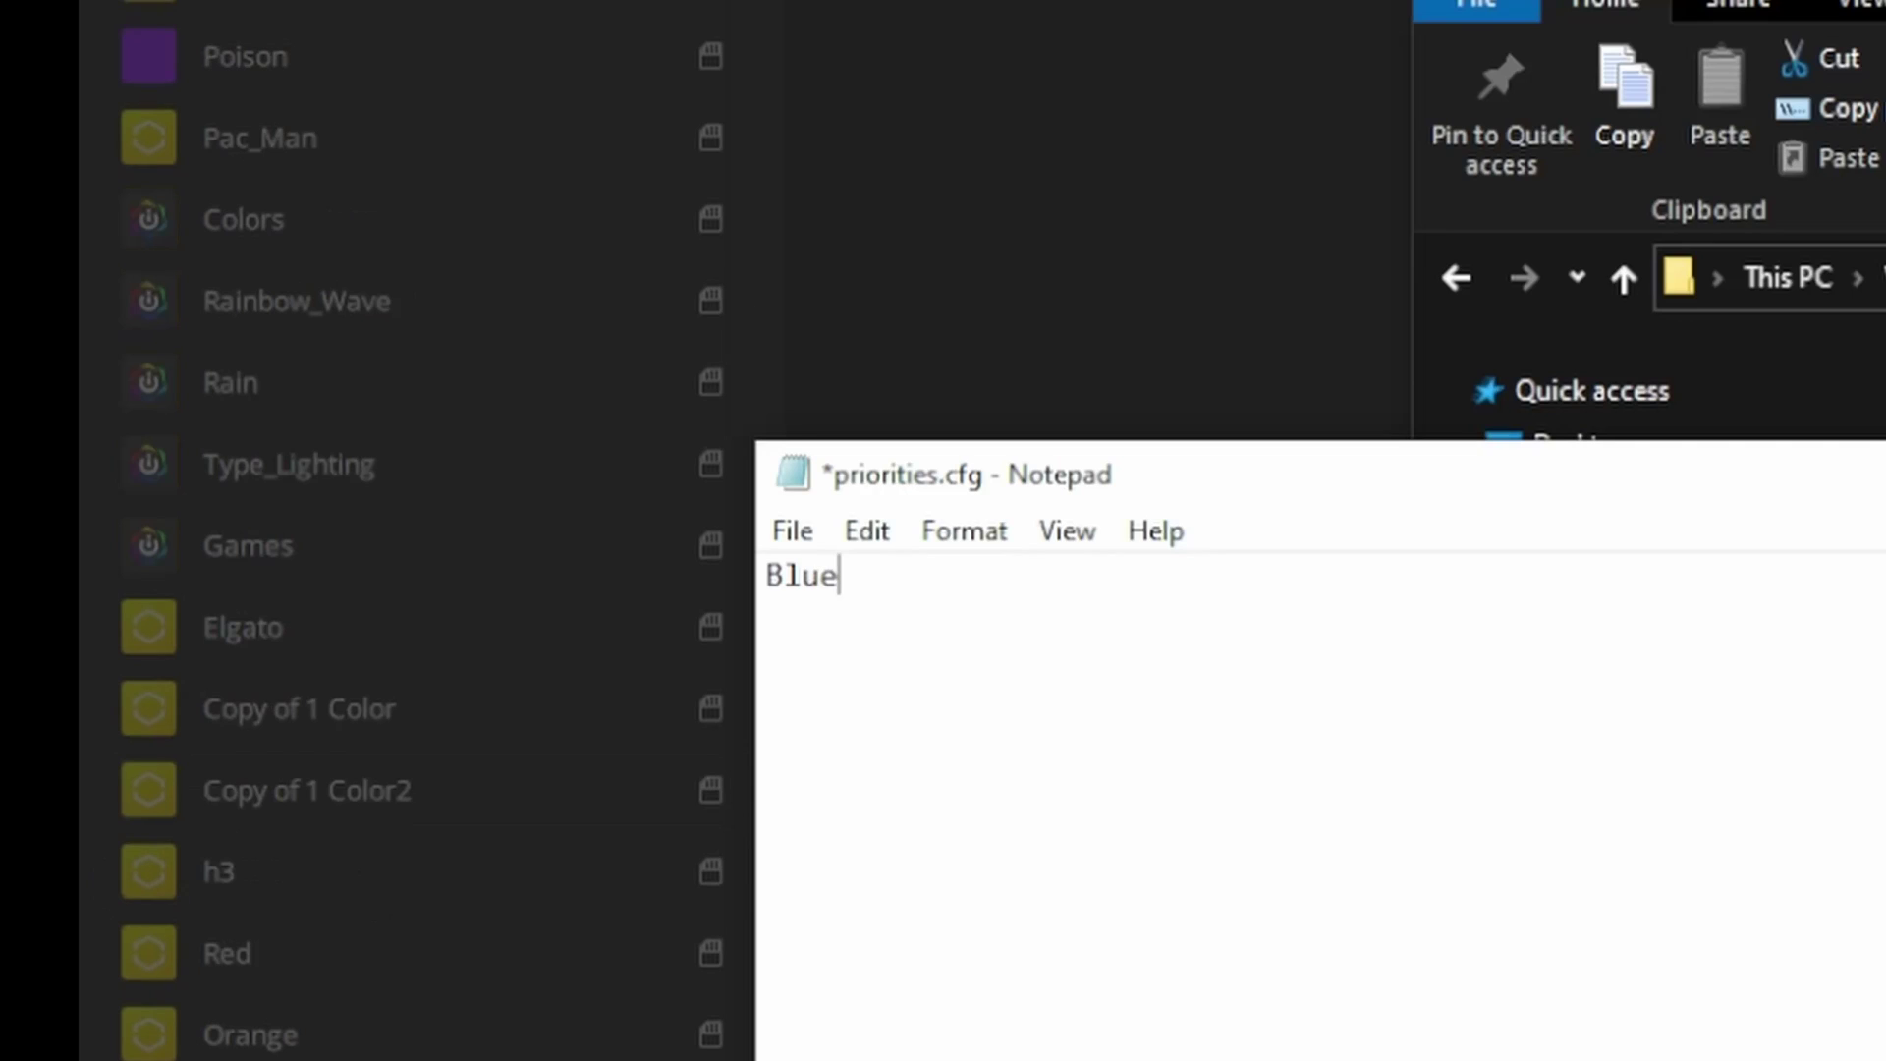
text(=1)
click(804, 533)
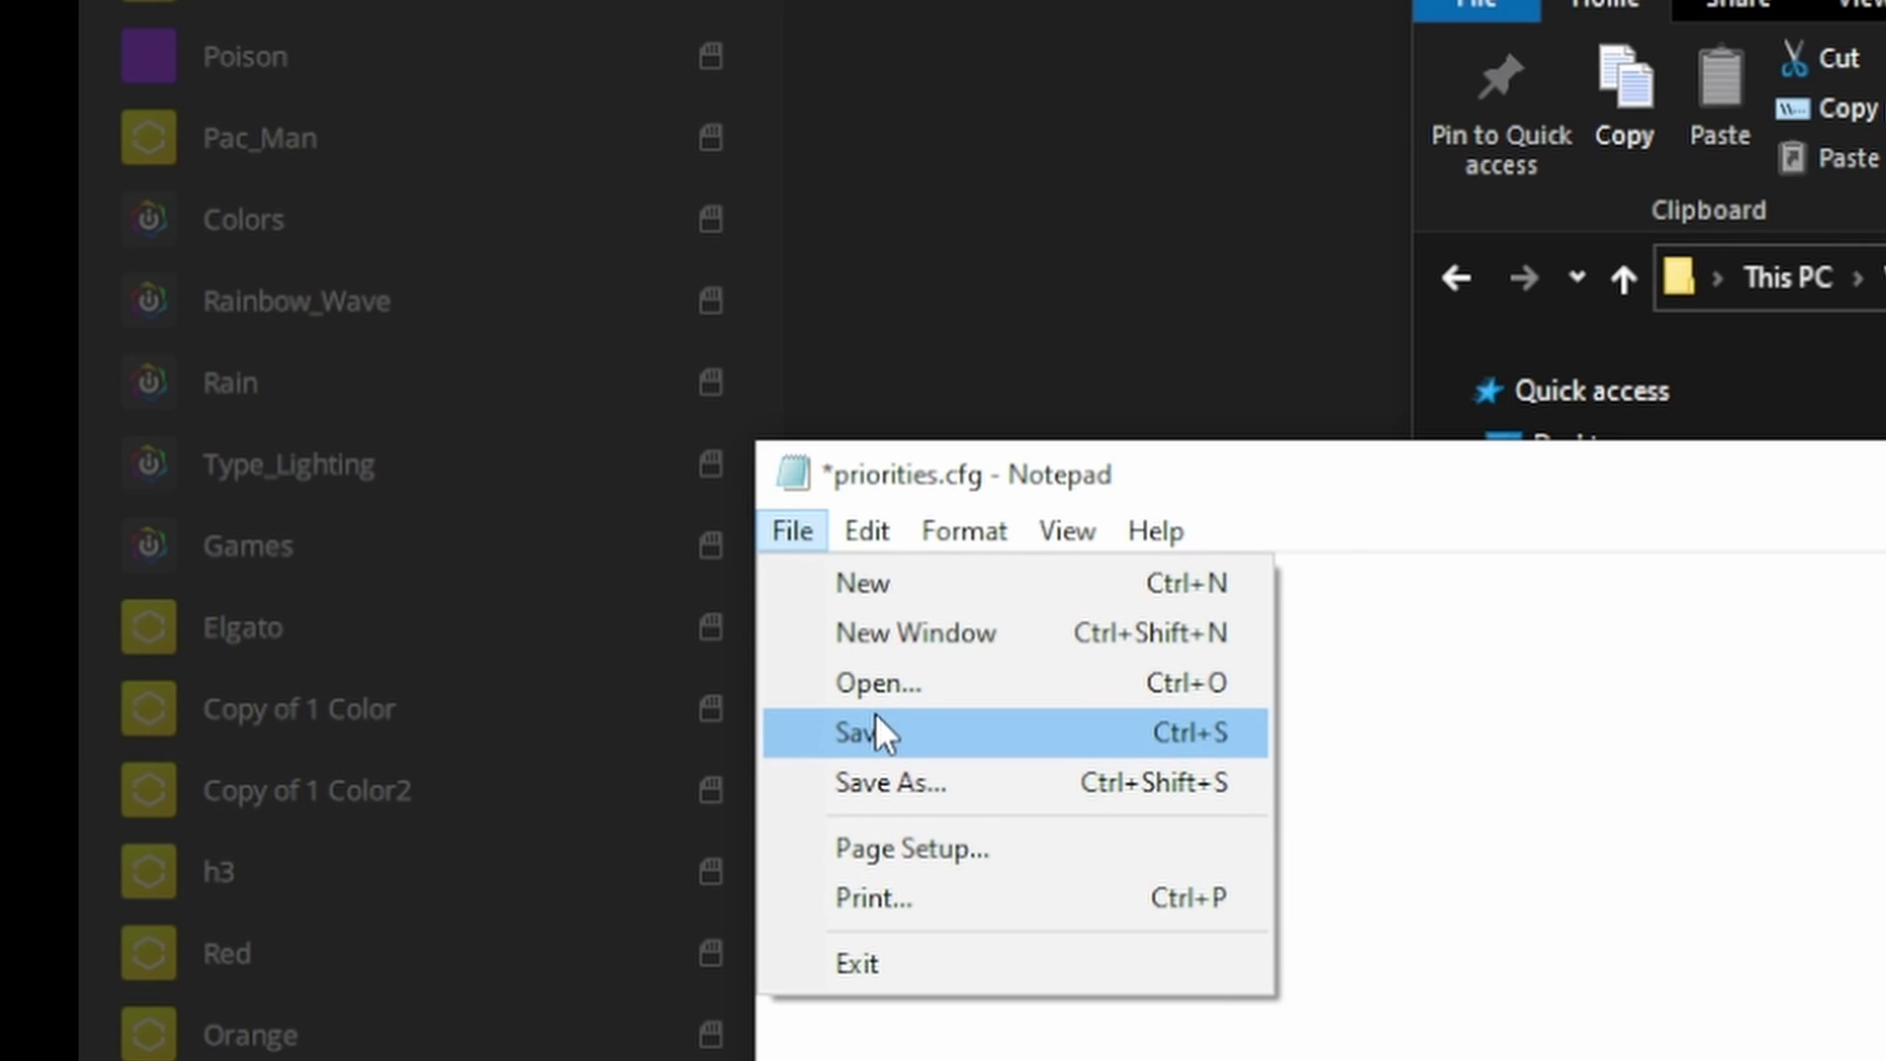
click(875, 738)
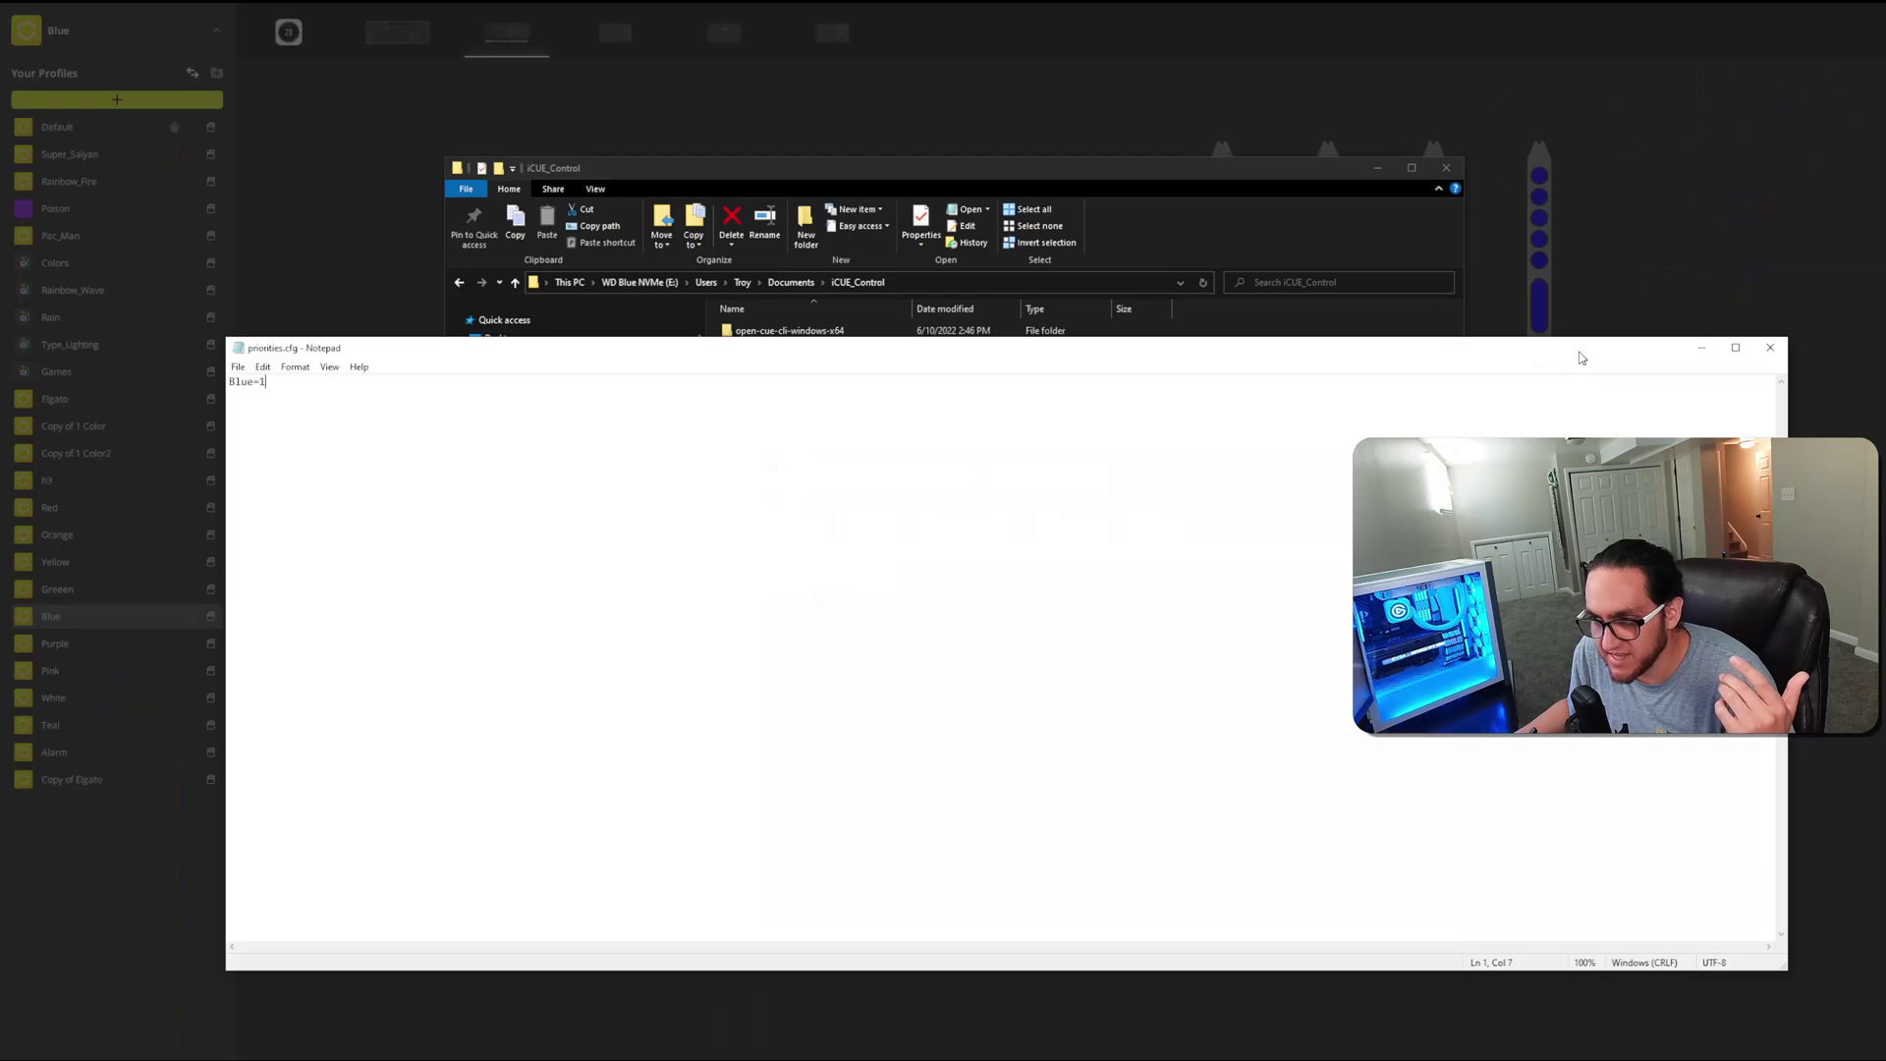
click(1767, 349)
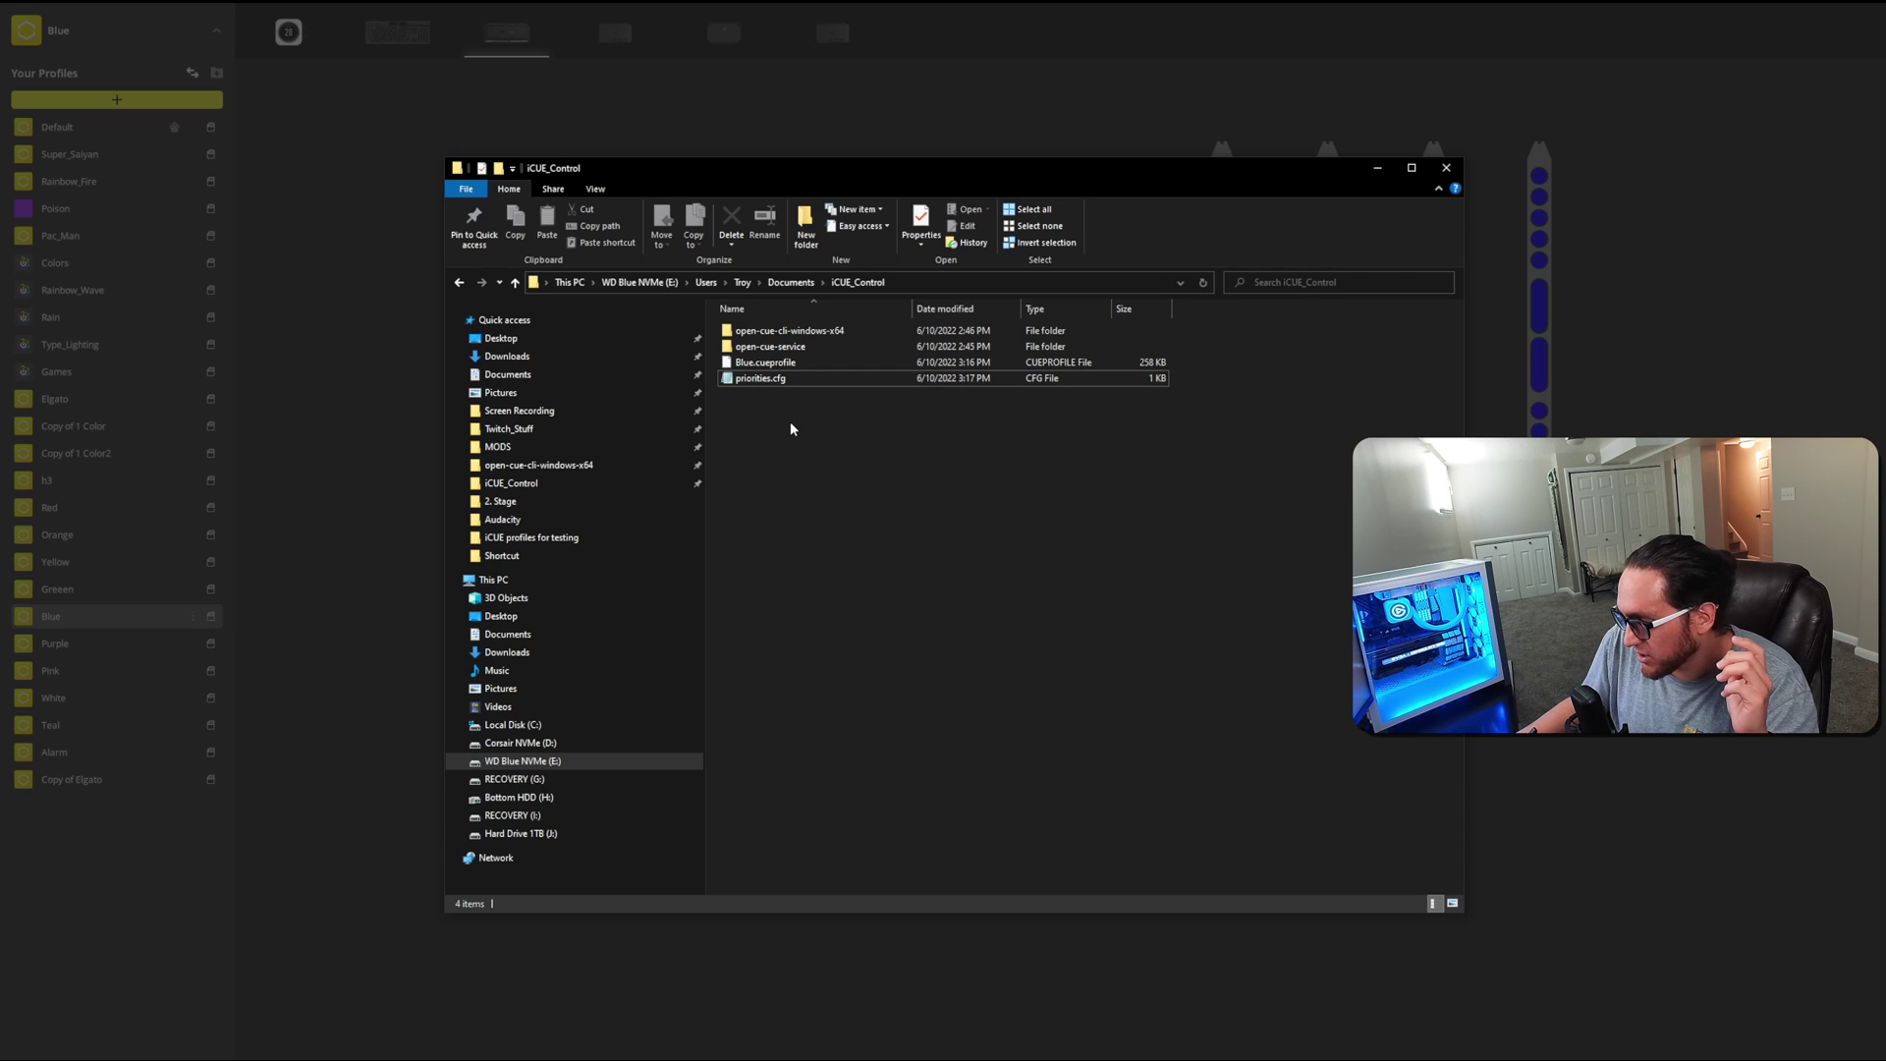
Step: Copy Blue.cueprofile and priorities.cfg from iCUE_Control and go to C:\ProgramData\Corsair\CUE4\GameSdkEffects
drag(756, 410, 771, 375)
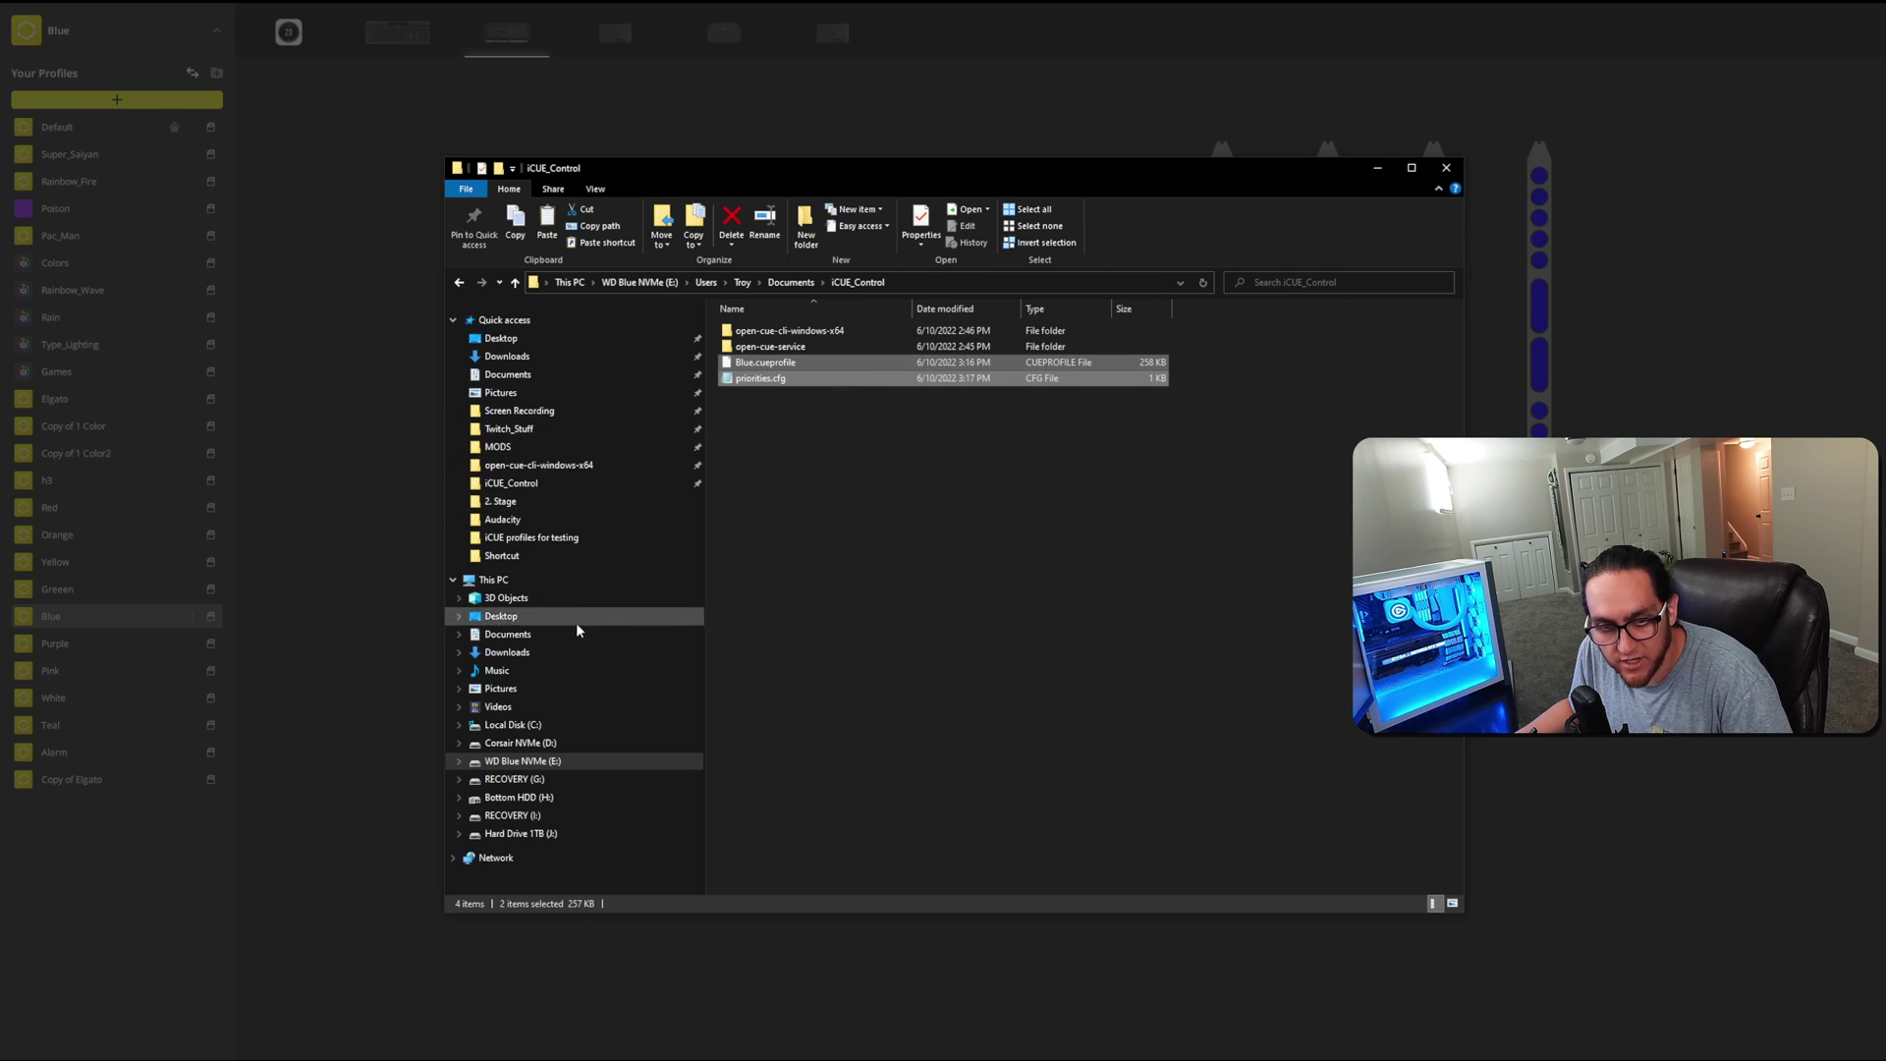
click(561, 728)
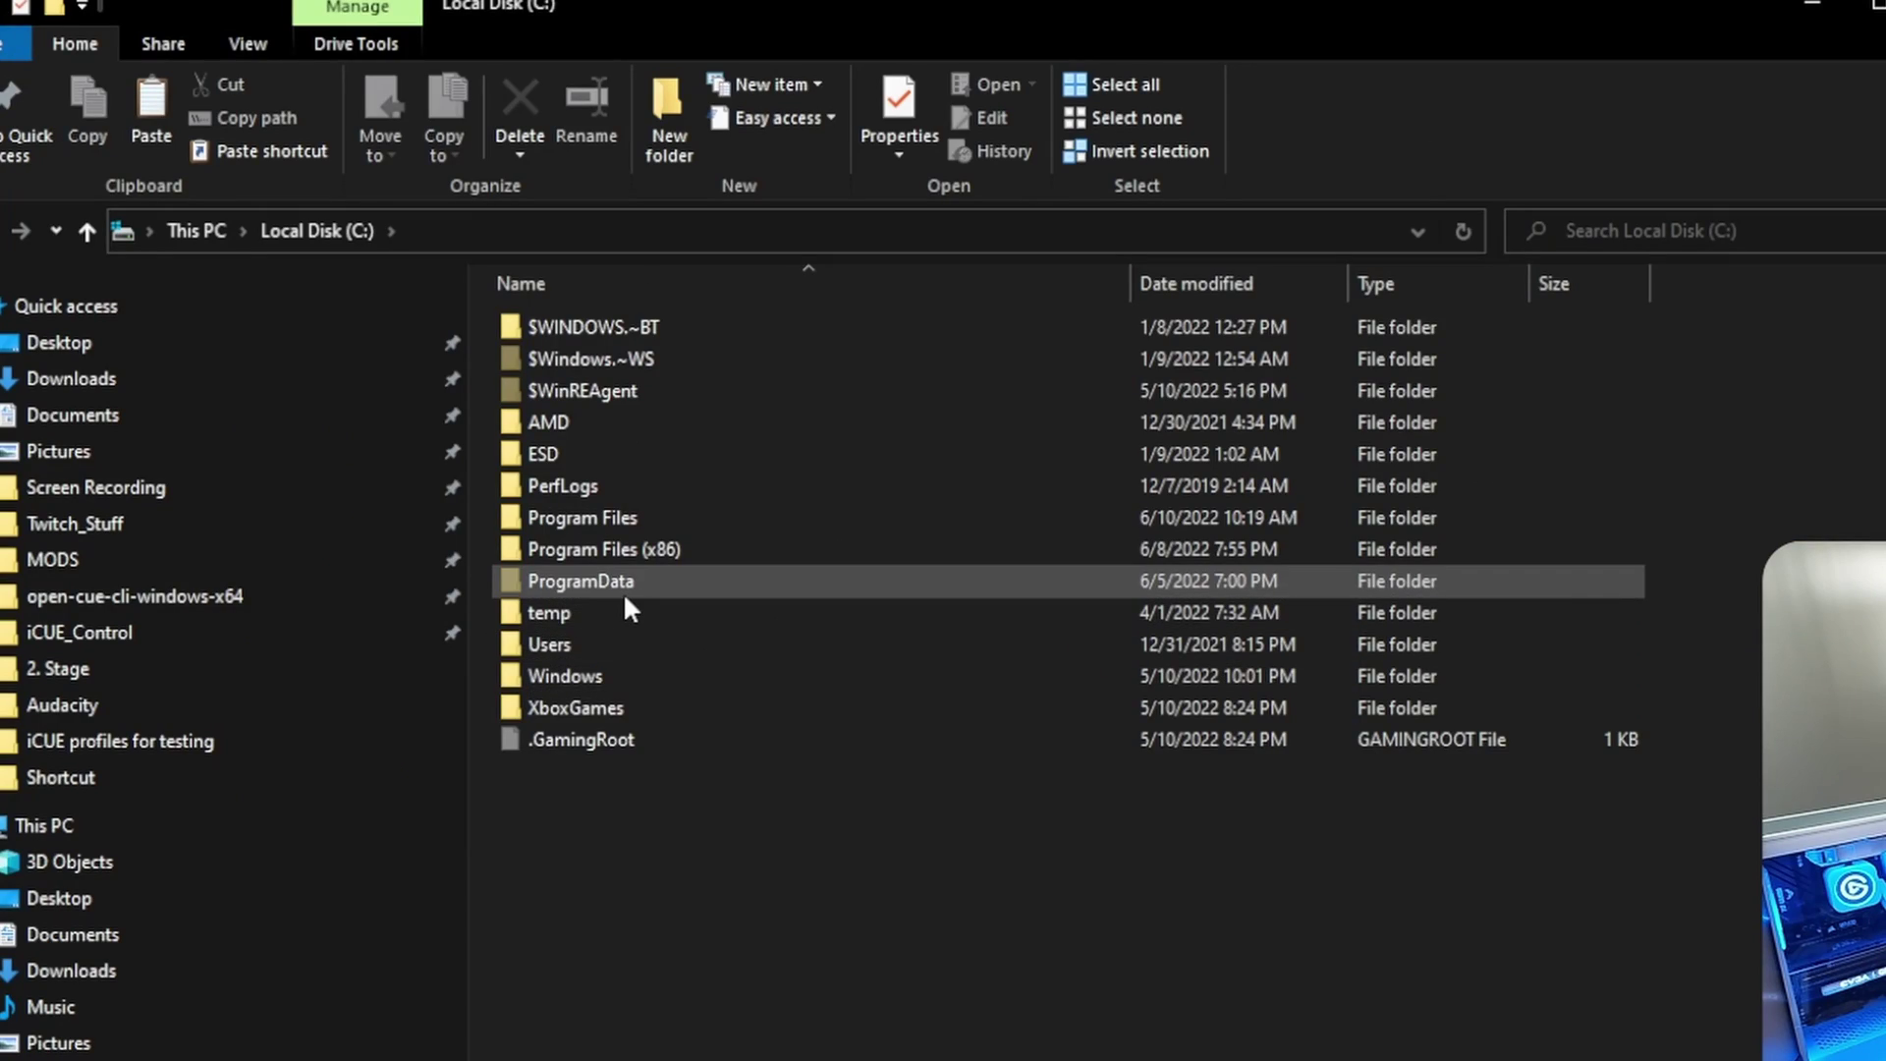
double_click(783, 458)
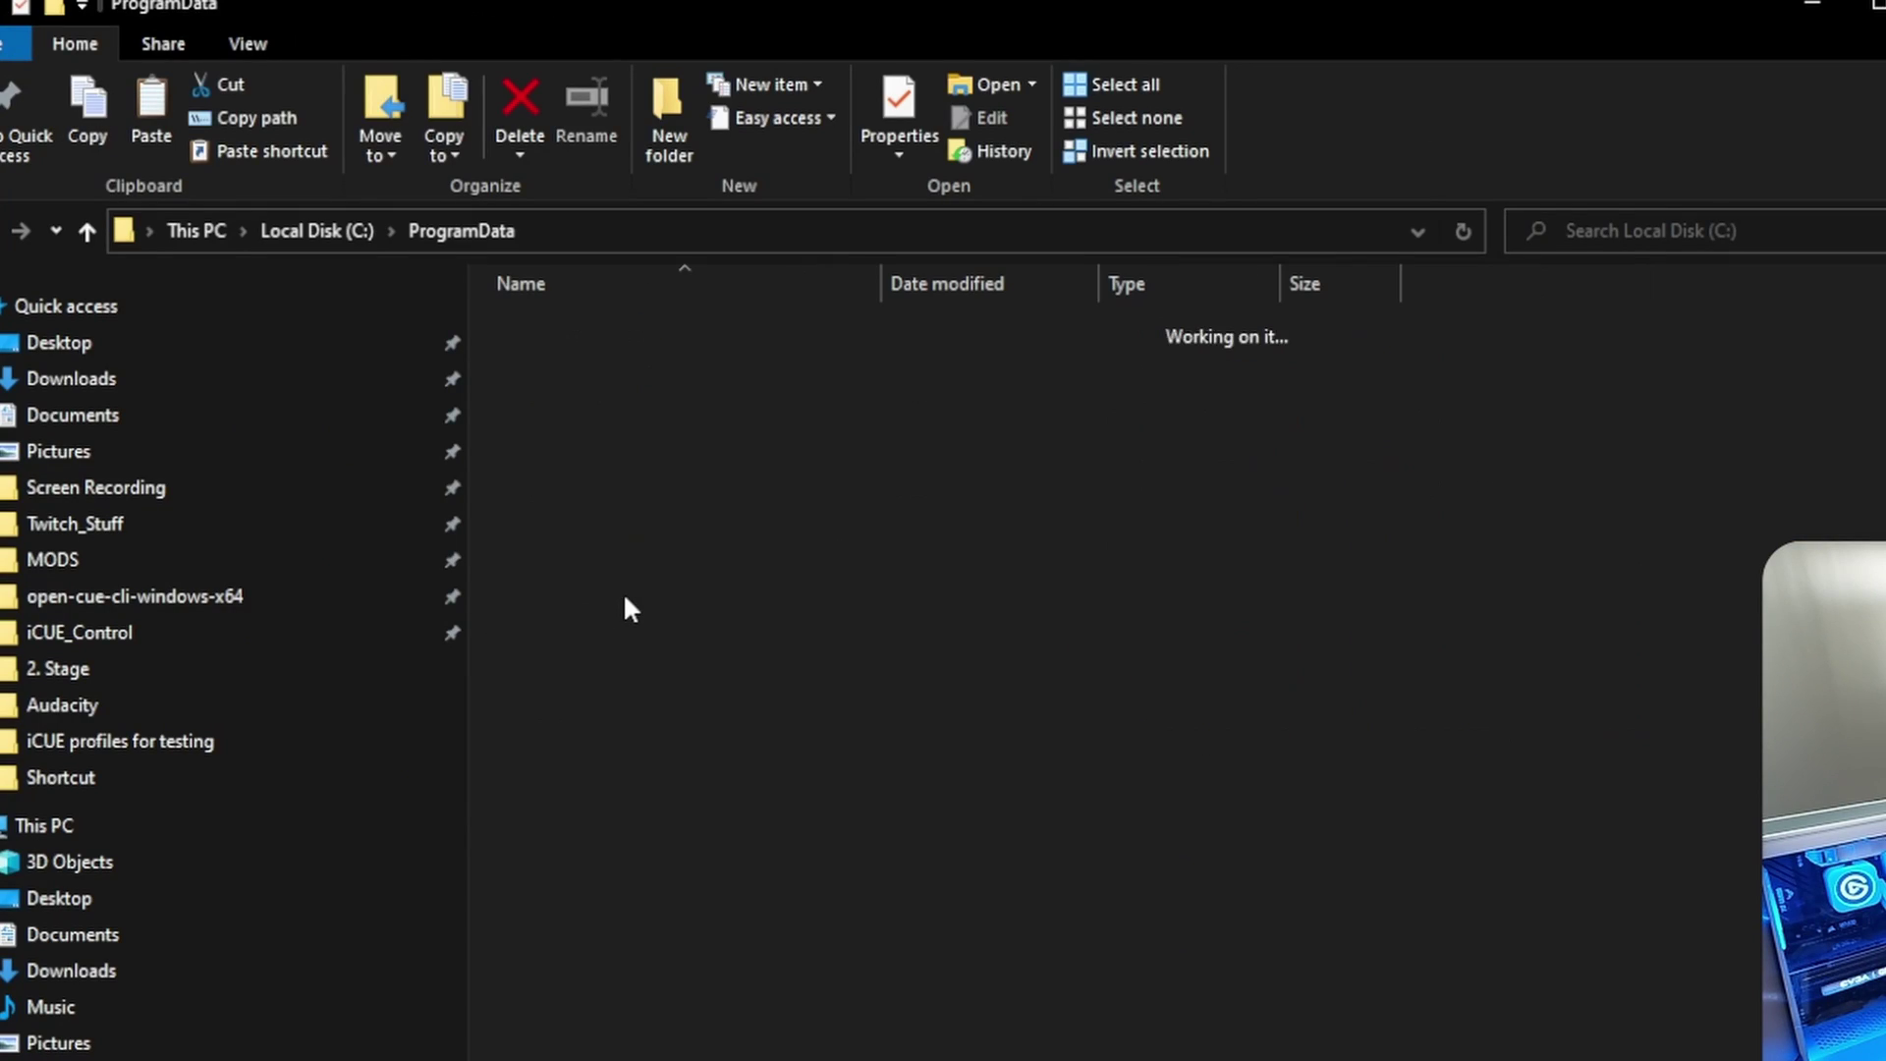
double_click(592, 612)
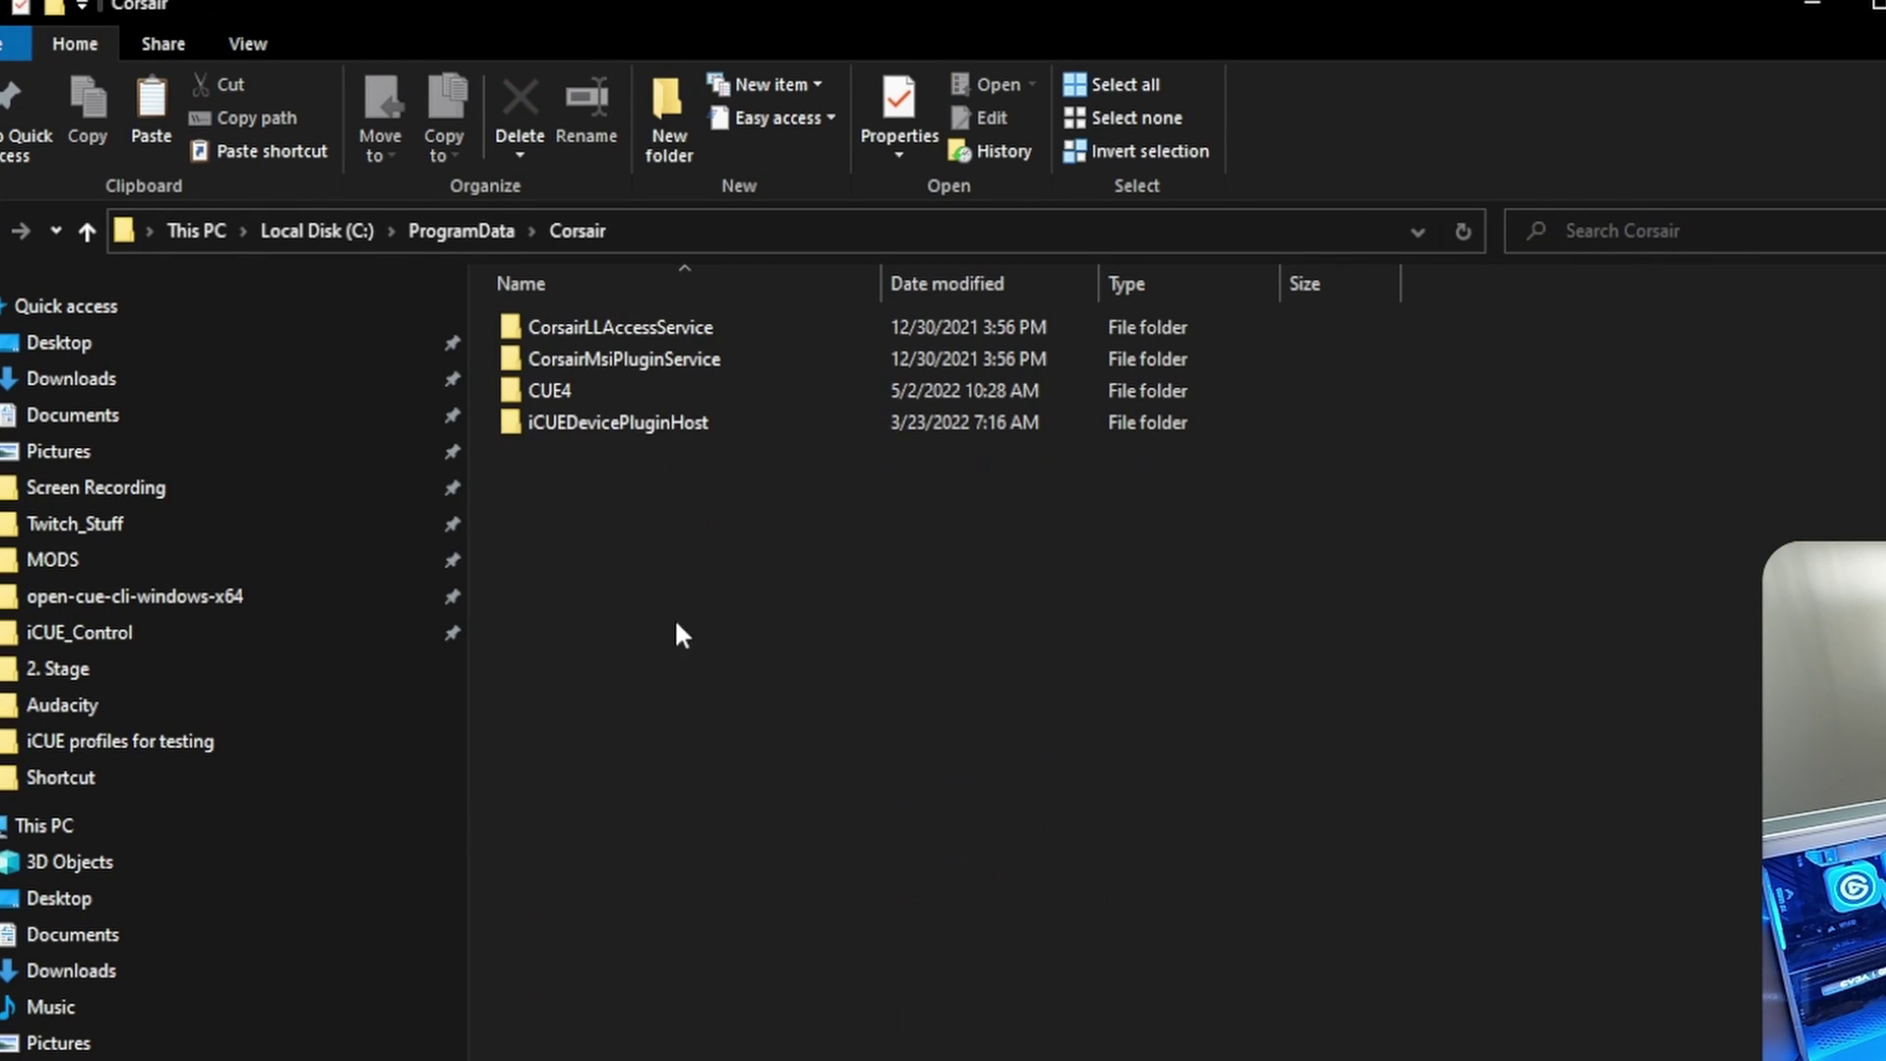
double_click(546, 390)
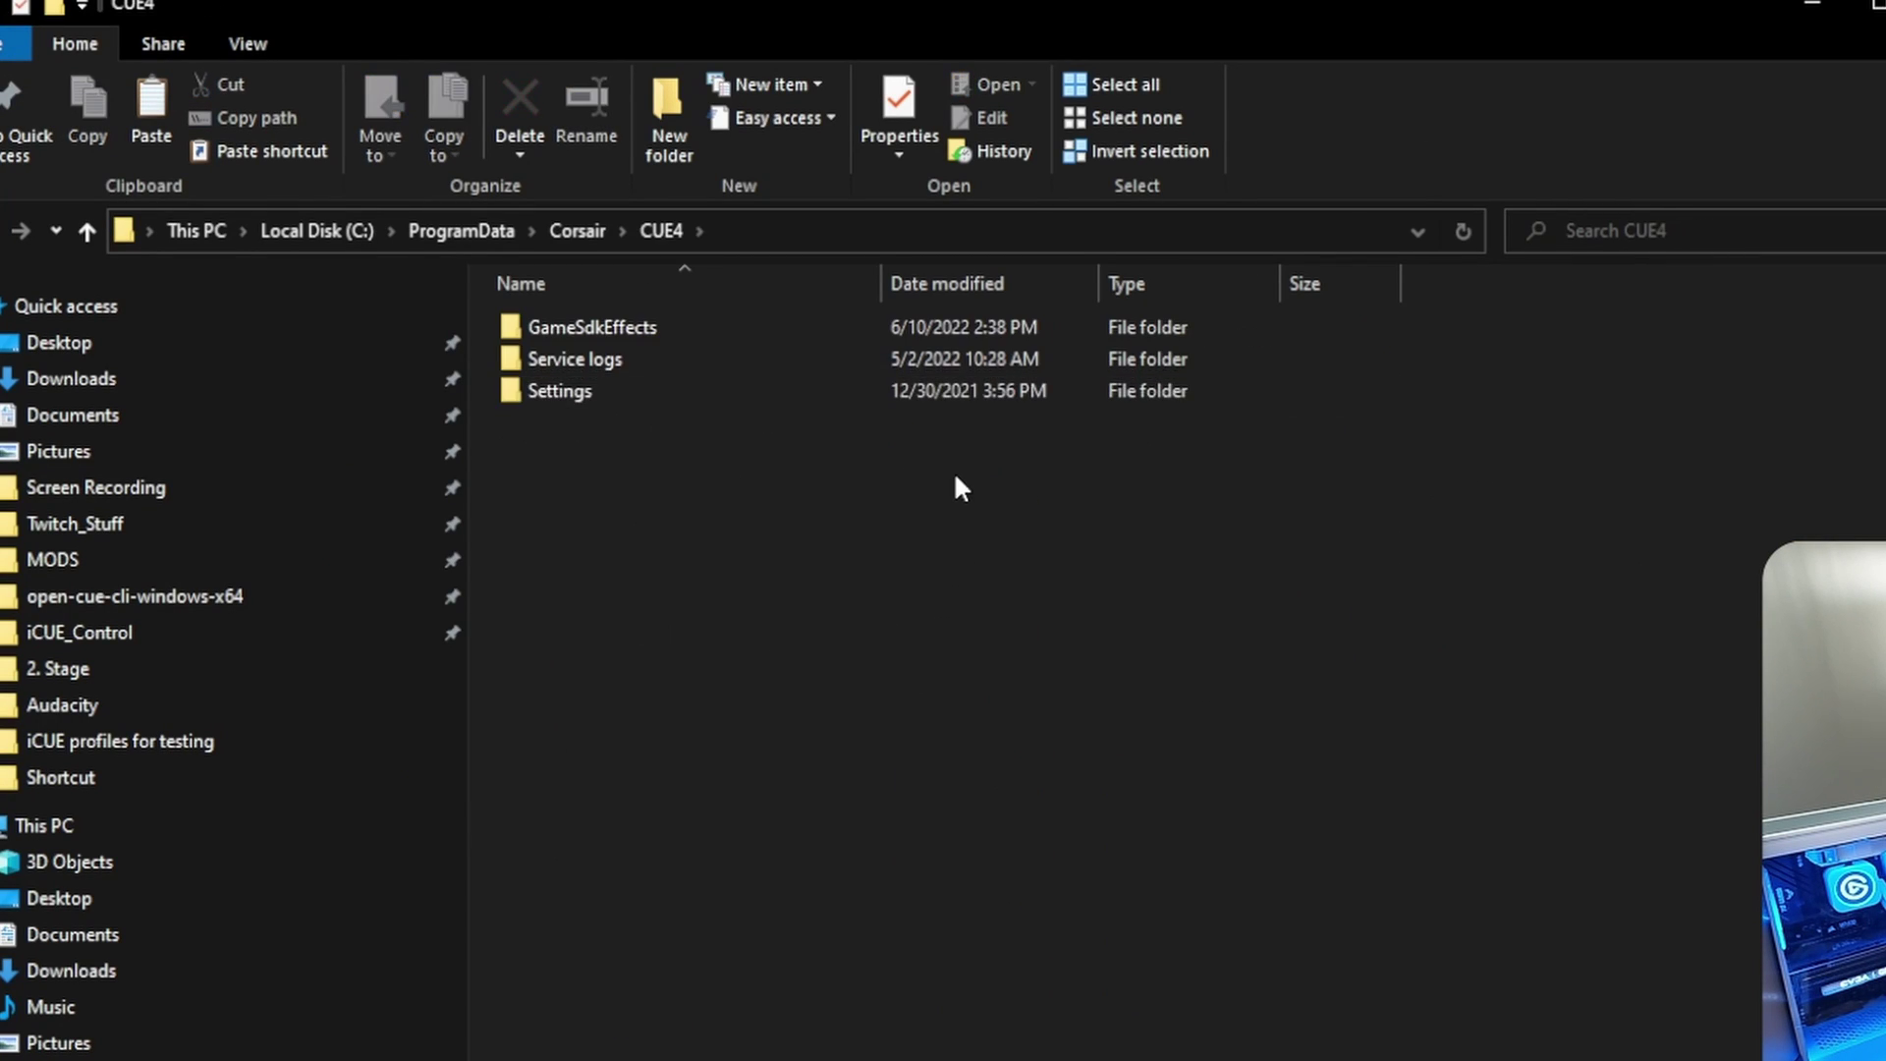
click(621, 328)
double_click(621, 328)
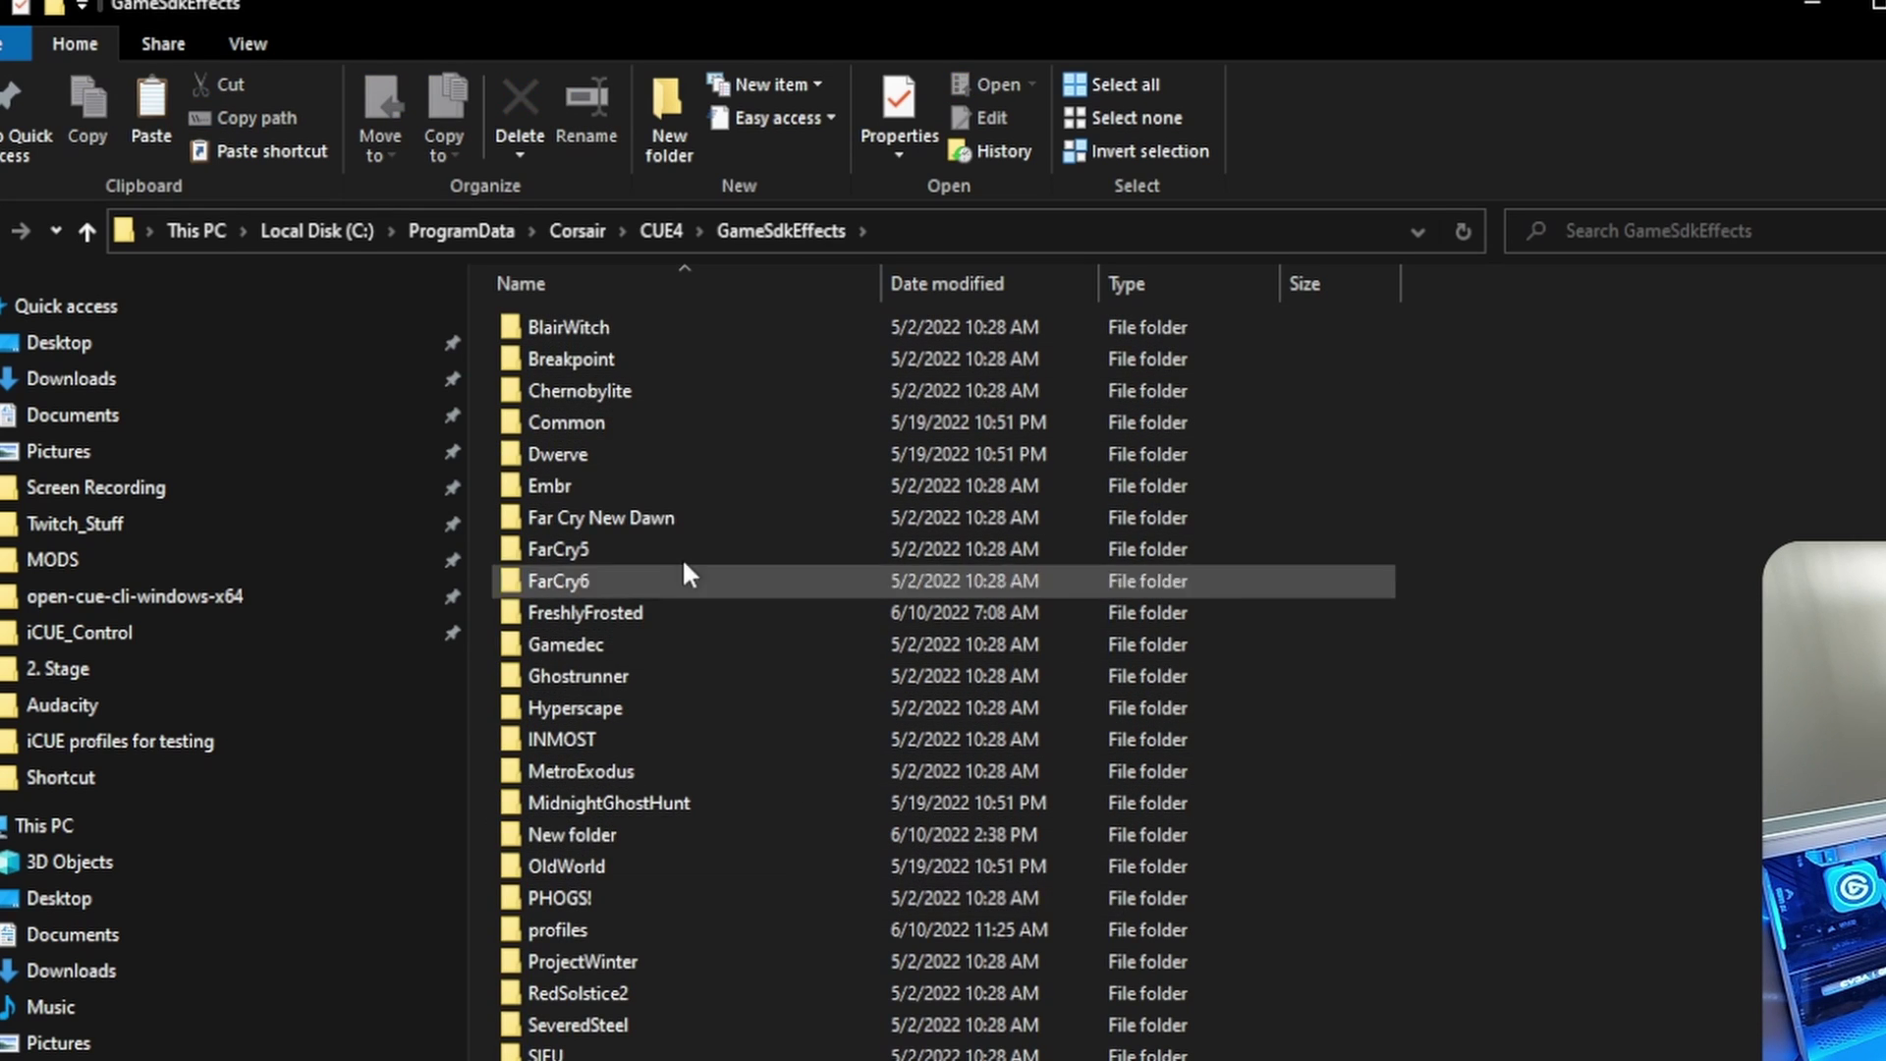
Step: Create a folder with the default name in GameSdkEffects, then look inside the existing profiles folder and return
click(673, 116)
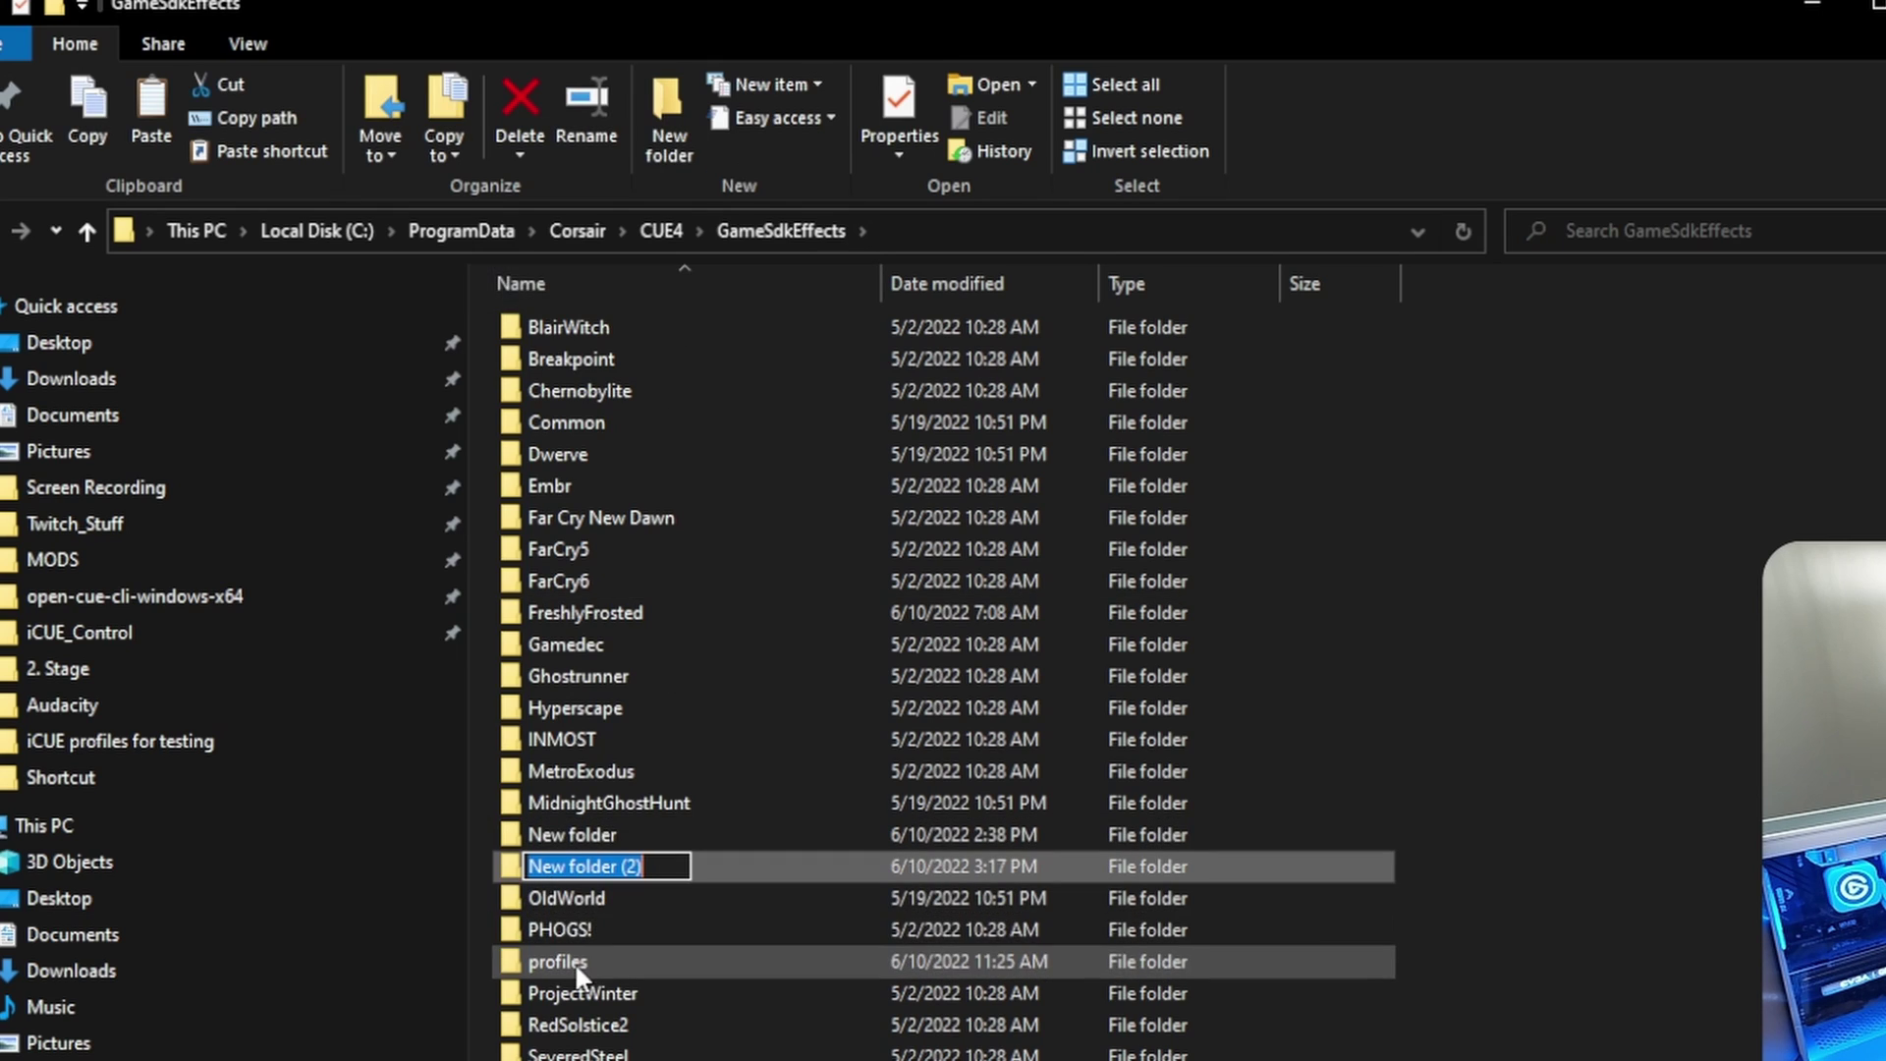
click(1534, 884)
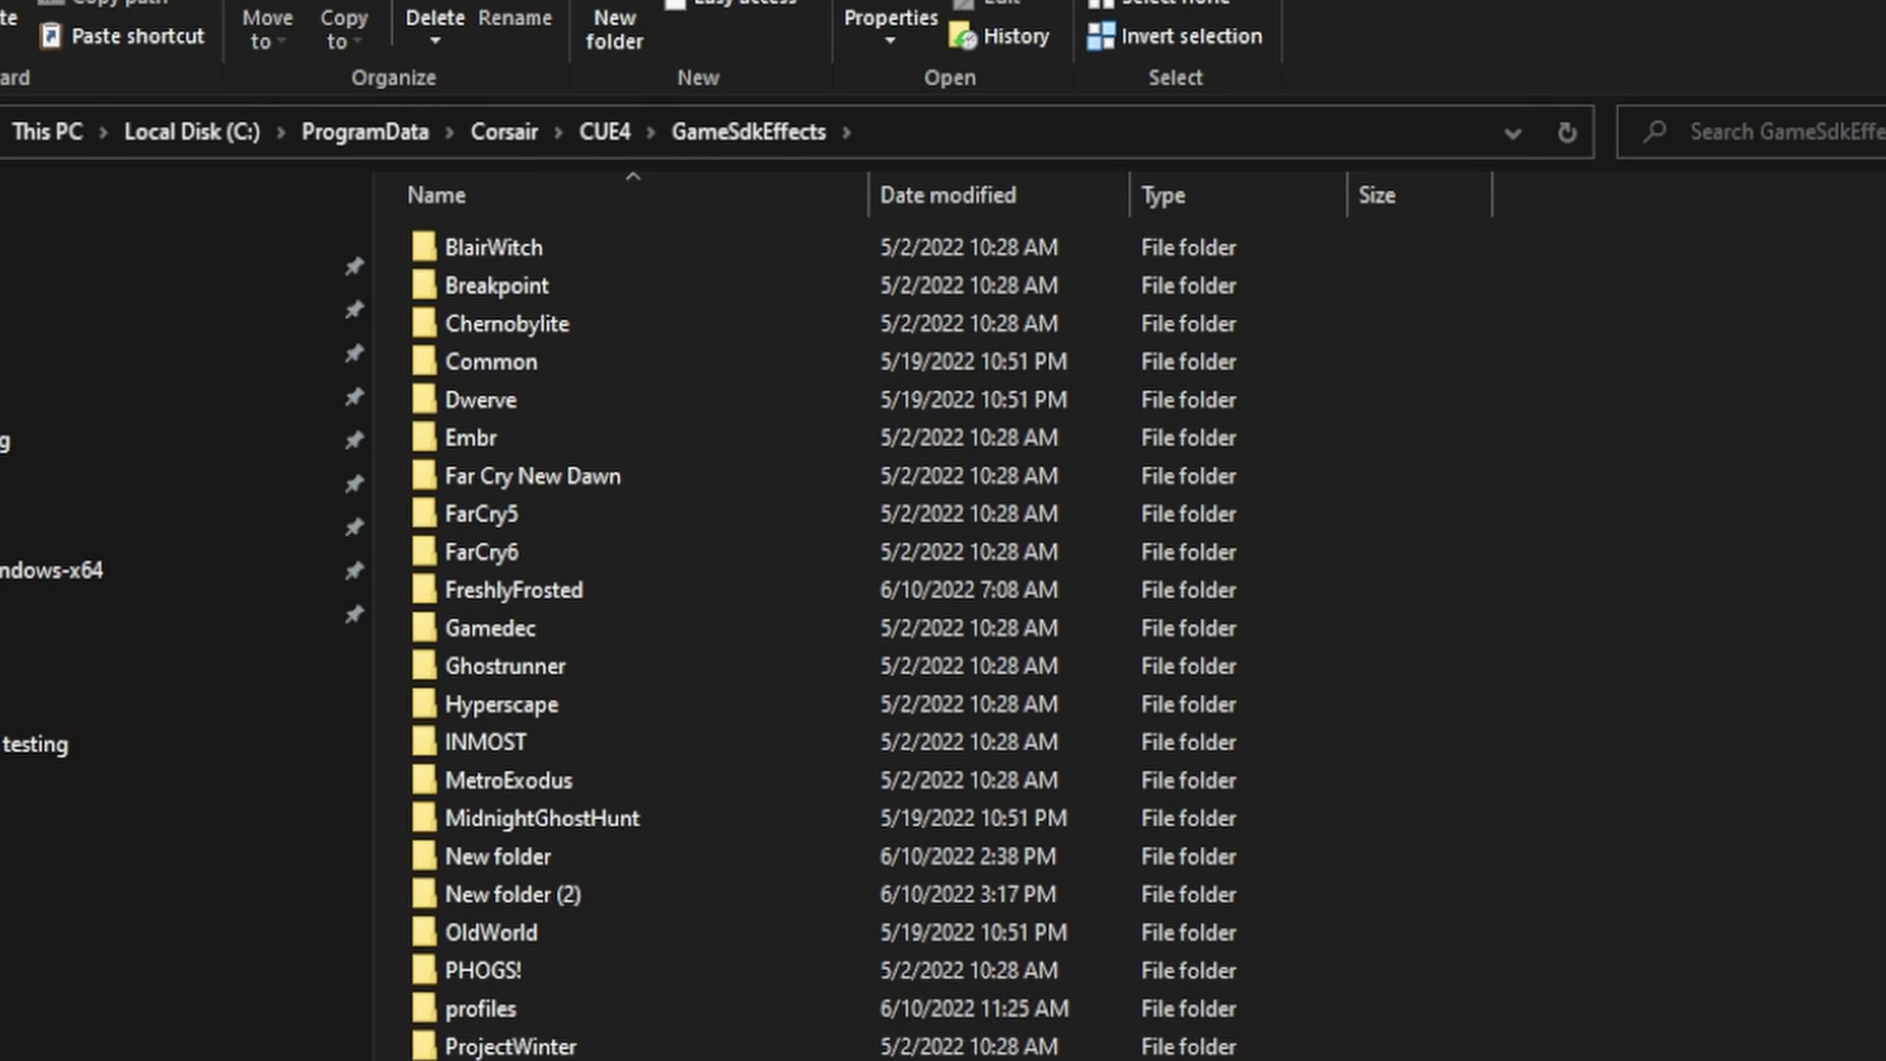
double_click(515, 1012)
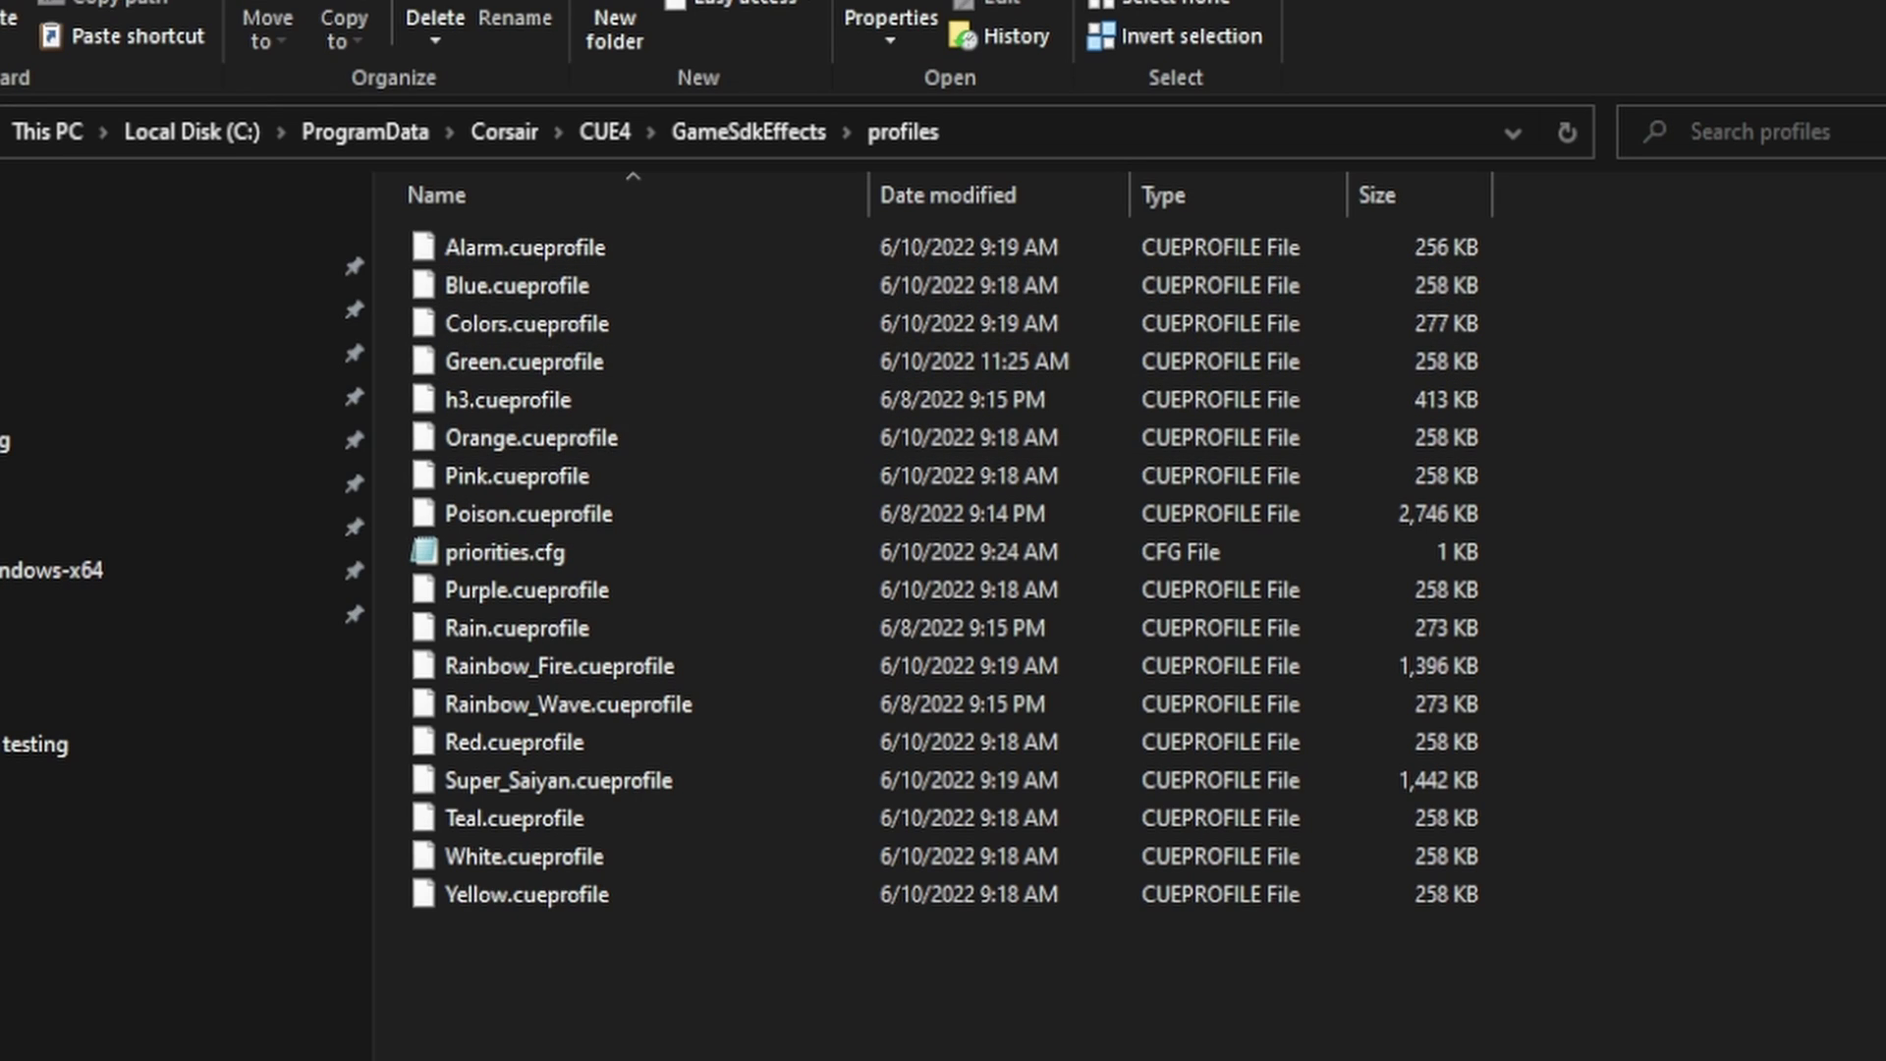
key(alt+Up)
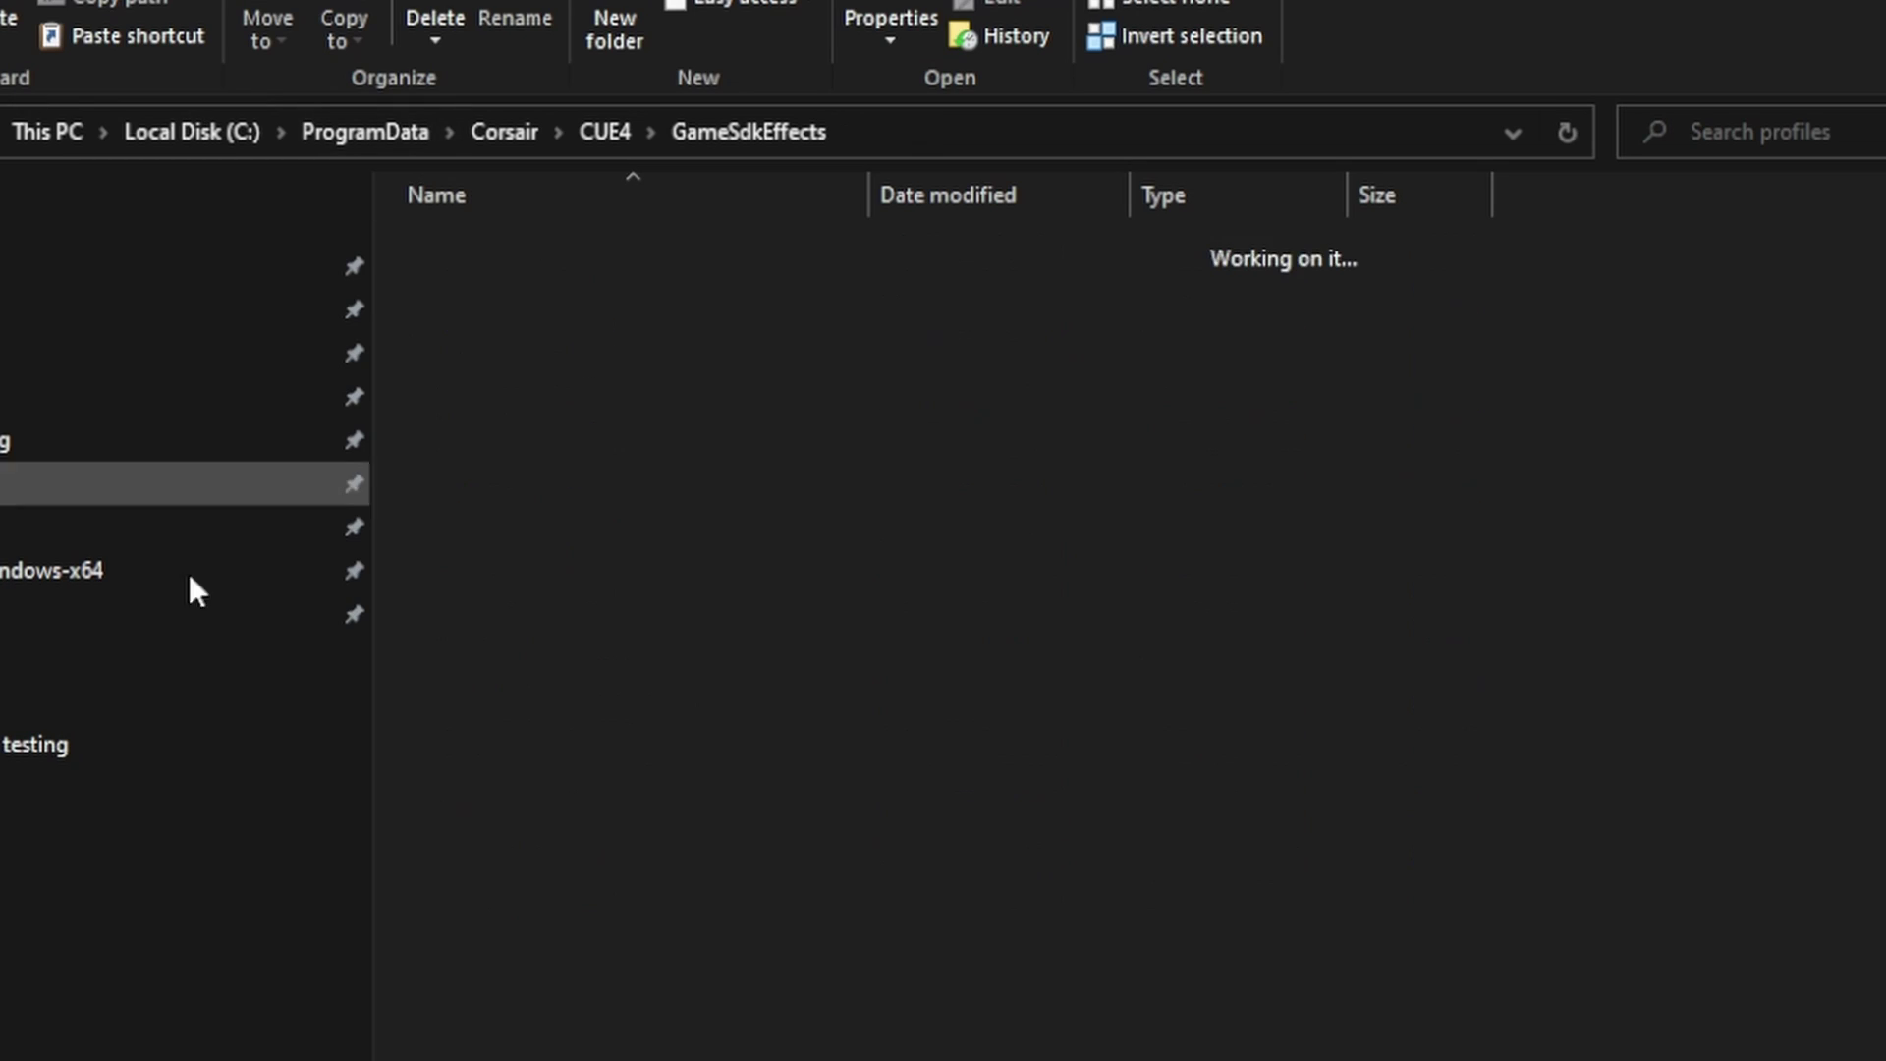
Step: Paste the two copied files into New folder in GameSdkEffects, granting administrator permission, and view the neighbouring profiles folder
double_click(522, 858)
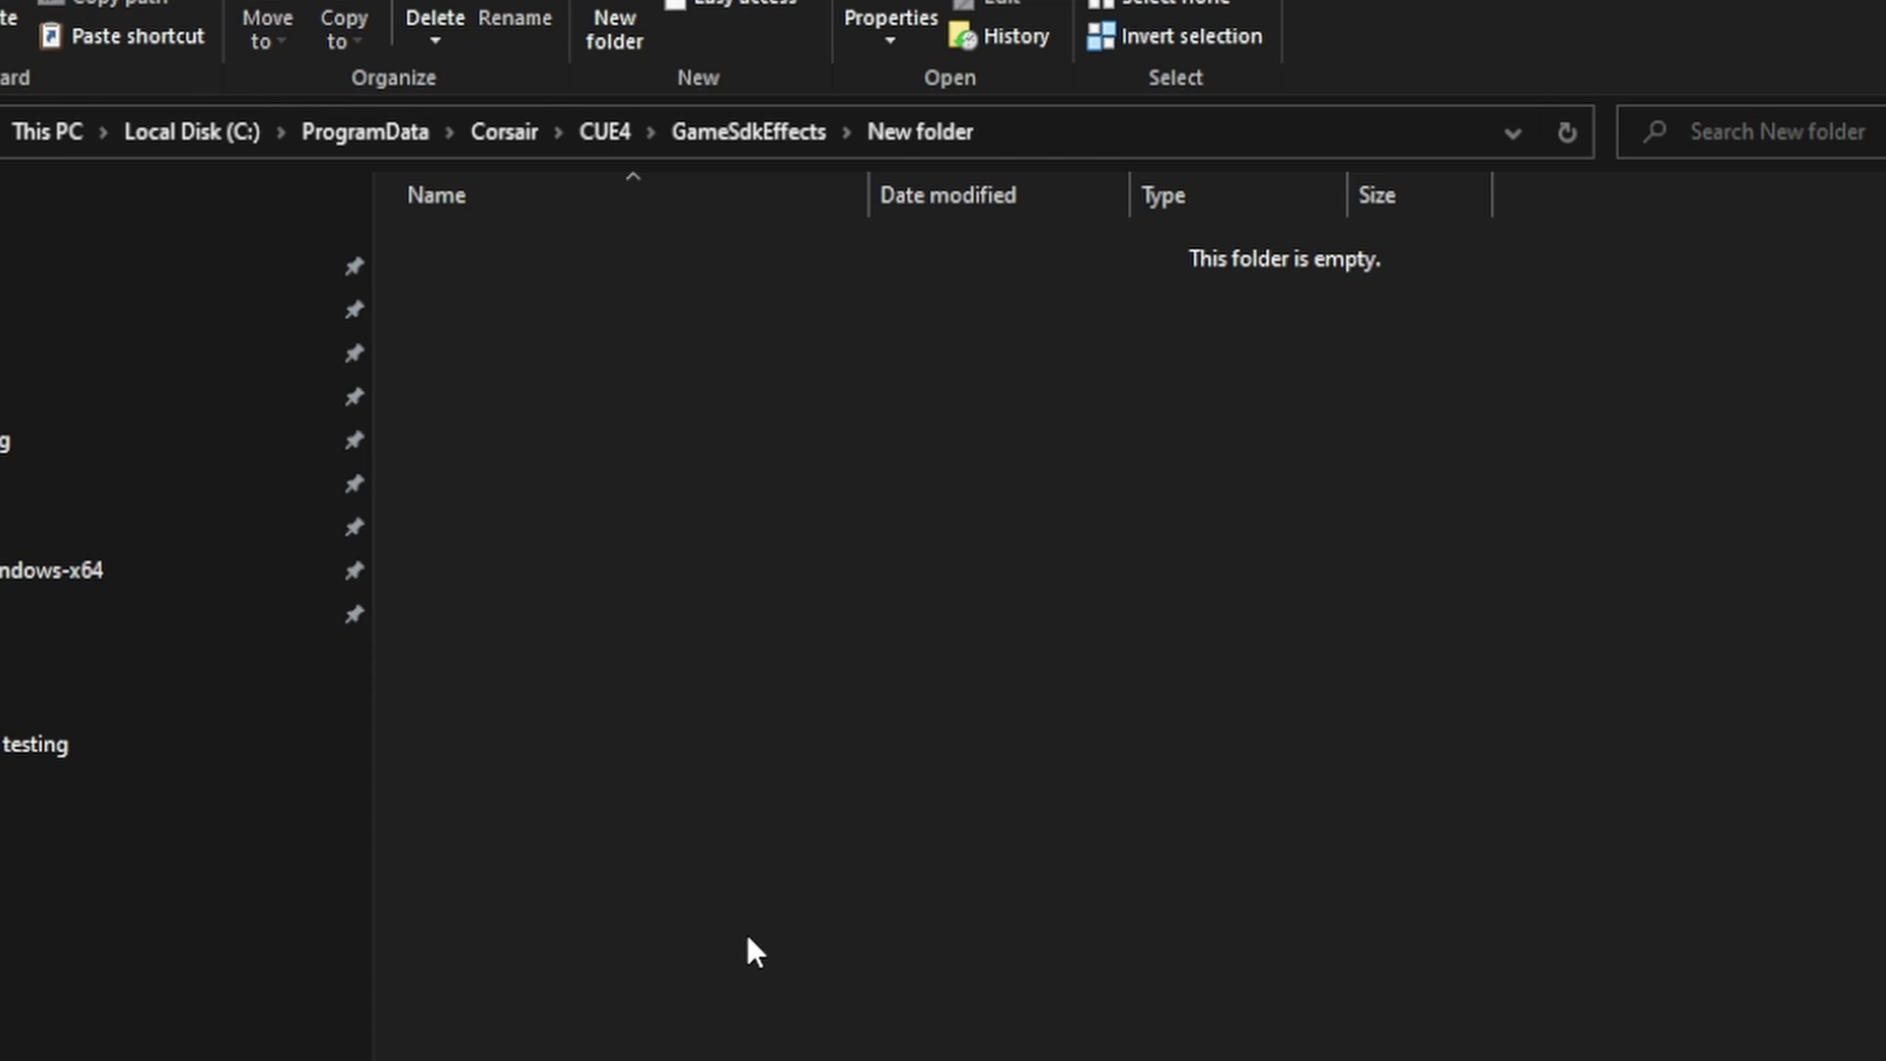
key(ctrl+v)
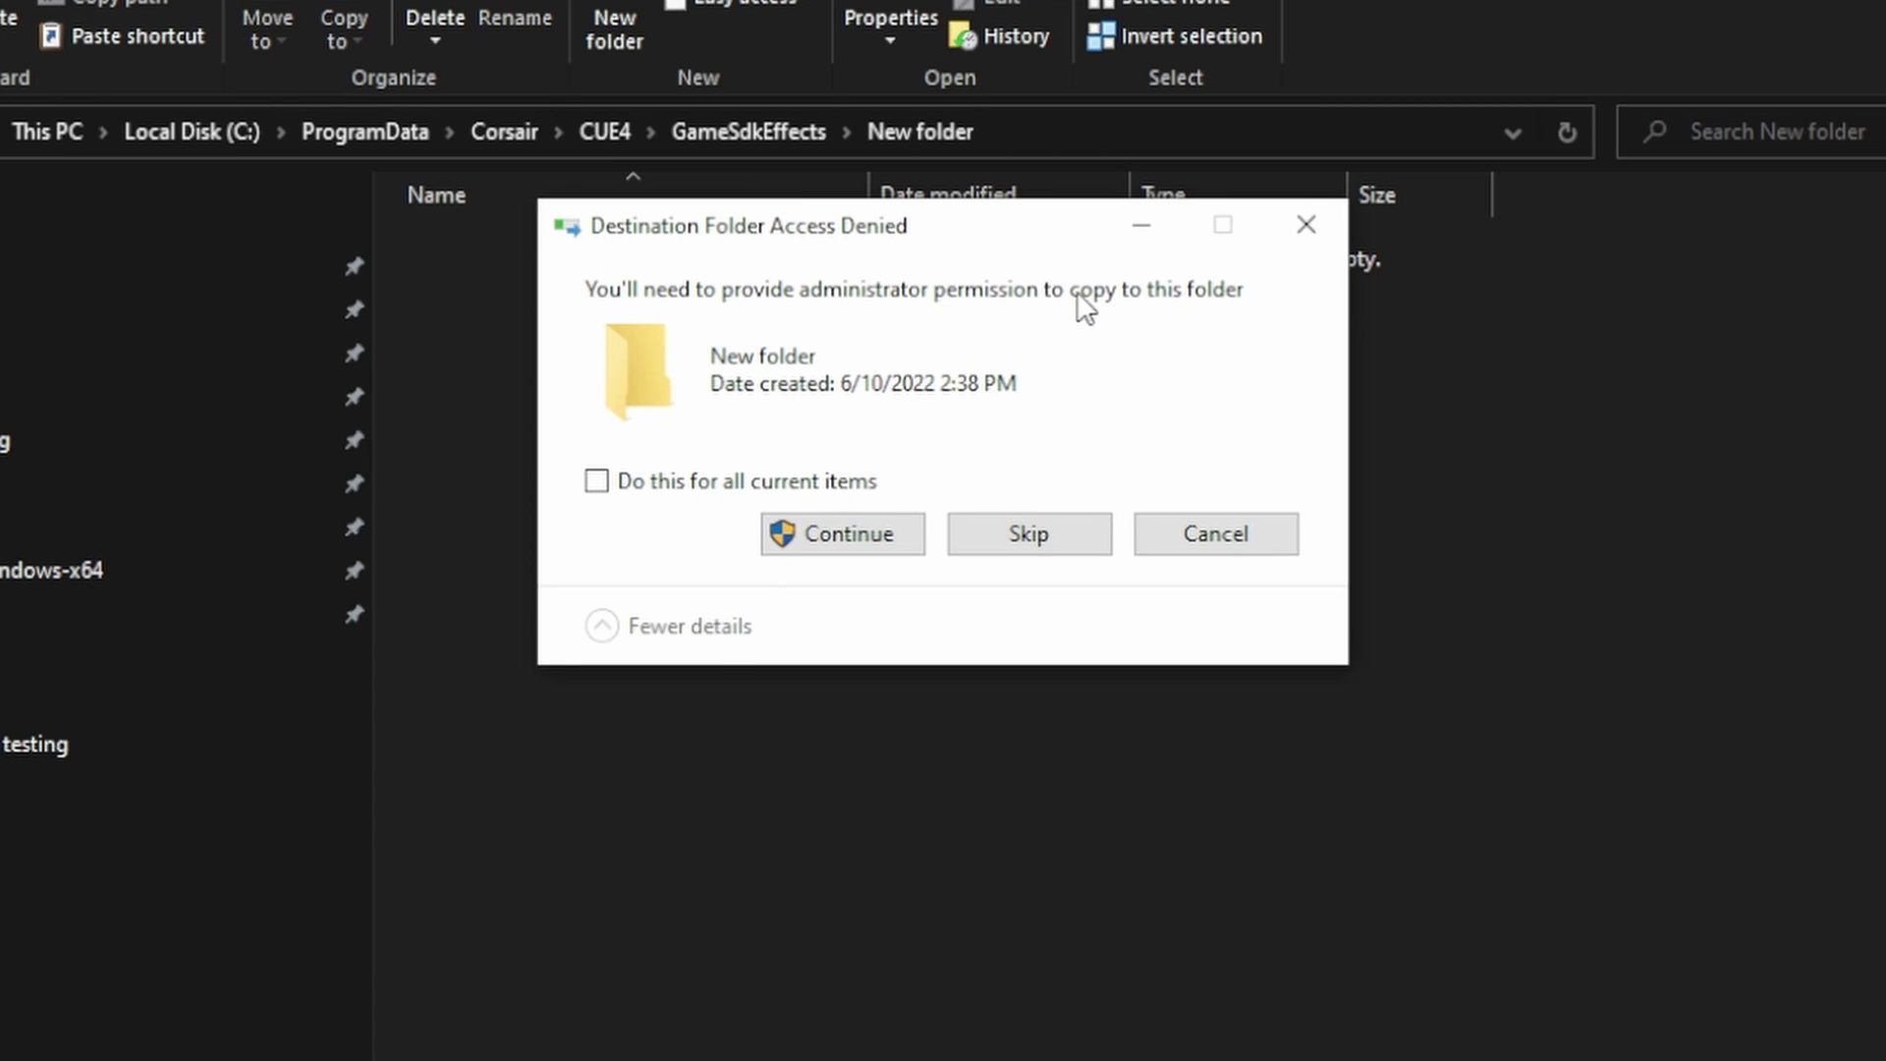
click(888, 548)
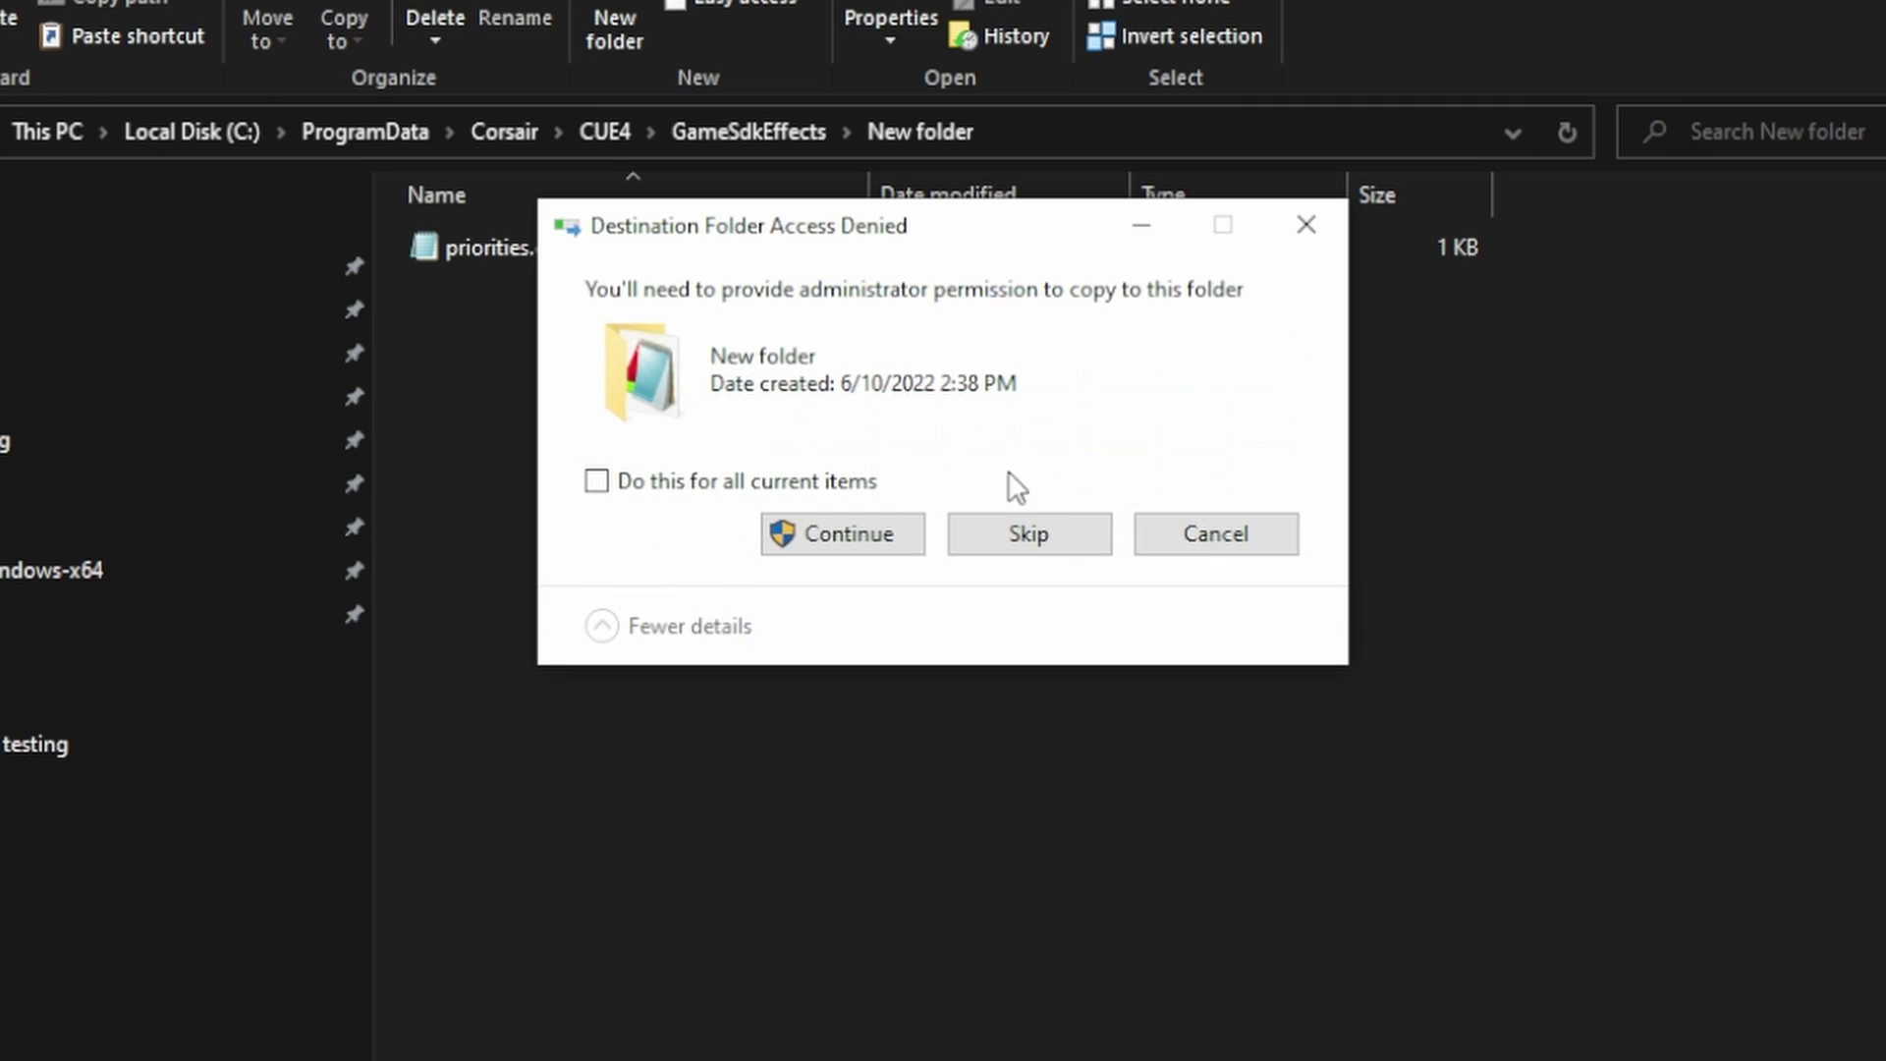
click(853, 534)
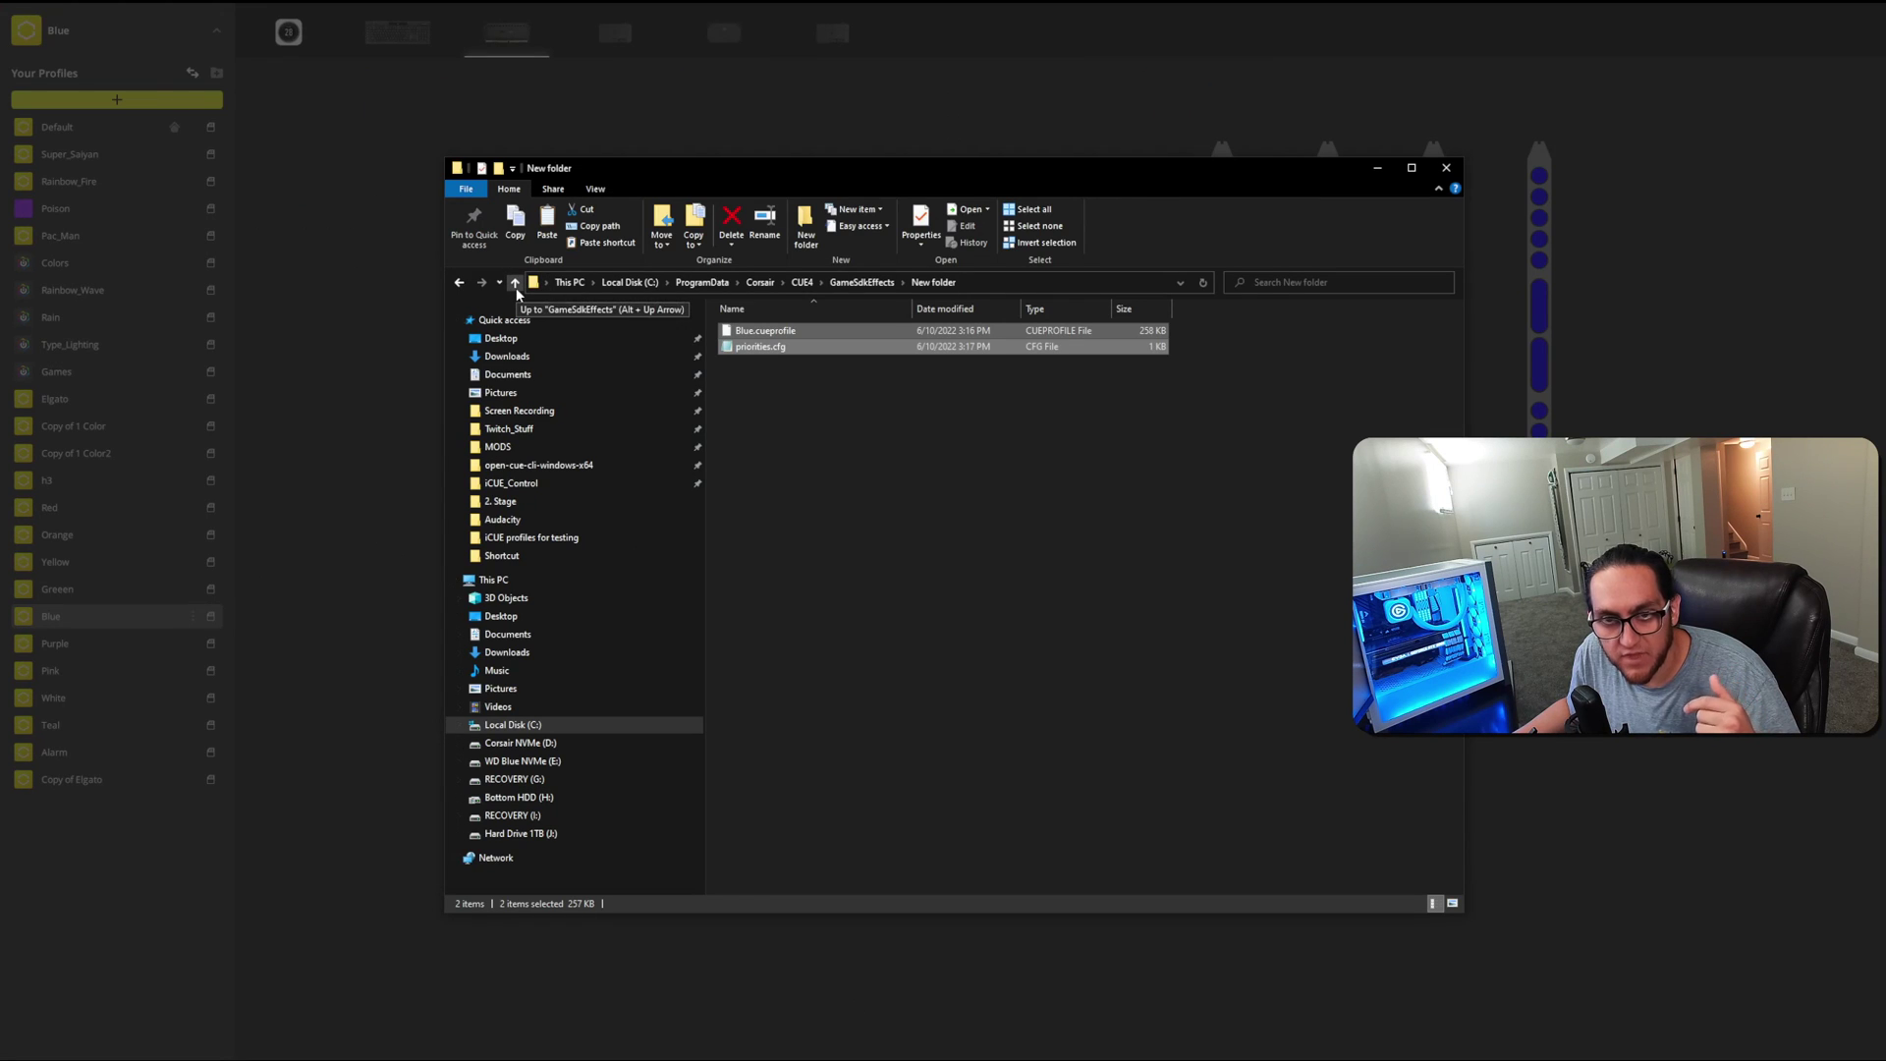
click(845, 282)
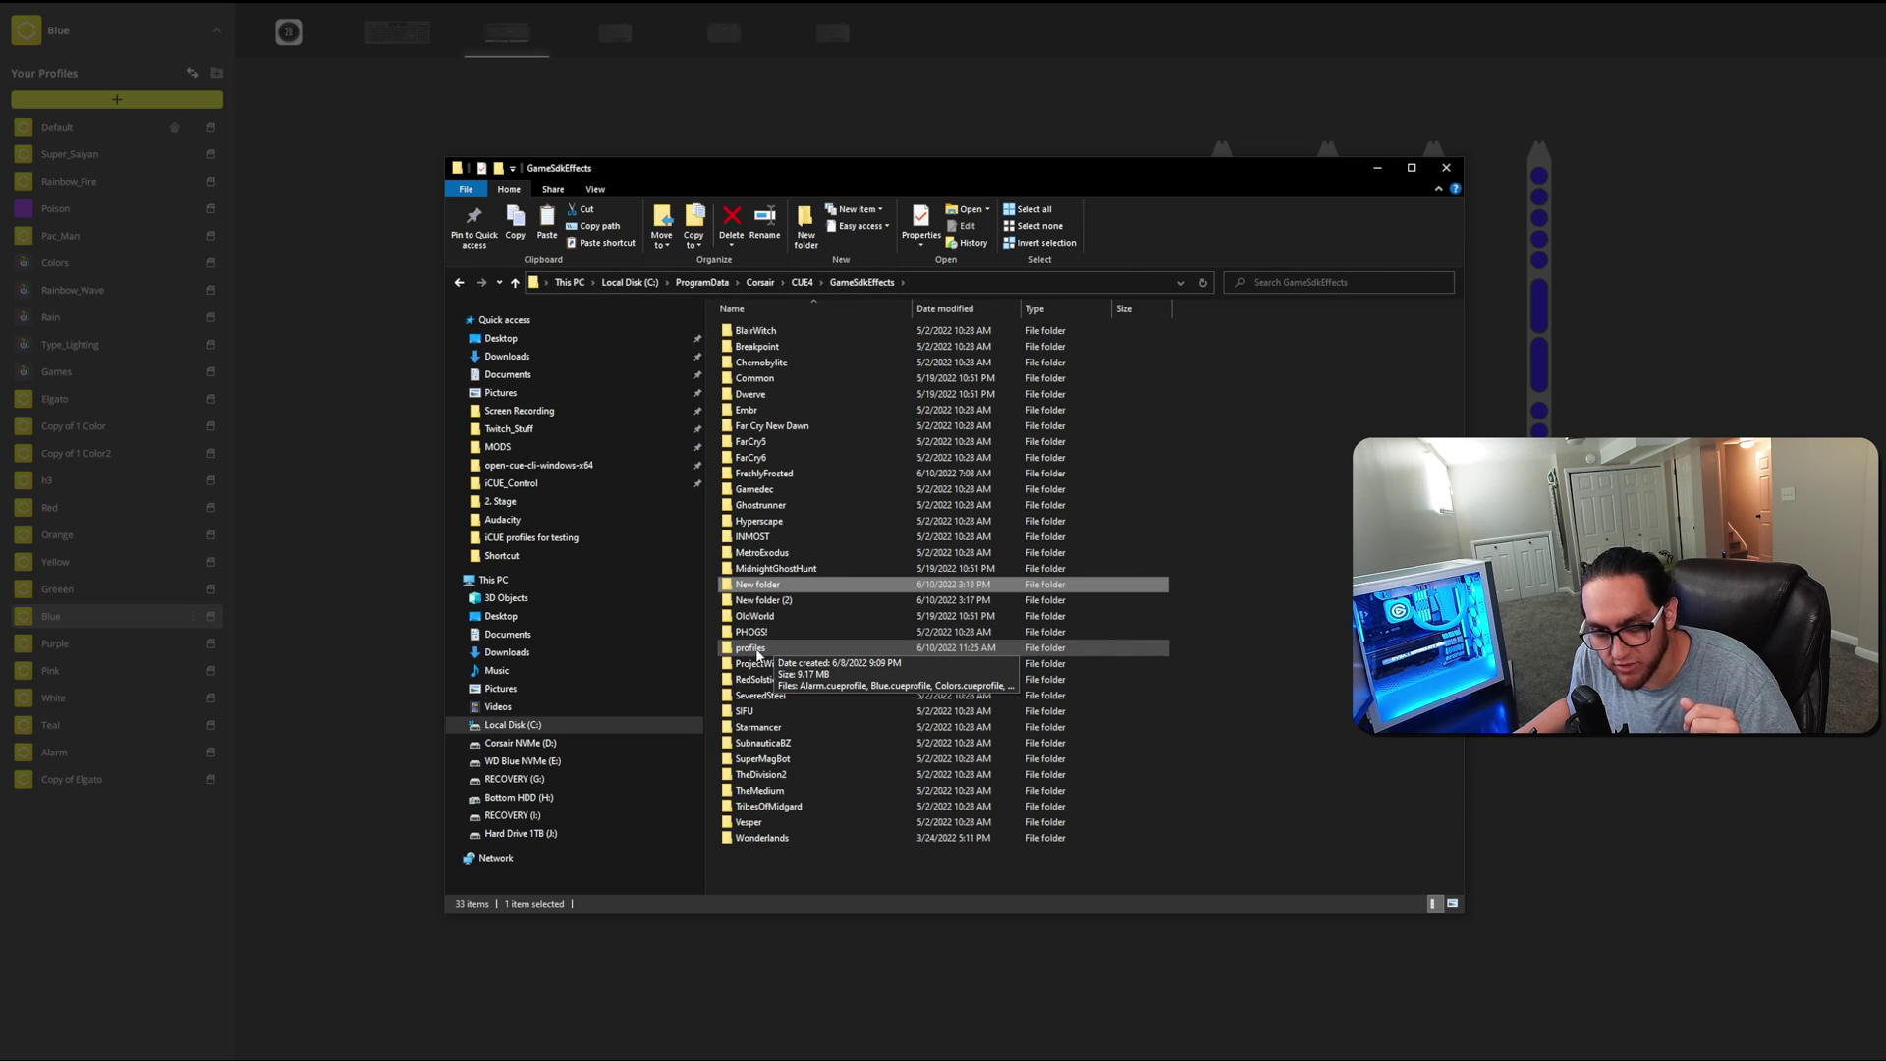
double_click(752, 650)
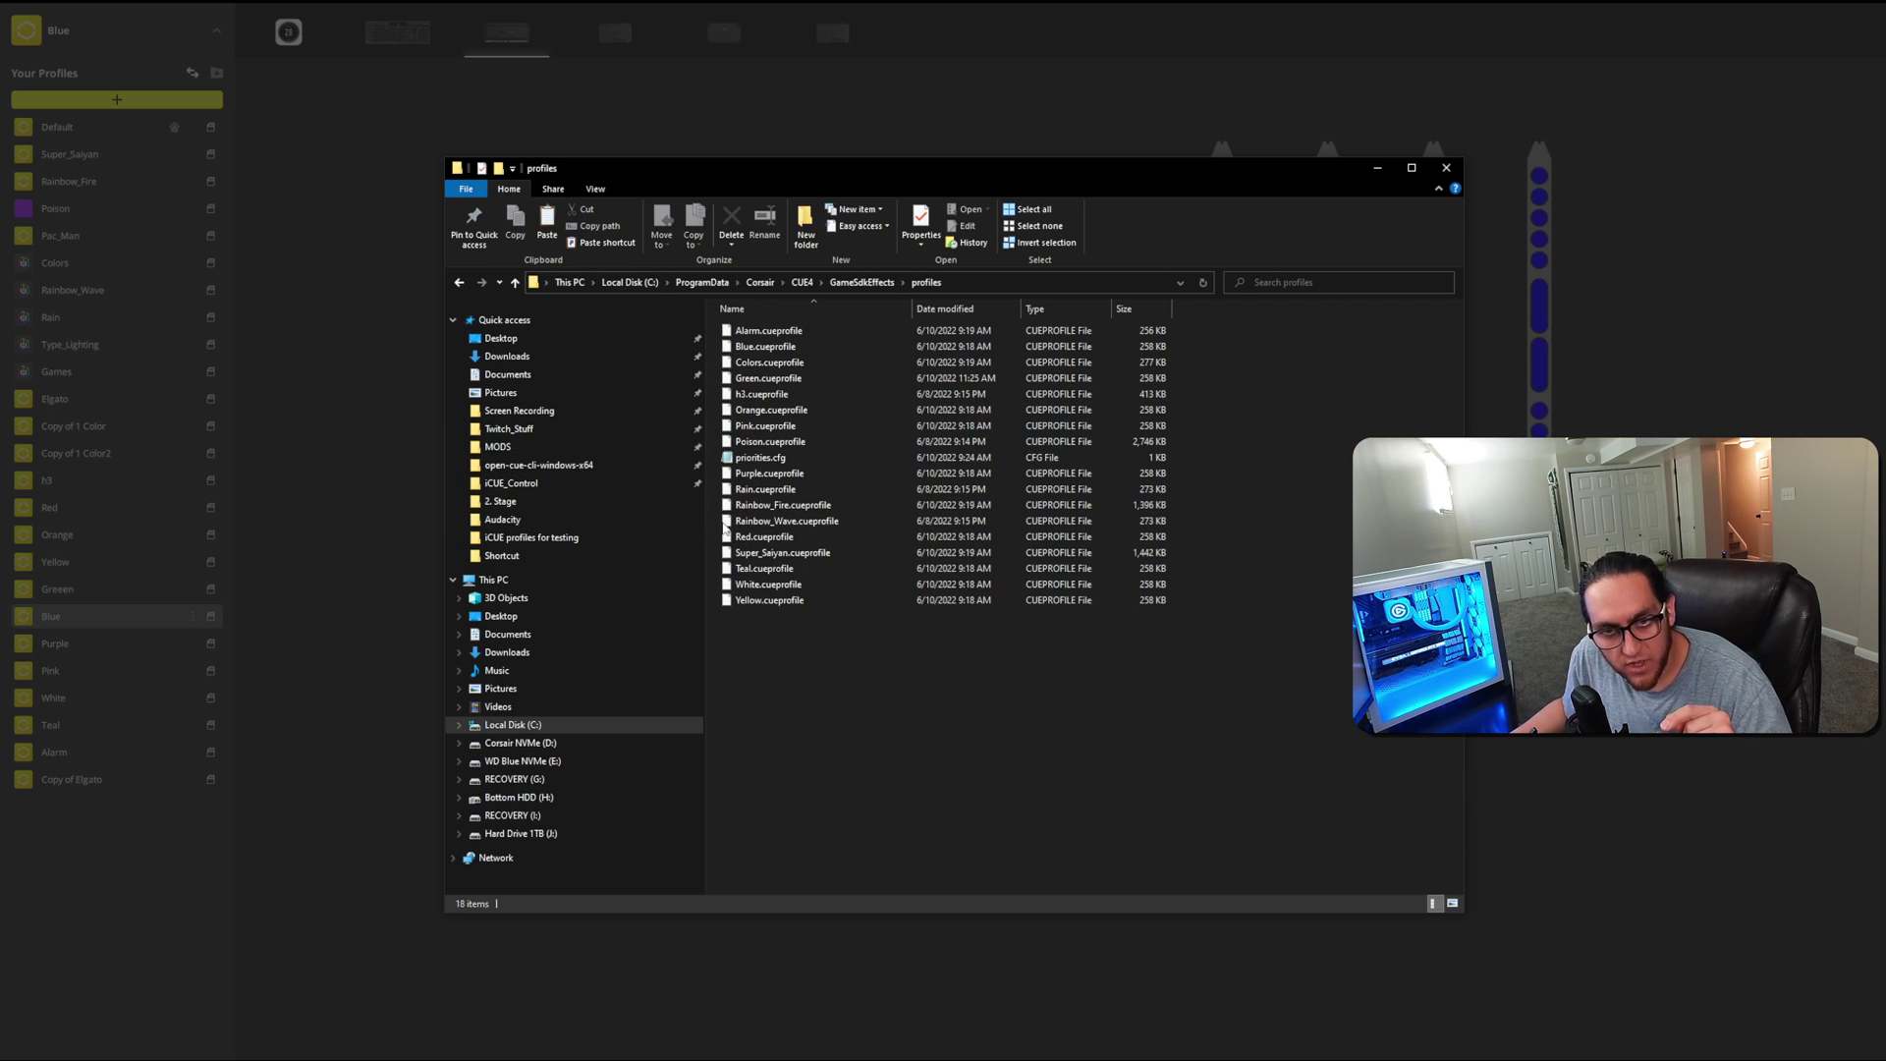
Step: Run open-cue-service.exe from the open-cue-service folder in iCUE_Control, and minimise its console window
click(547, 483)
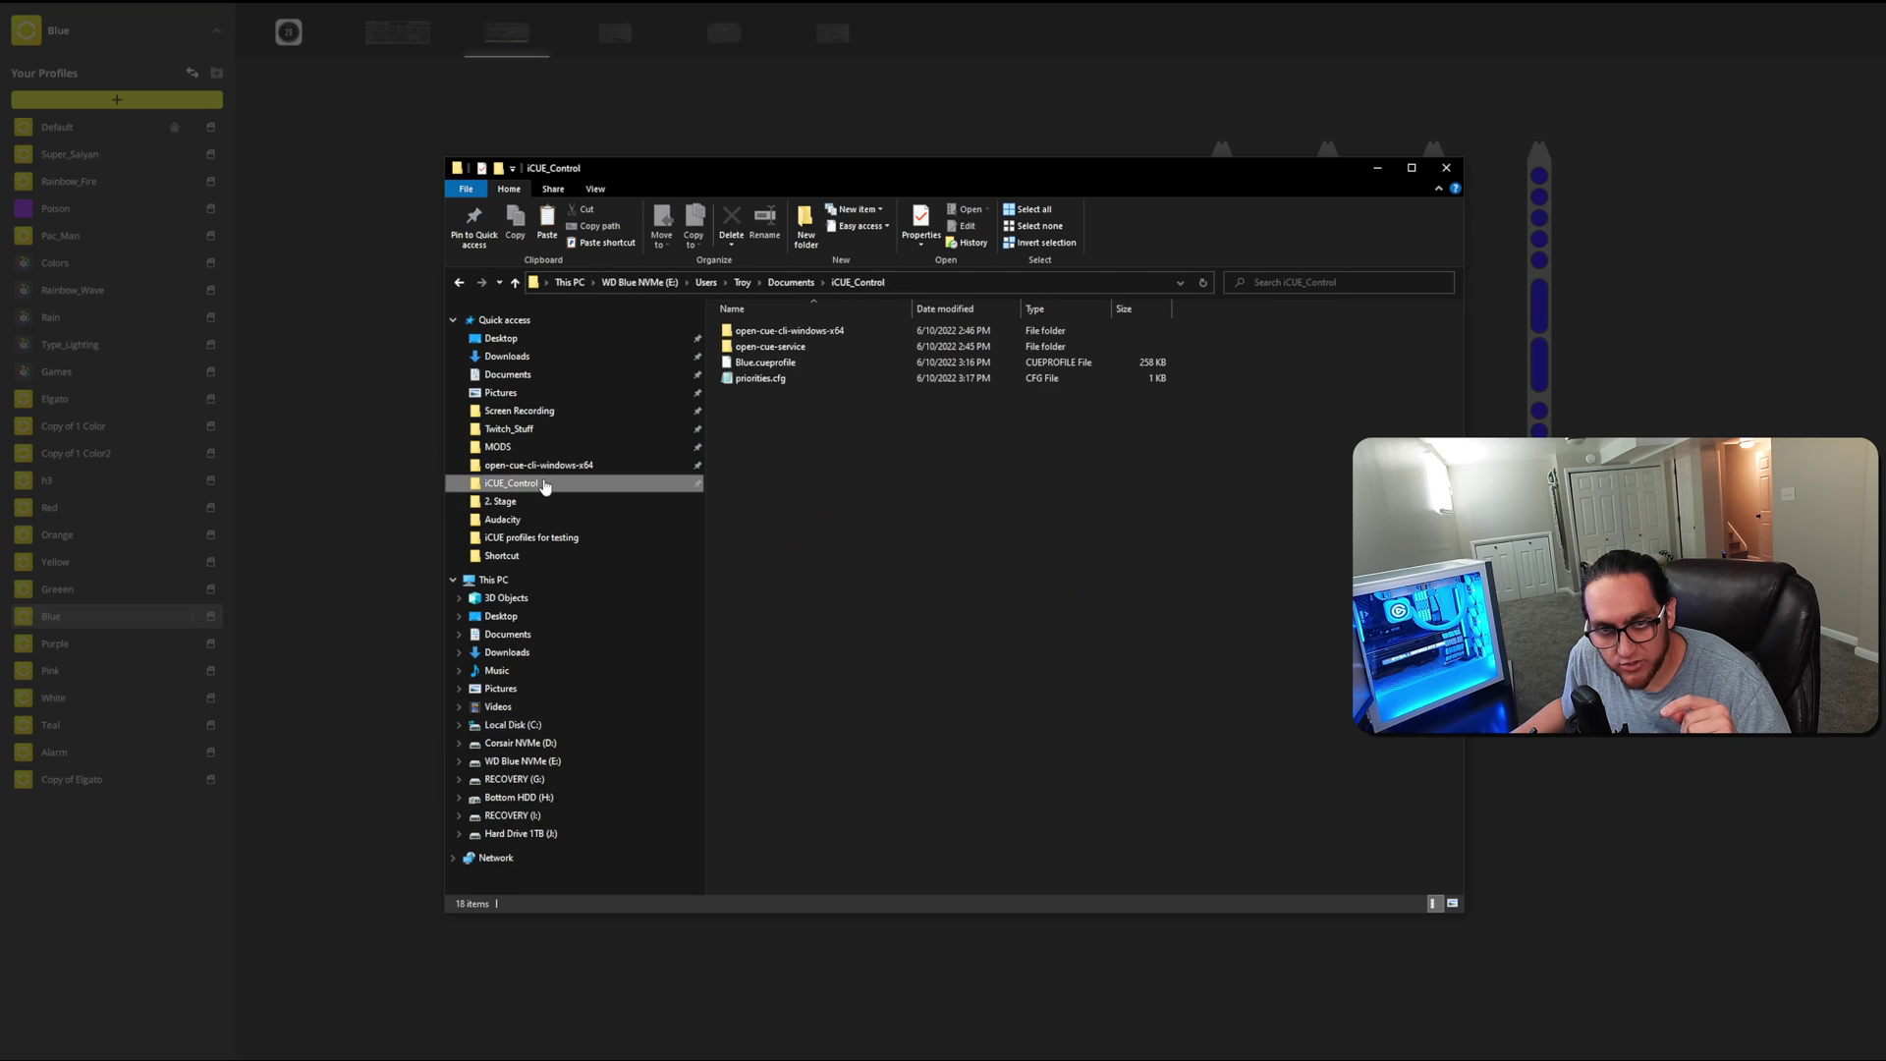
double_click(788, 347)
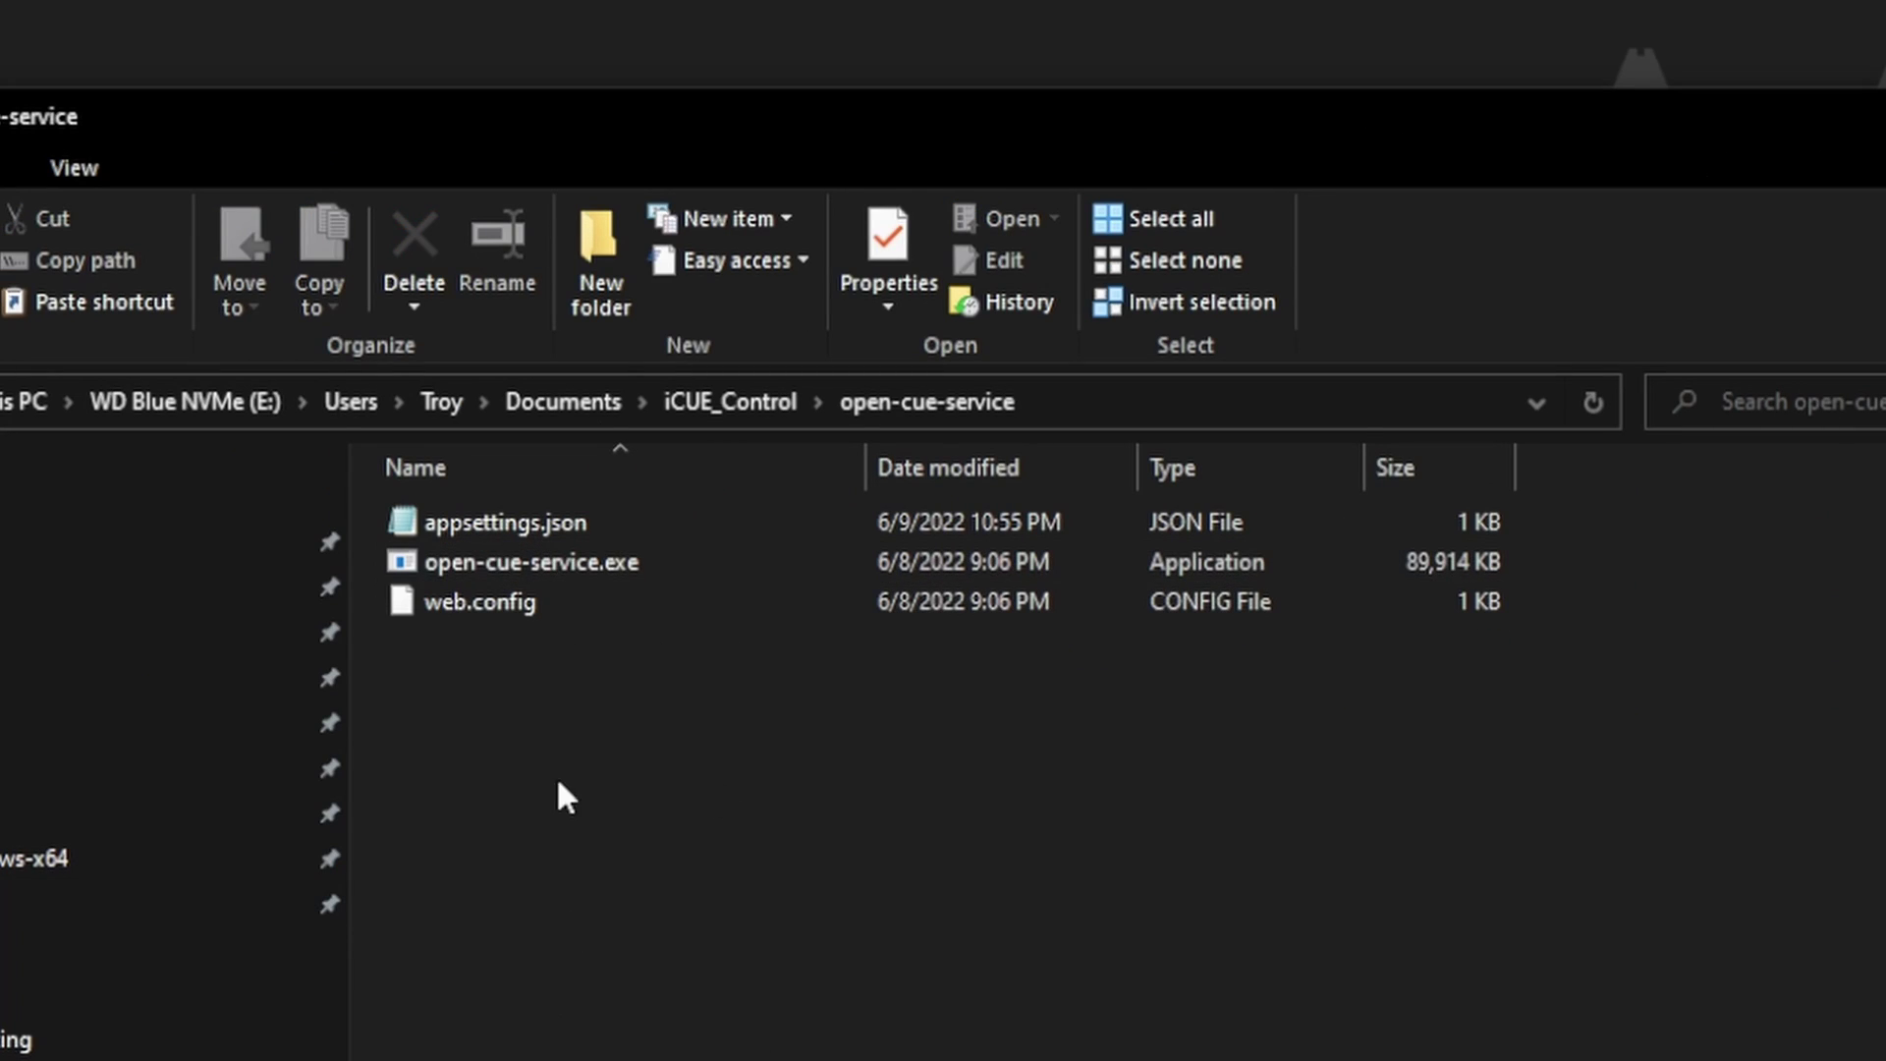
click(505, 562)
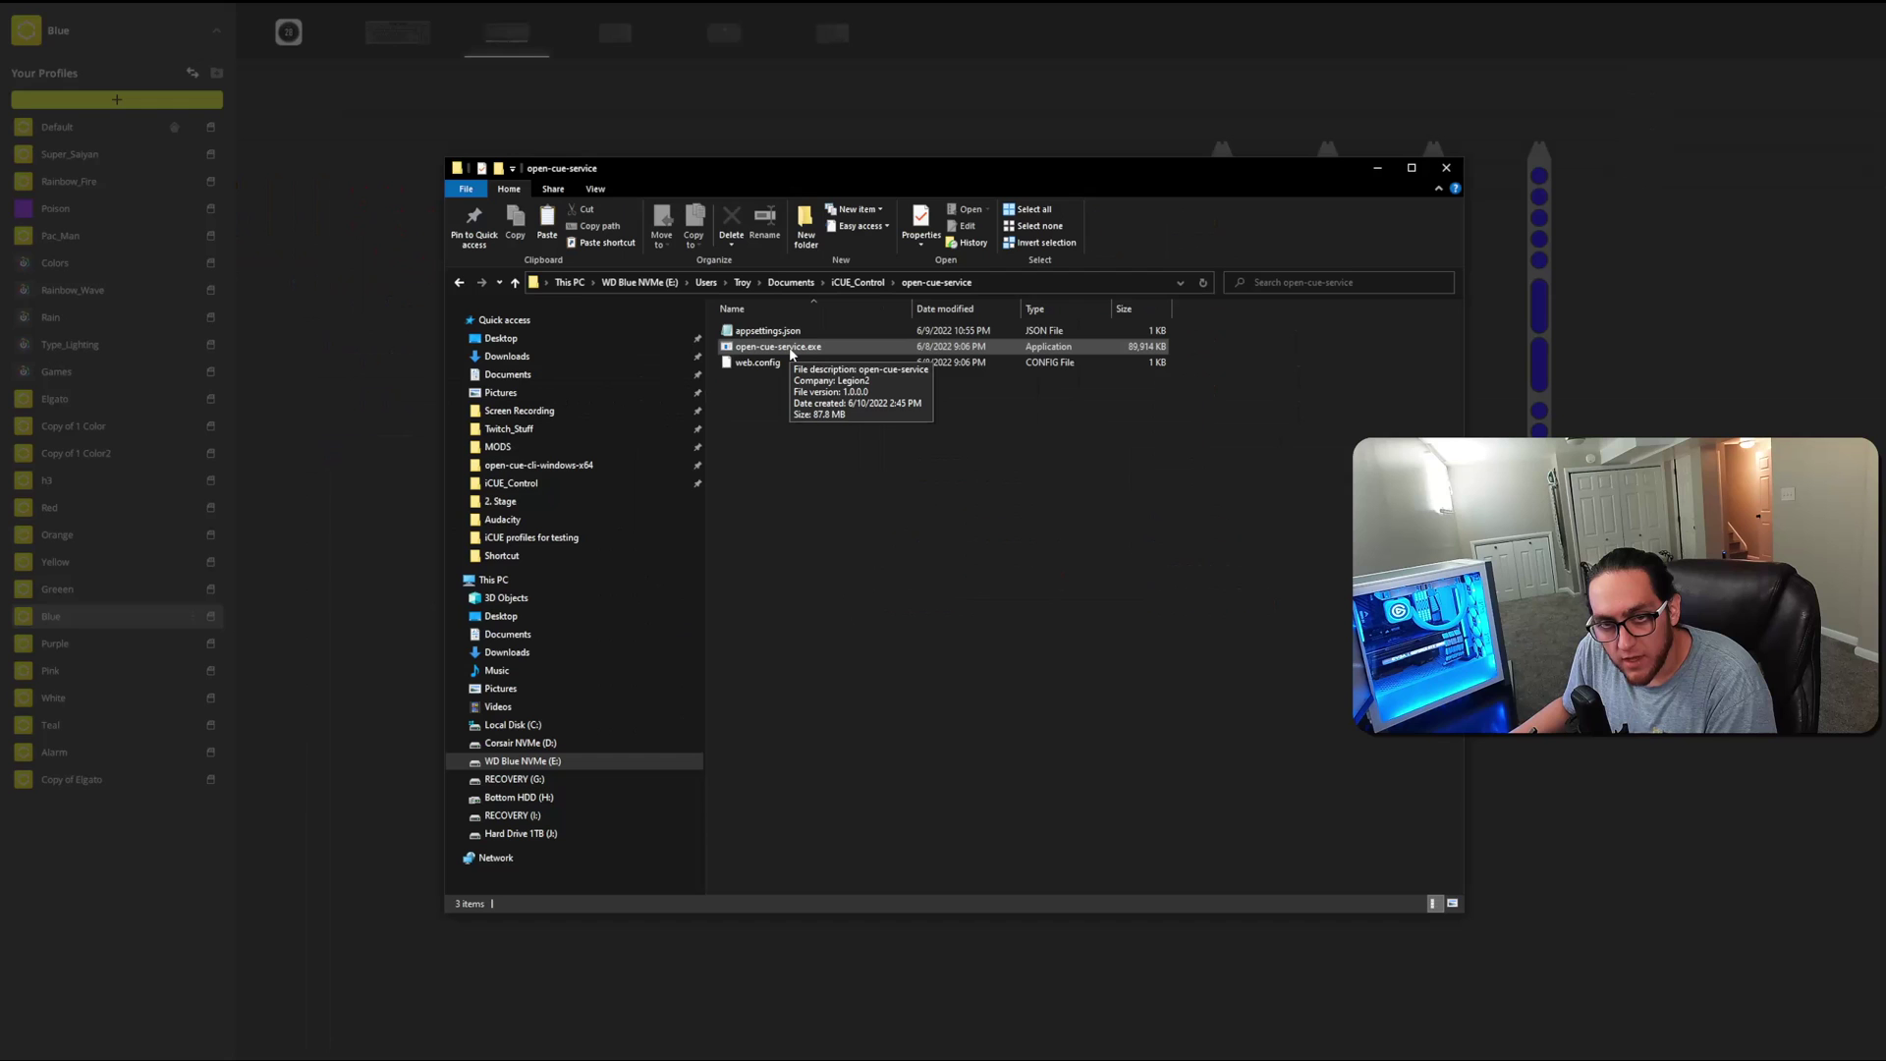
double_click(790, 347)
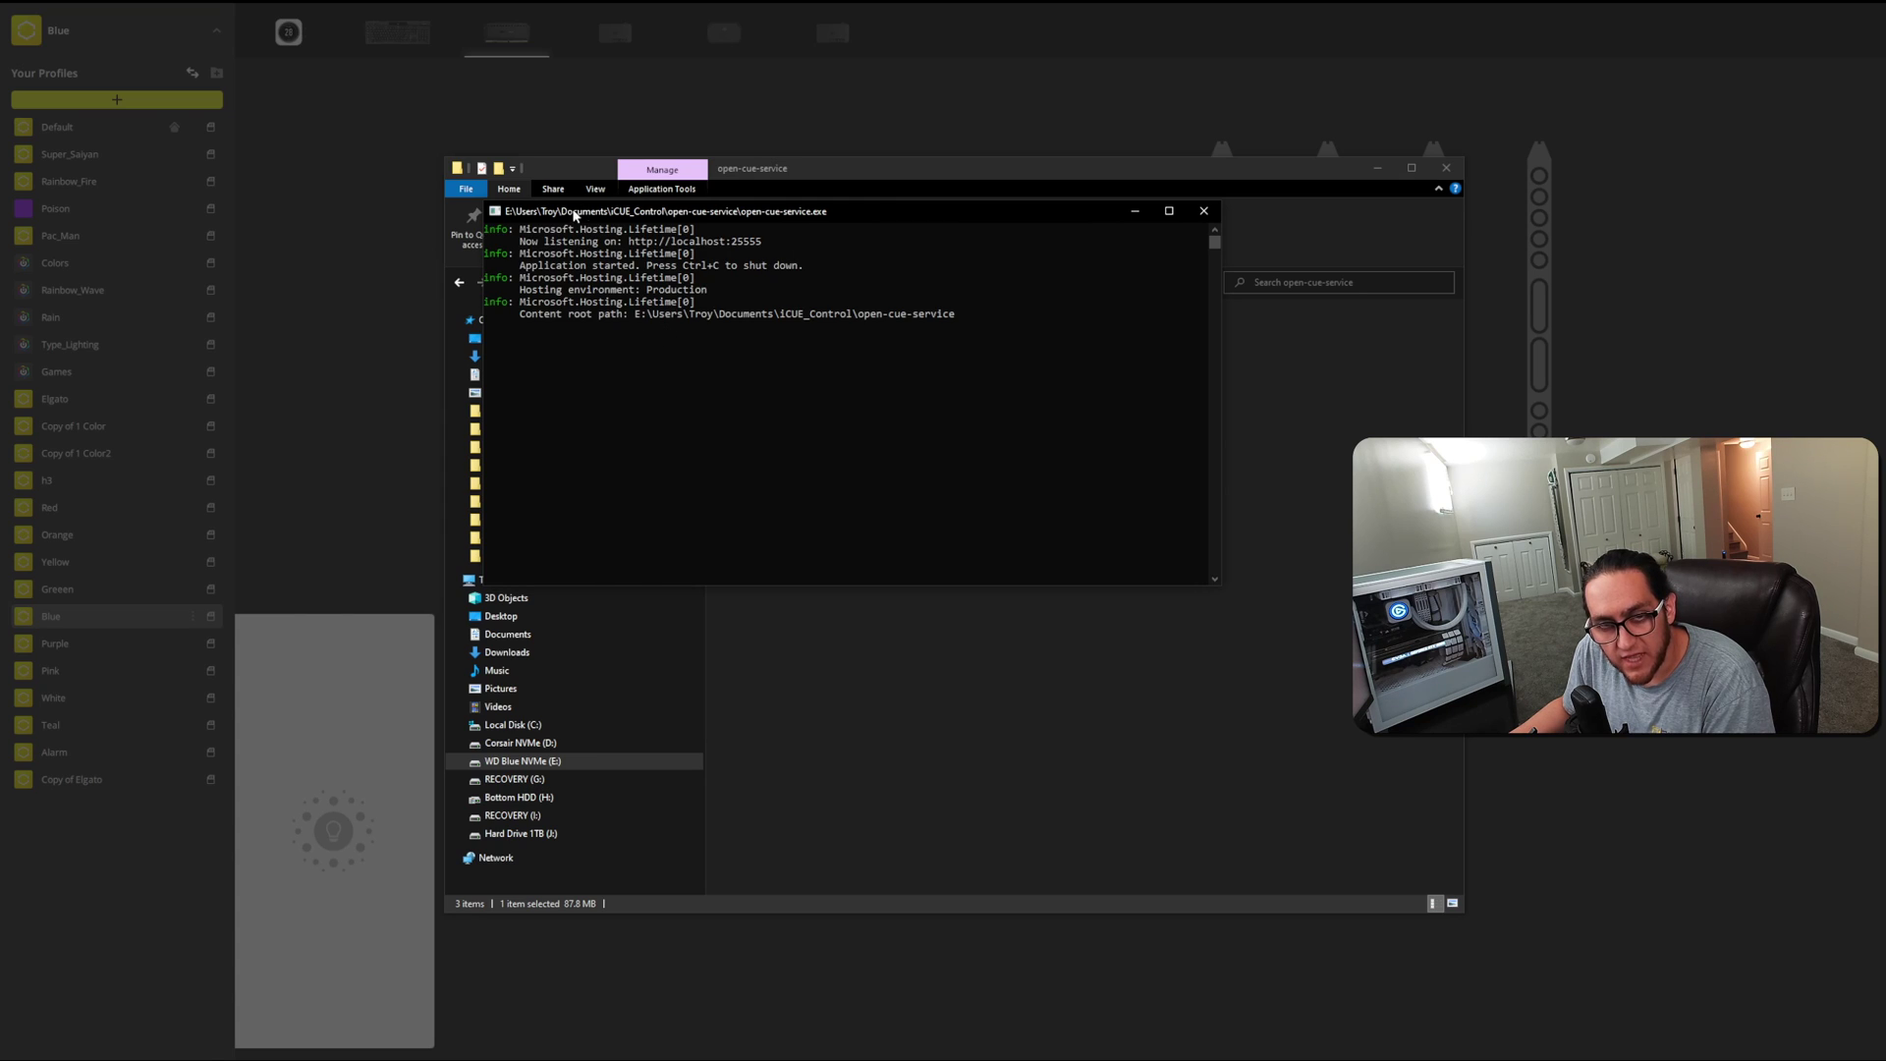
click(1214, 28)
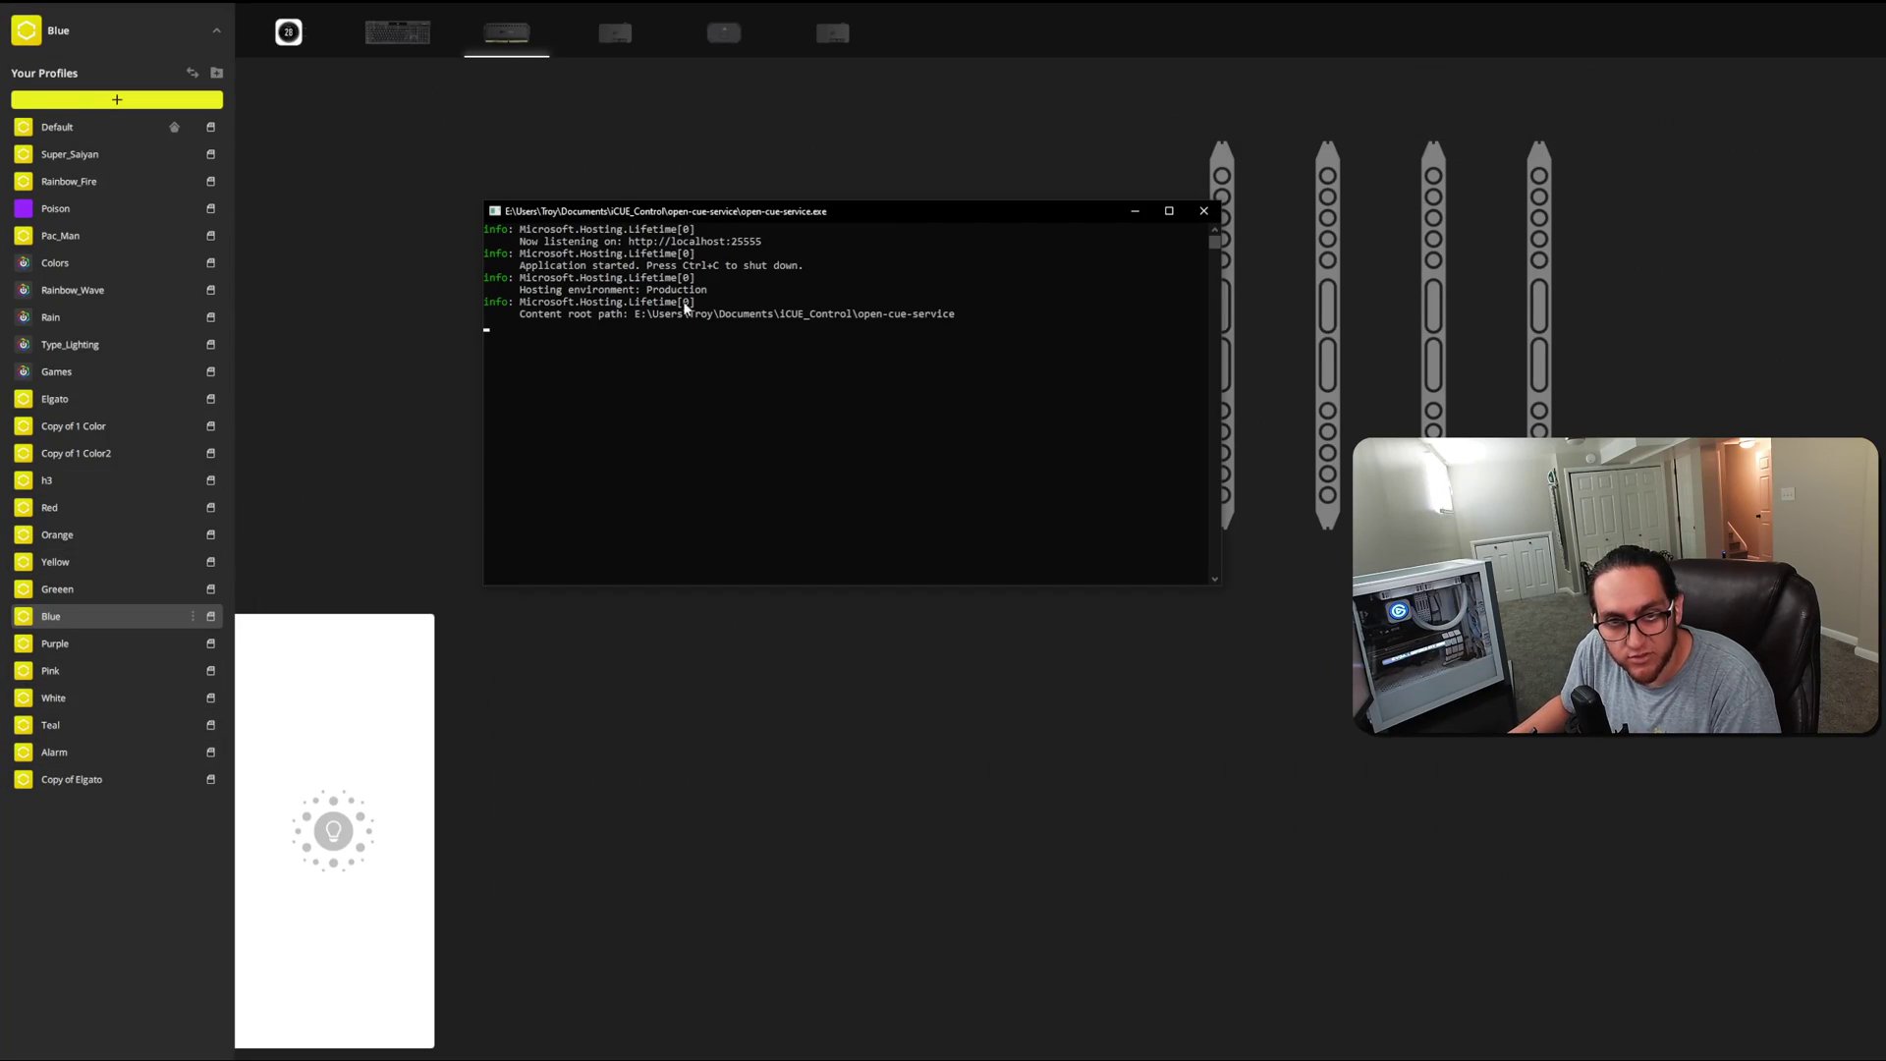
mouse_move(59, 10)
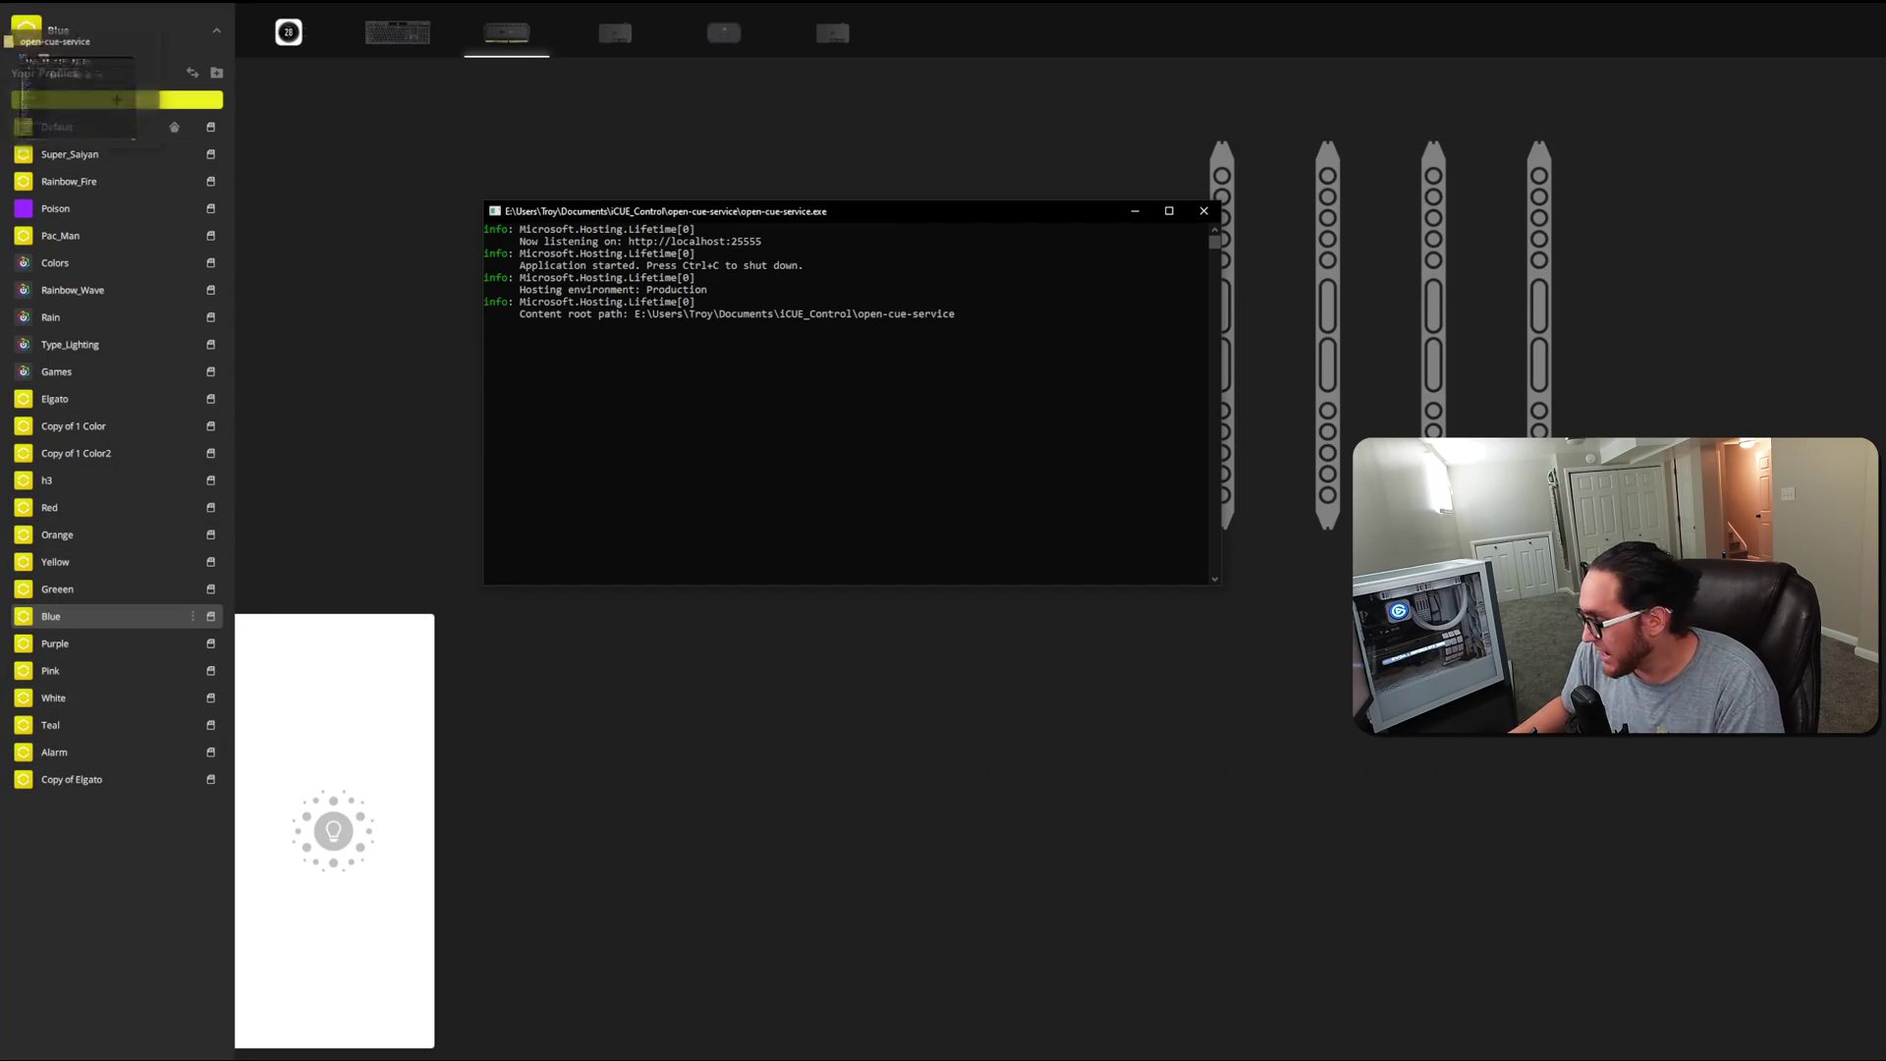
click(1132, 212)
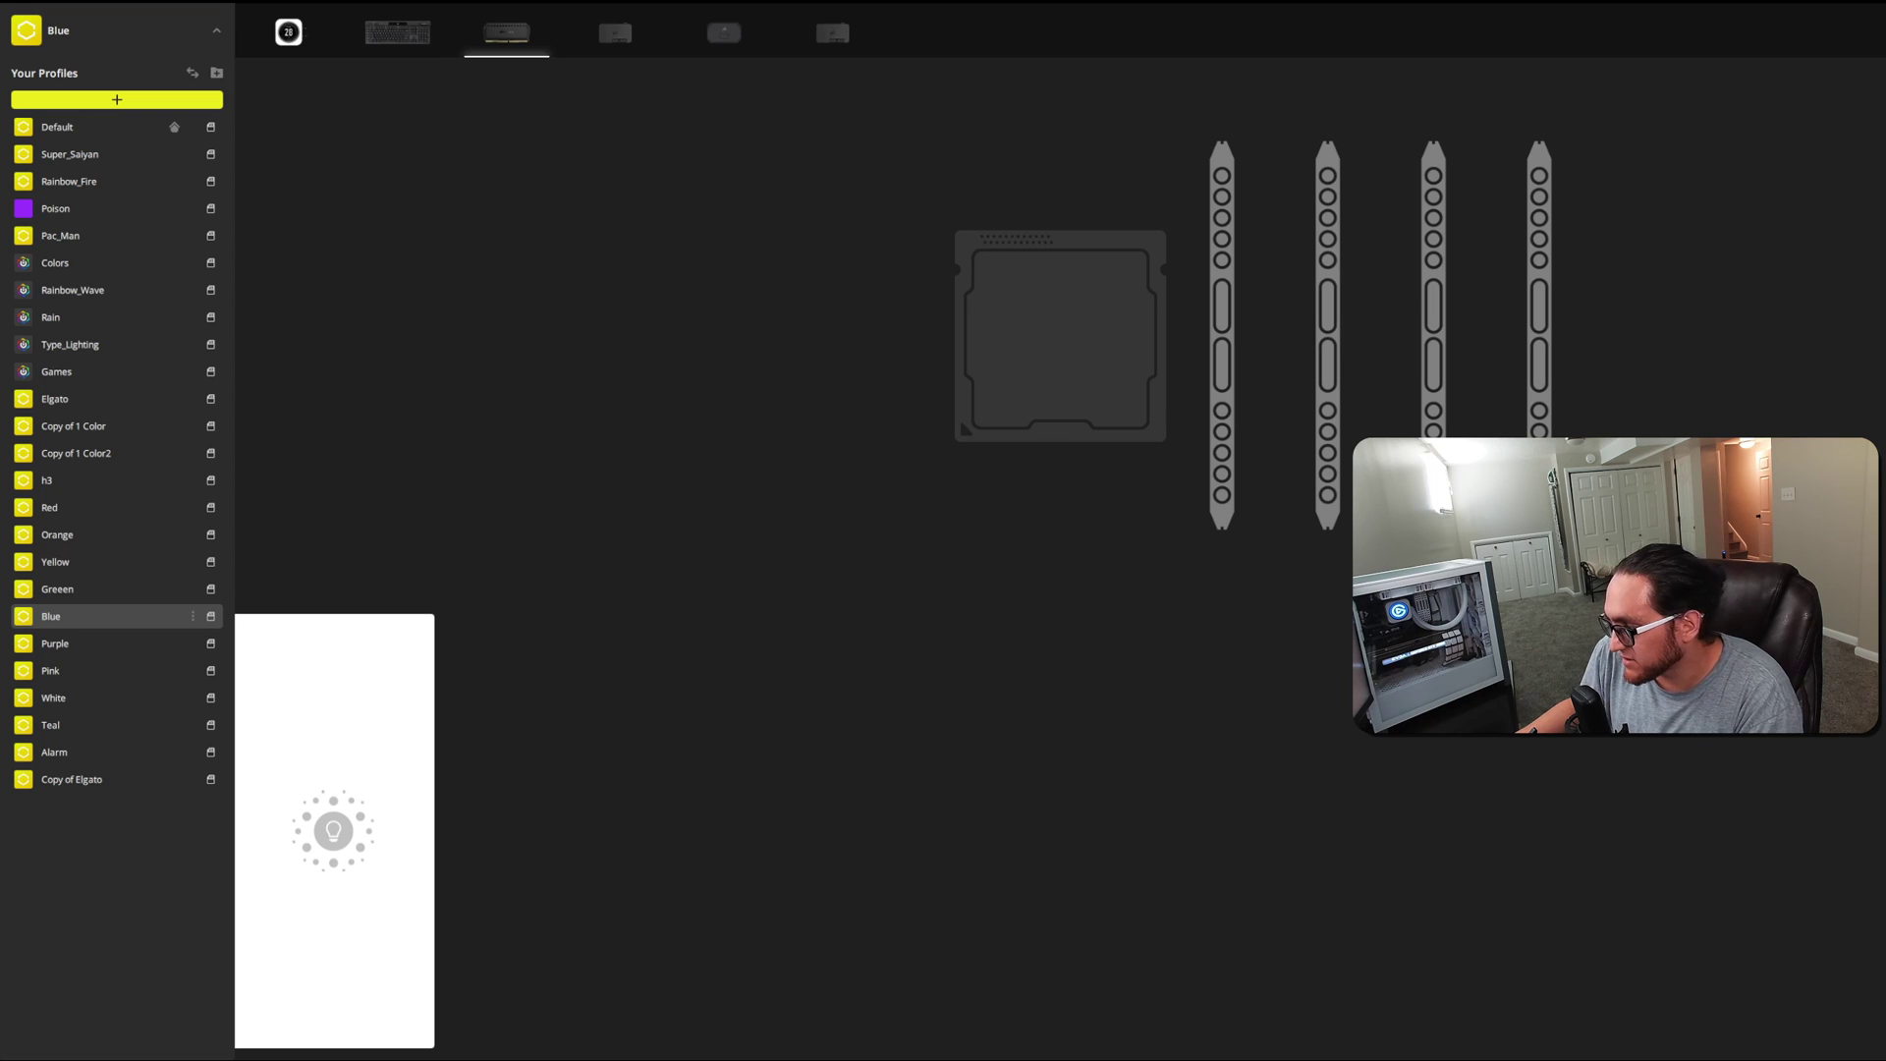
Step: Open Command Prompt and move its window toward the middle of the screen
key(super)
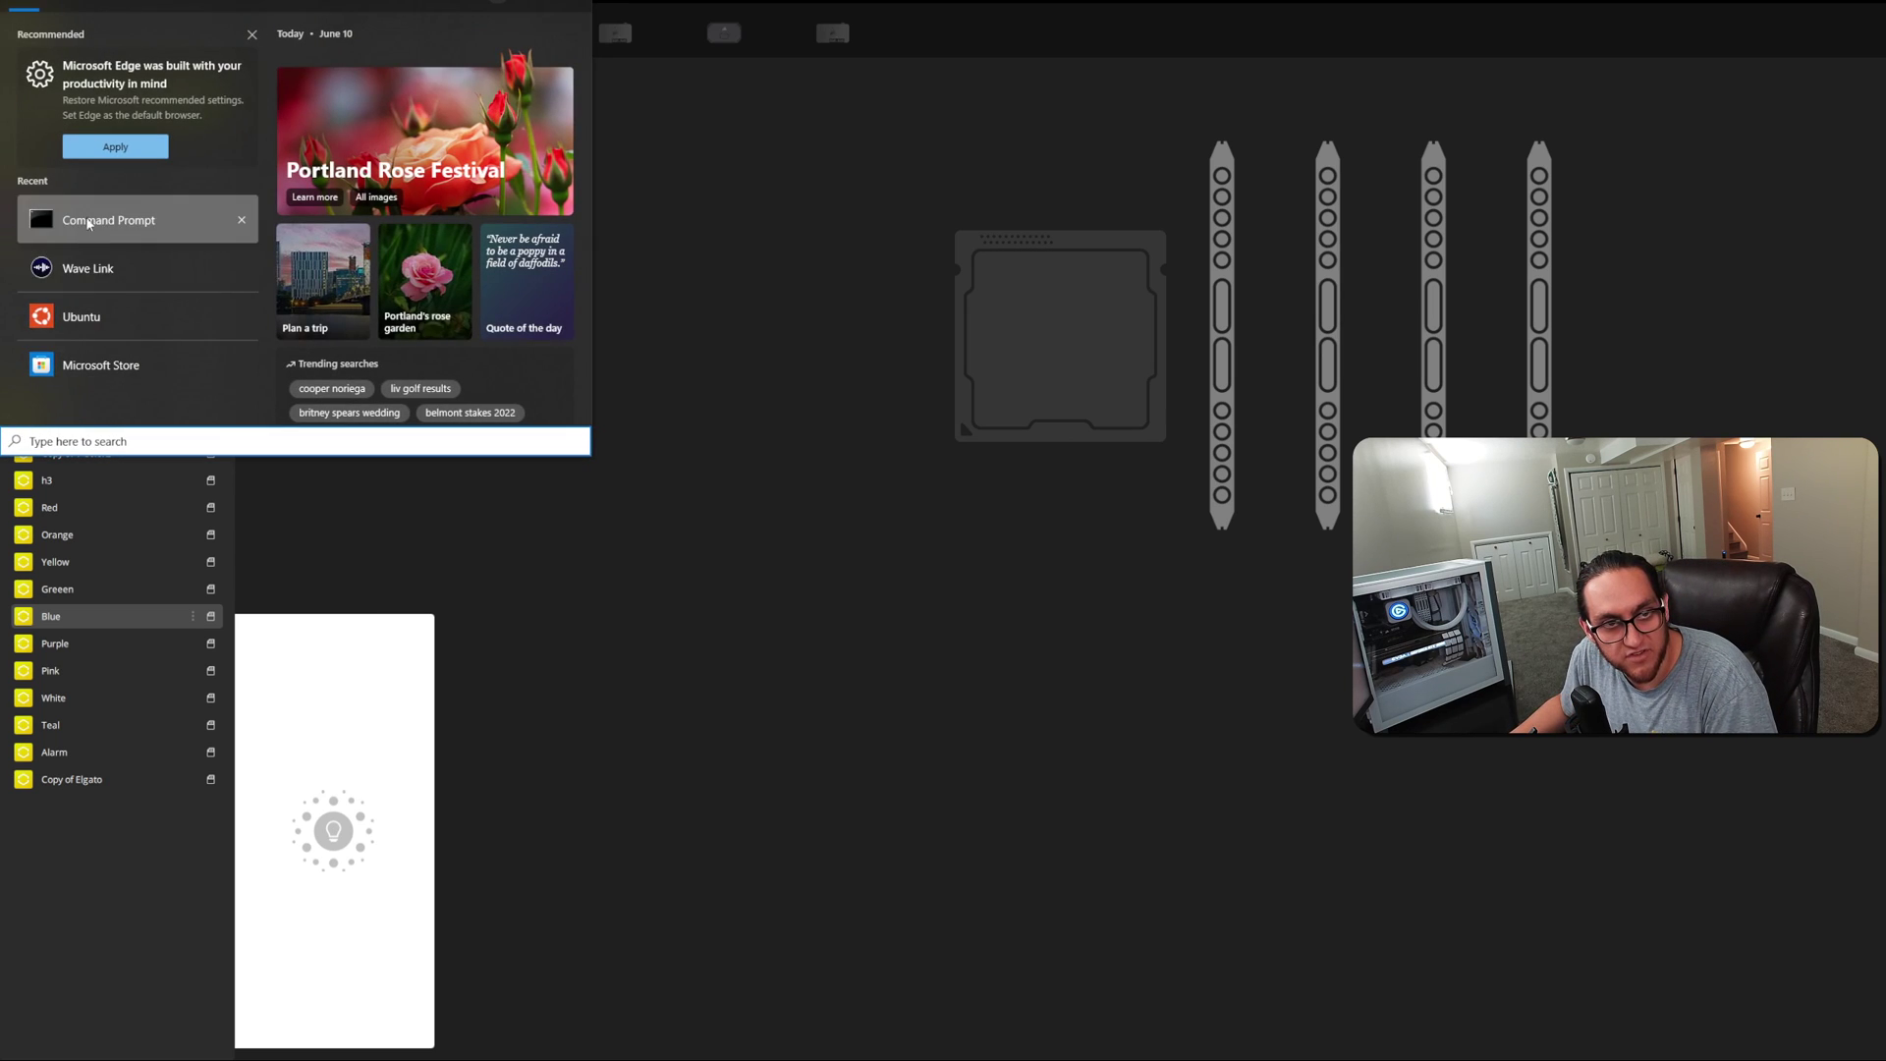
click(99, 220)
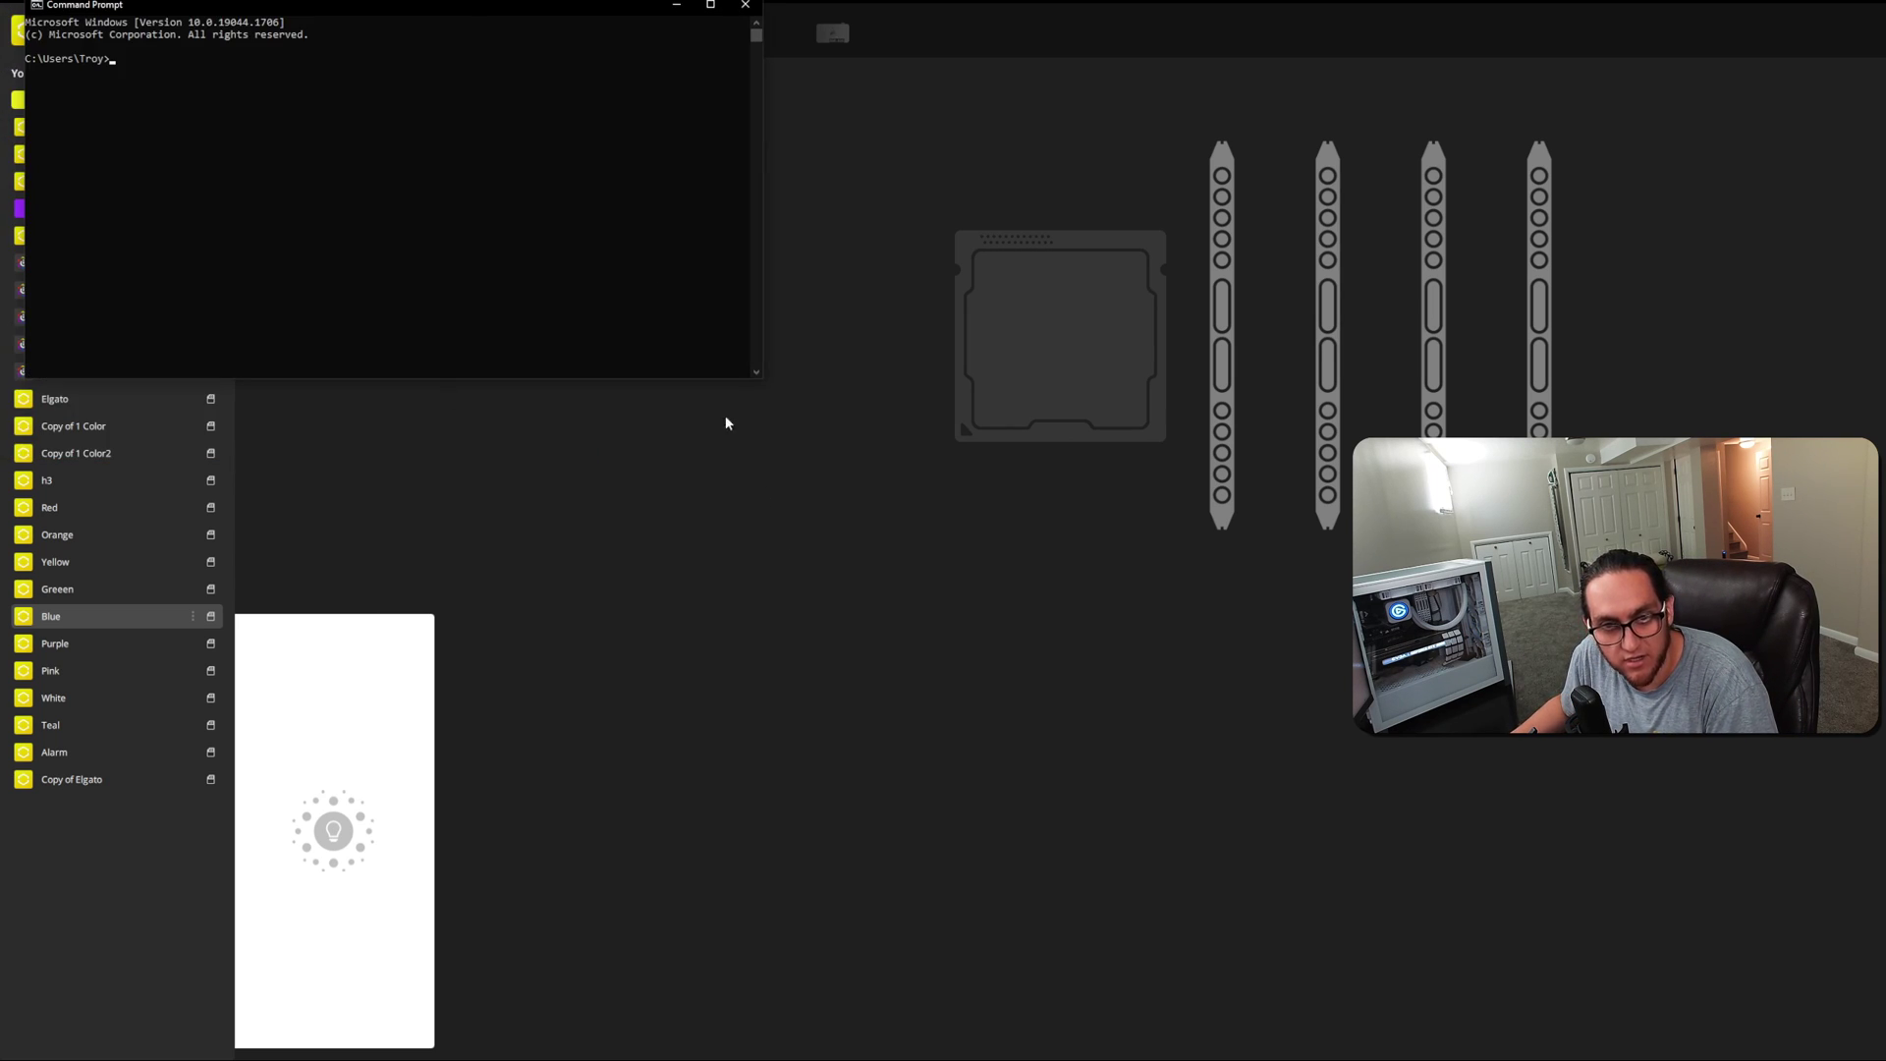
drag(450, 6, 870, 261)
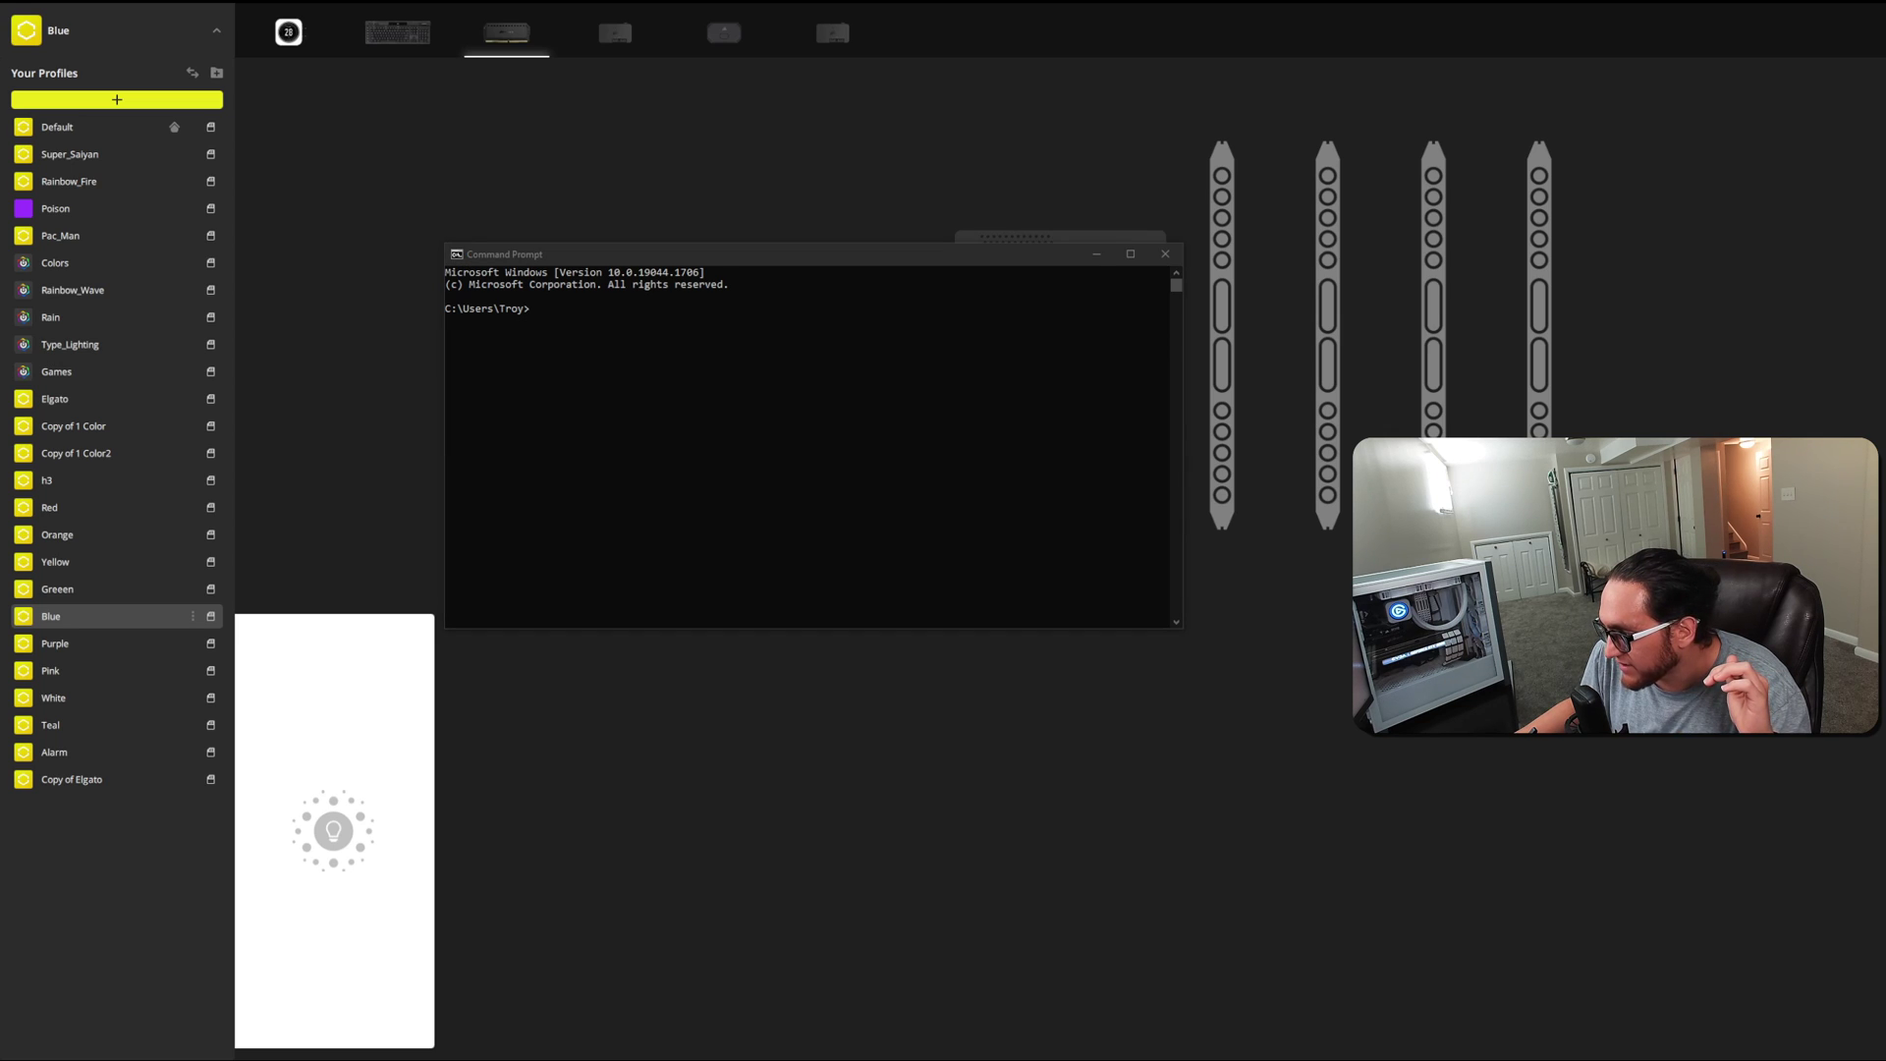
click(661, 332)
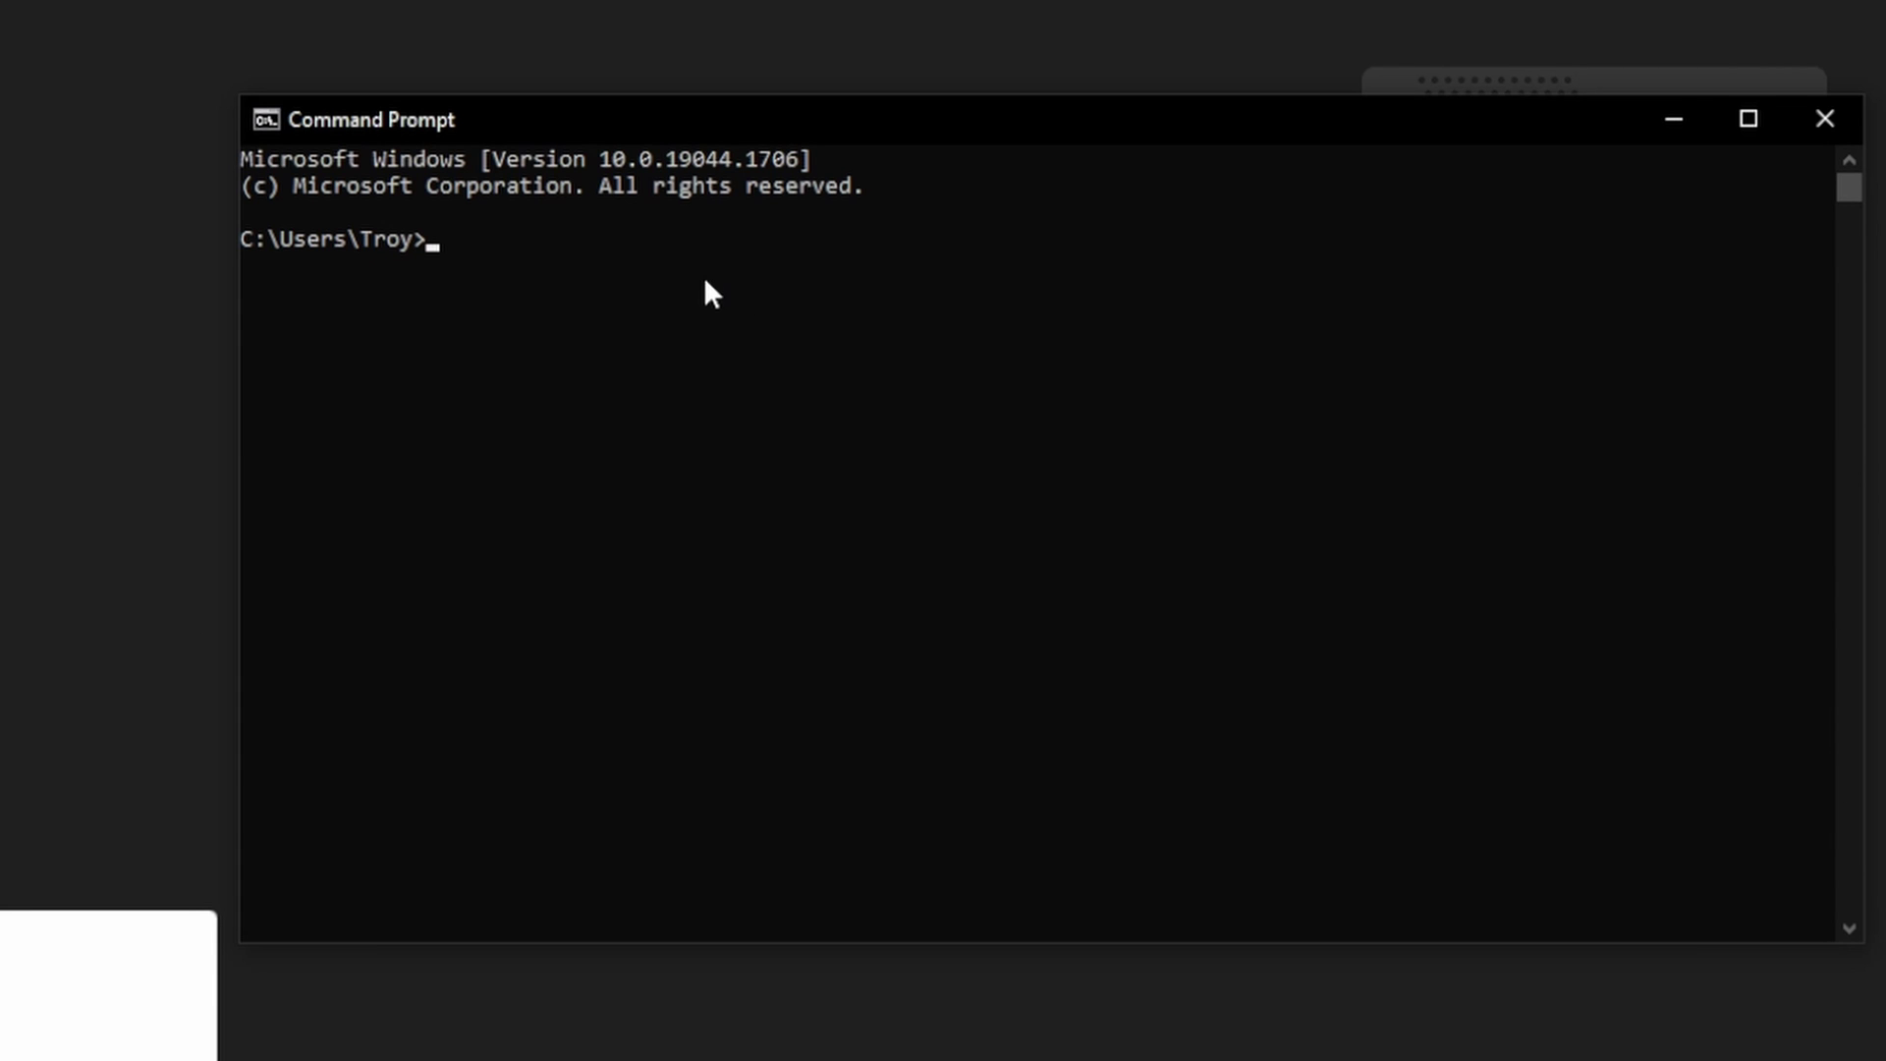
Step: Run open-cue-cli from iCUE_Control\open-cue-cli-windows-x64 by full path with the arguments profile activate Blue, checking the path in File Explorer
text(E:\Users\Troy\Documents\iCUE_Control\open-cue-cli-windows-x64\open-cue-cli profile activate Blue)
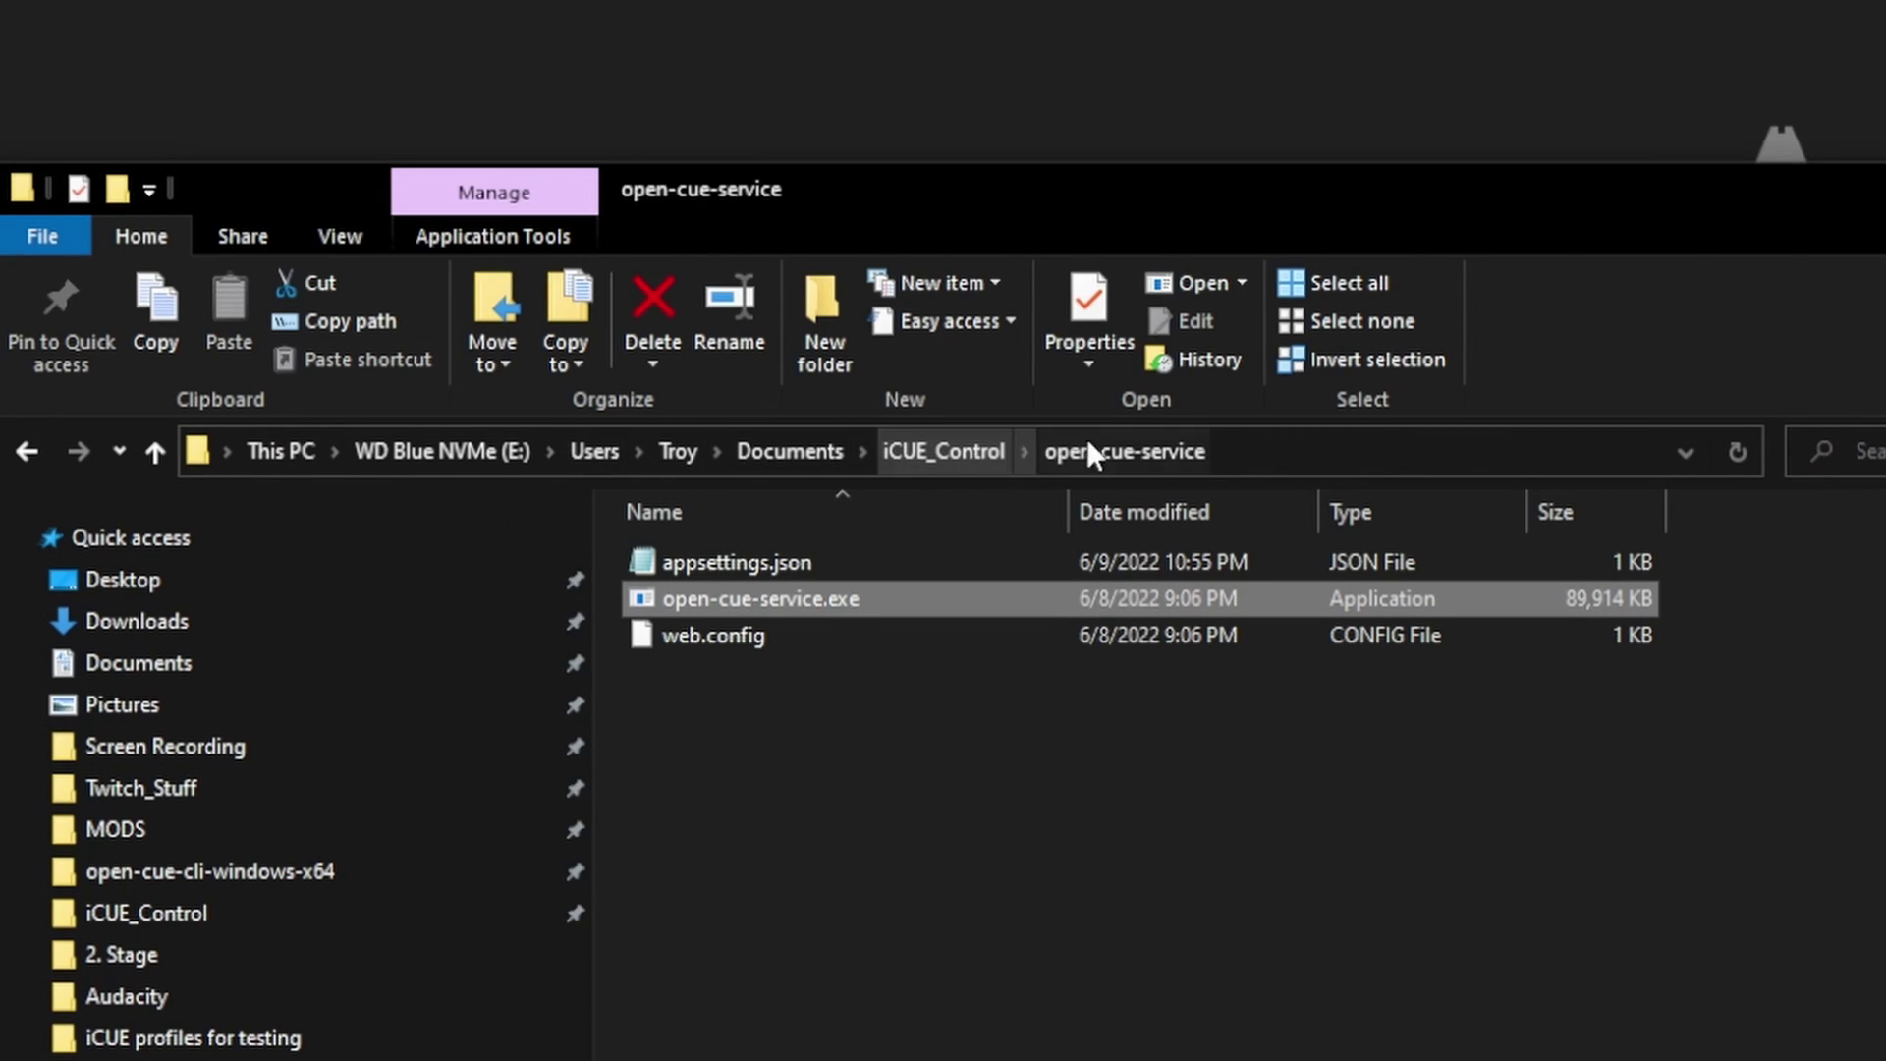
click(941, 454)
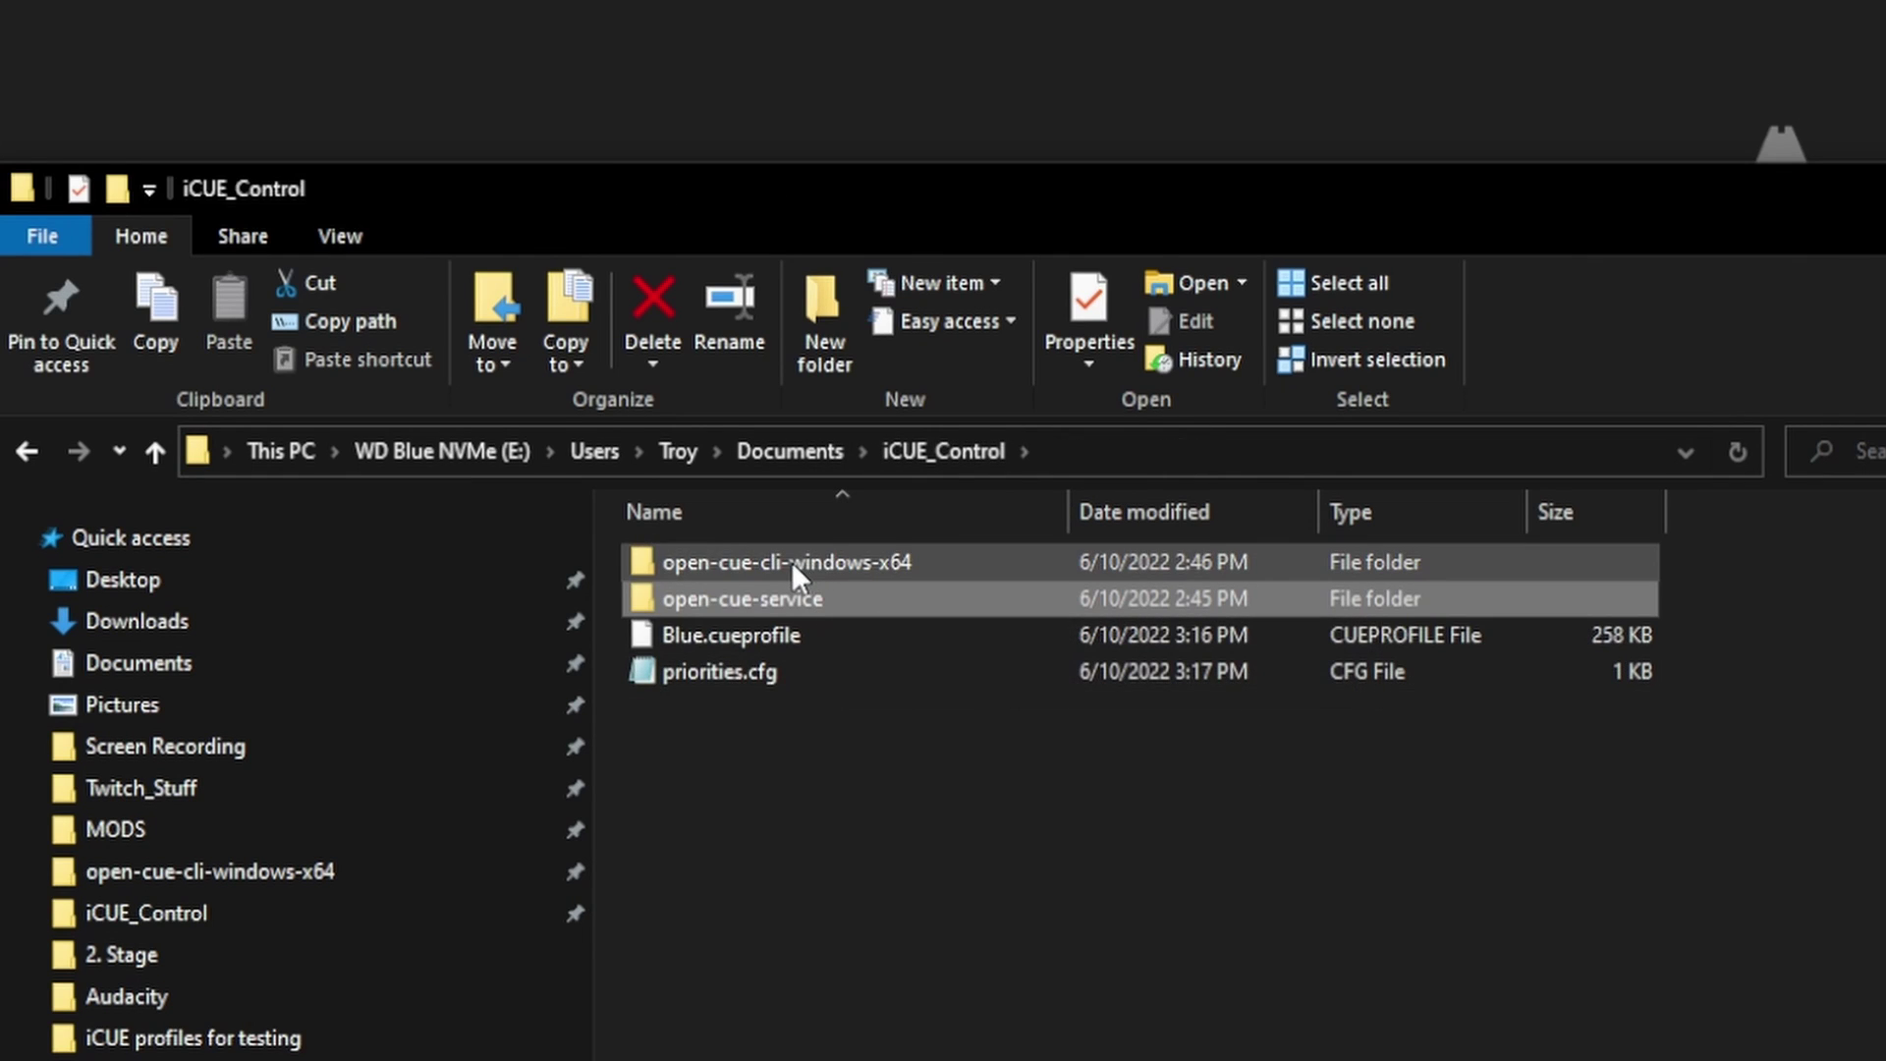
click(872, 562)
double_click(871, 561)
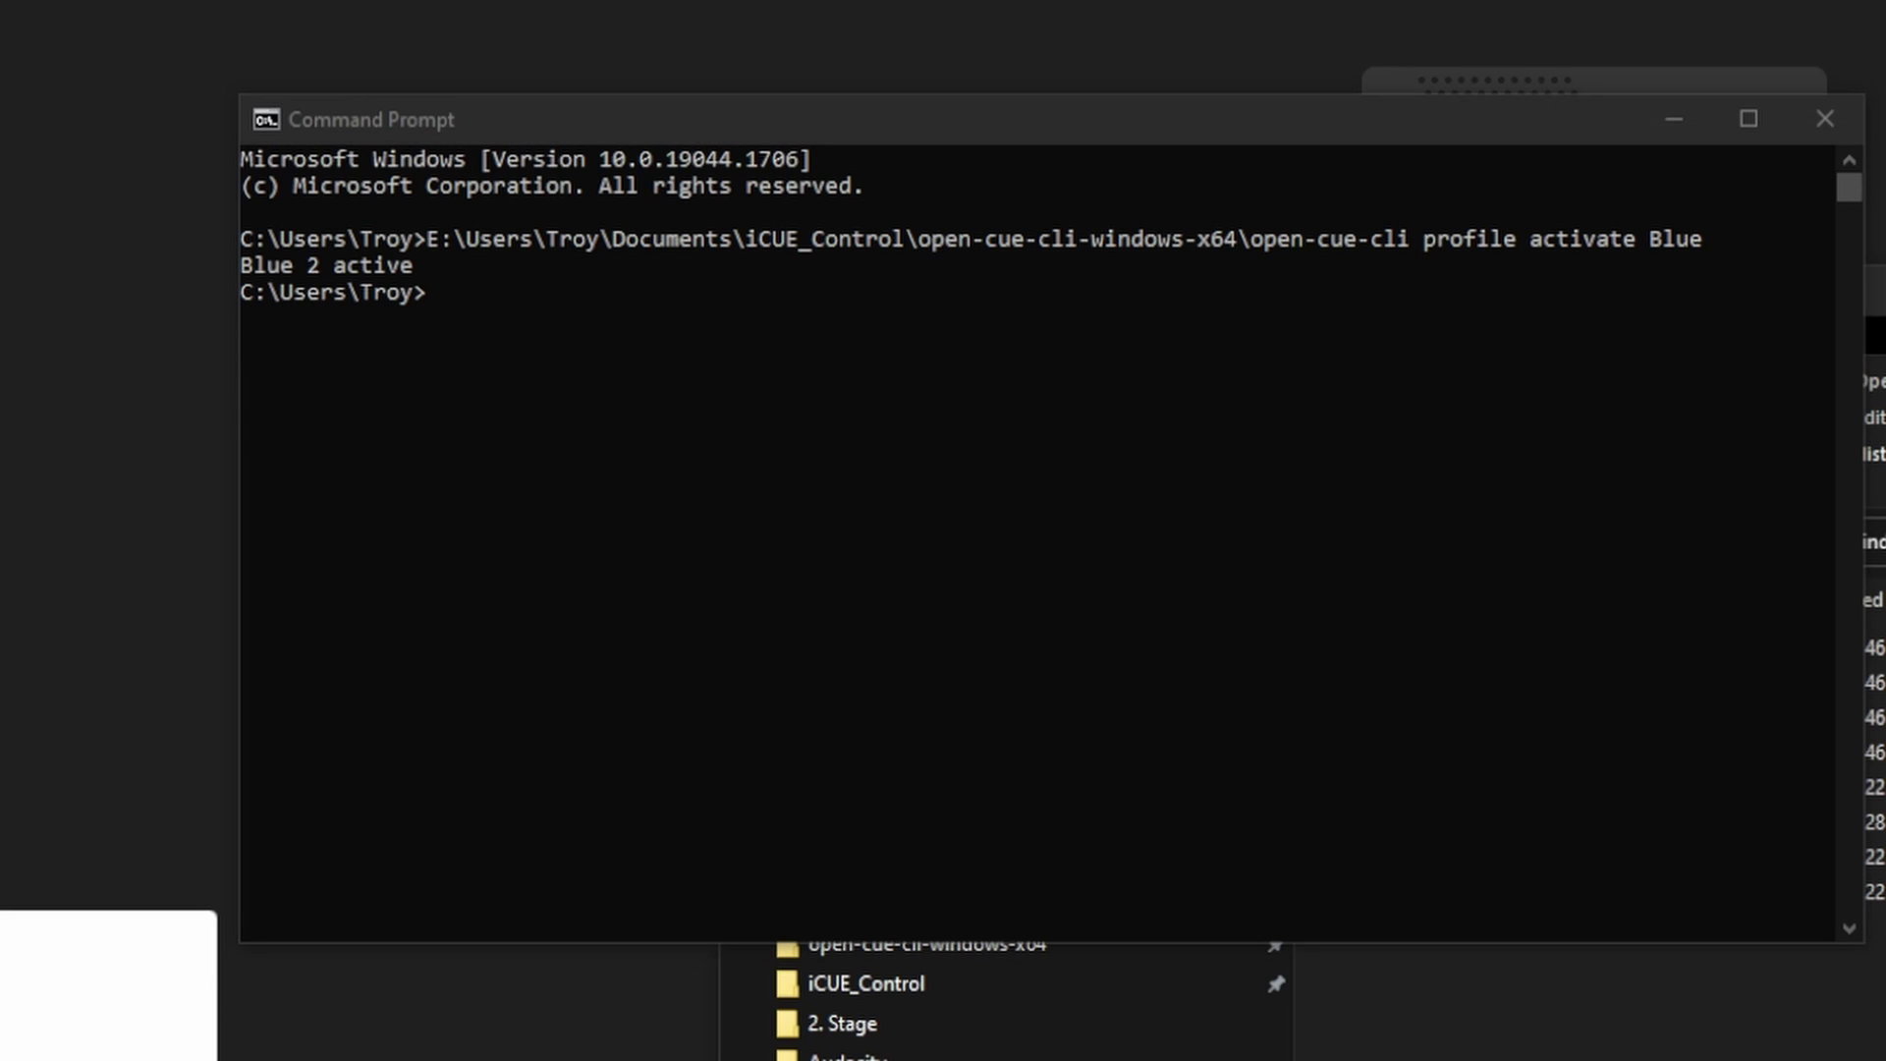
Step: Run open-cue-cli by full path with the arguments sdk deactivate-all-profiles, and rerun the profile activate Blue command
click(604, 337)
text(E:\Users\Troy\Documents\iCUE_Control\open-cue-cli-windows-x64\open-cue-cli sdk deactivate-all-profiles)
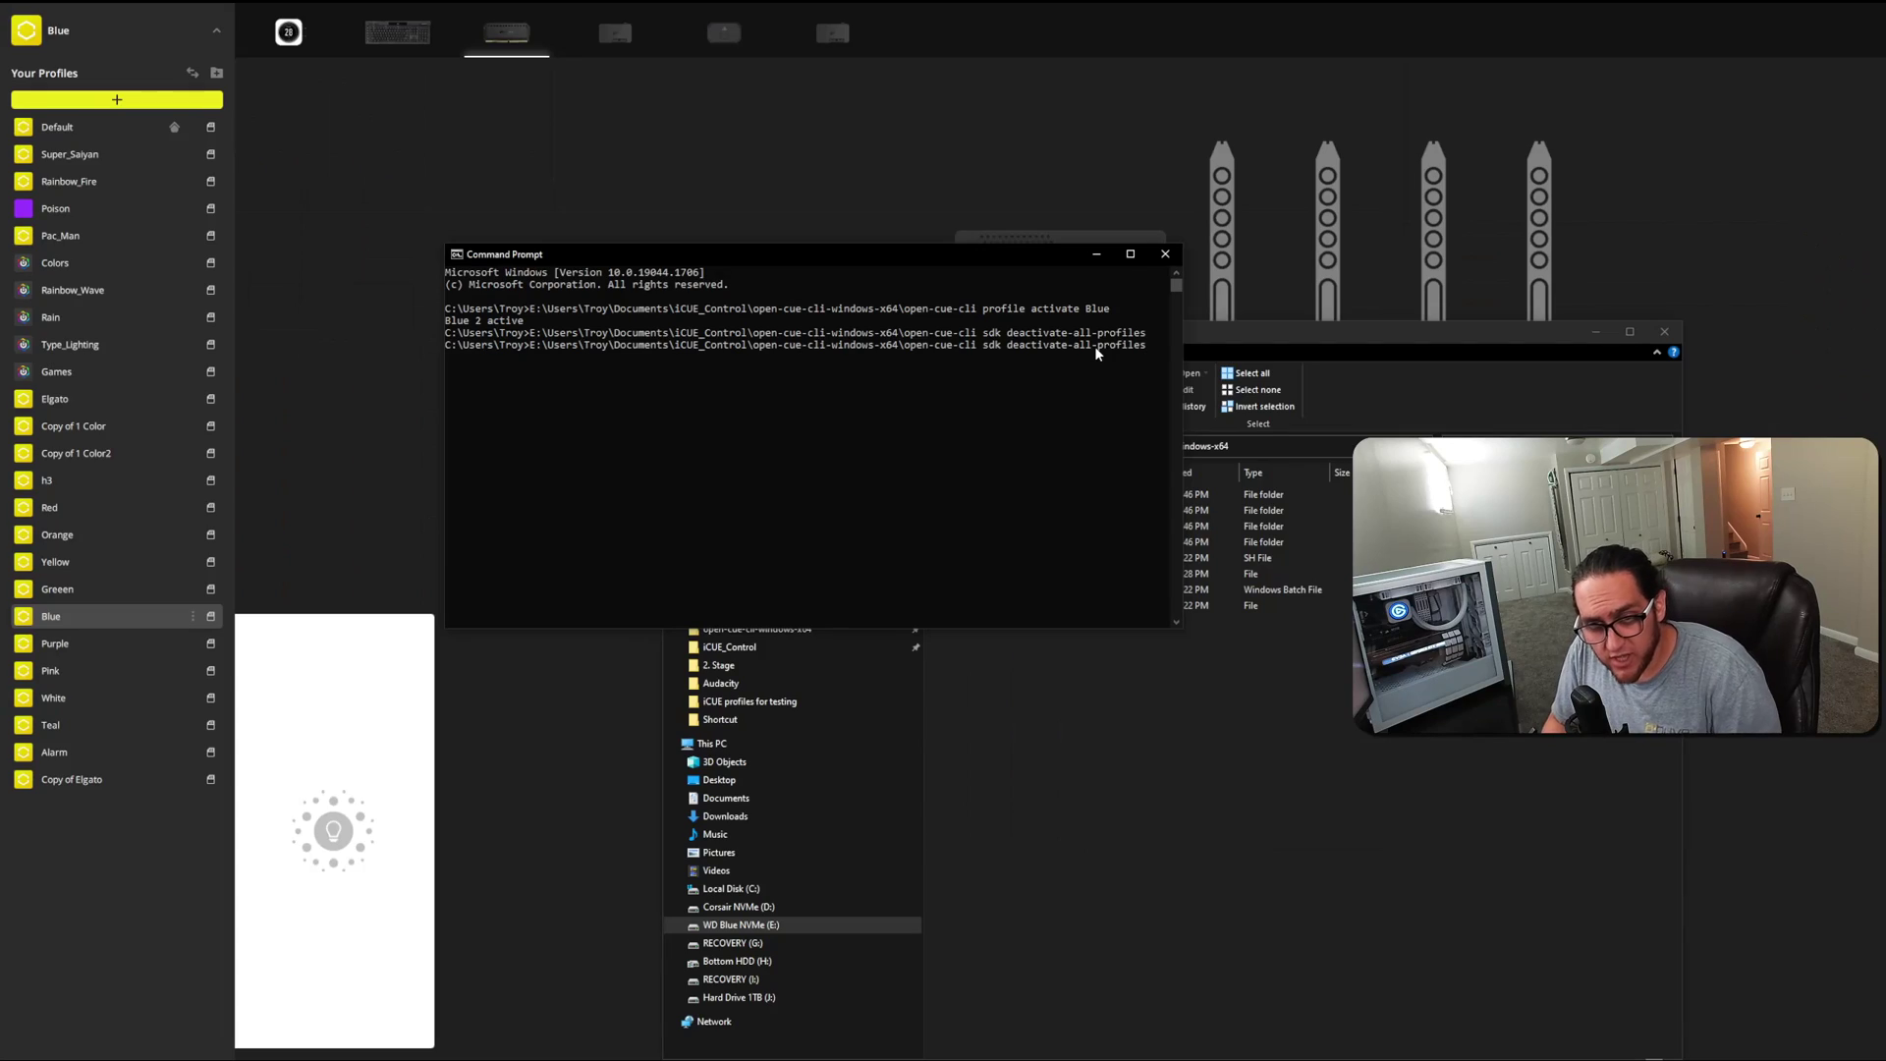
key(Up)
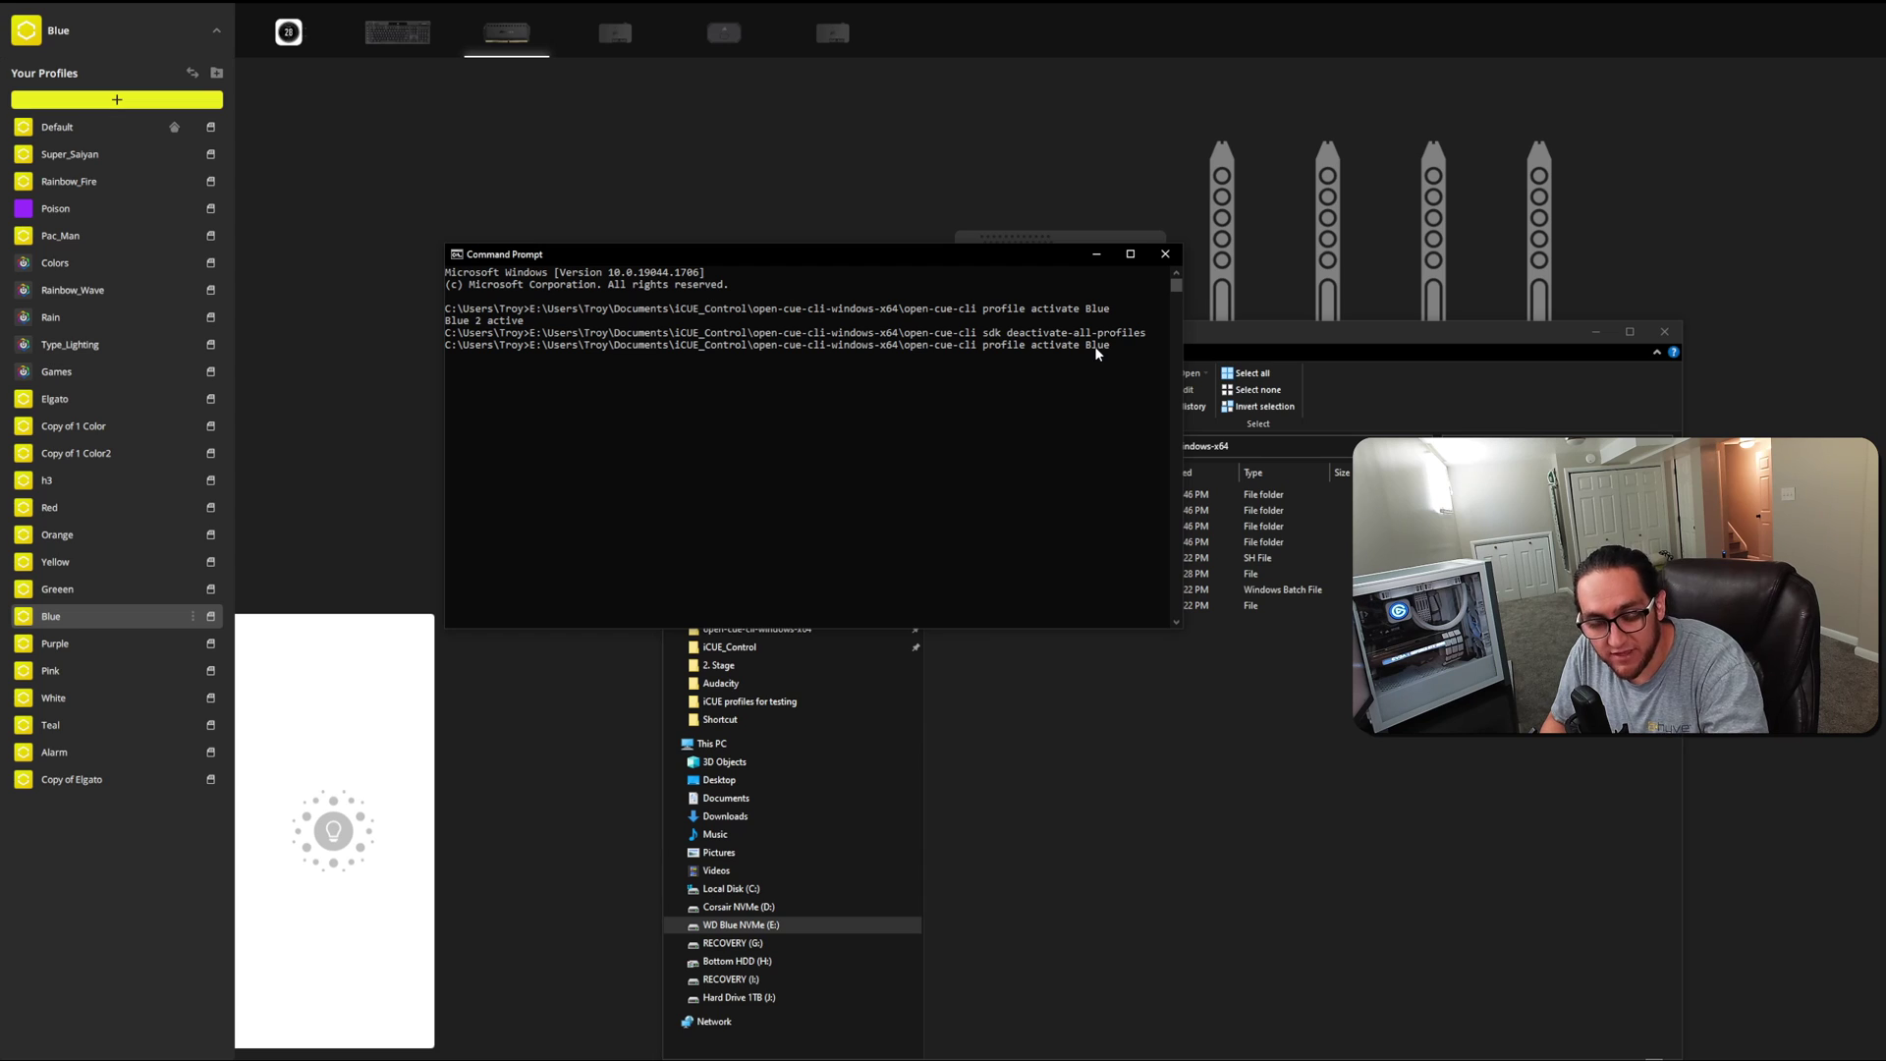
key(Return)
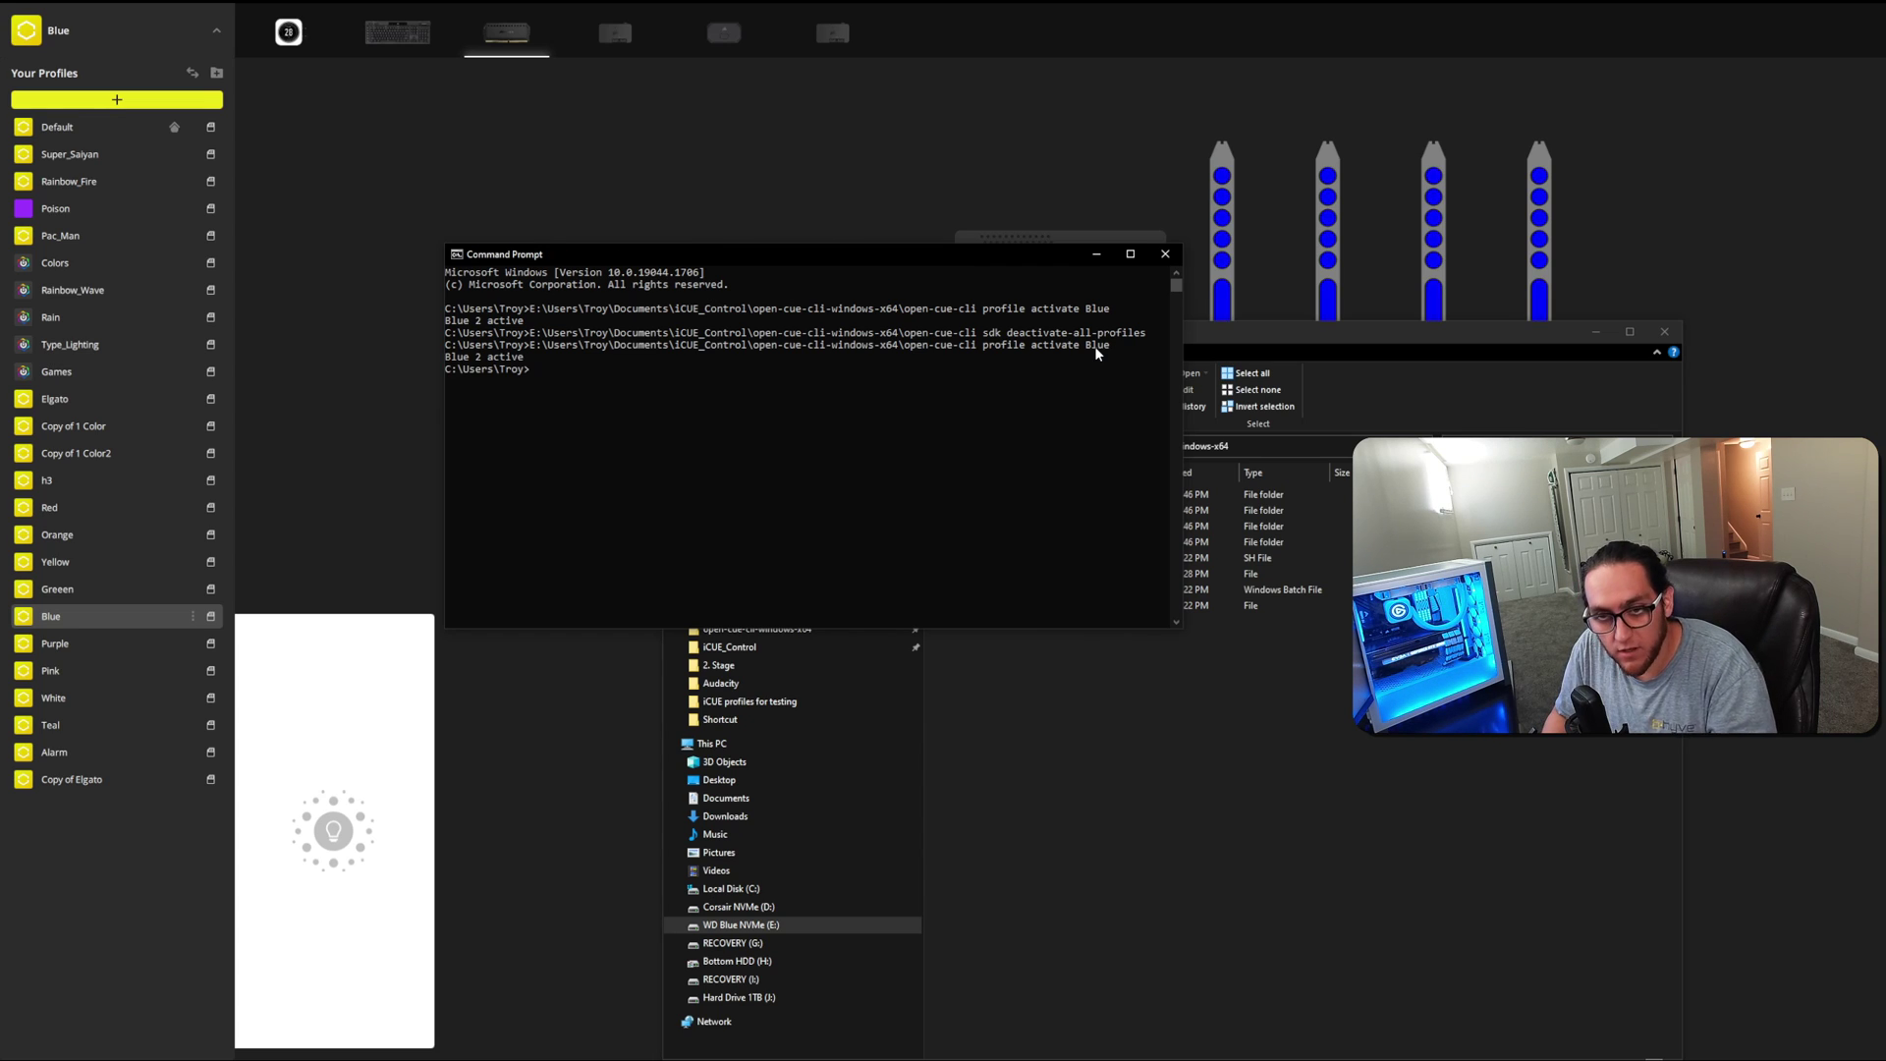
Step: Rerun the previous sdk deactivate-all-profiles command to turn off the activated Blue lighting profile
key(Up)
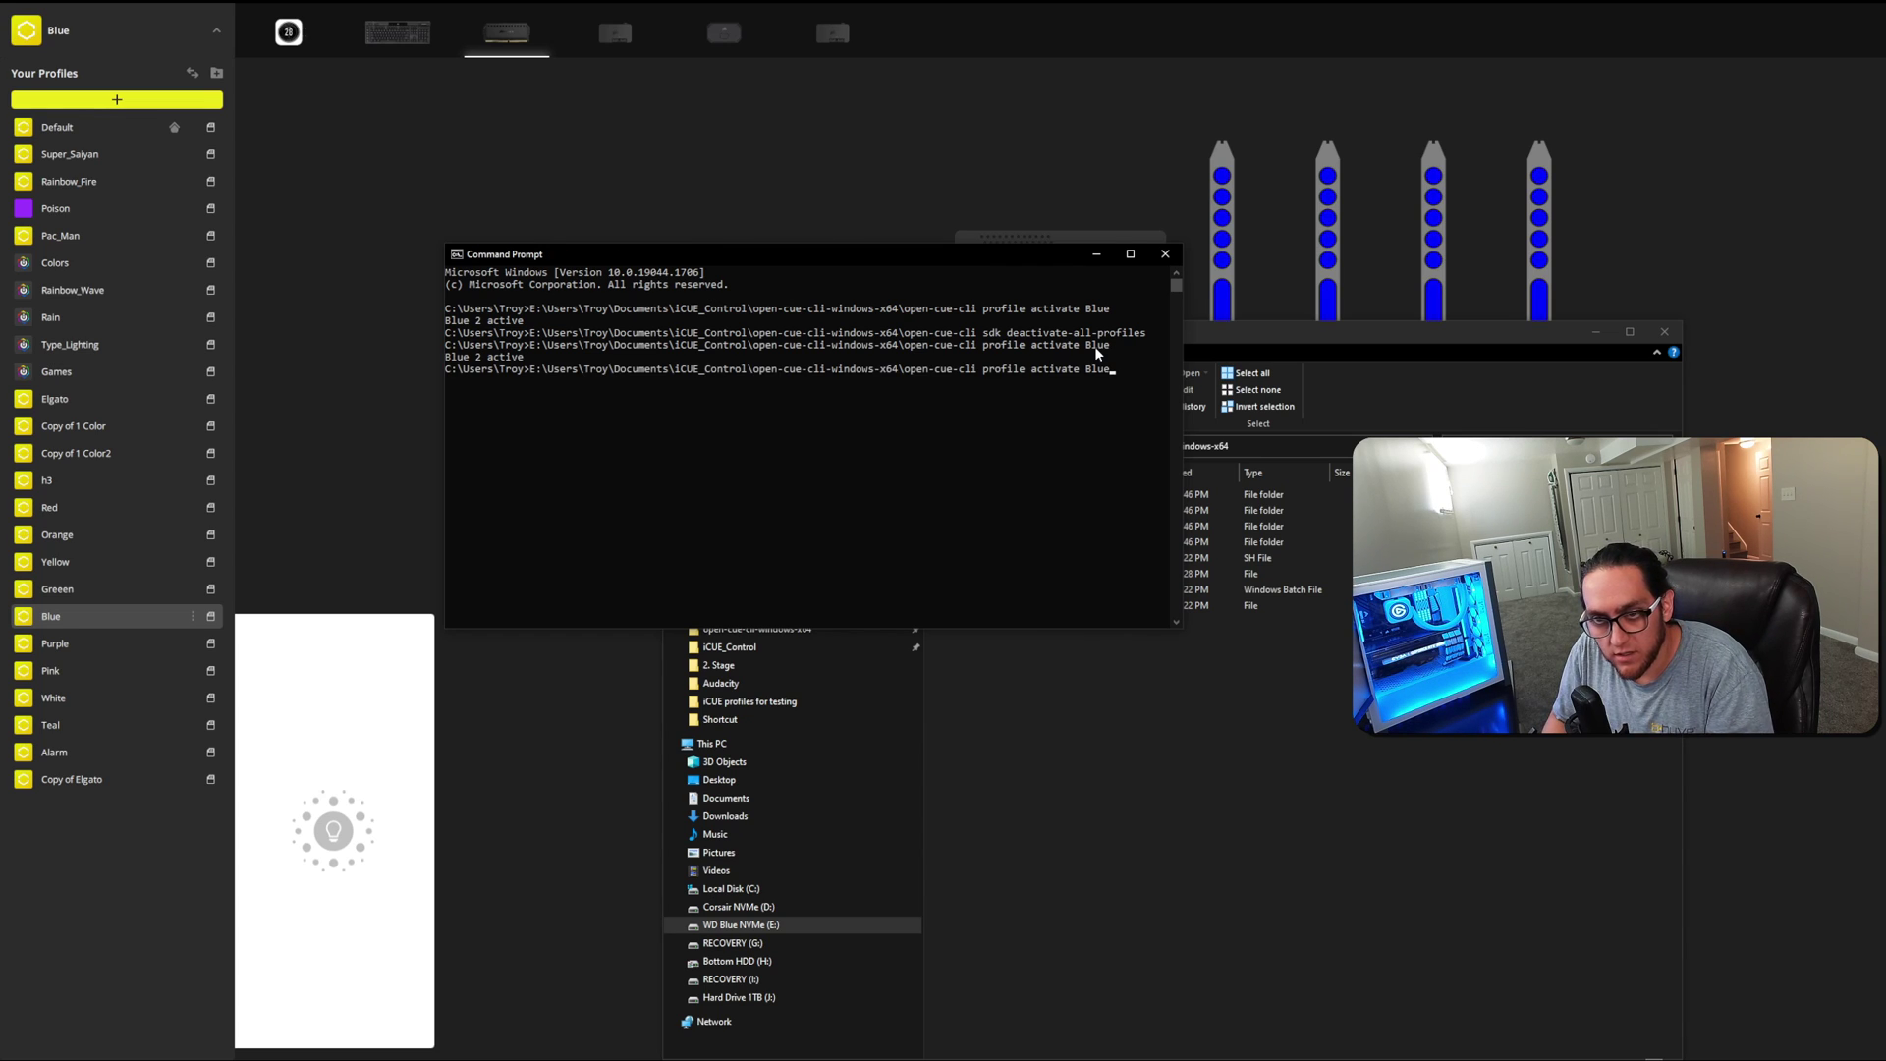
key(Up)
key(Return)
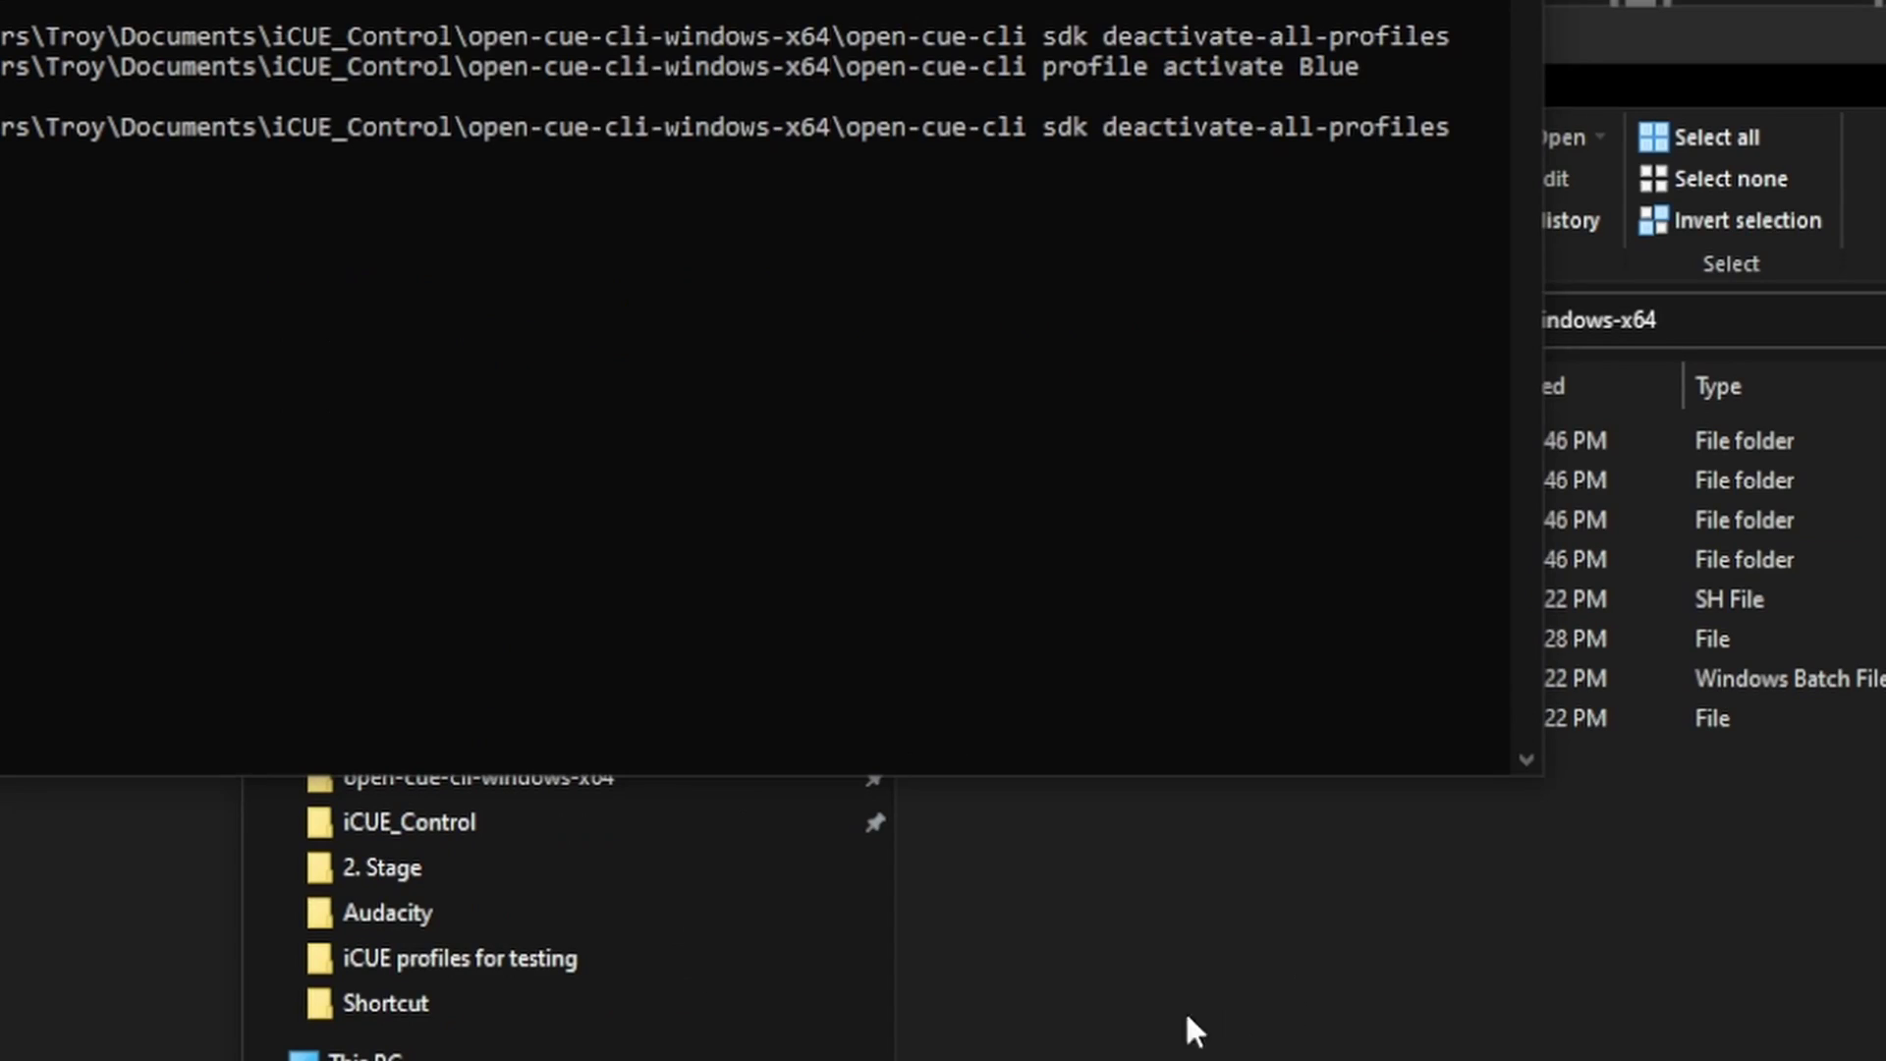
Step: Go up to the iCUE_Control folder in File Explorer and create a new text document there
click(1184, 1010)
click(1304, 316)
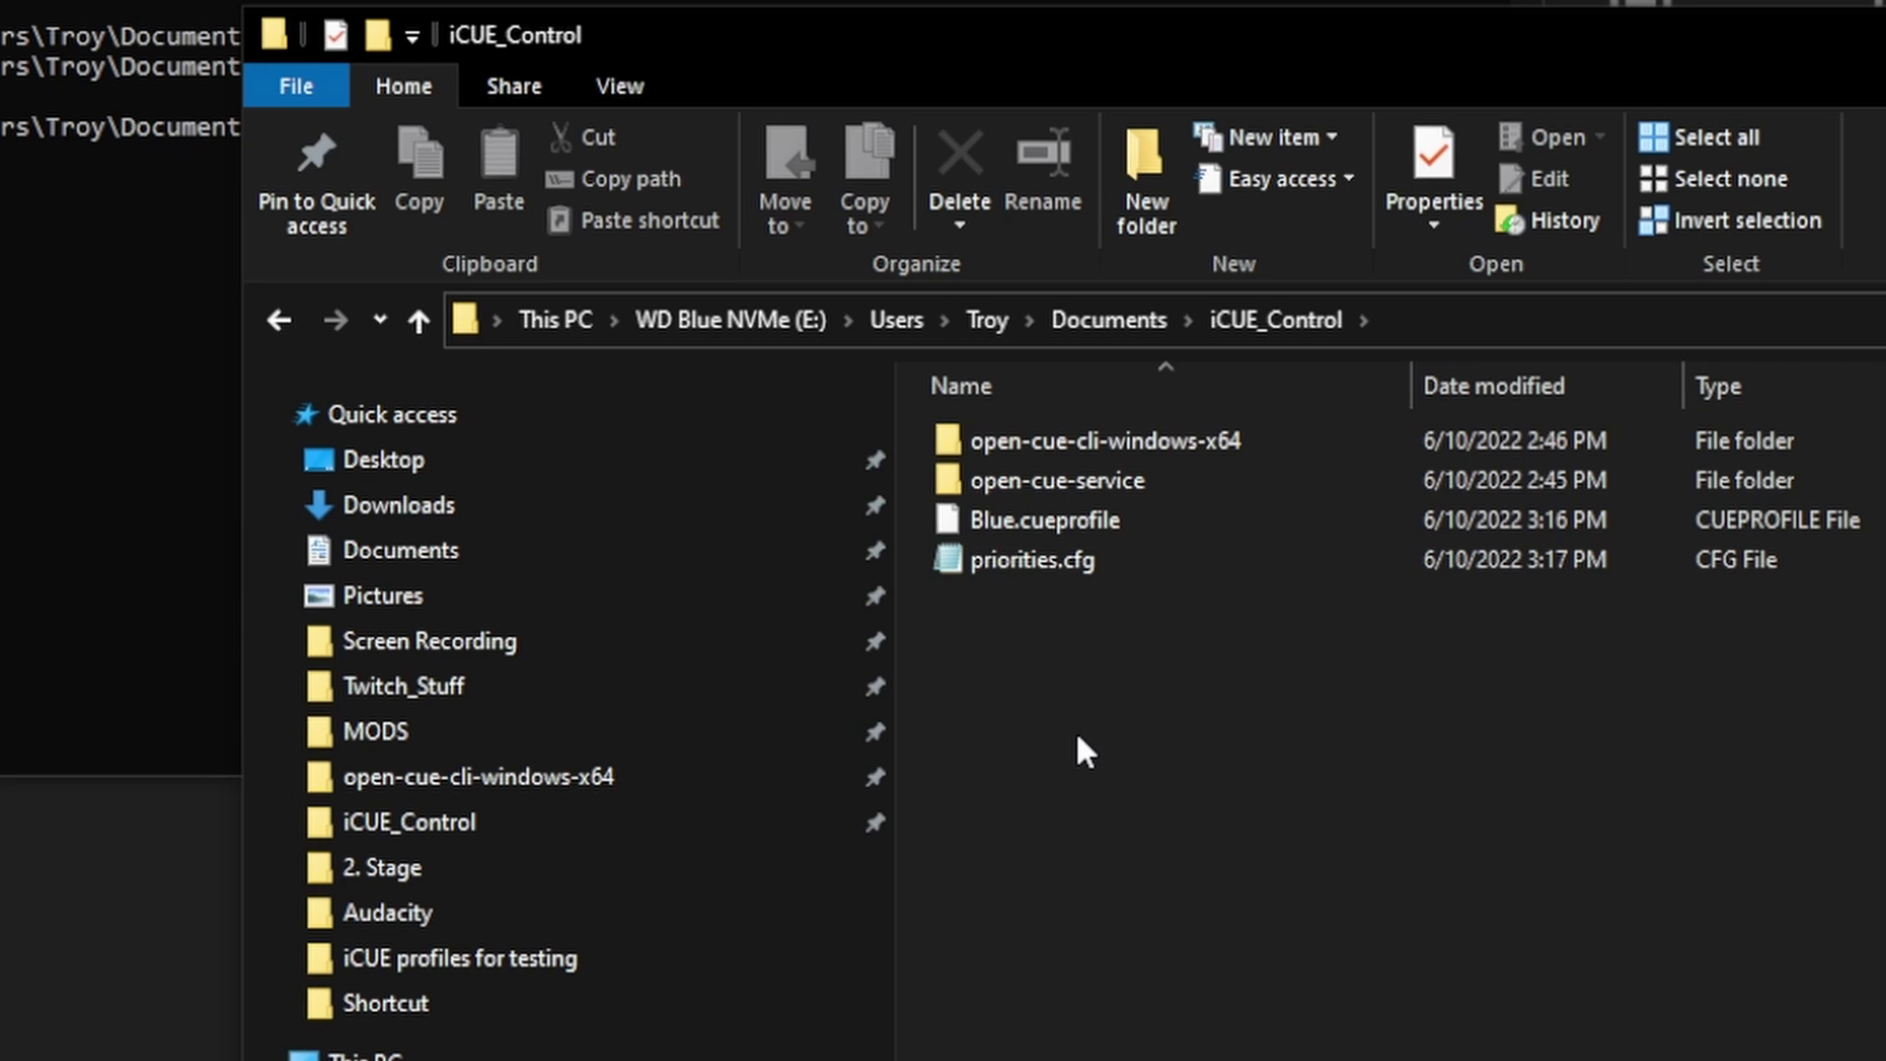
right_click(1017, 640)
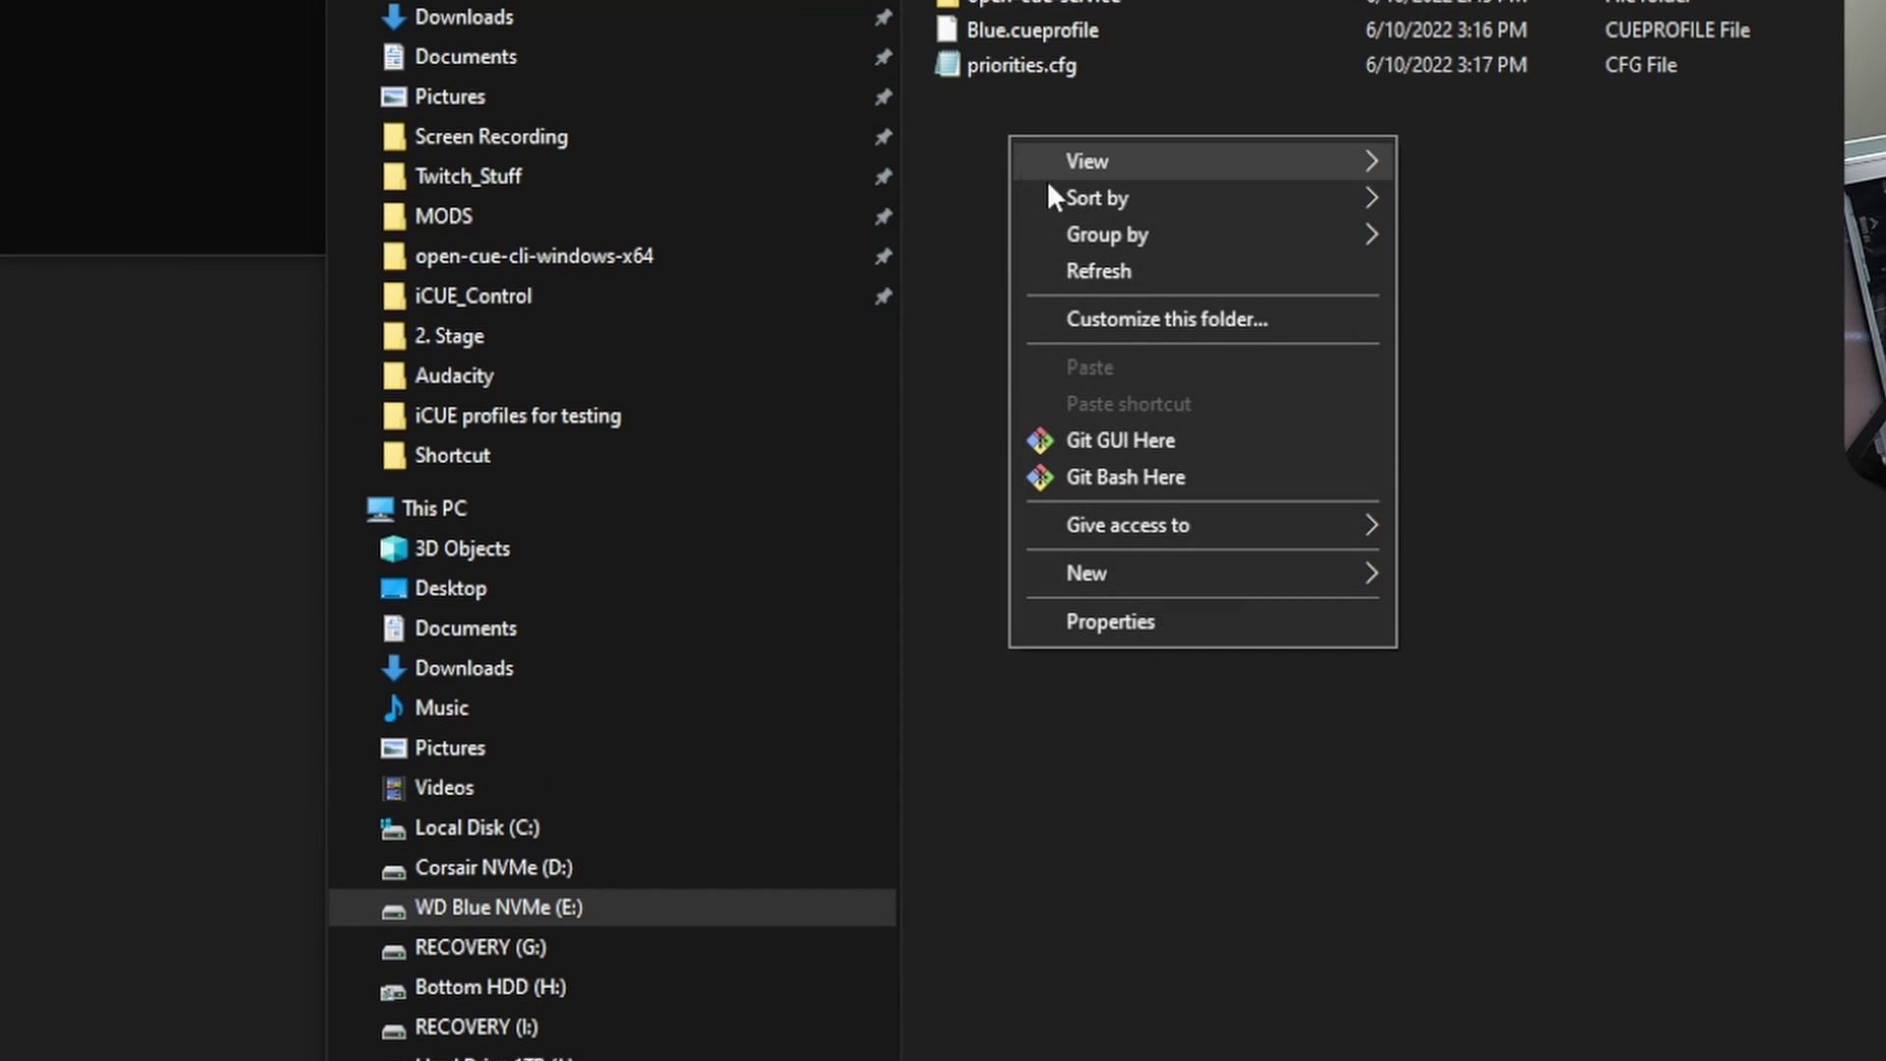
mouse_move(1239, 572)
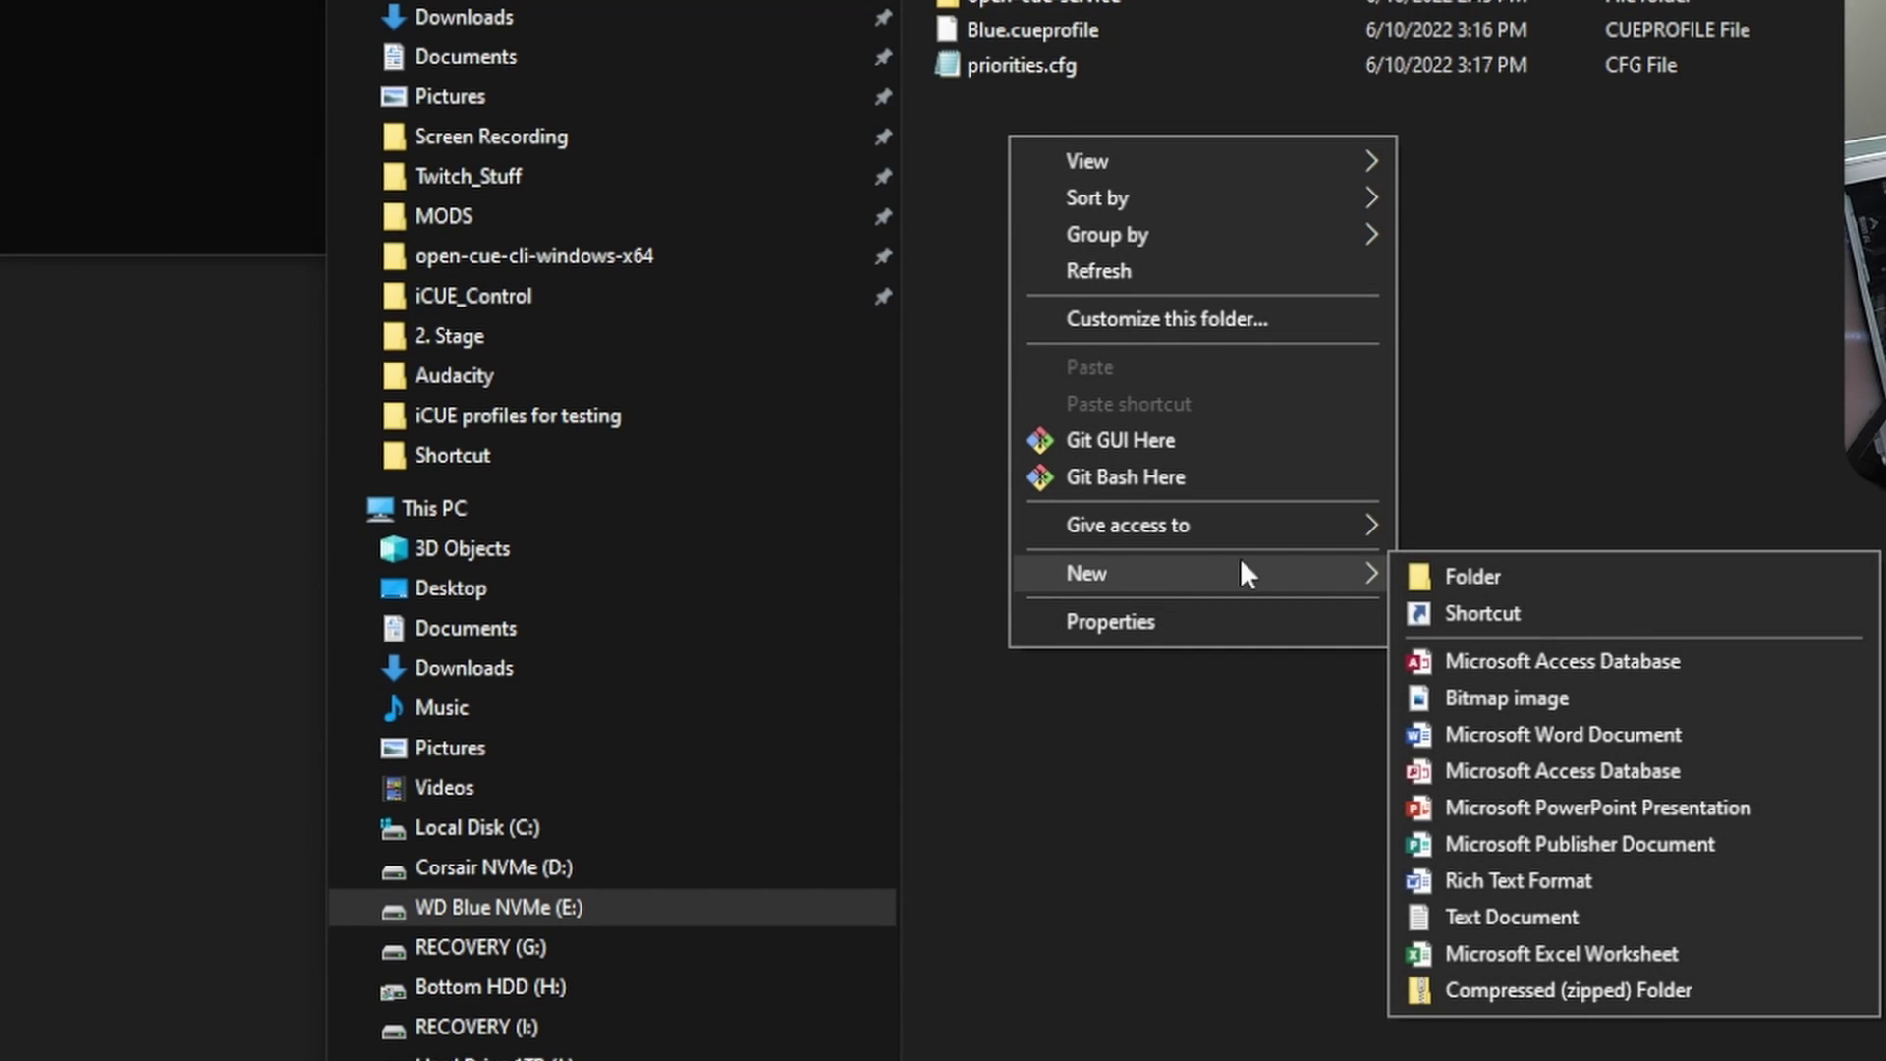
click(1514, 913)
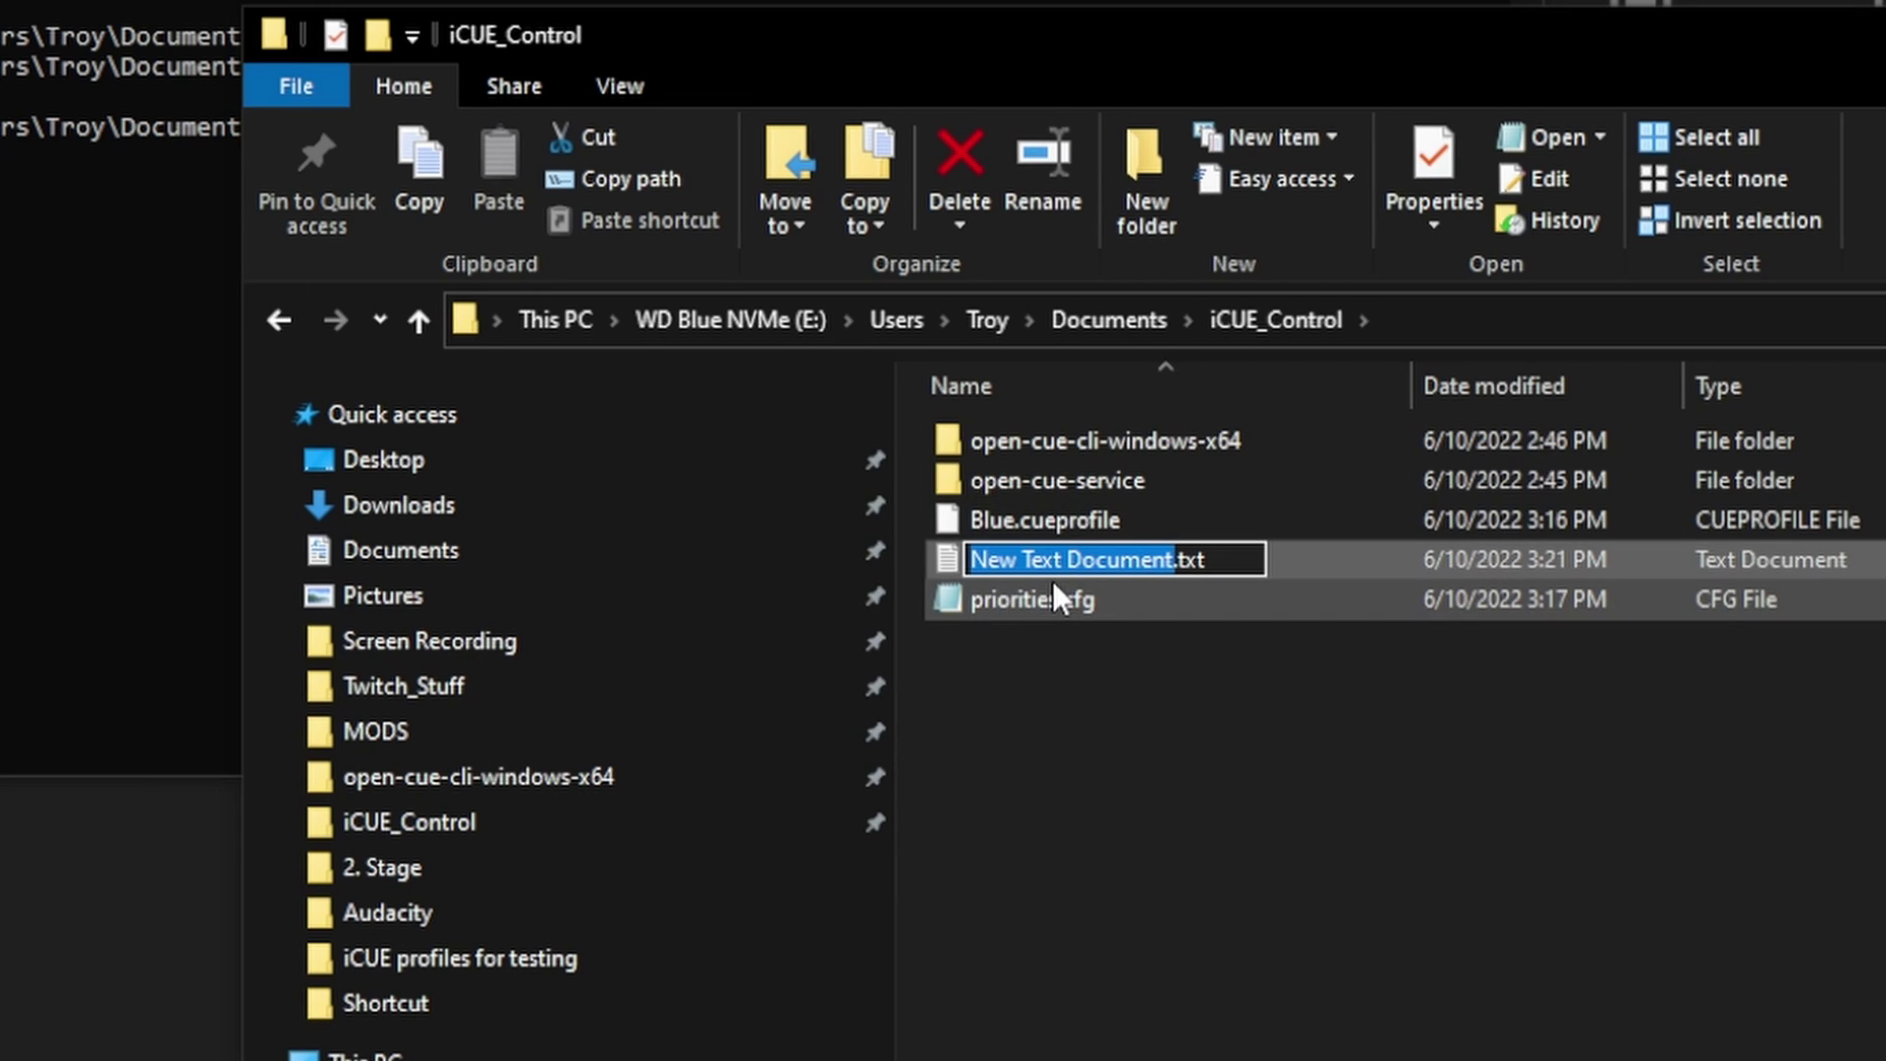
Step: Rename the new text document as Blue.cmd, accepting the file extension change
text(Bl)
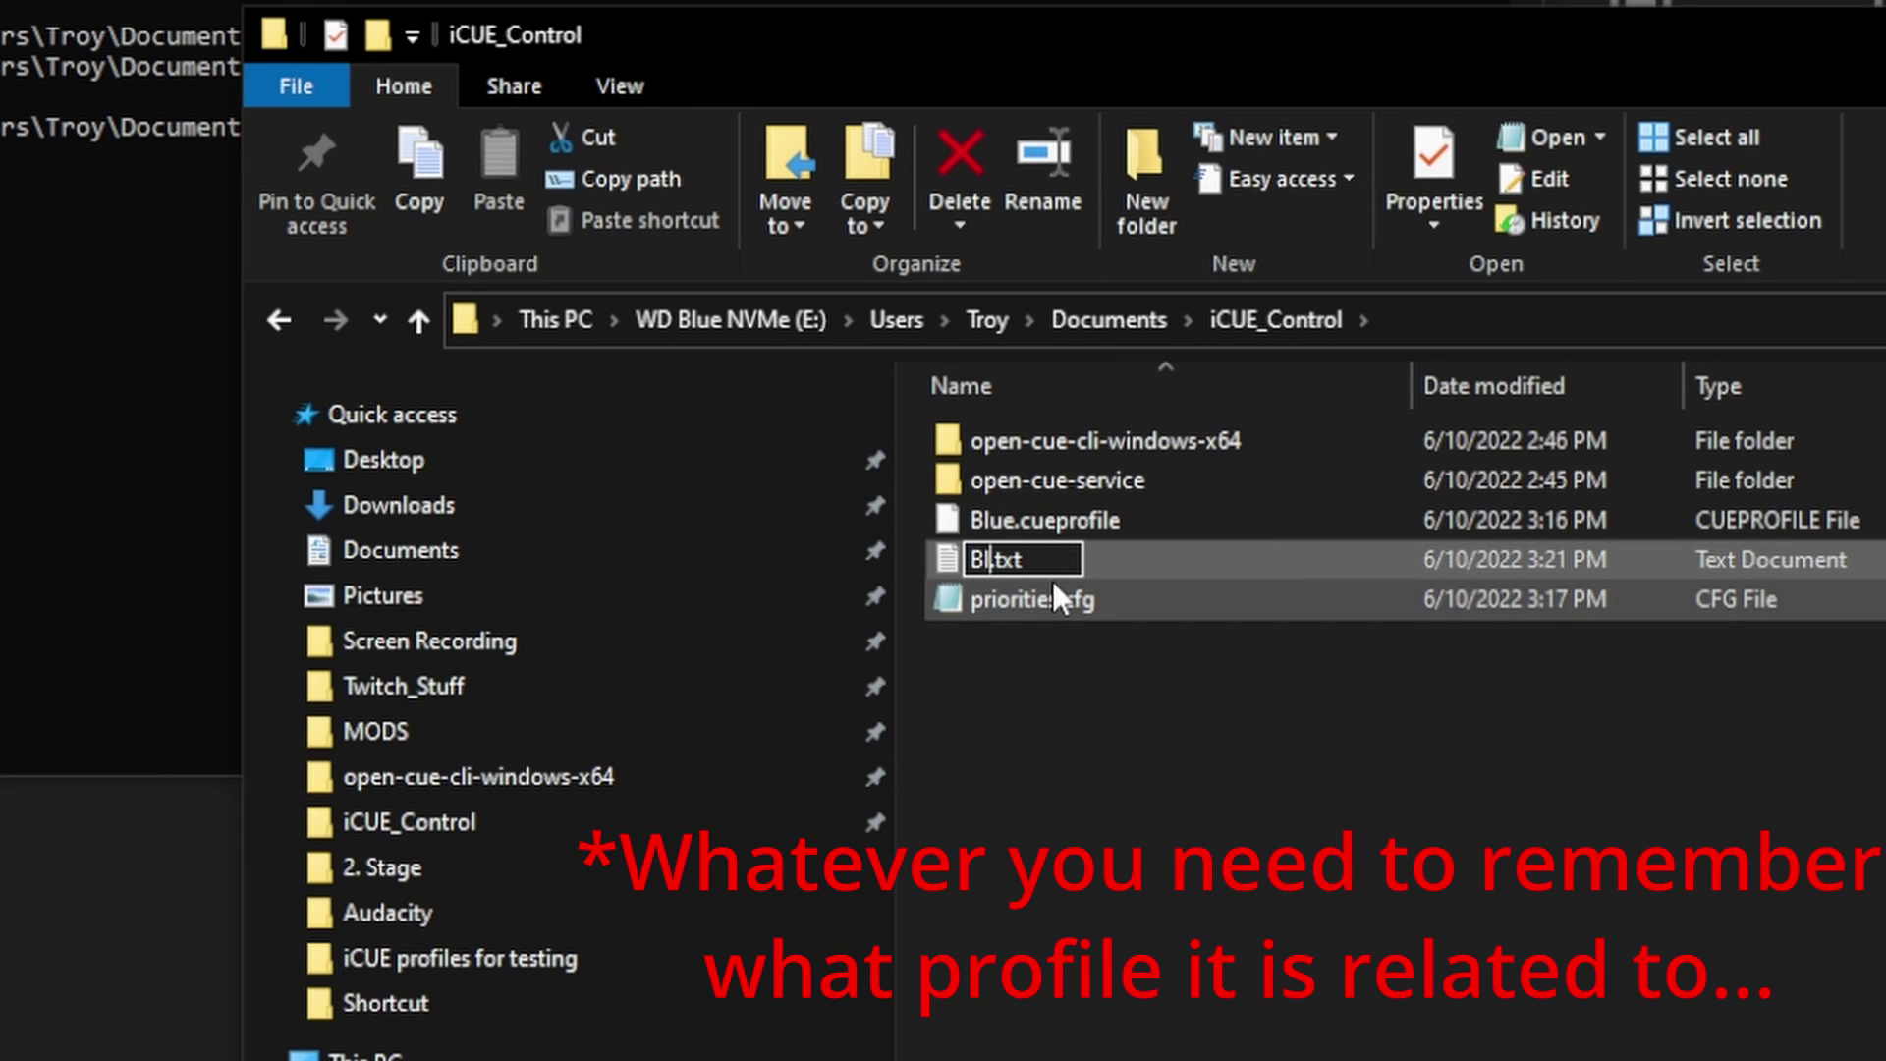
text(ue)
key(Delete)
key(Delete)
key(Delete)
key(Delete)
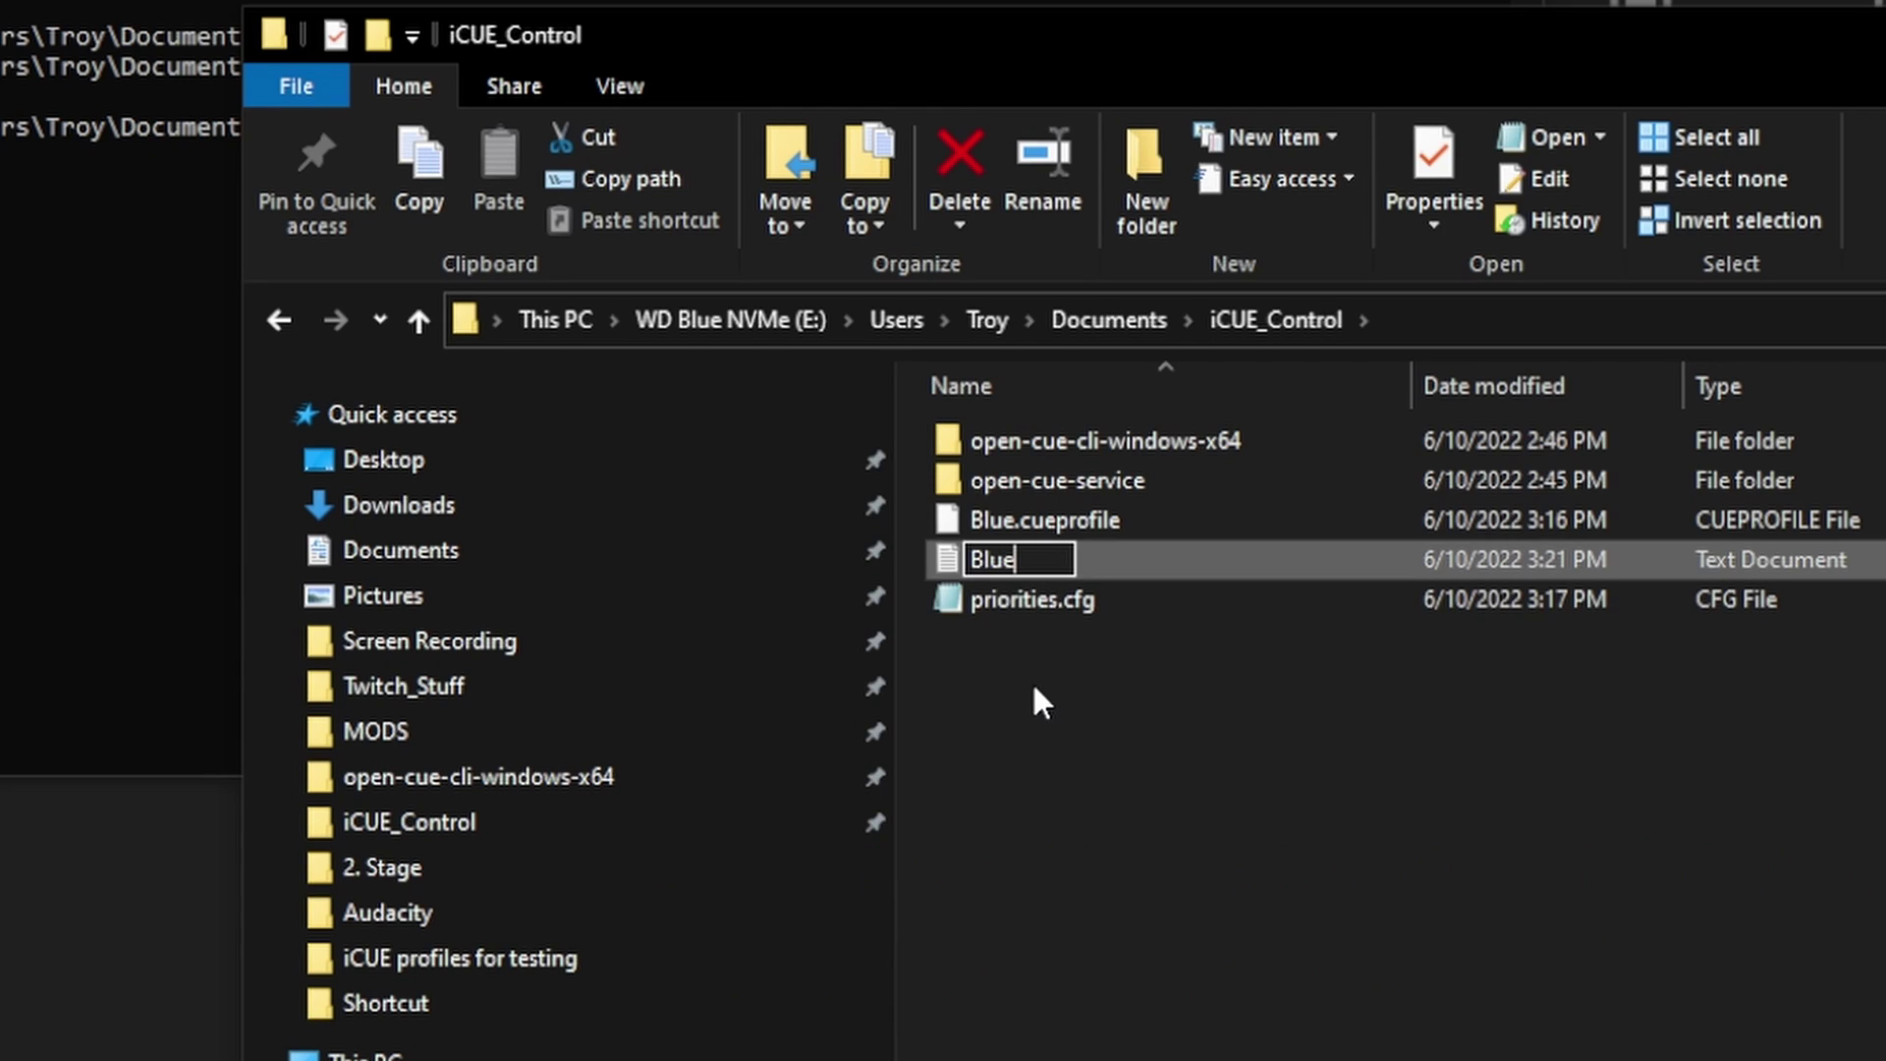
text(.cmd)
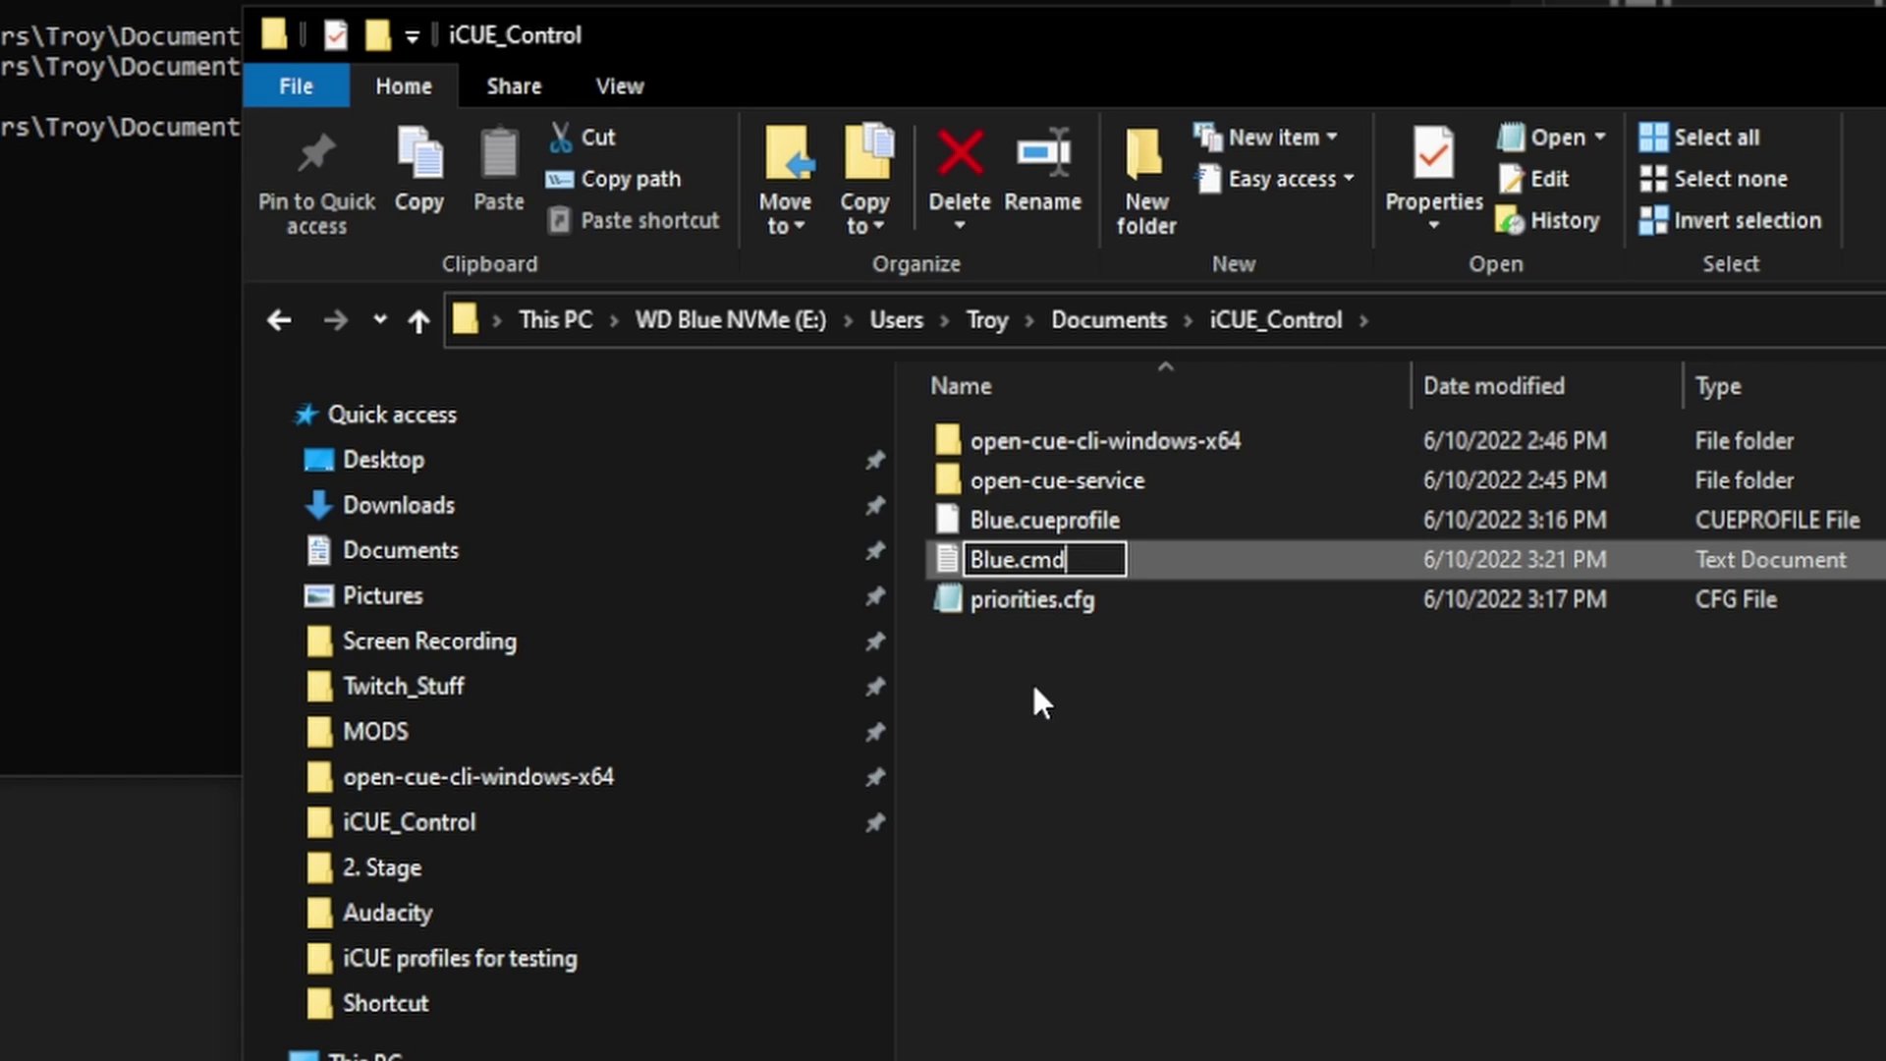
key(Return)
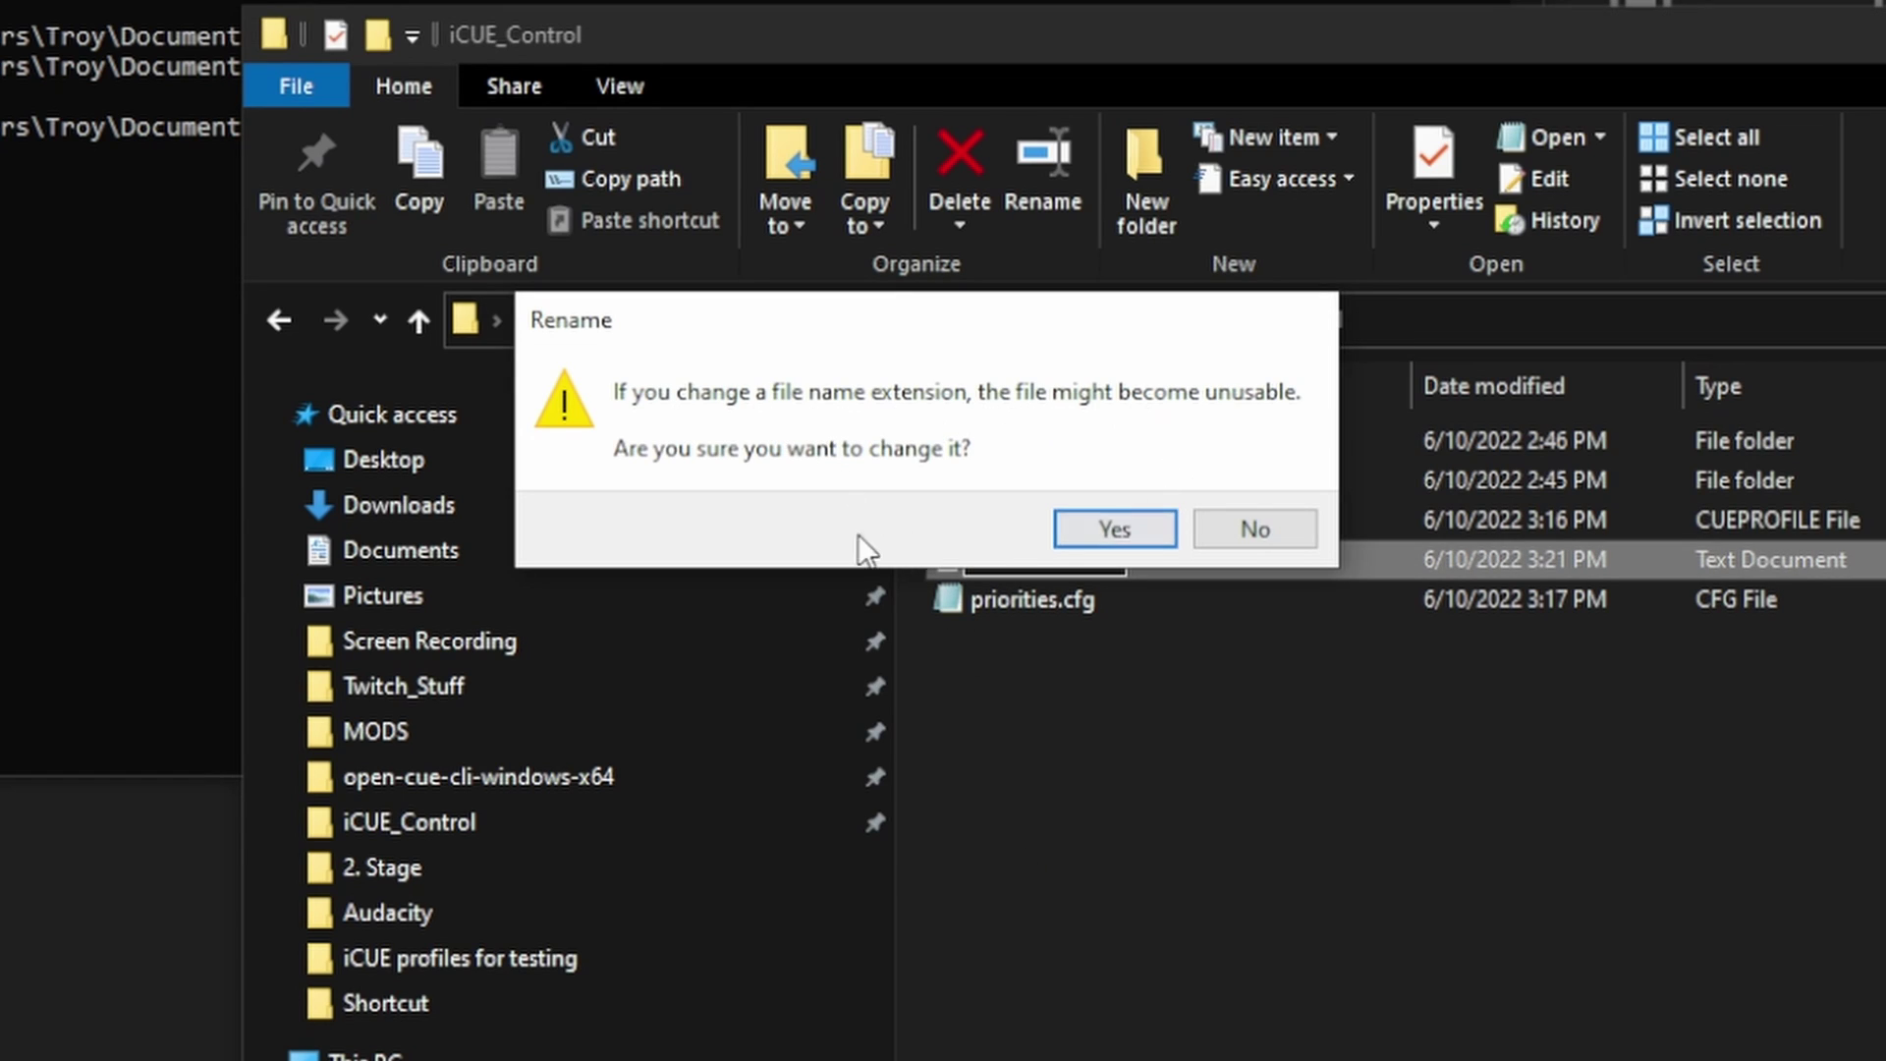
click(1110, 528)
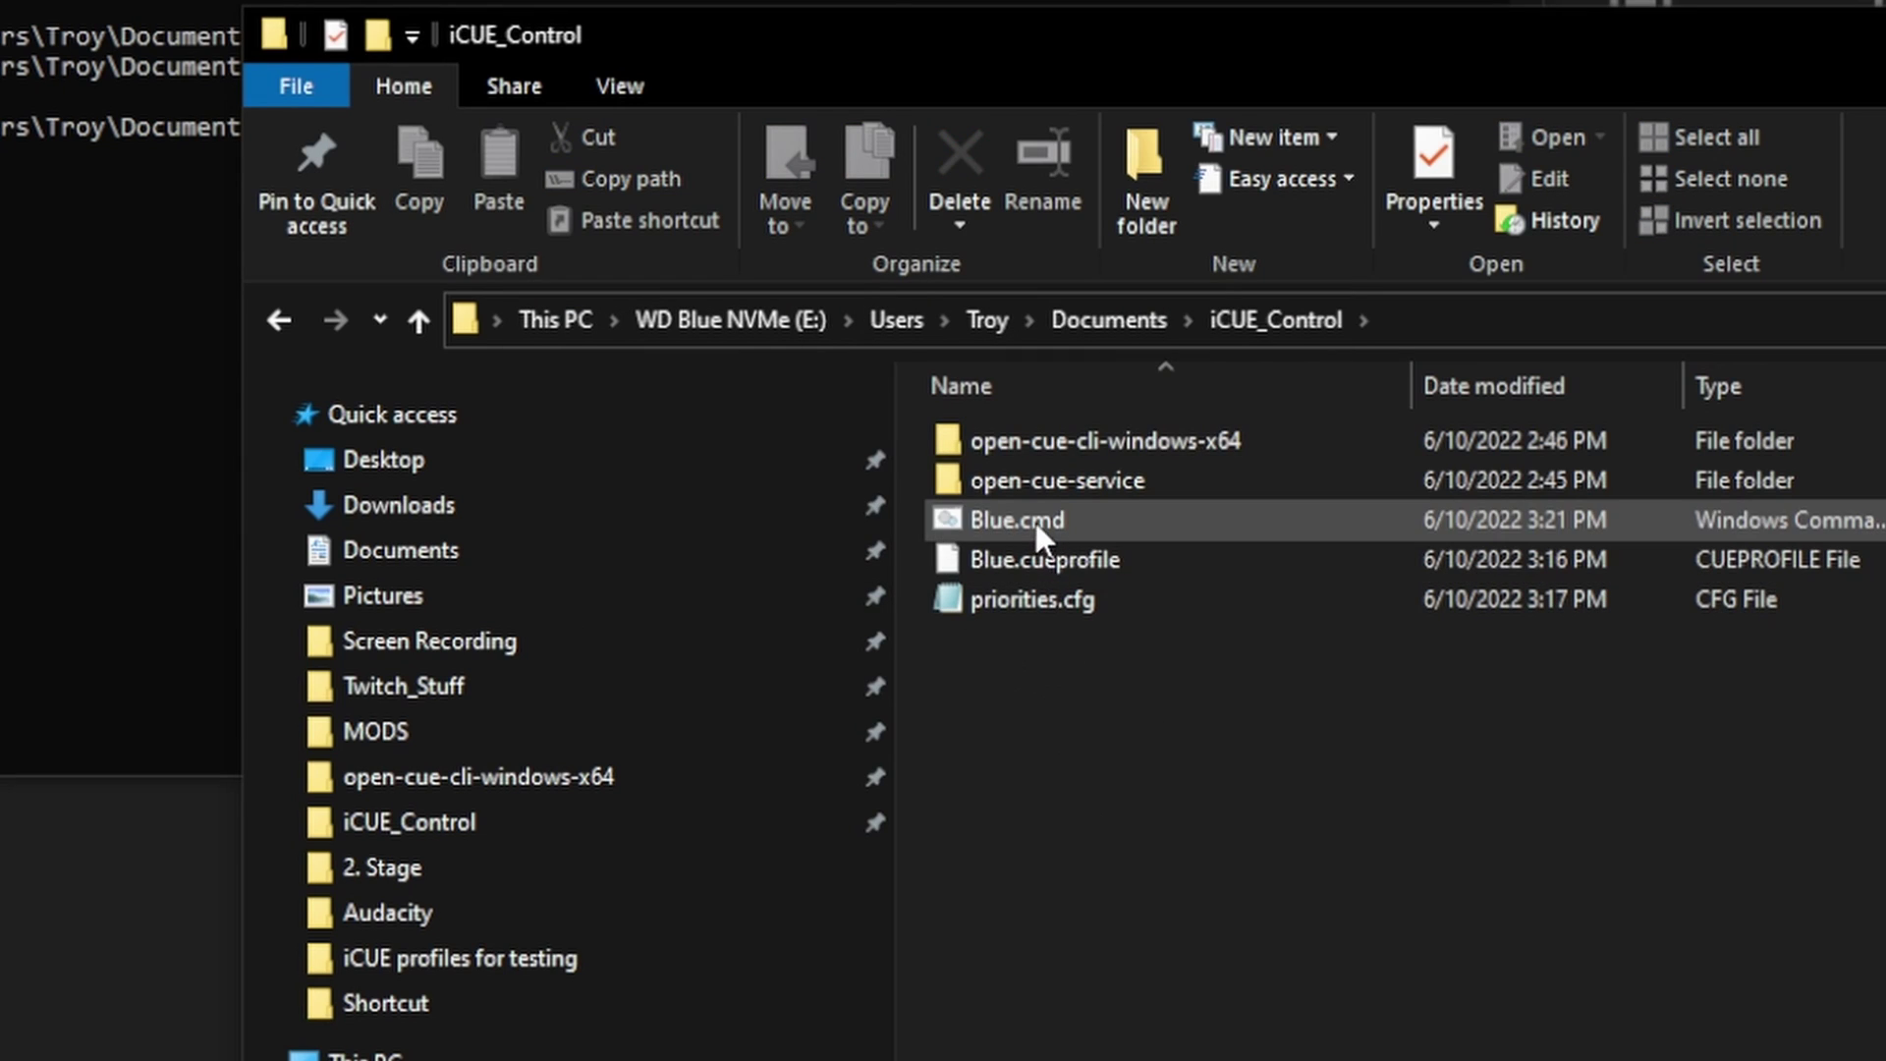
Step: Edit Blue.cmd to contain the full-path open-cue-cli command with profile activate Blue, save it, and run the script
click(1027, 523)
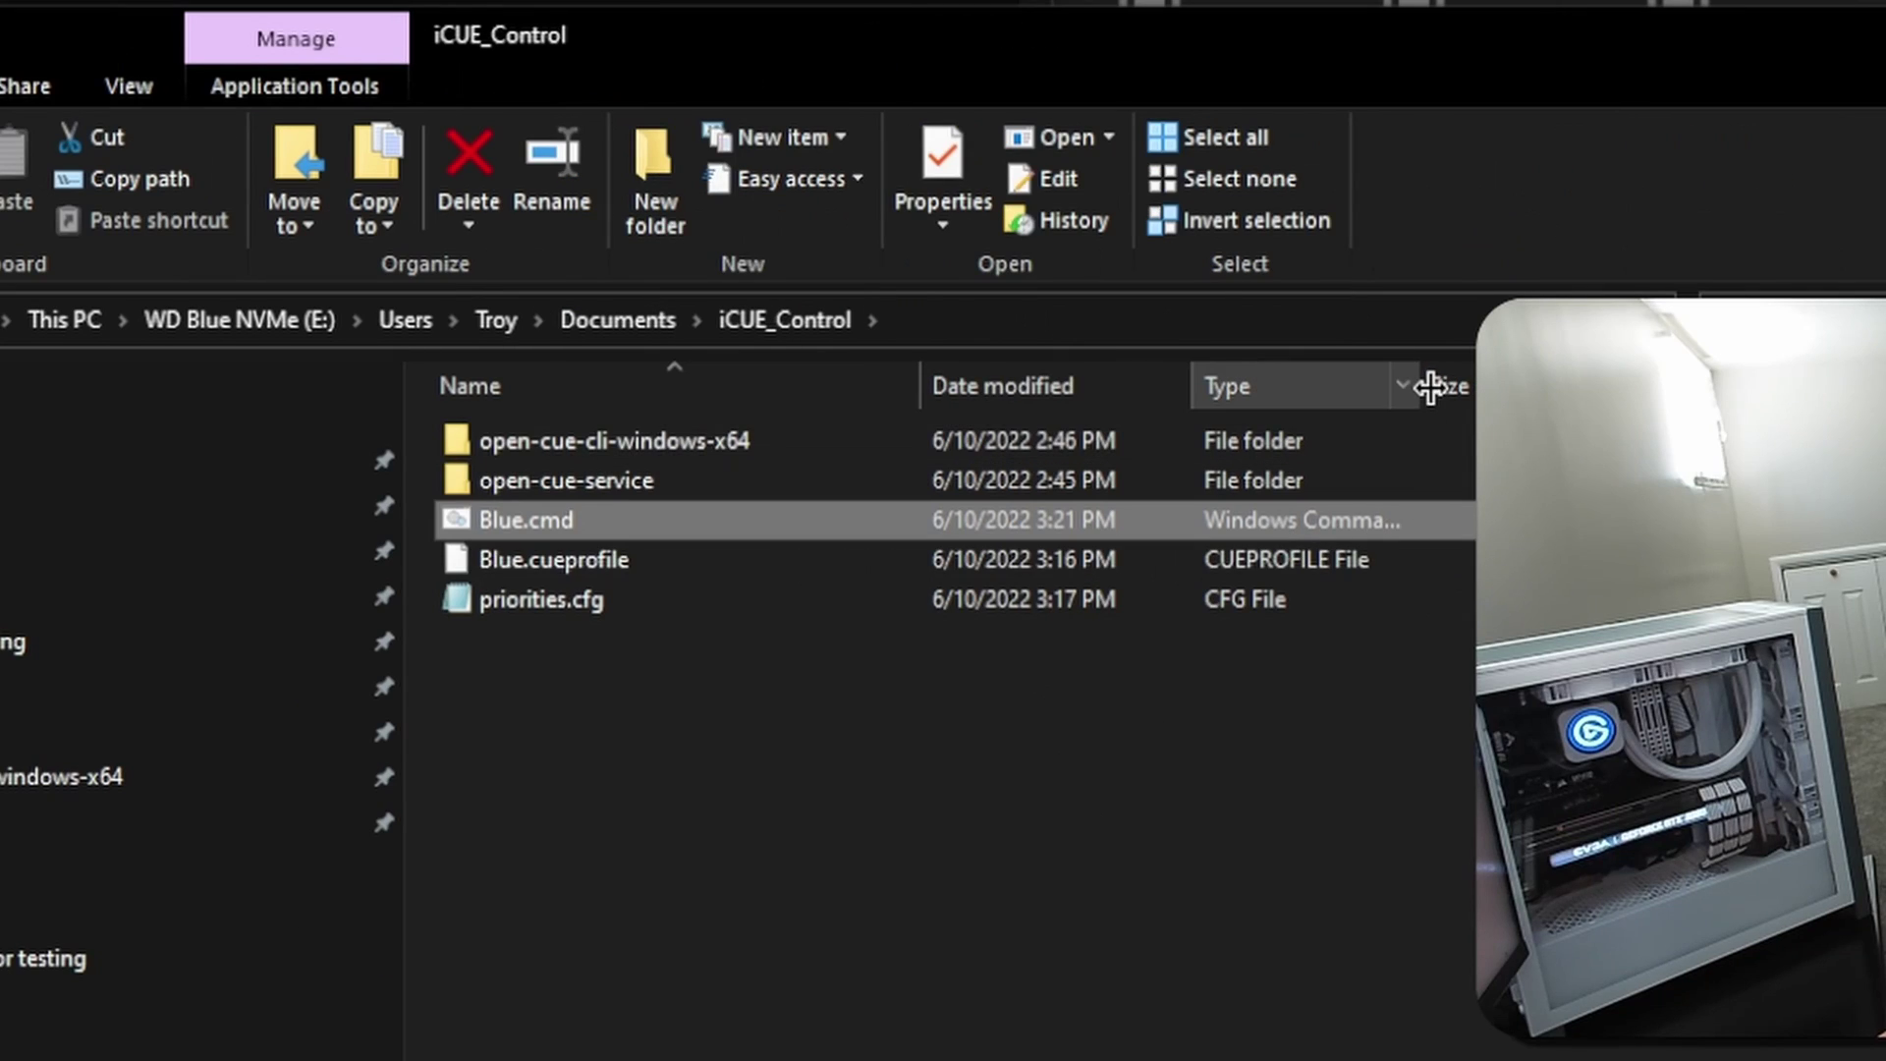
double_click(1431, 383)
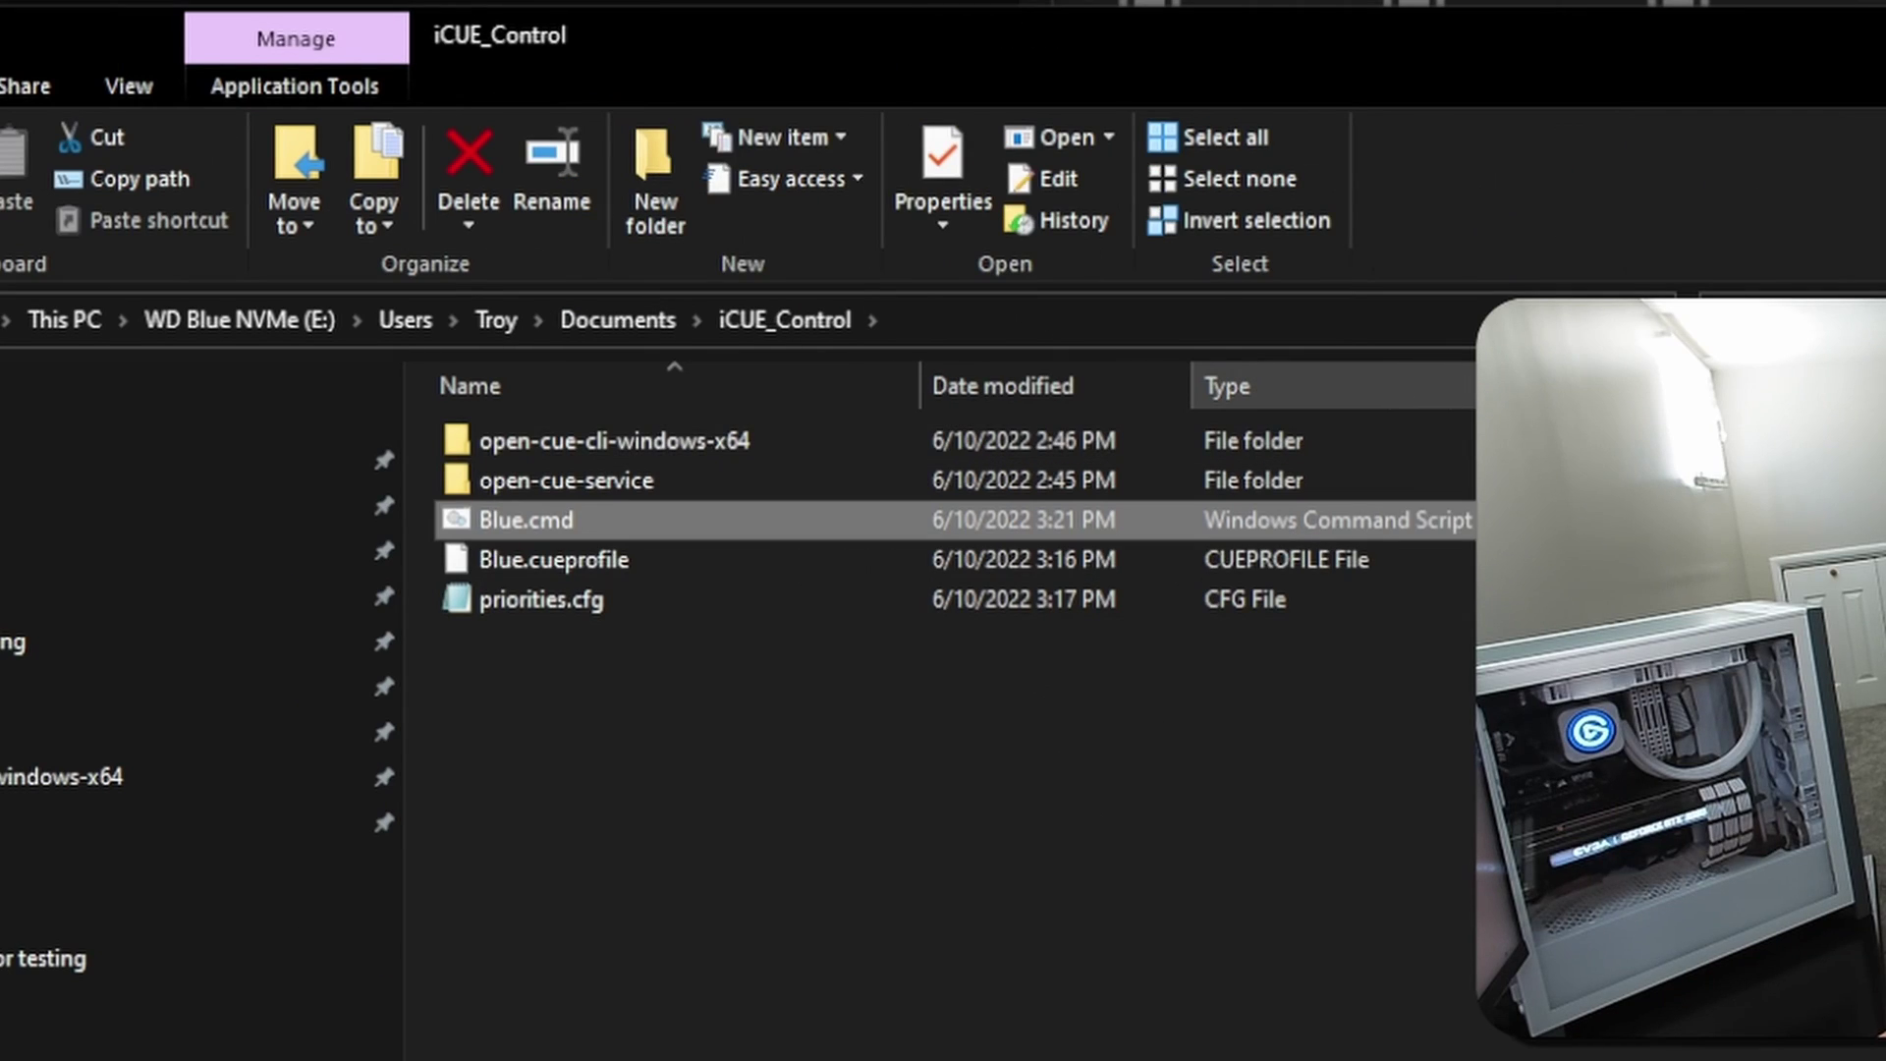
right_click(519, 515)
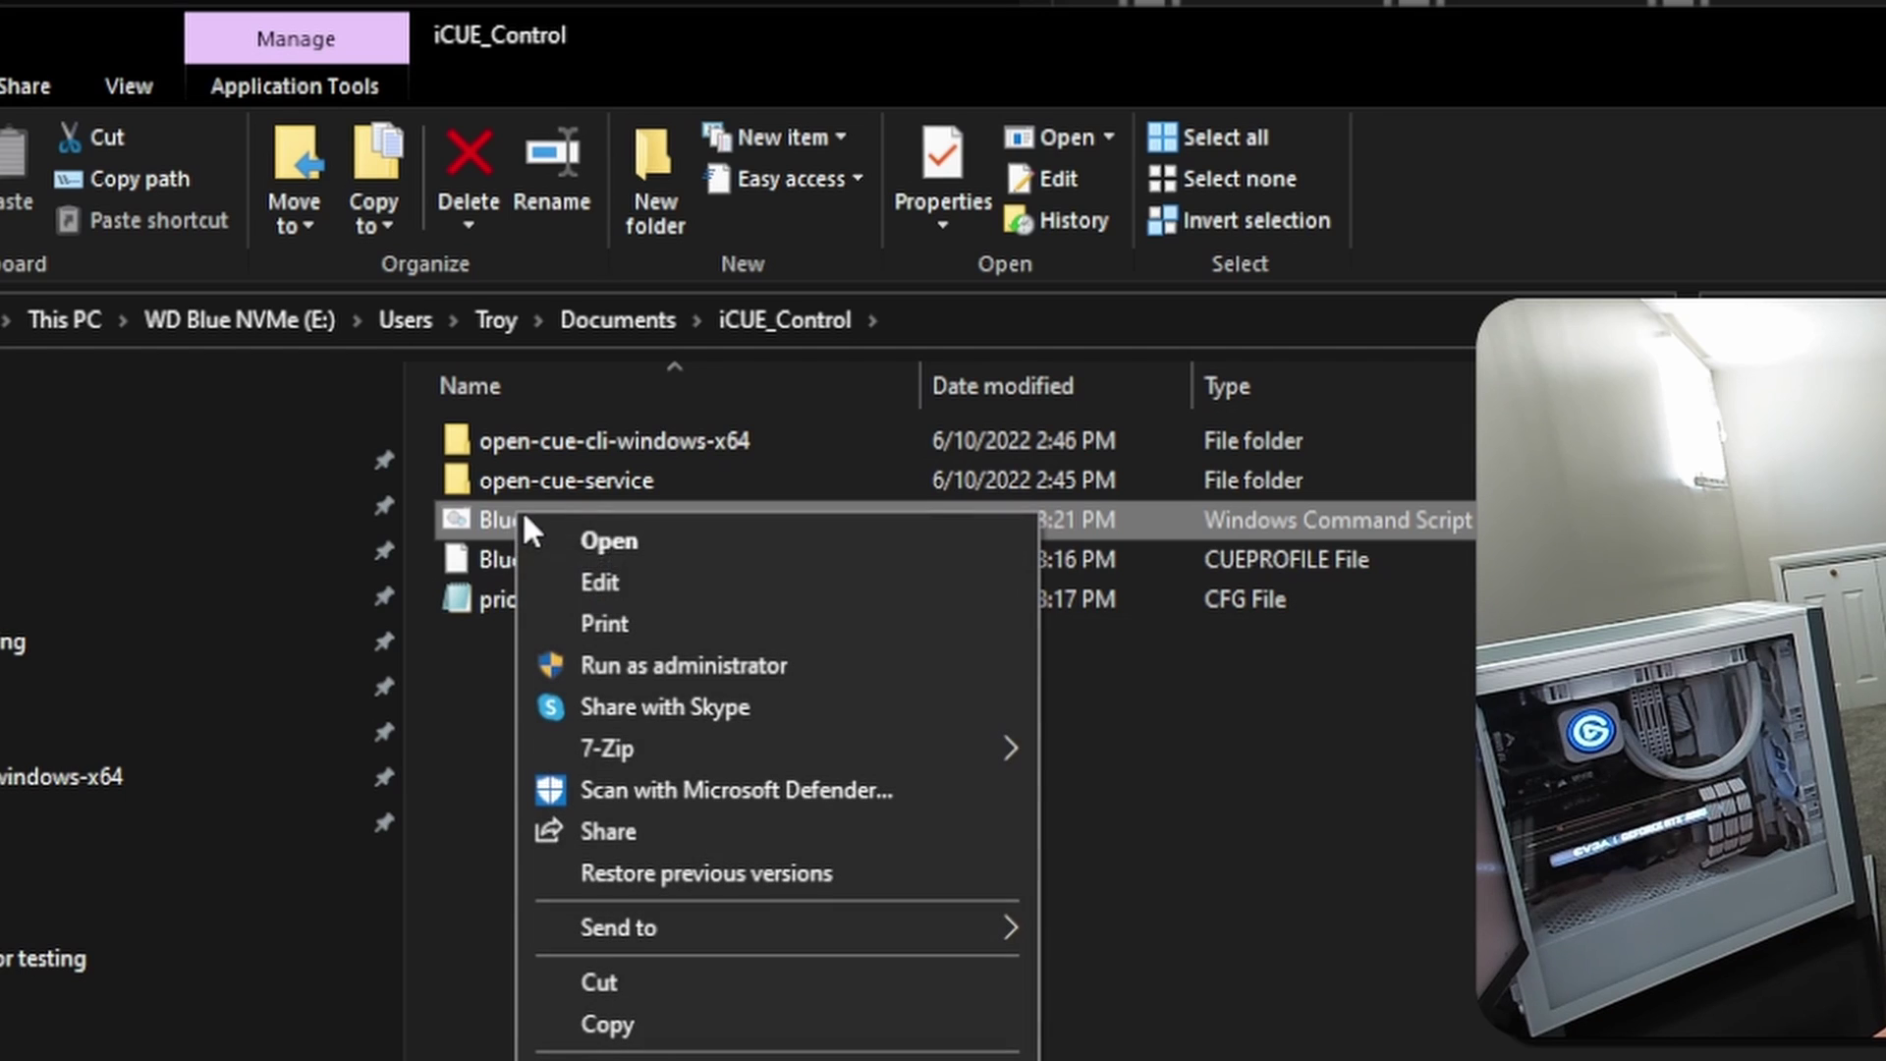
click(625, 579)
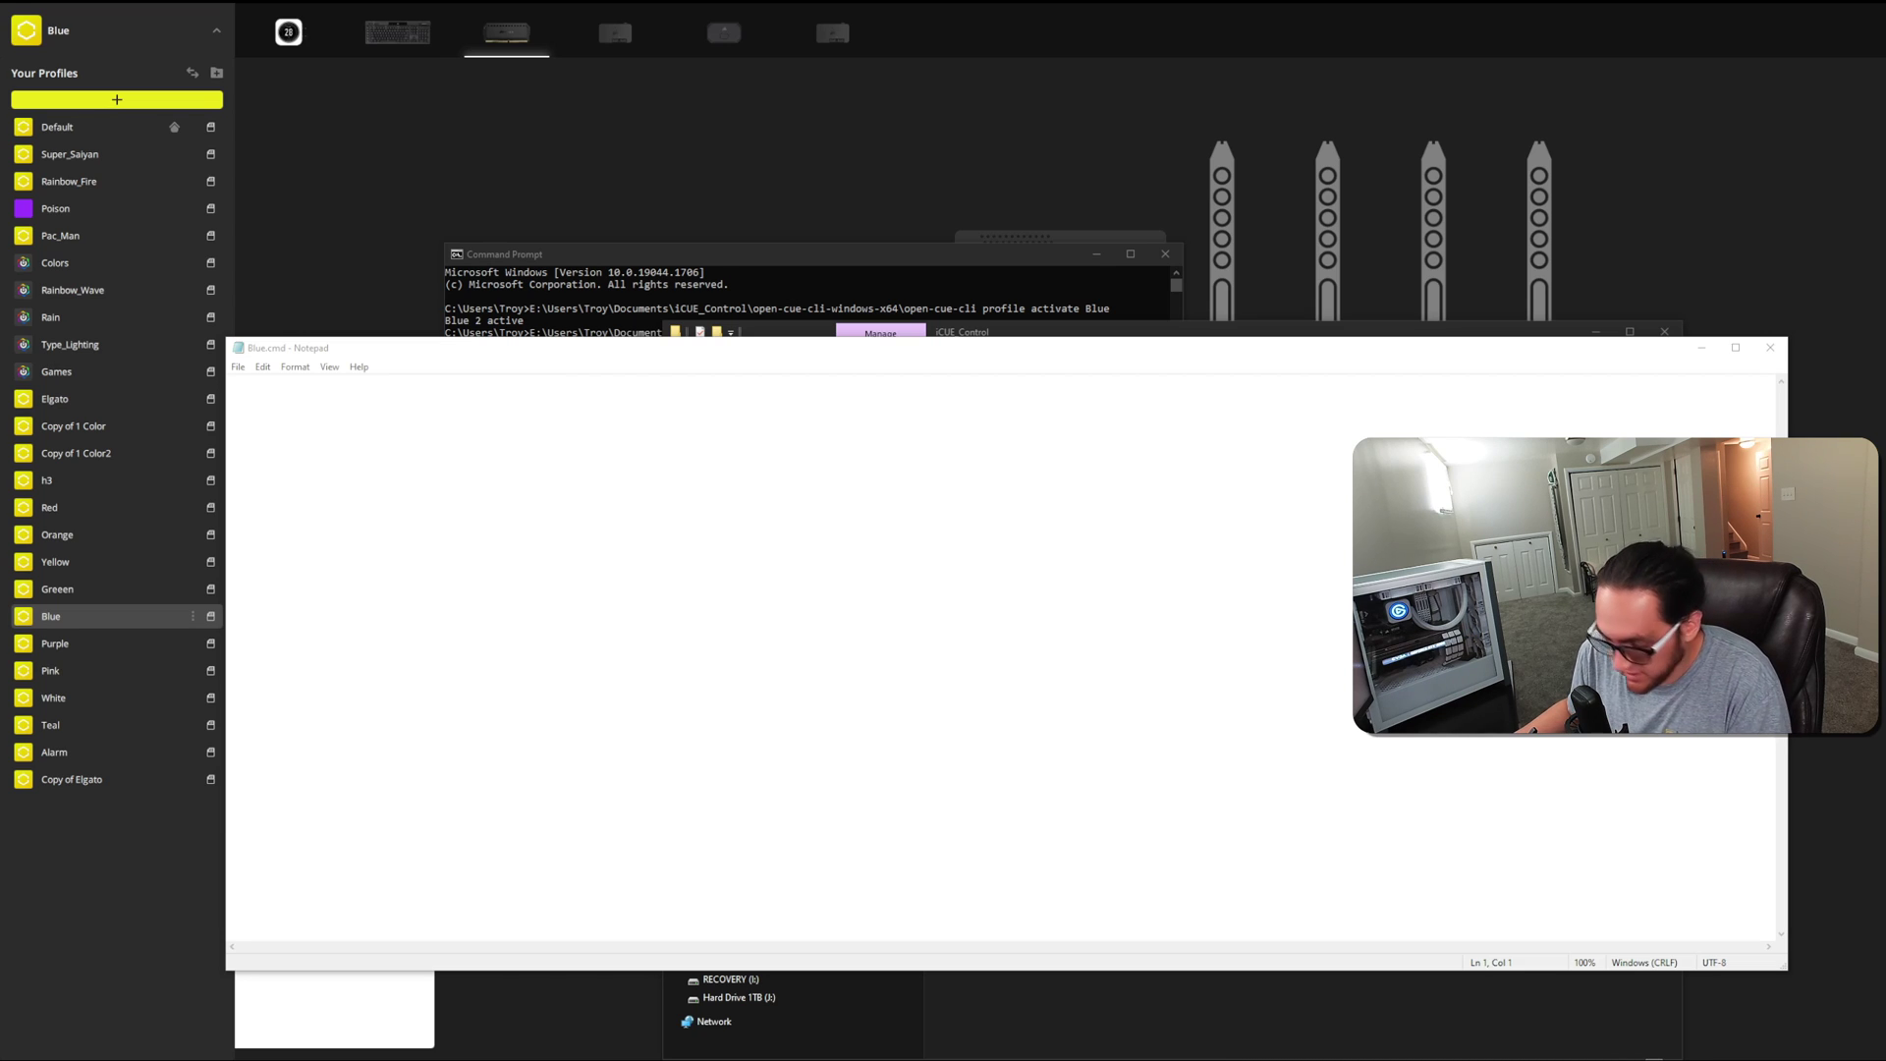
click(409, 412)
text(E:\Users\Troy\Documents\iCUE_Control\open-cue-cli-windows-x64\open-cue-cli profile activate Blue)
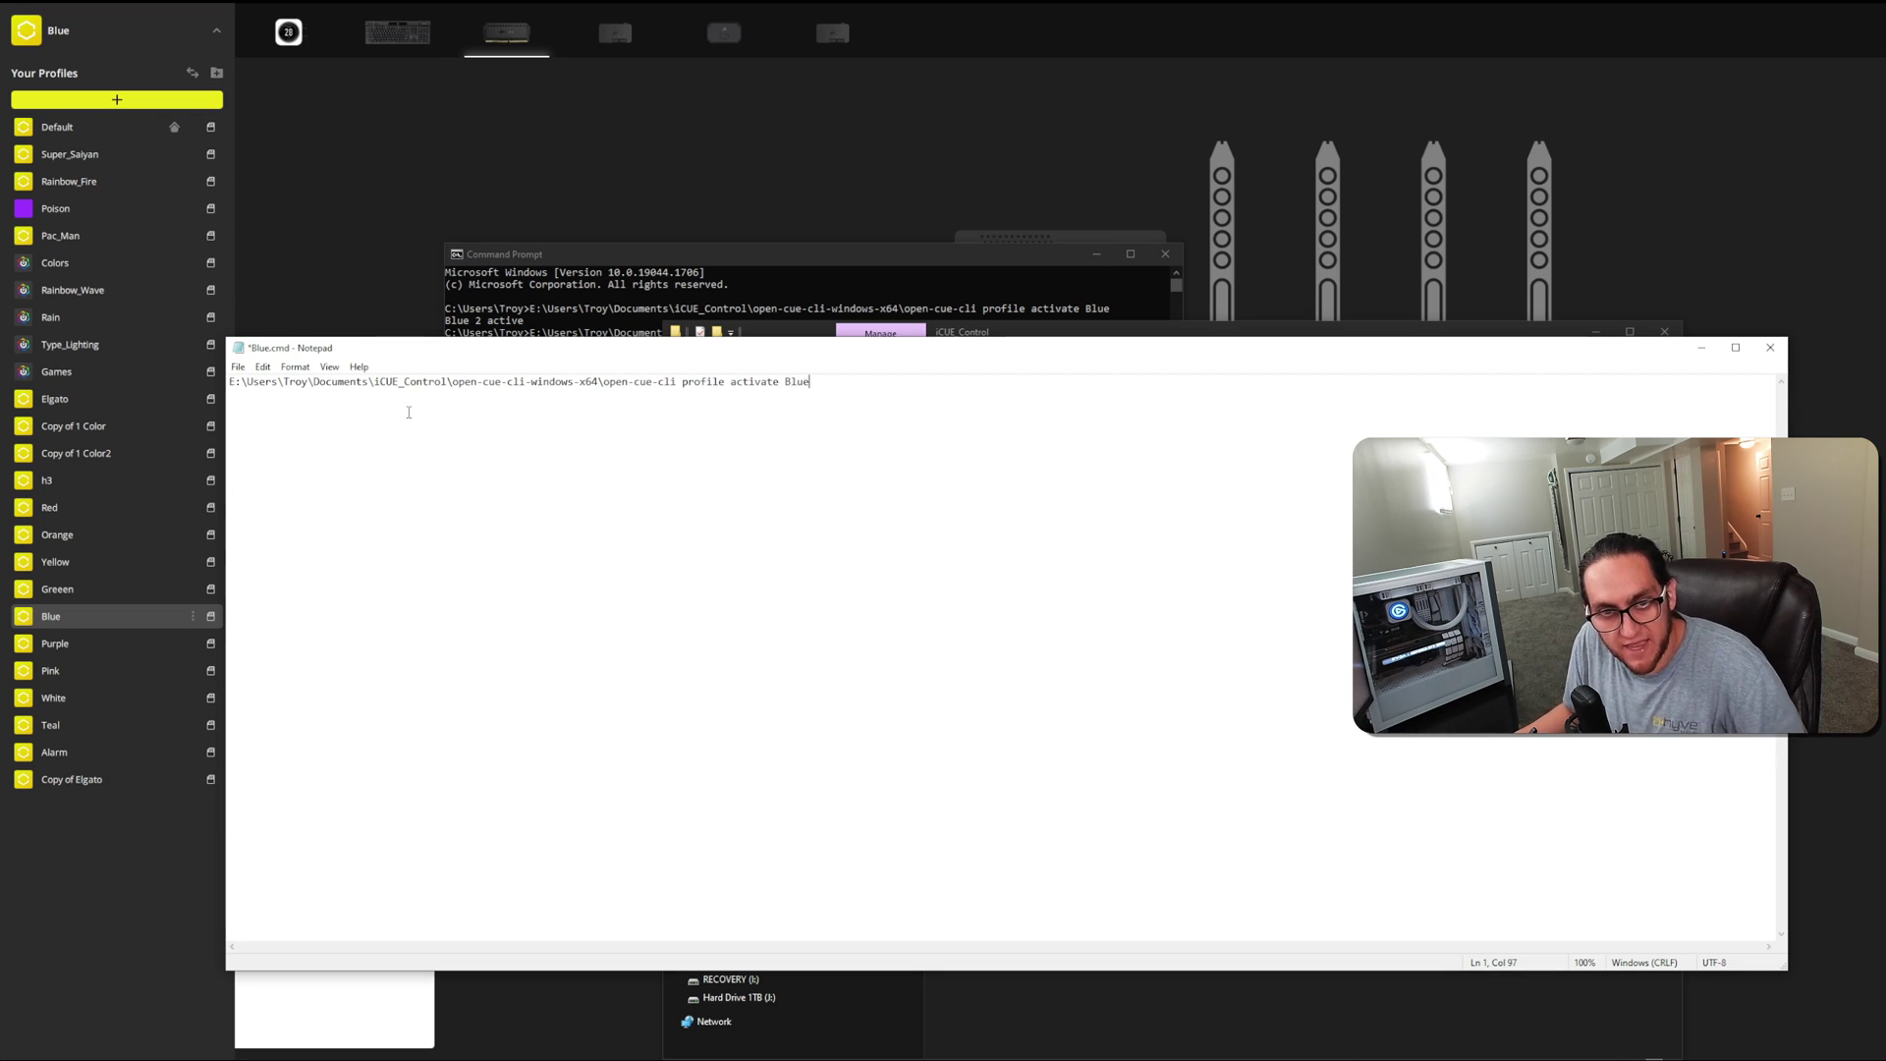
click(237, 366)
click(269, 434)
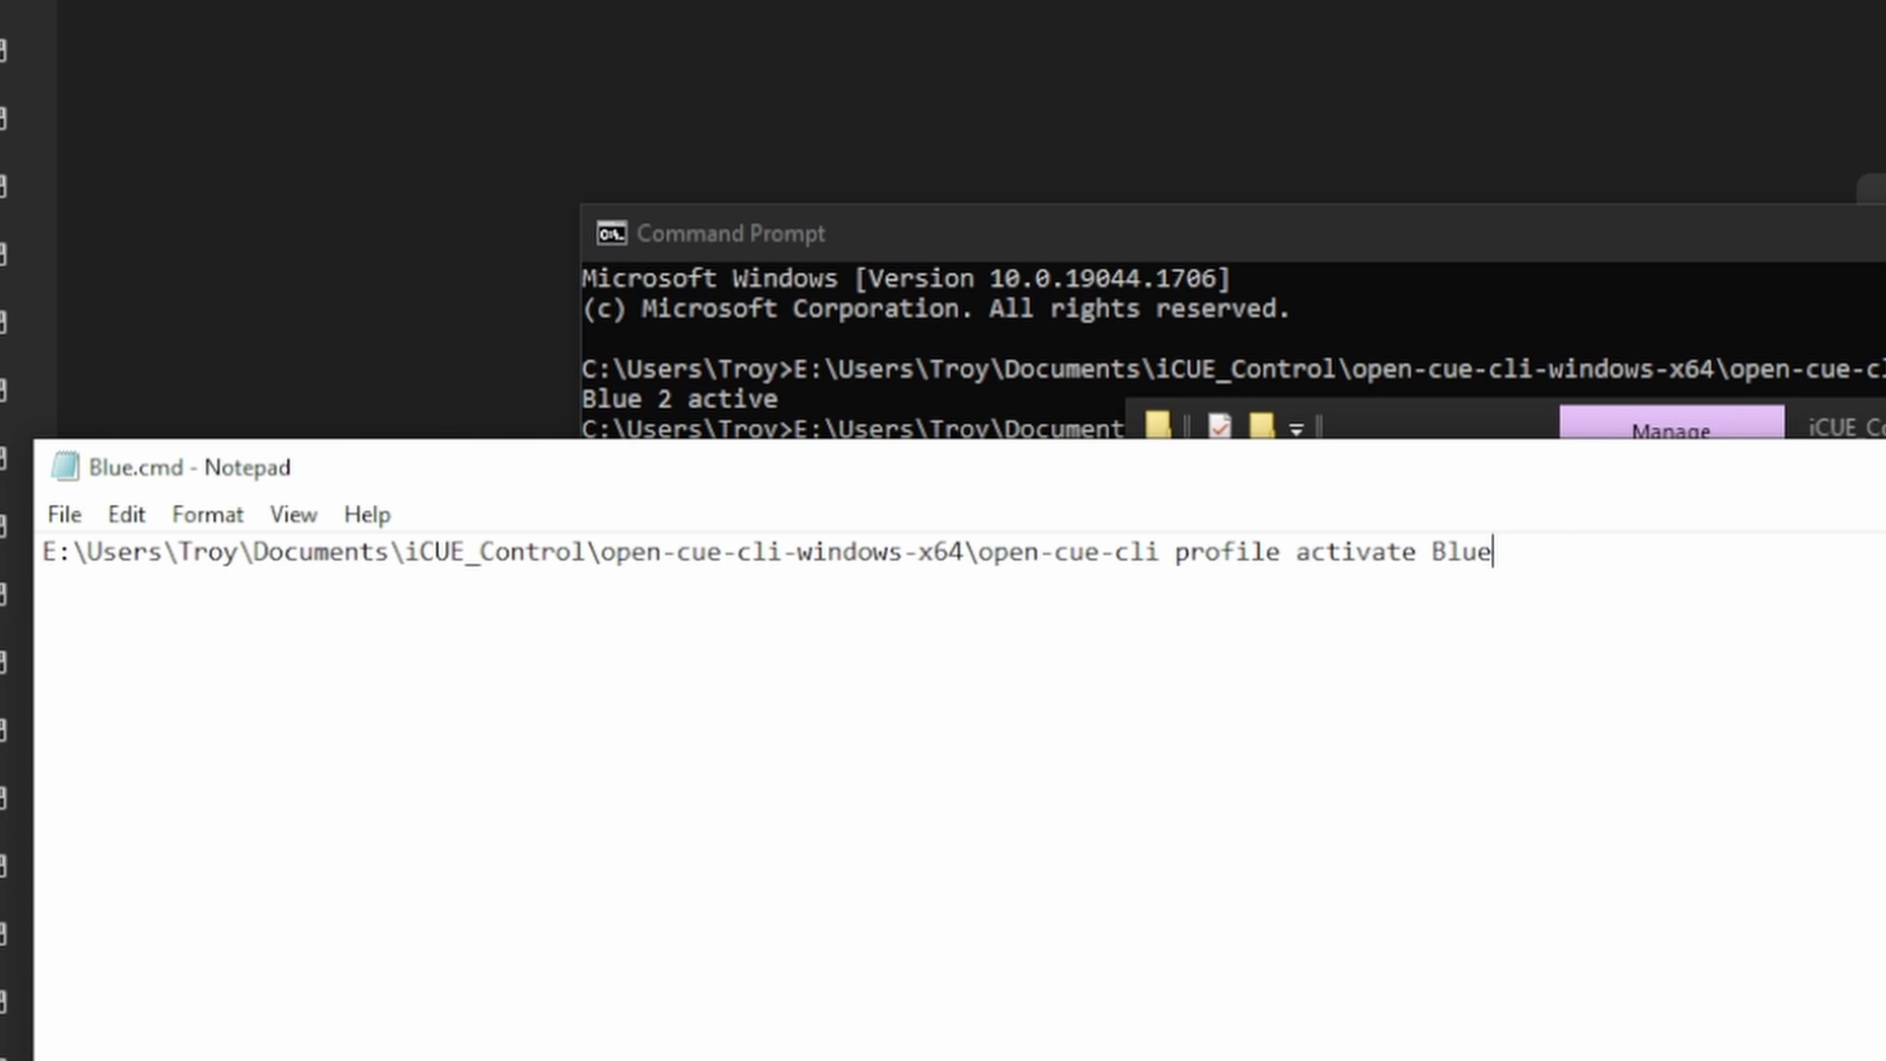
key(alt+F4)
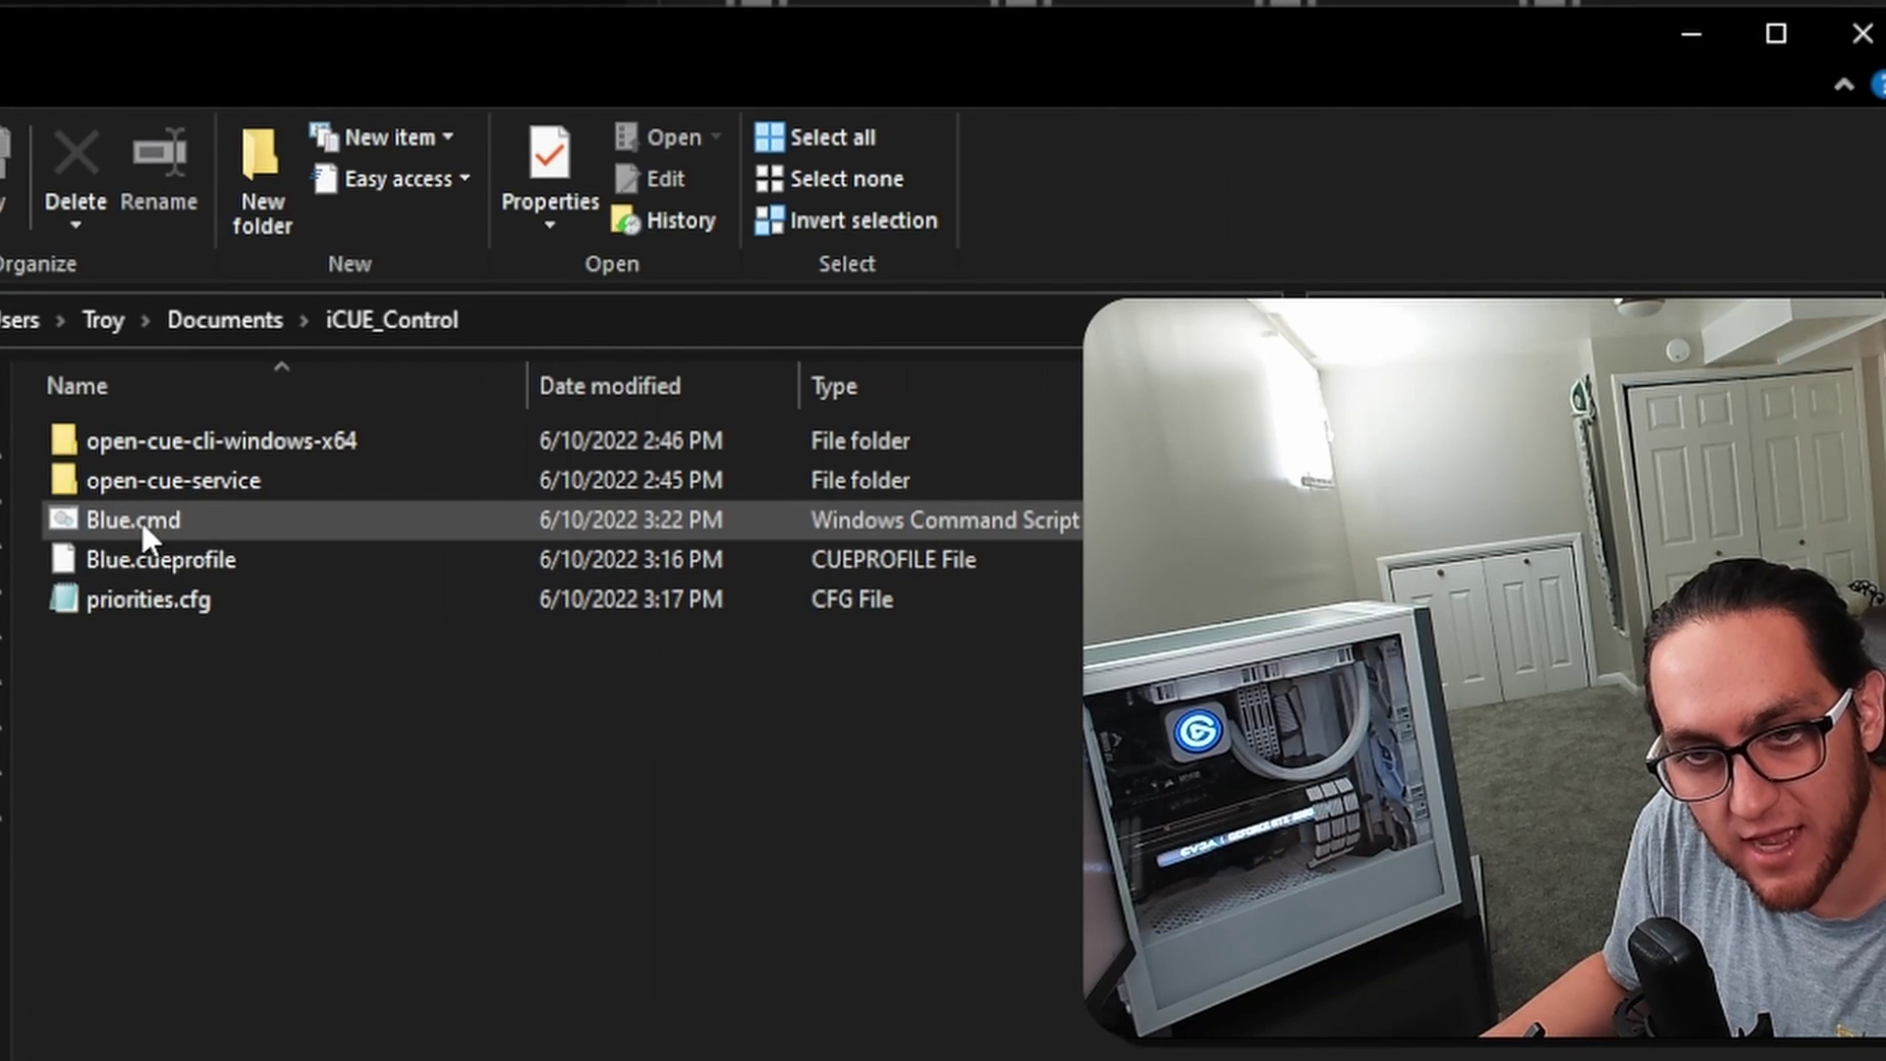
click(138, 518)
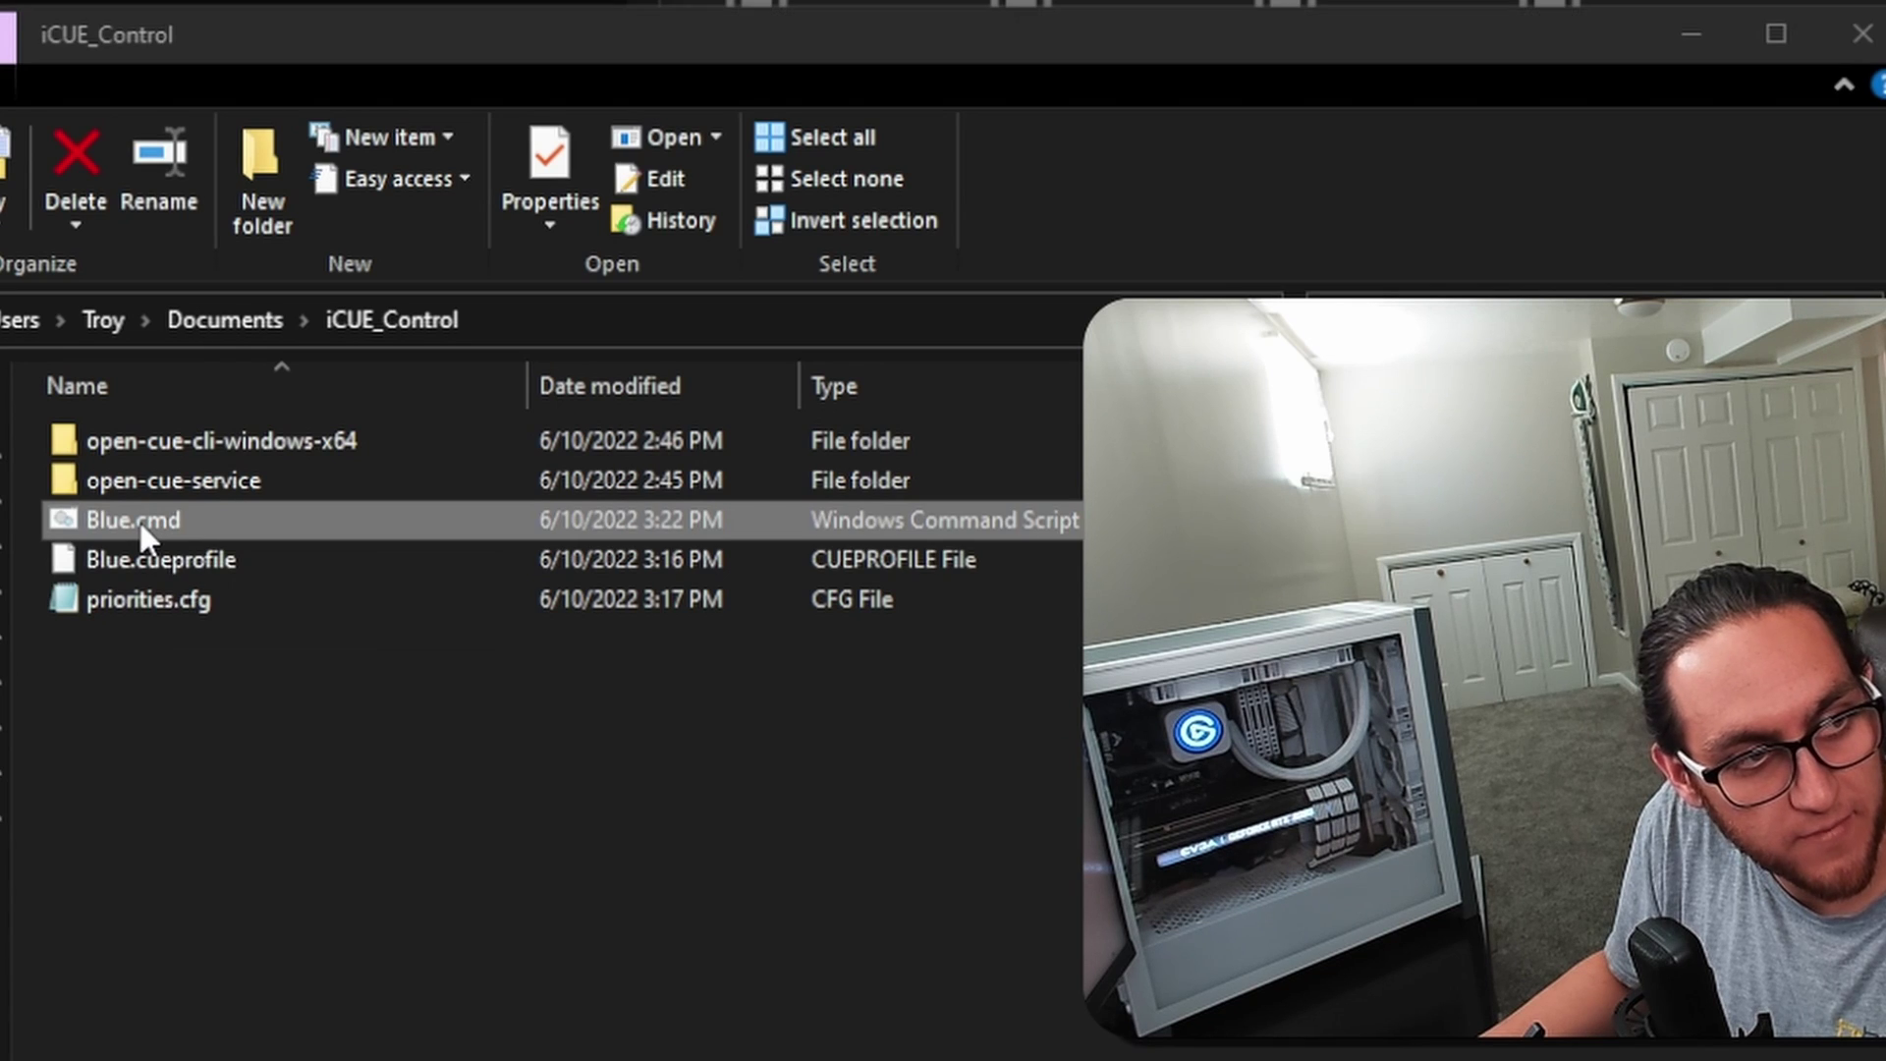
double_click(165, 522)
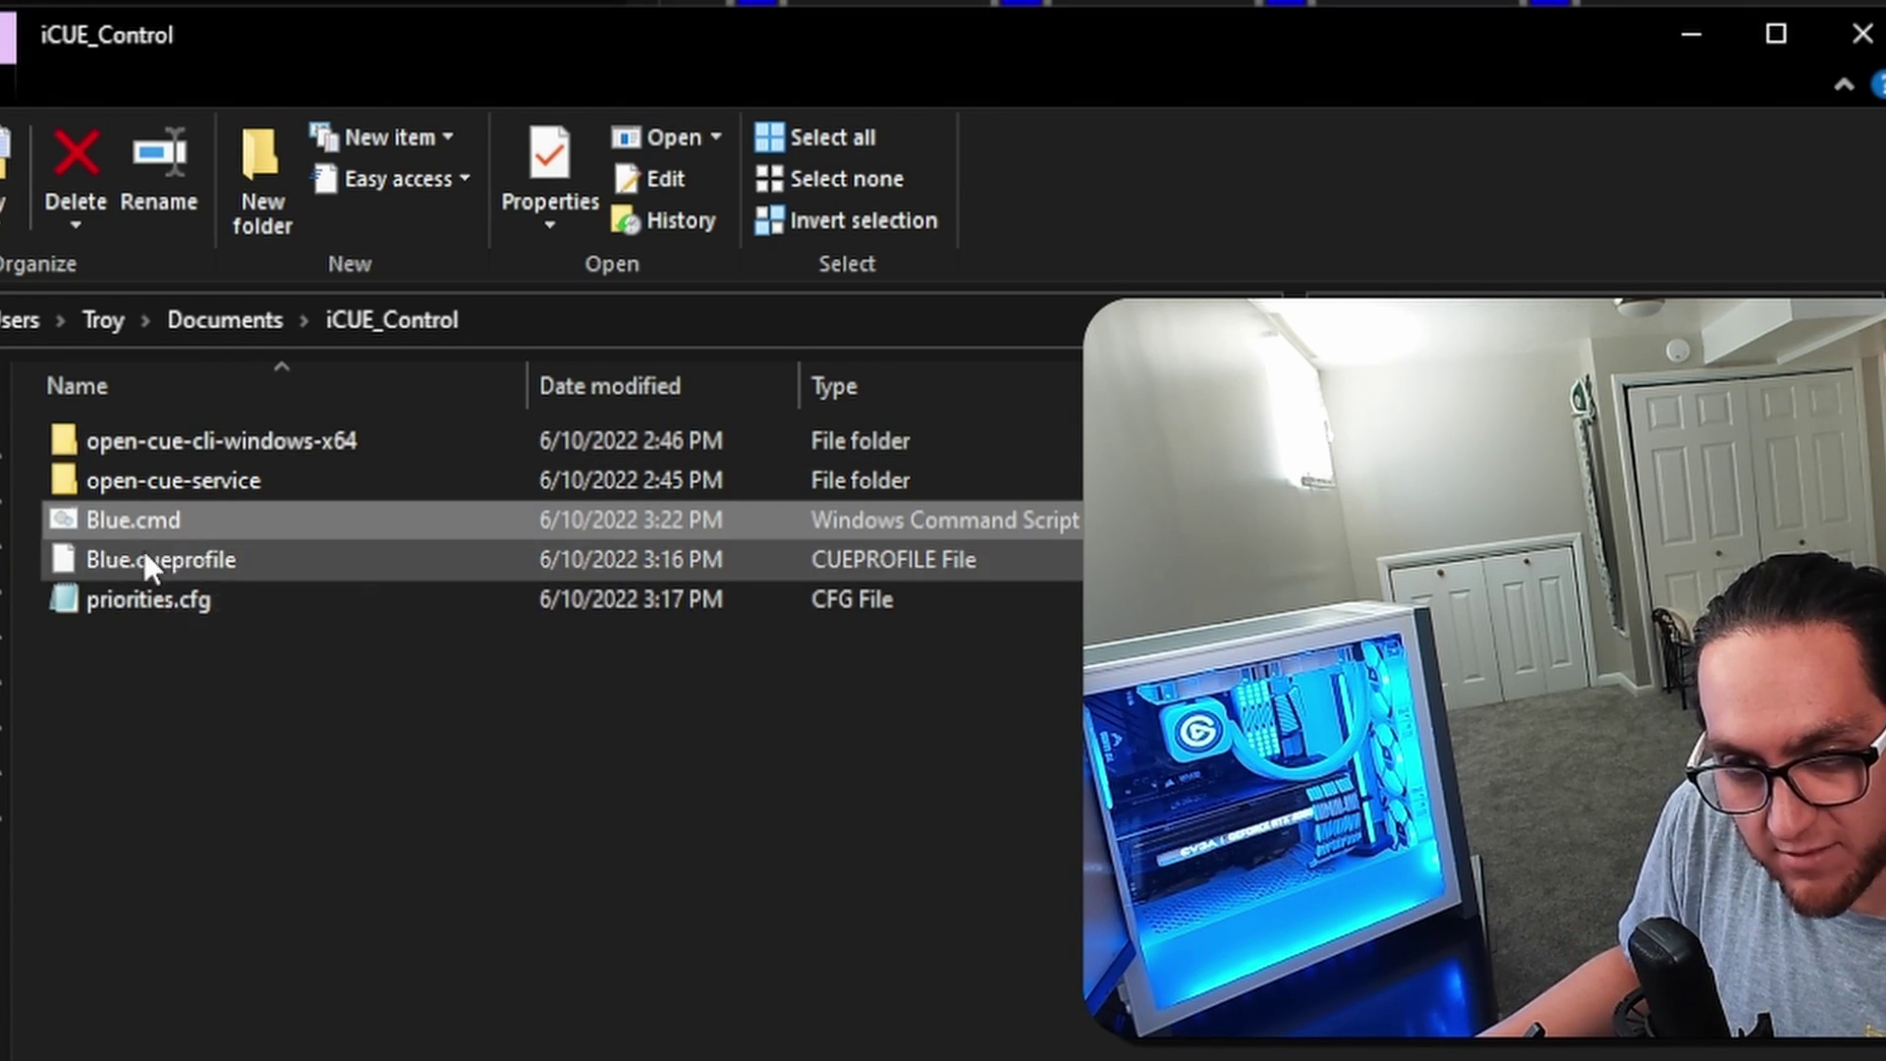
Step: Reopen Blue.cmd for editing and replace its text with the full-path open-cue-cli sdk deactivate-all-profiles command
right_click(137, 523)
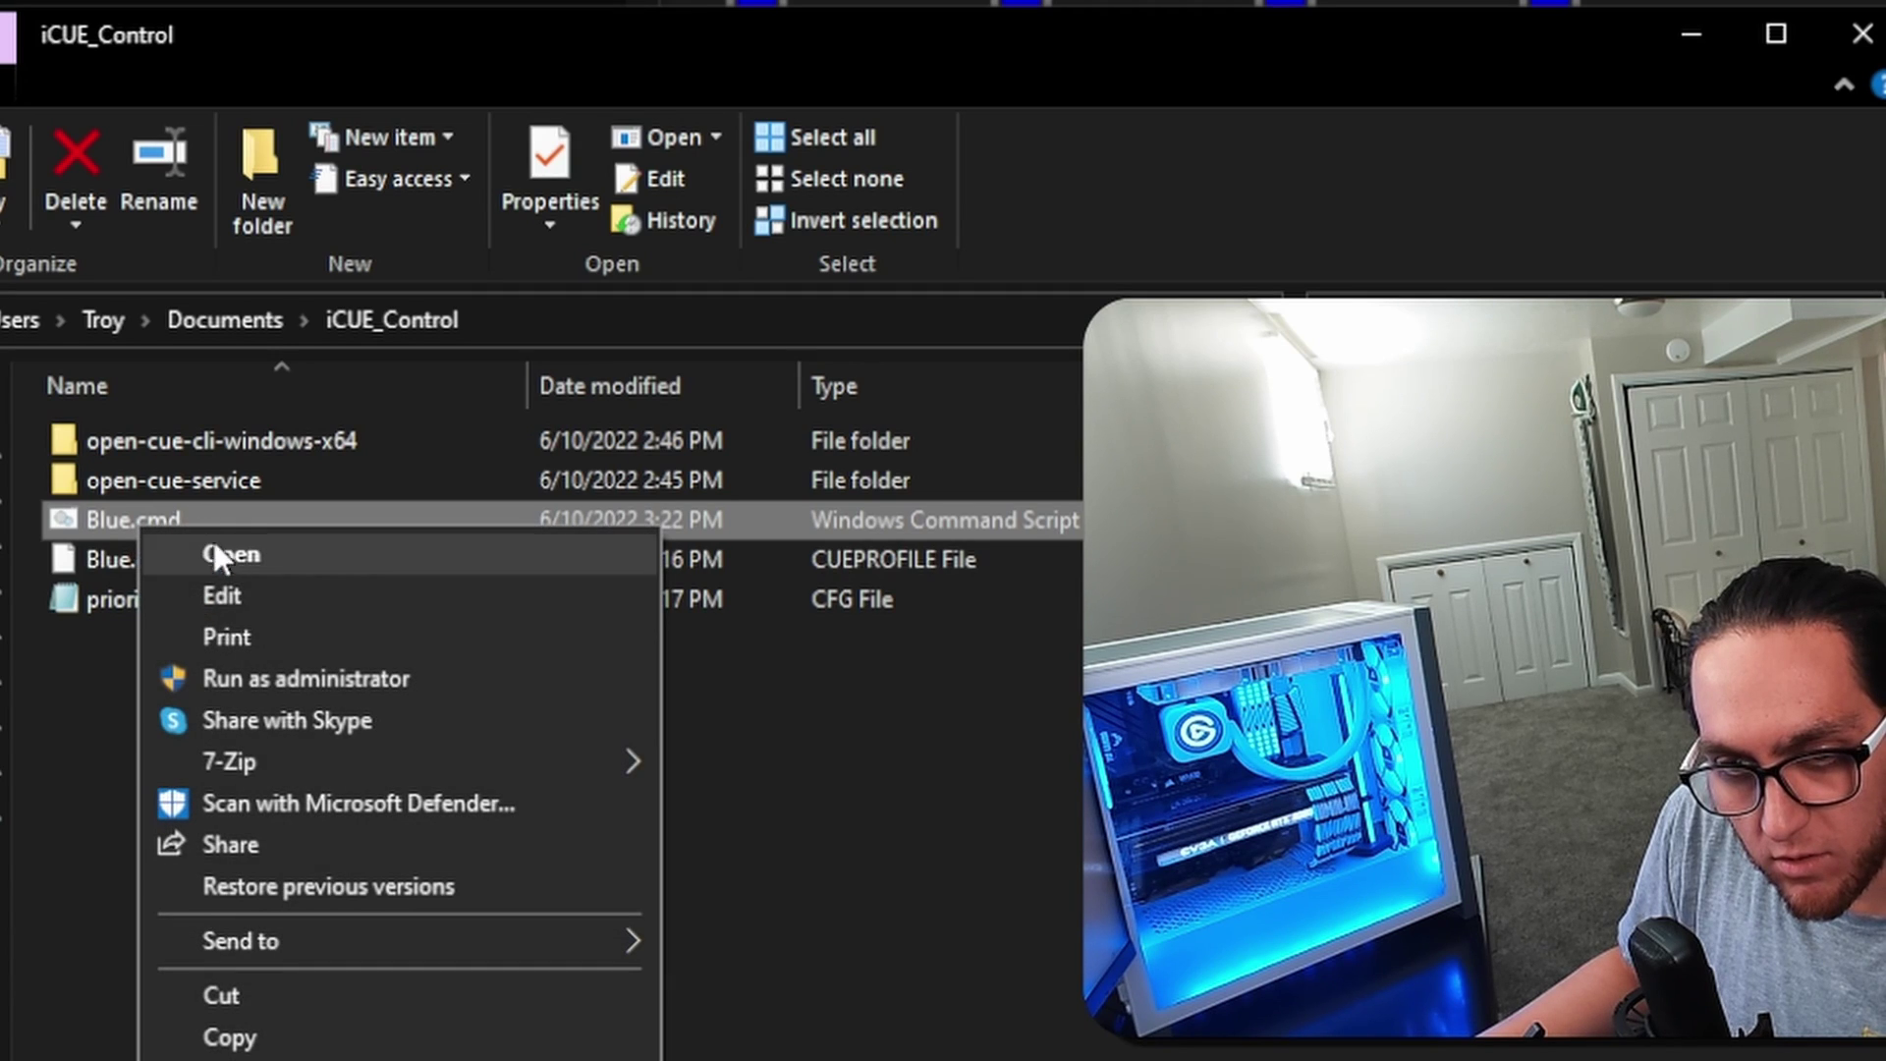
click(228, 594)
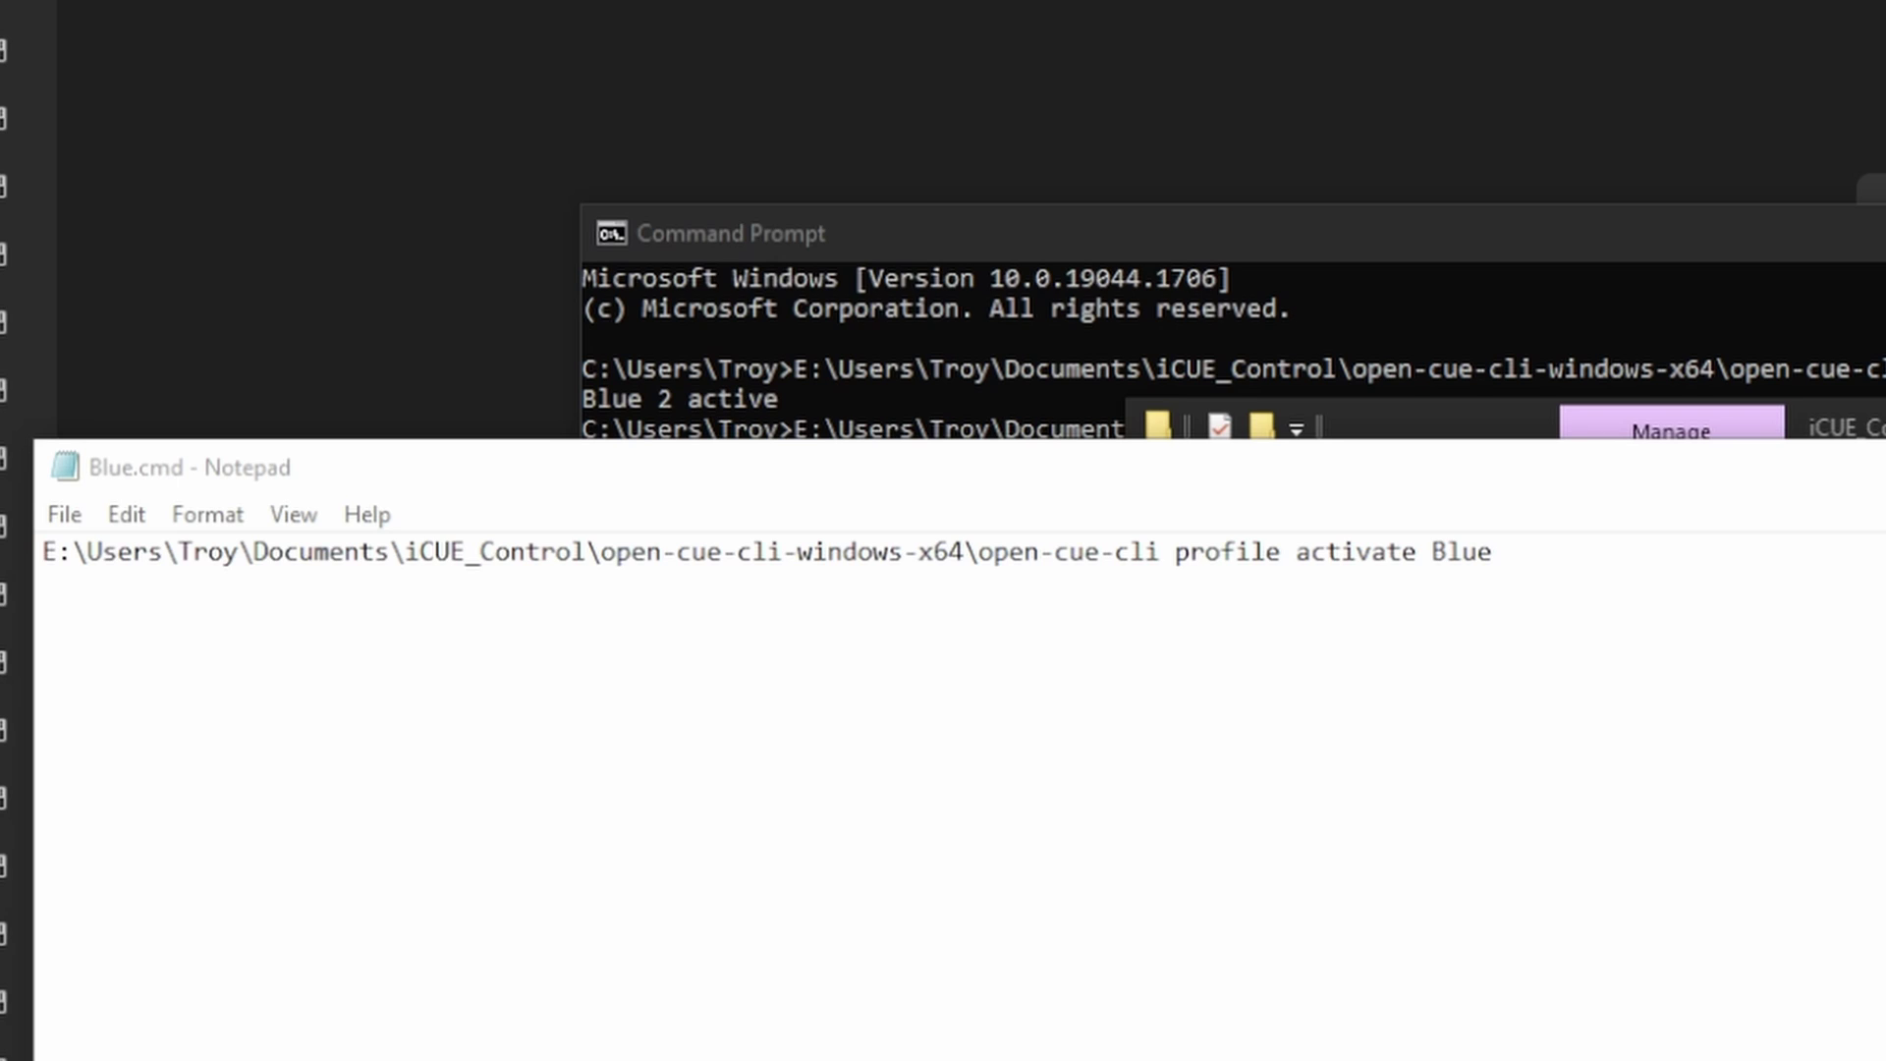
click(1539, 865)
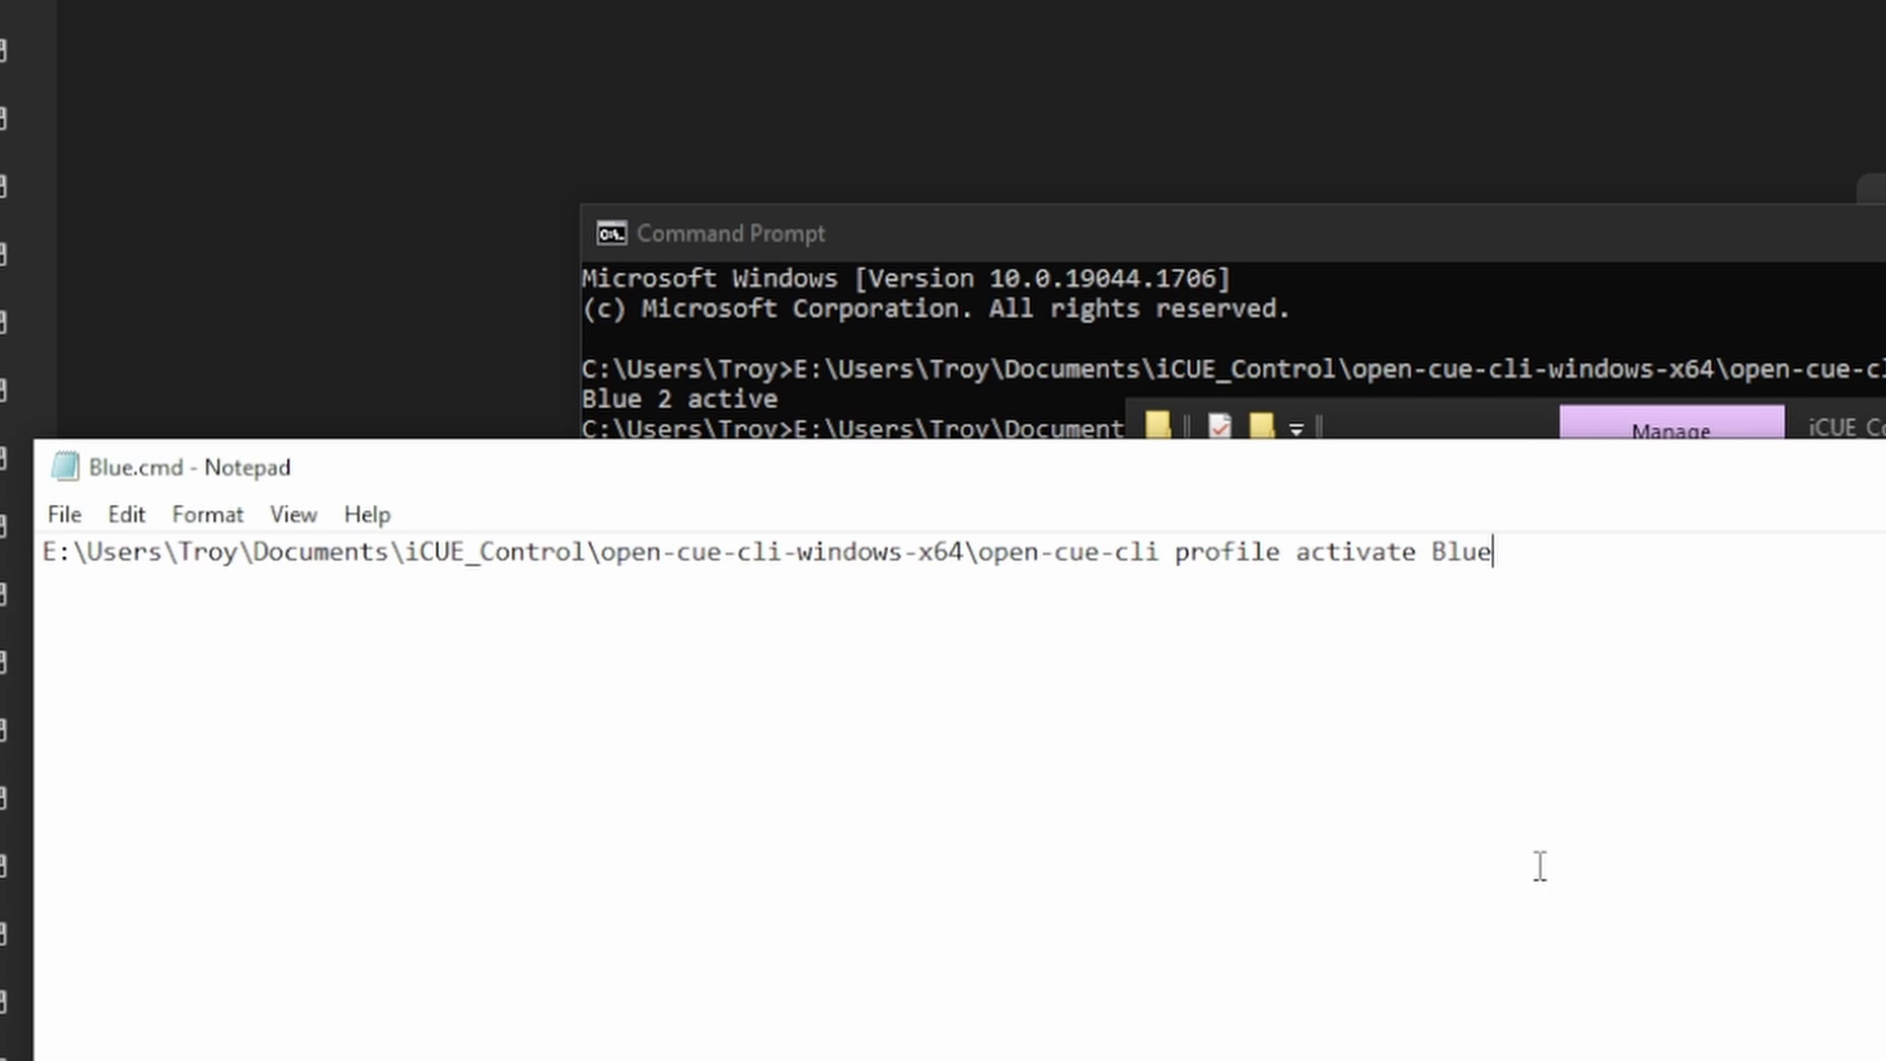
key(ctrl+a)
key(ctrl+v)
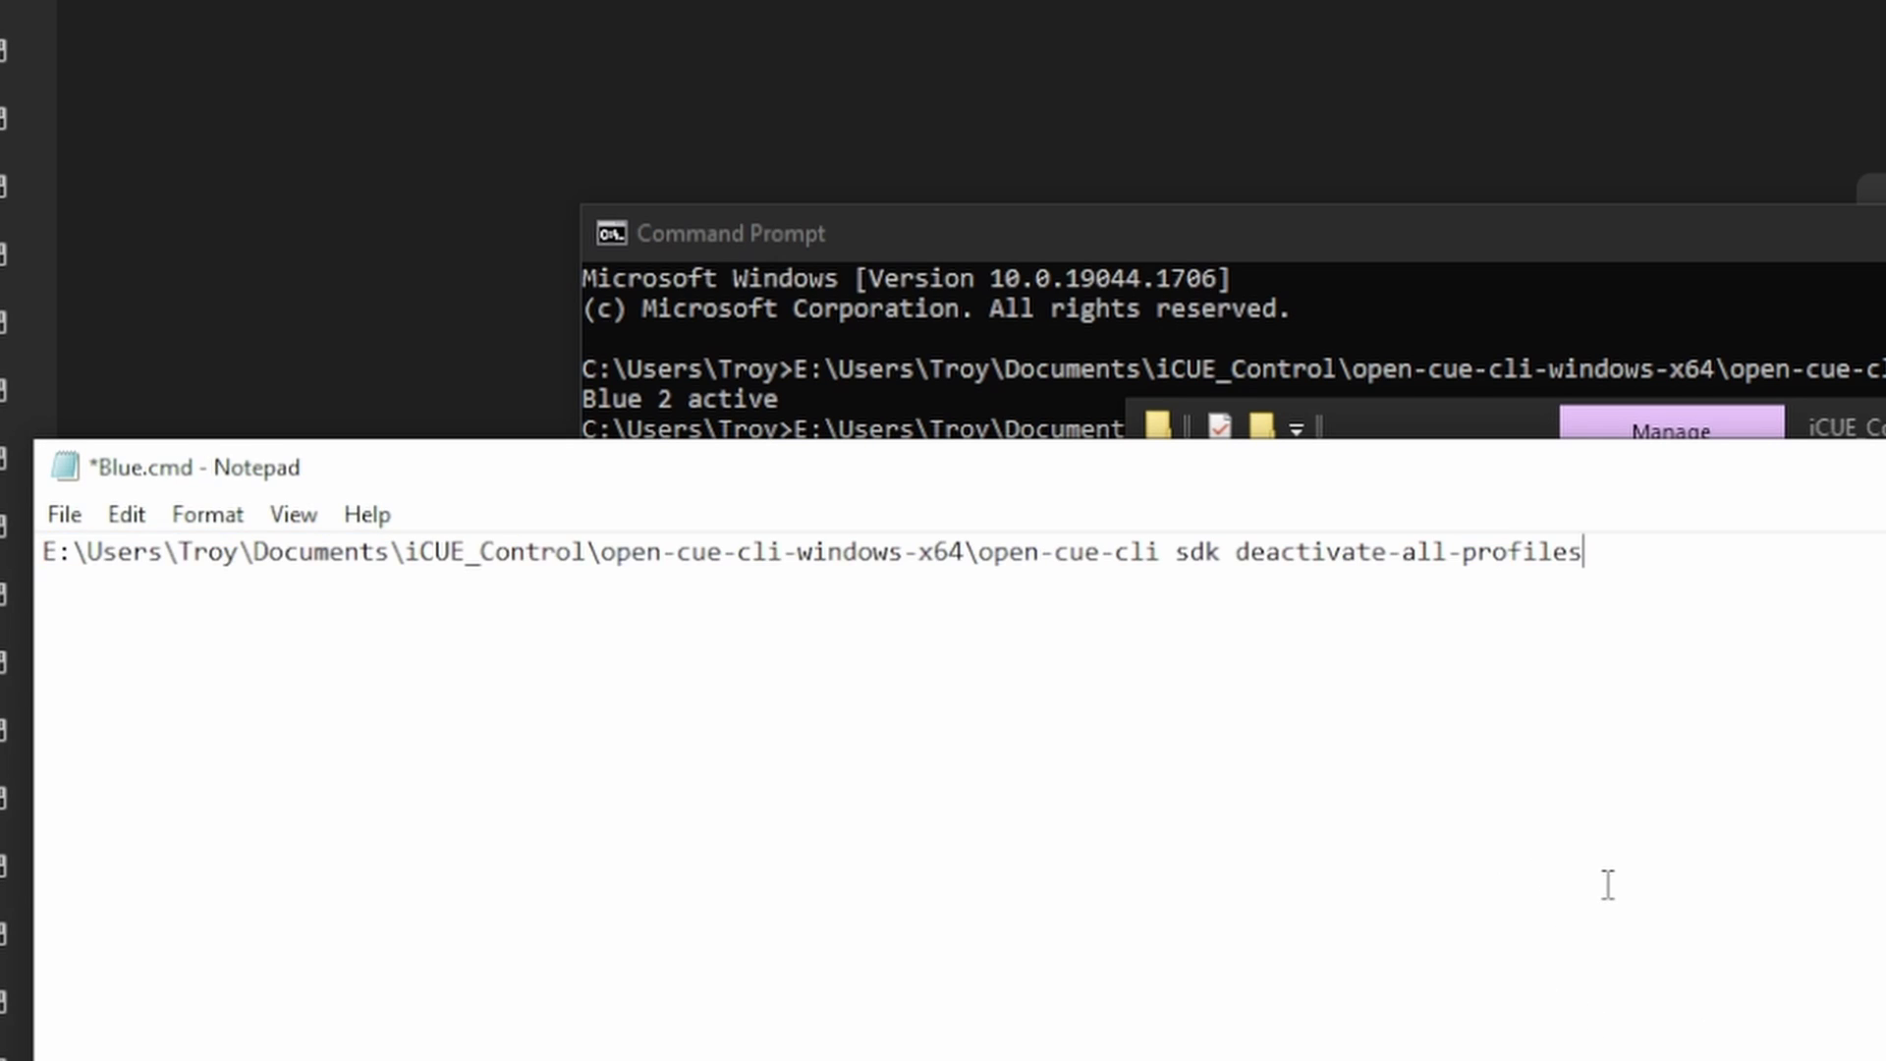
Step: Save the edited text as a separate file deactivate.cmd with file type All Files, and run that script
click(67, 511)
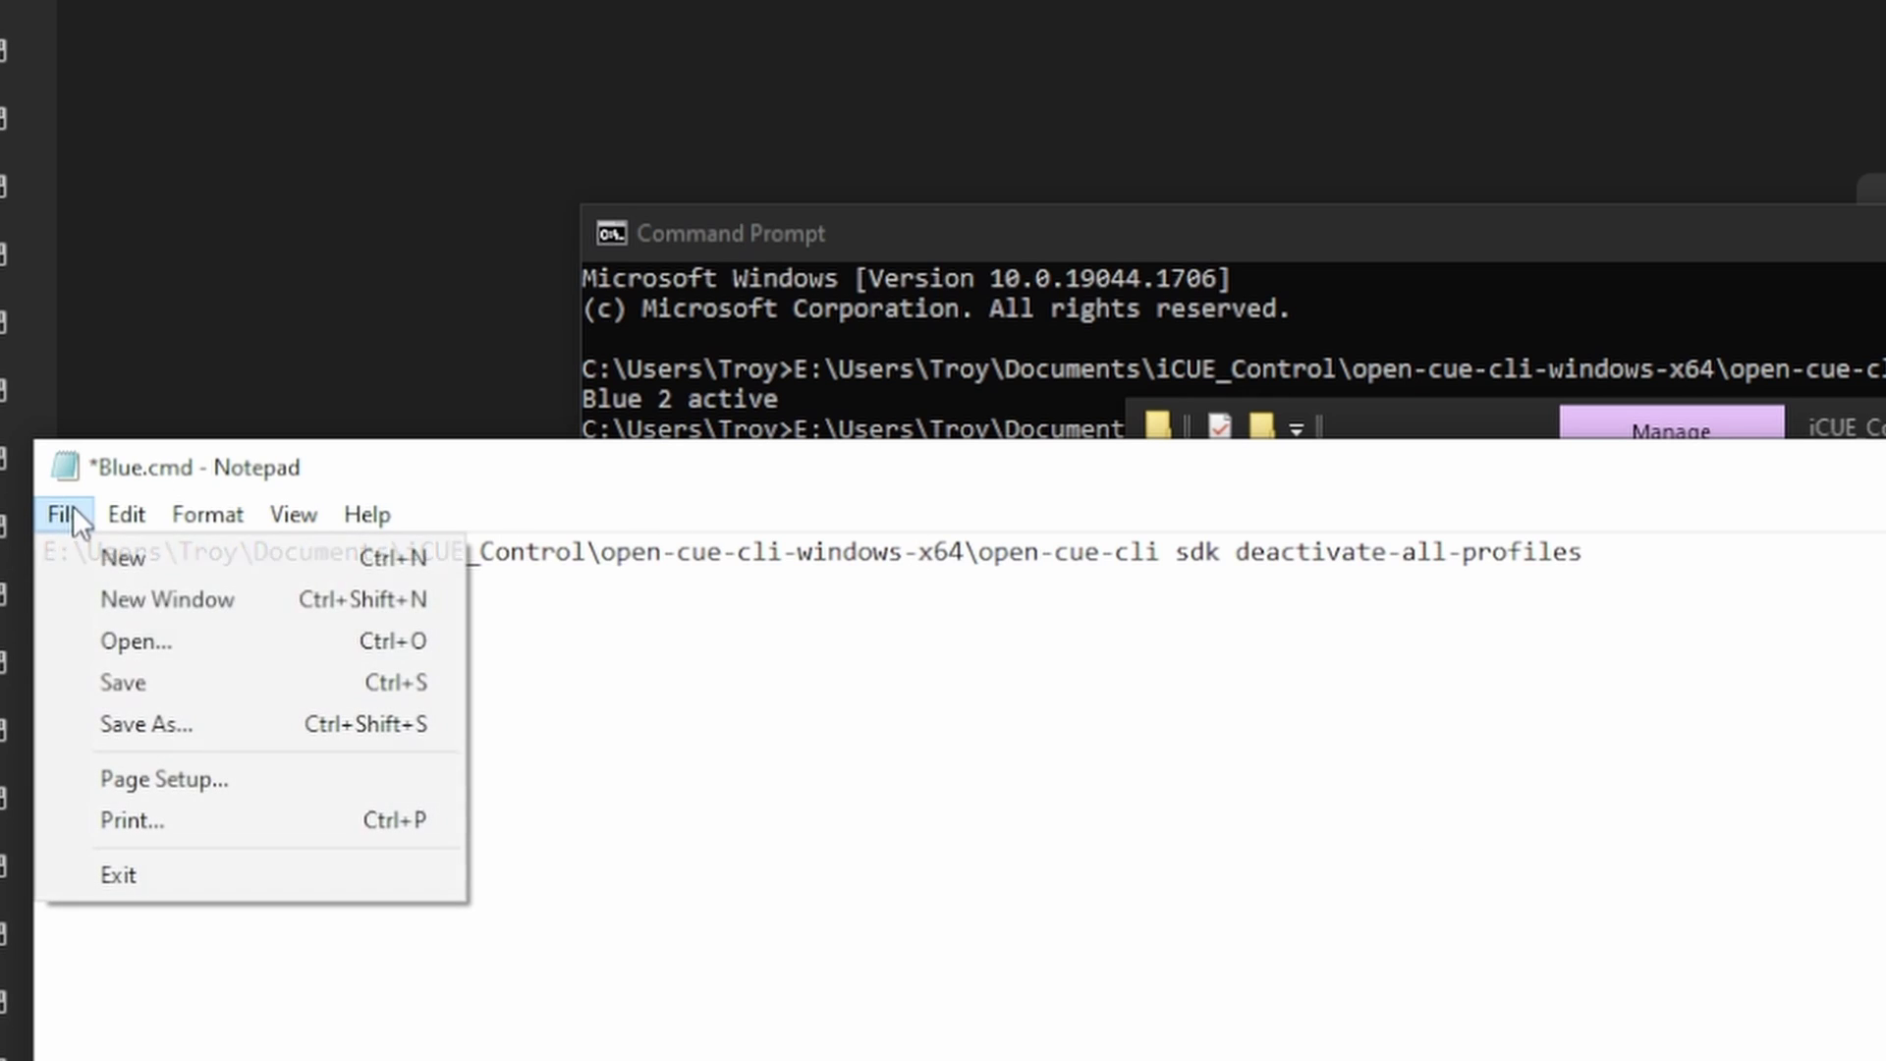
click(148, 725)
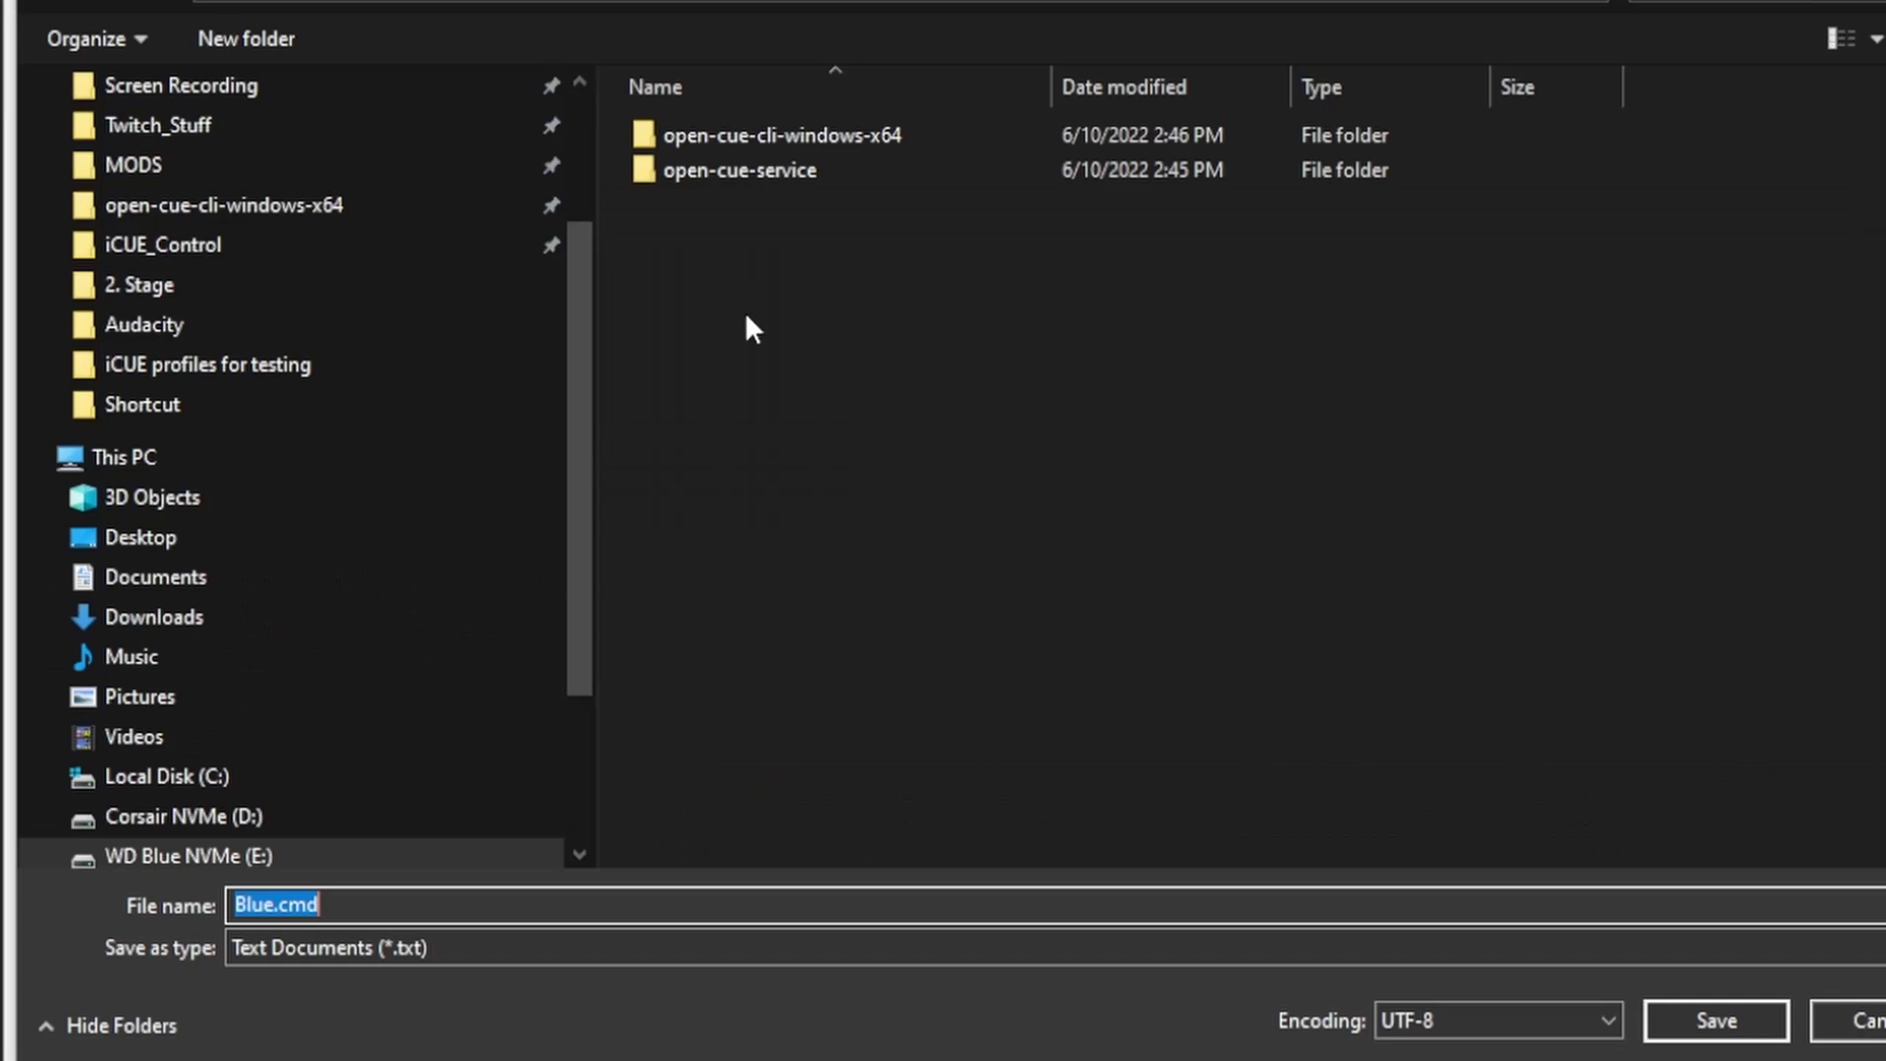
text(deactivat)
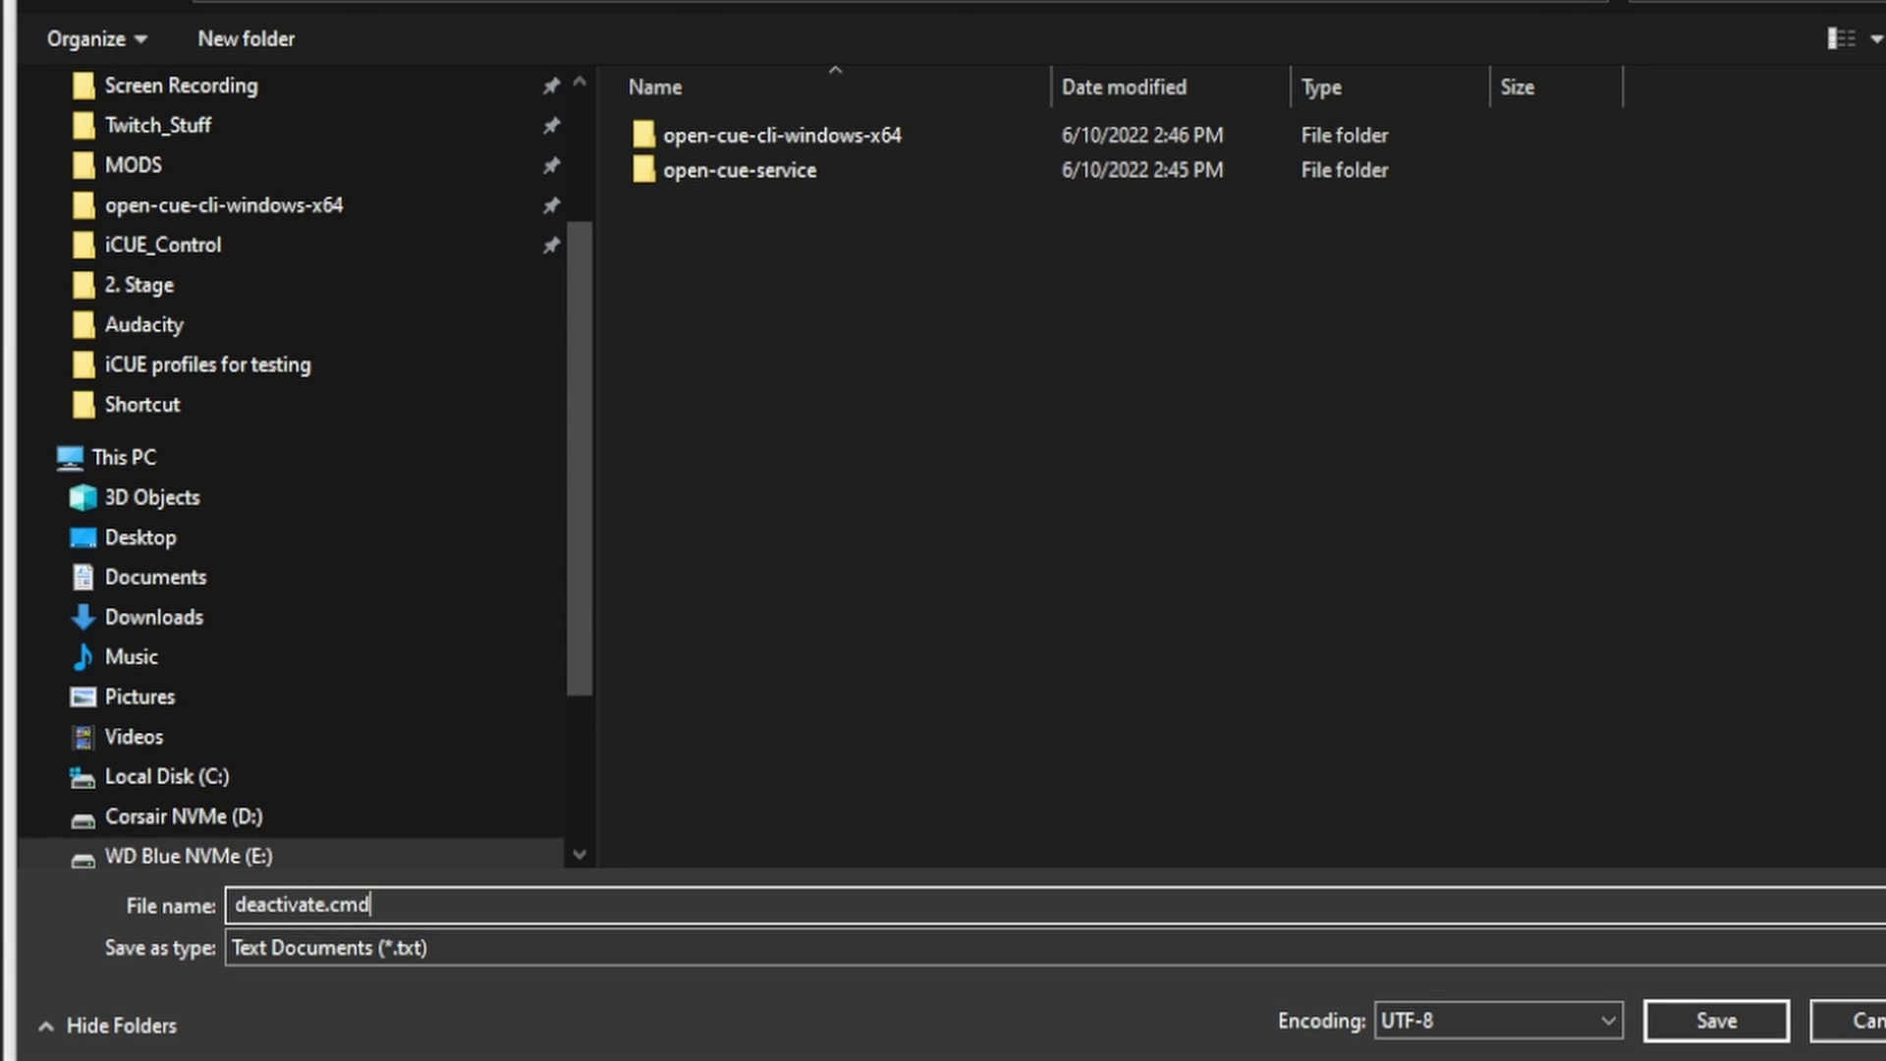
key(Tab)
key(Down)
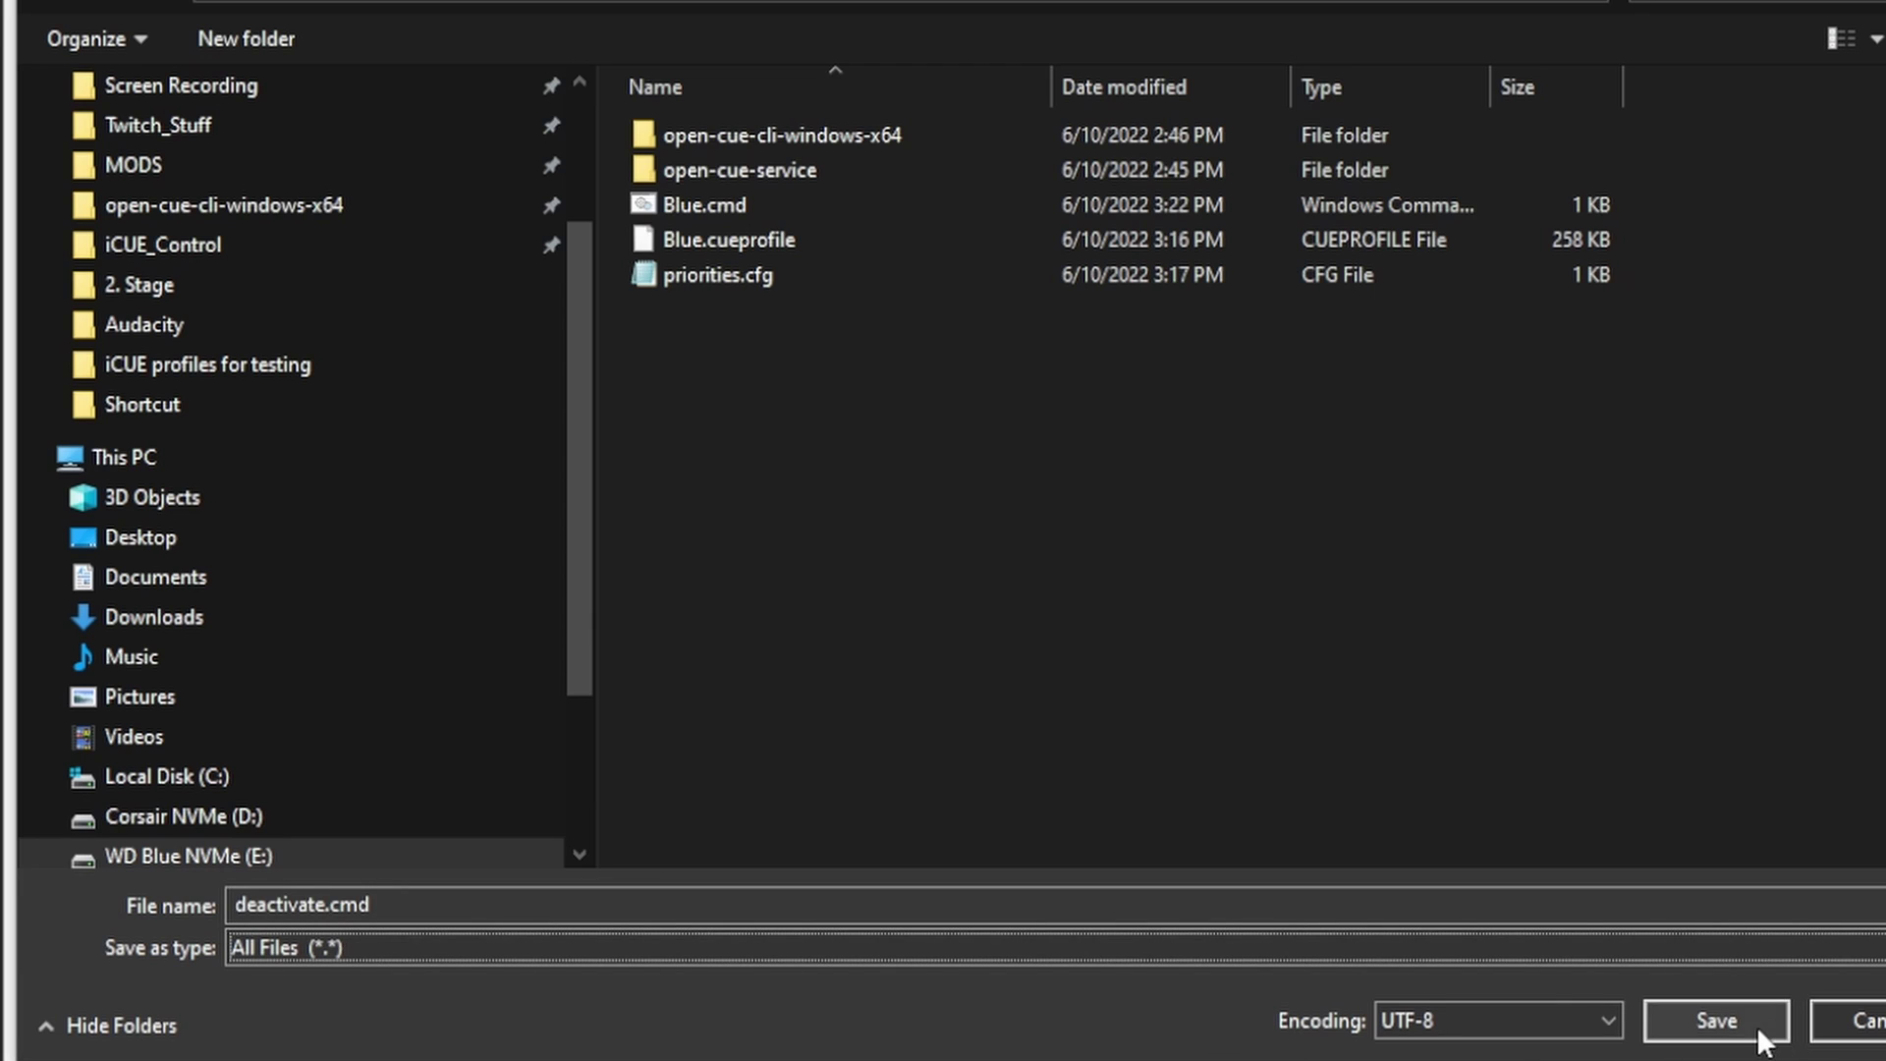
click(1716, 1020)
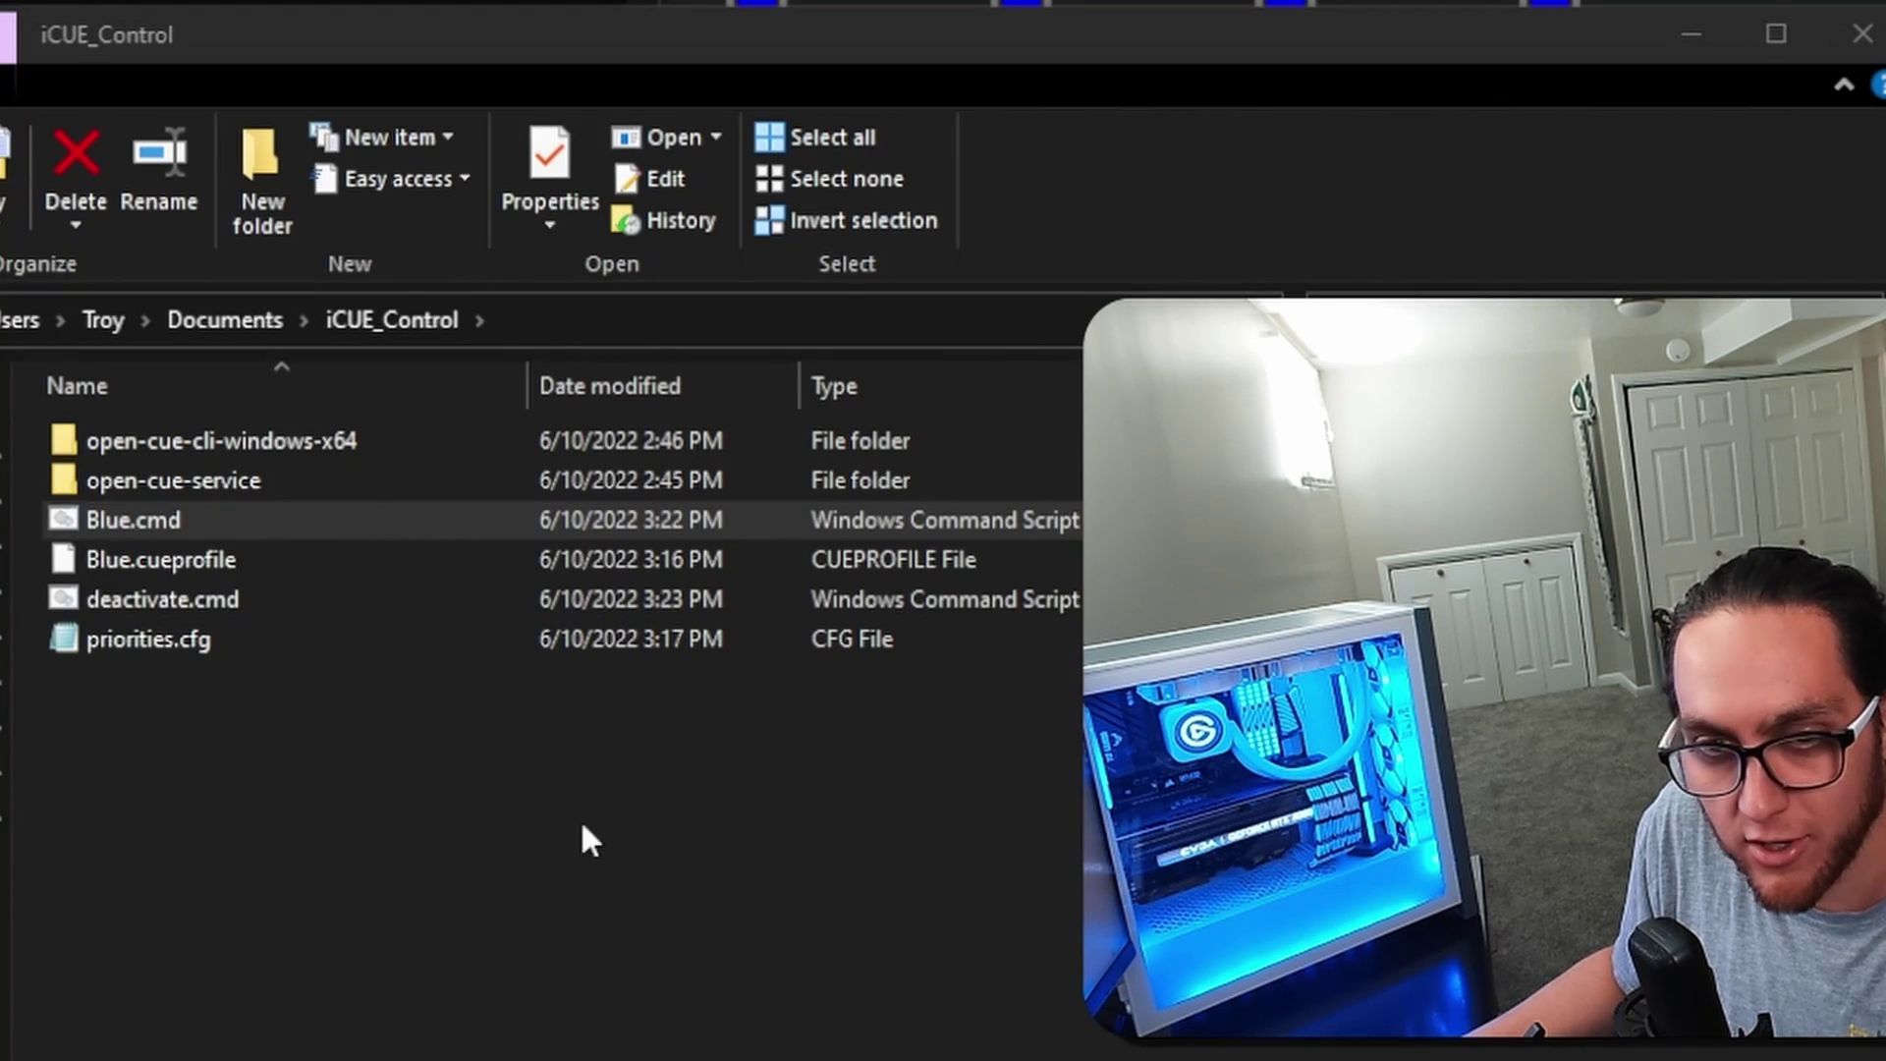
double_click(181, 597)
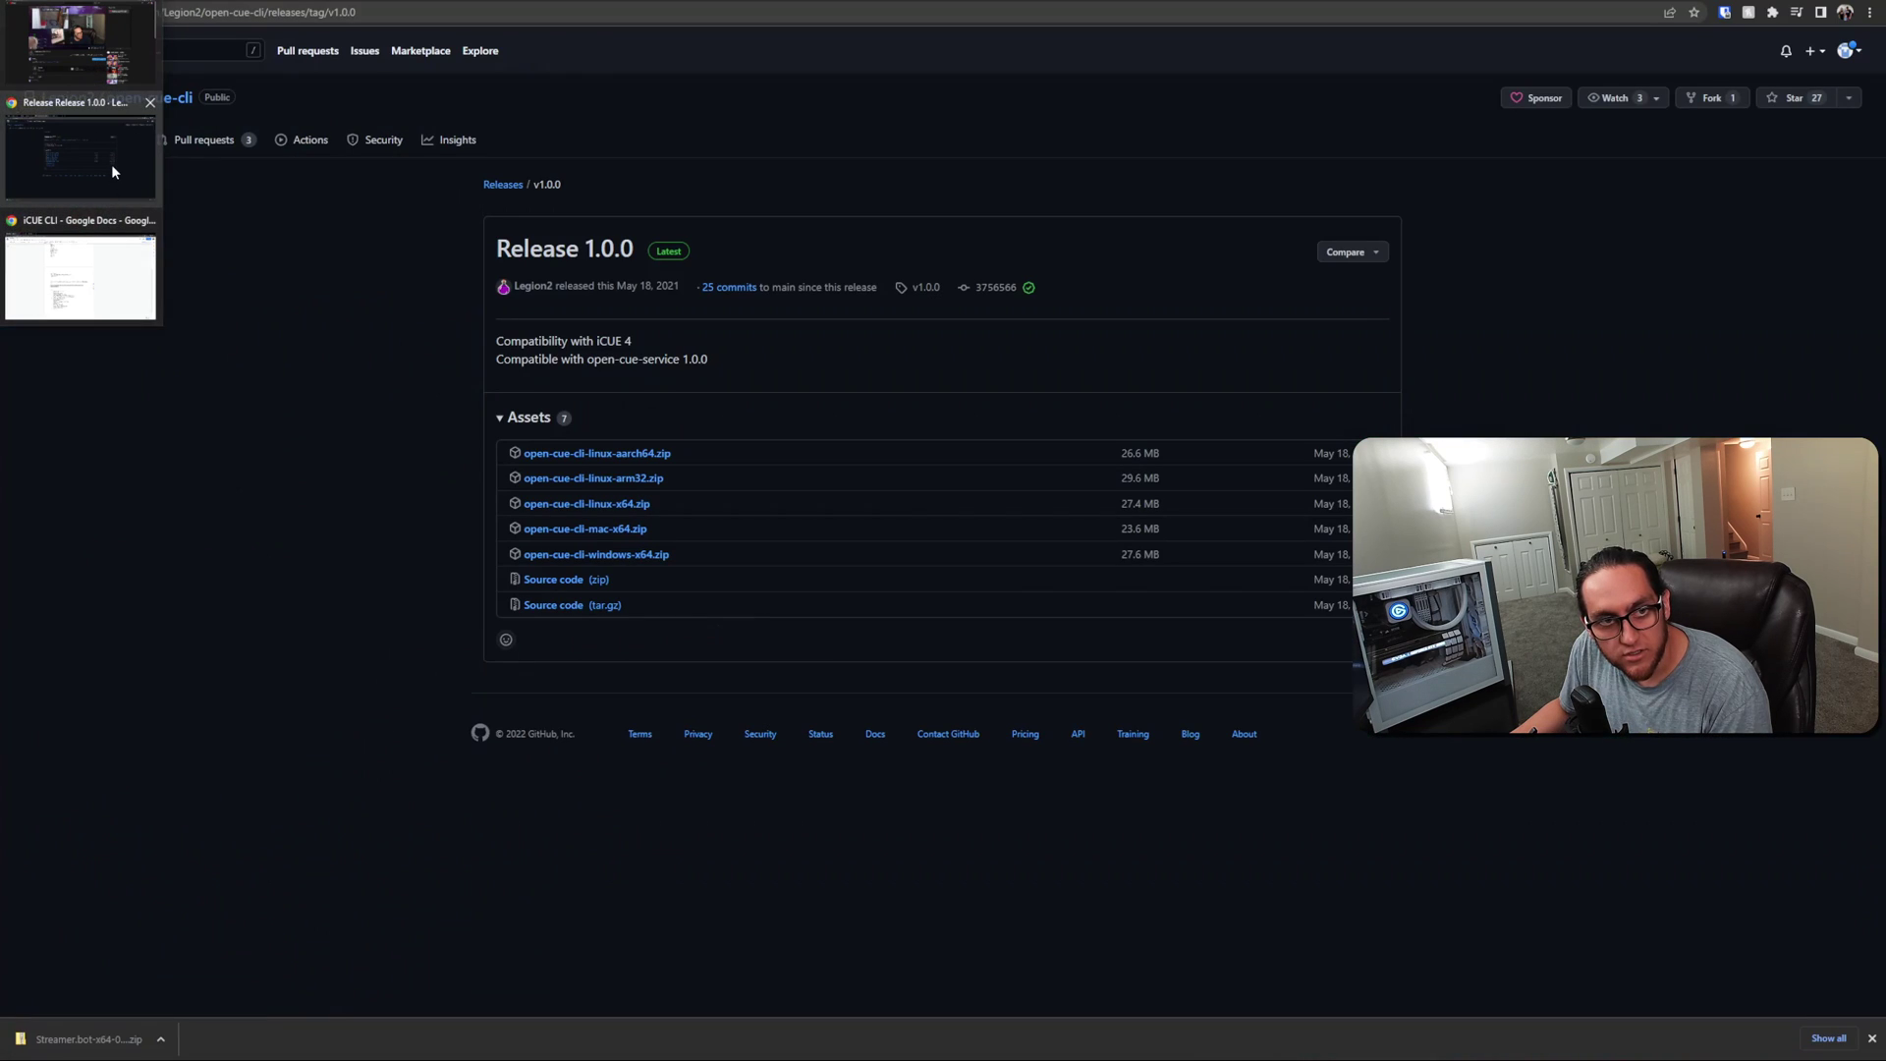
Step: Look over the Streamer.bot website and its downloaded zip in the browser, and view the Actions in the Streamer.bot application
click(110, 163)
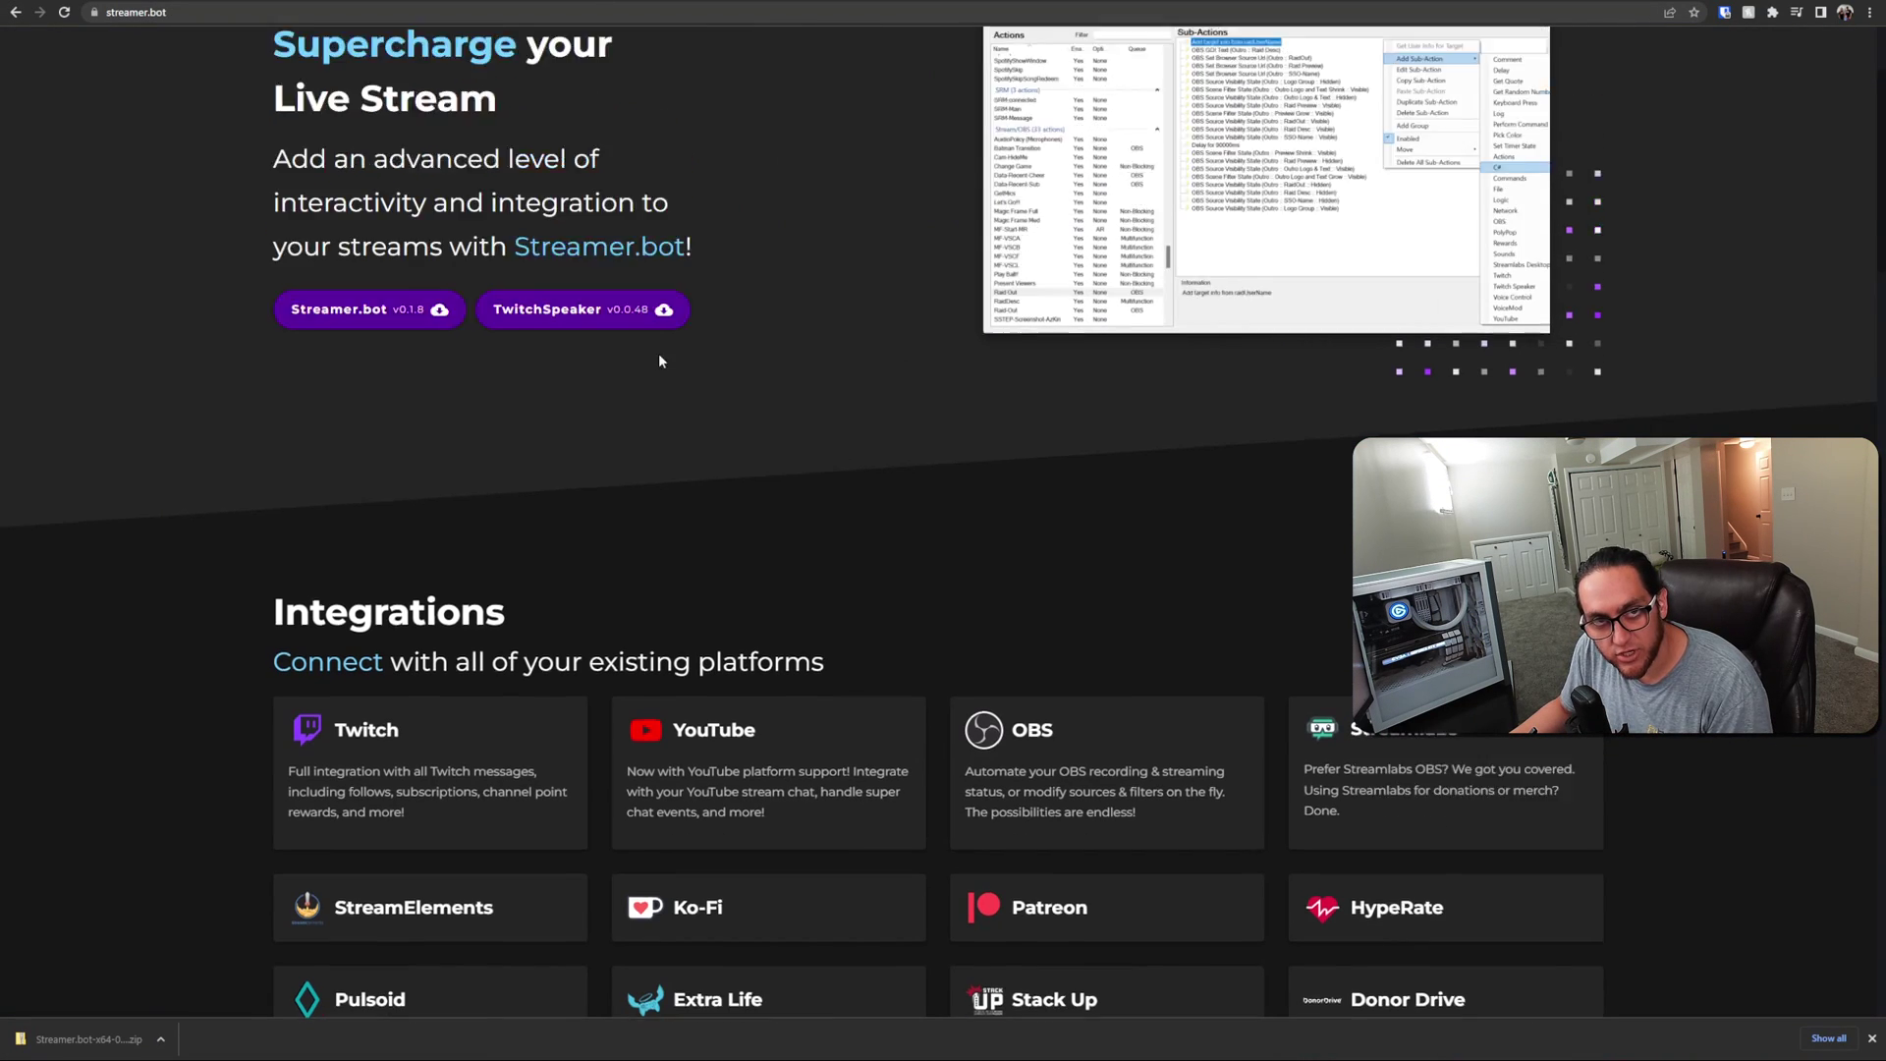
scroll(658, 360, up, 3)
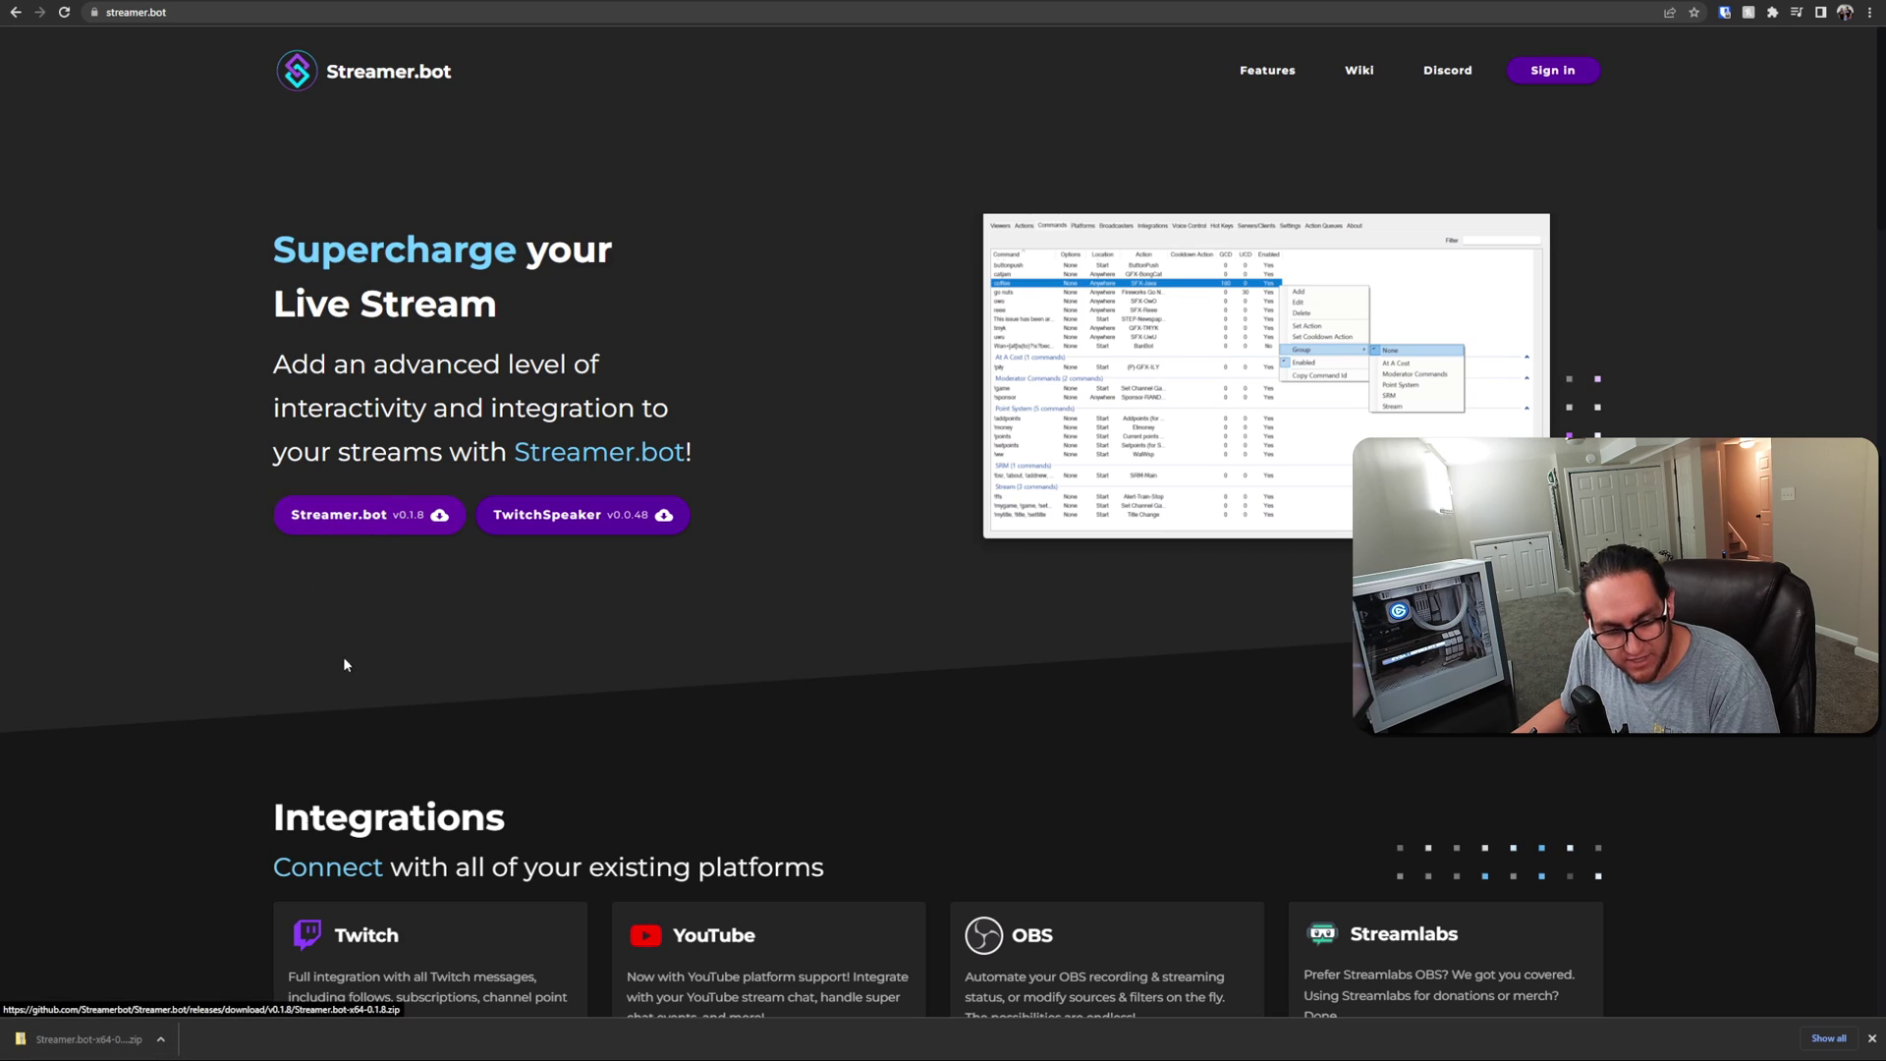
click(161, 1038)
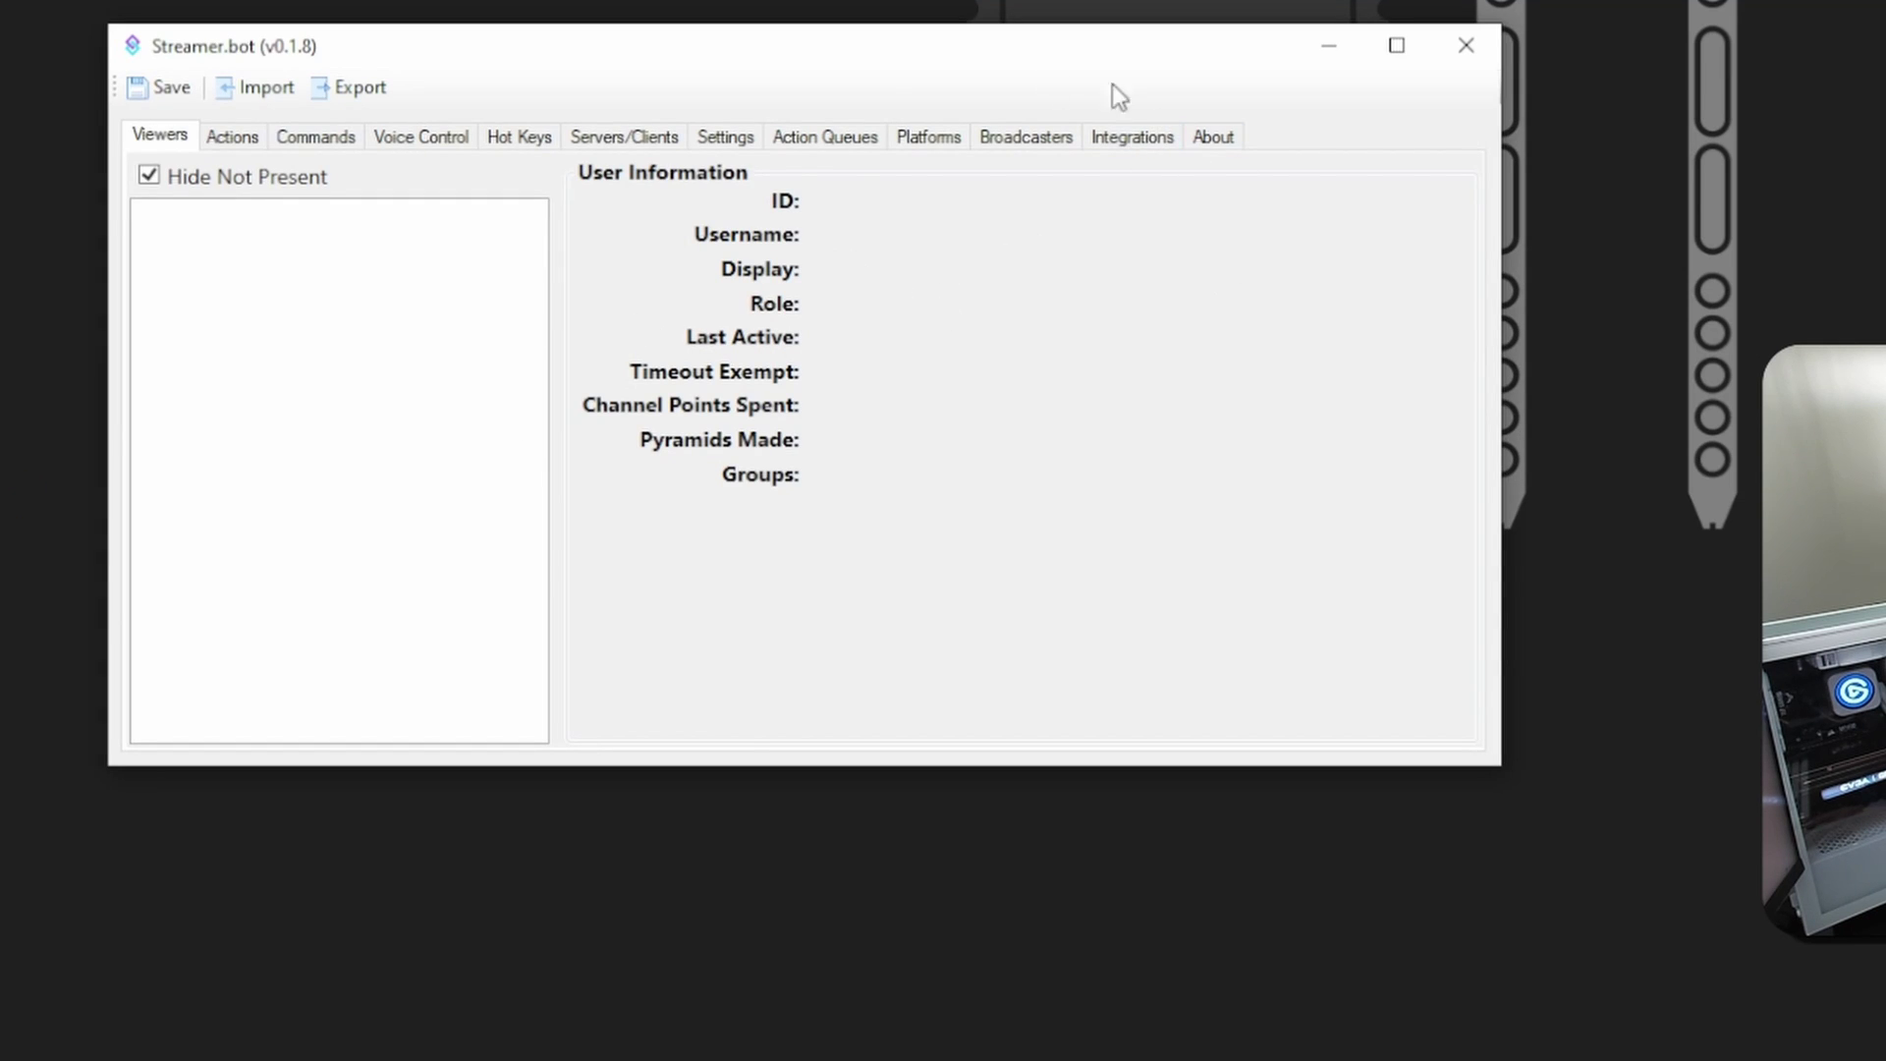
click(253, 138)
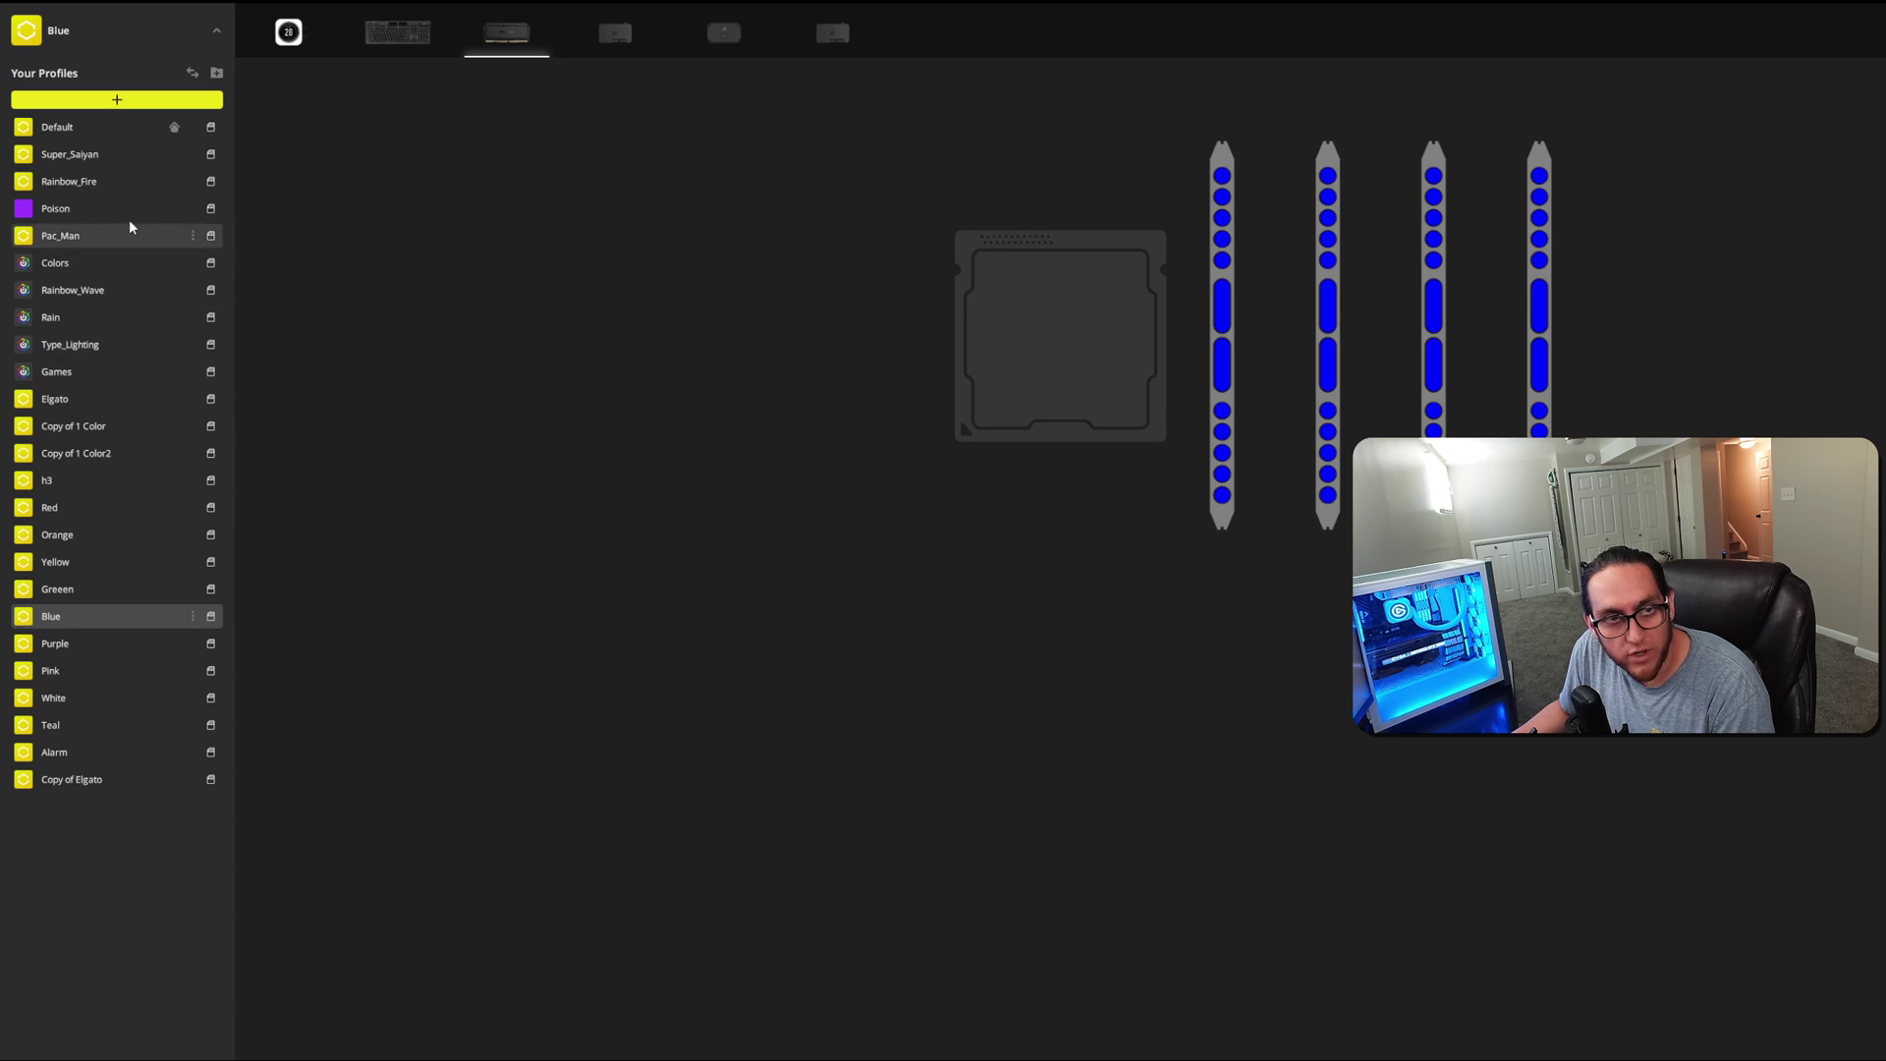
Step: Select the Rainbow_Wave profile in iCUE, and browse in File Explorer to ProgramData\Corsair\CUE4\GameSdkEffects\profiles on drive C
click(87, 291)
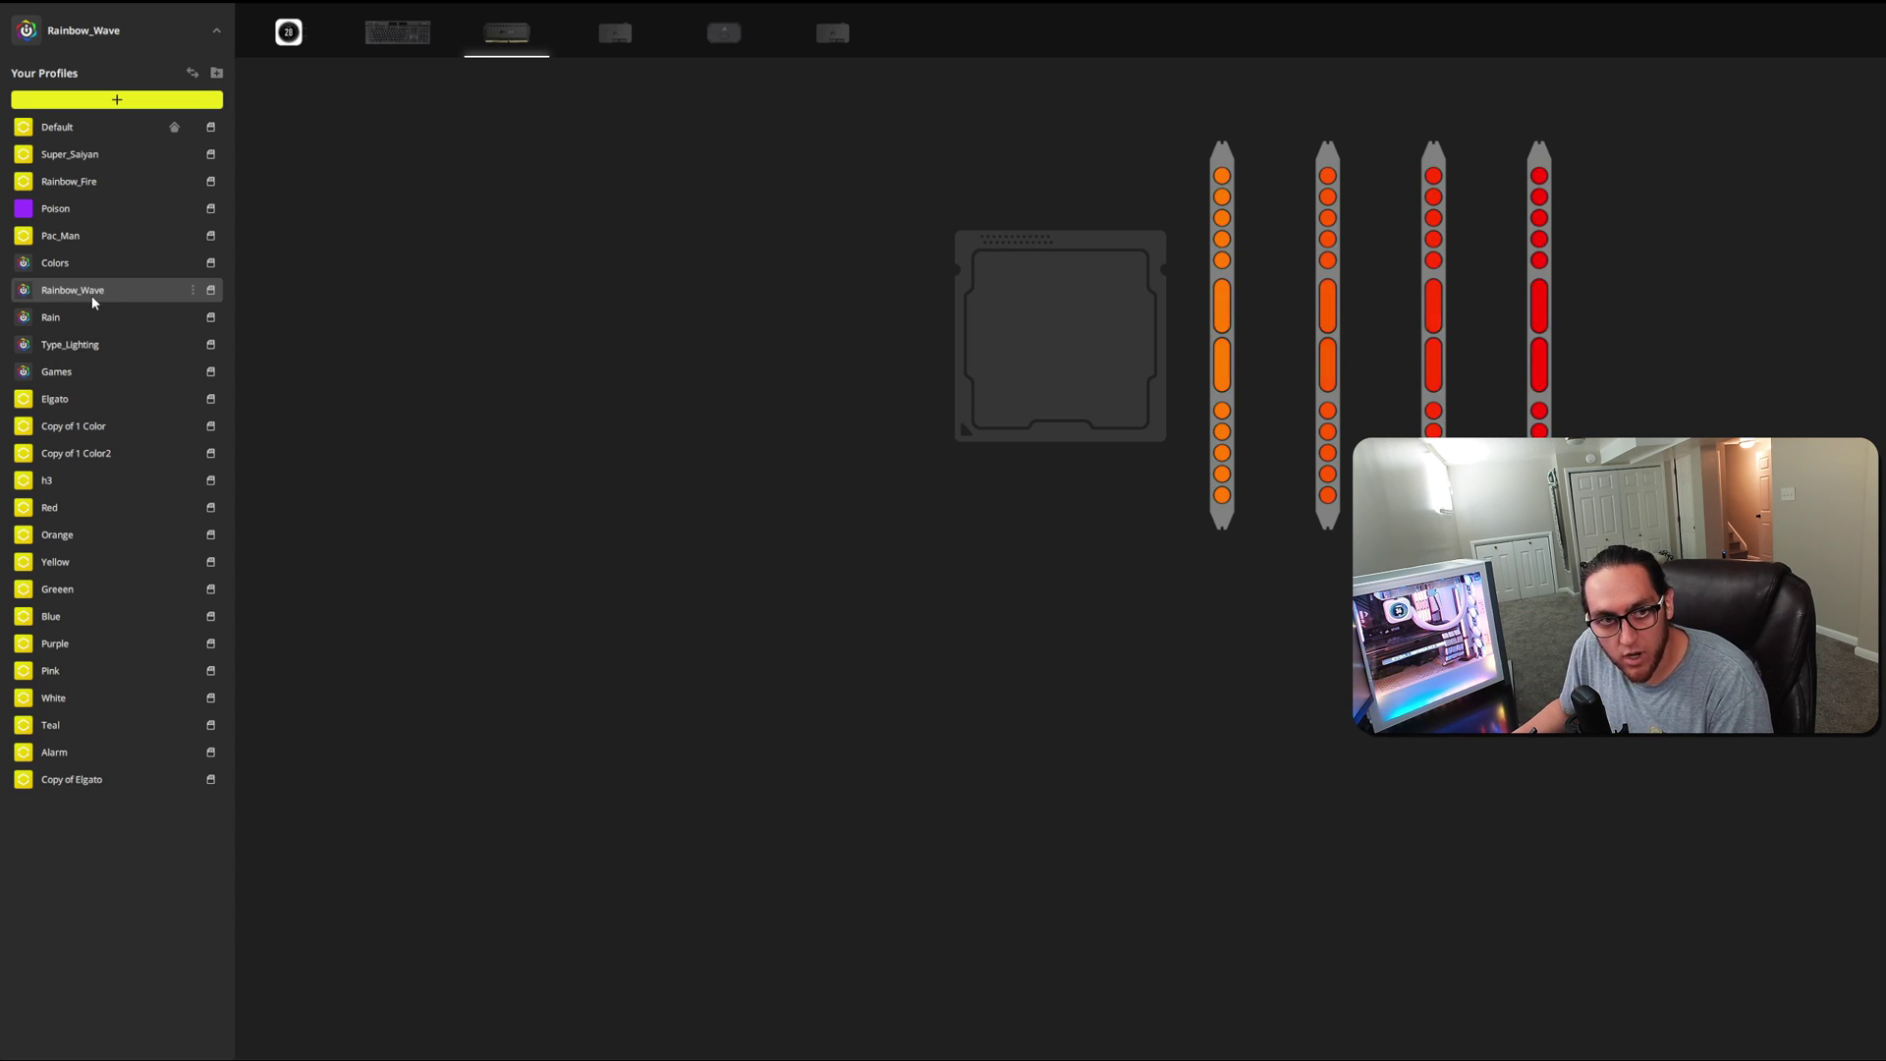
key(alt+Tab)
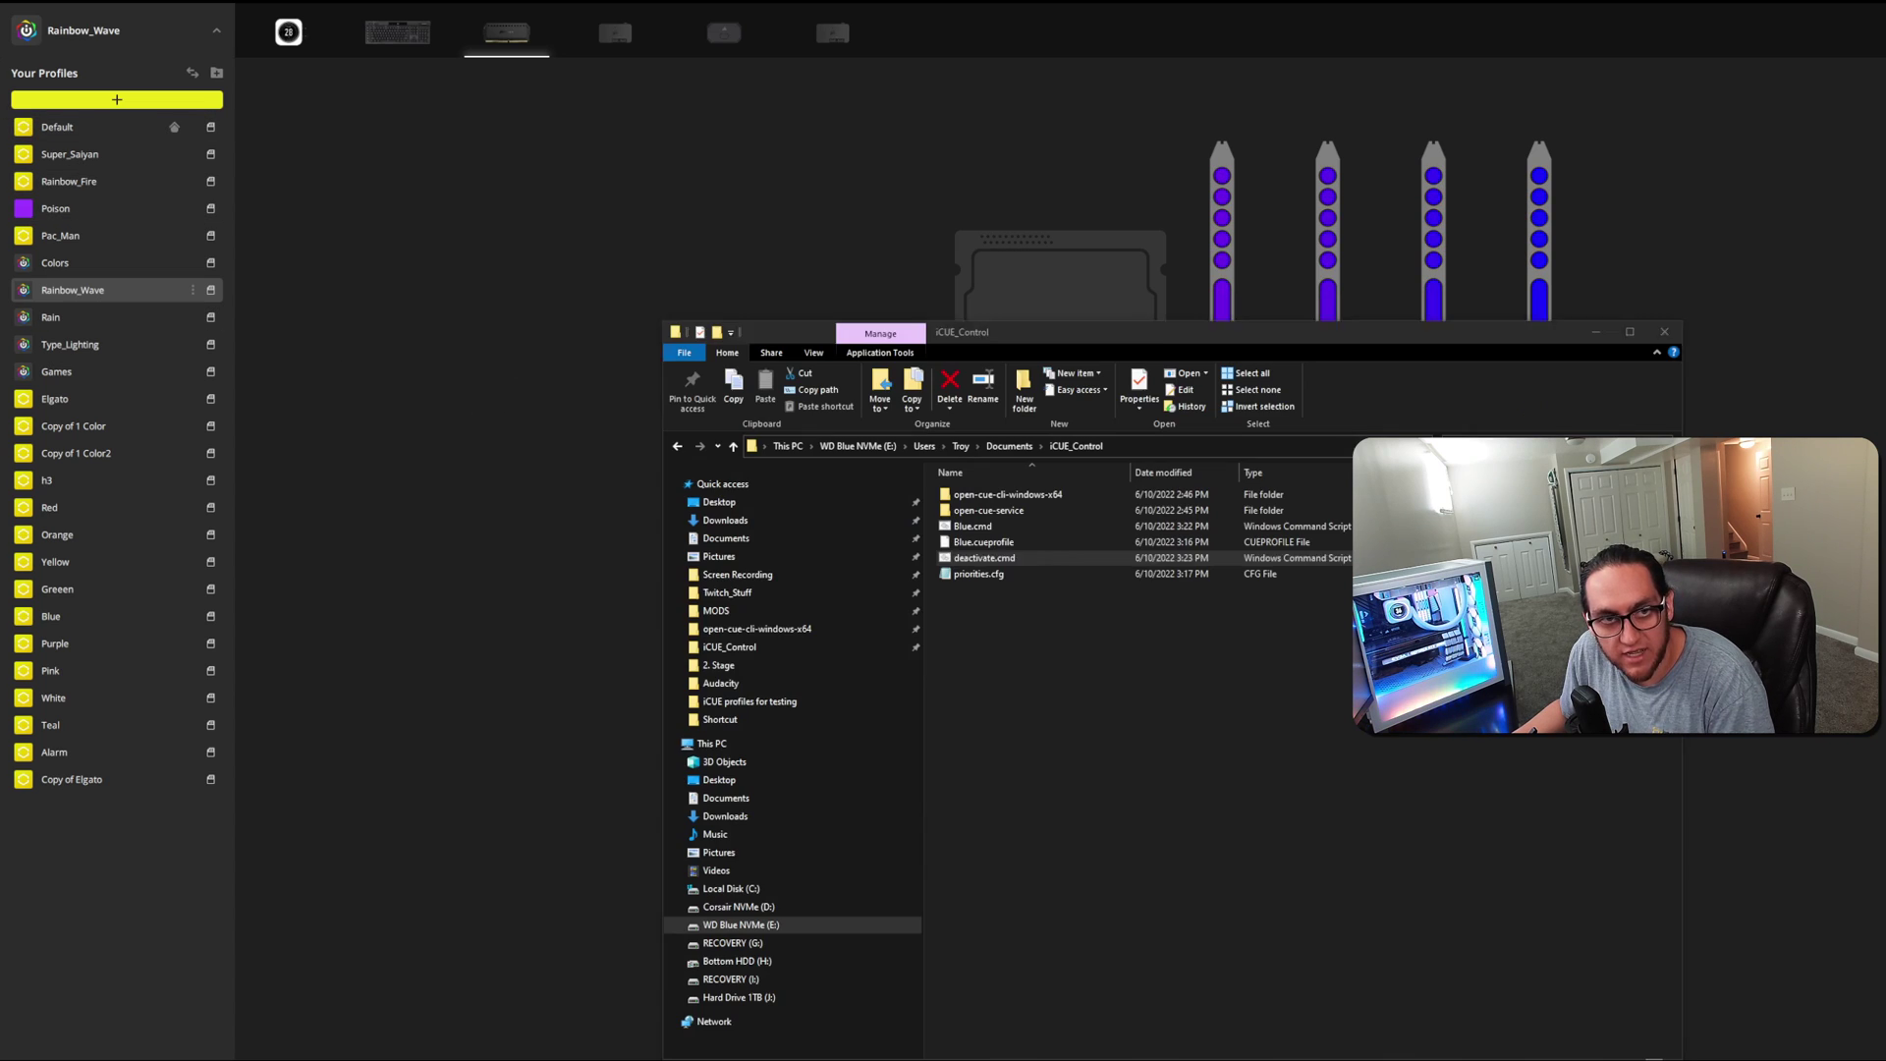
click(748, 889)
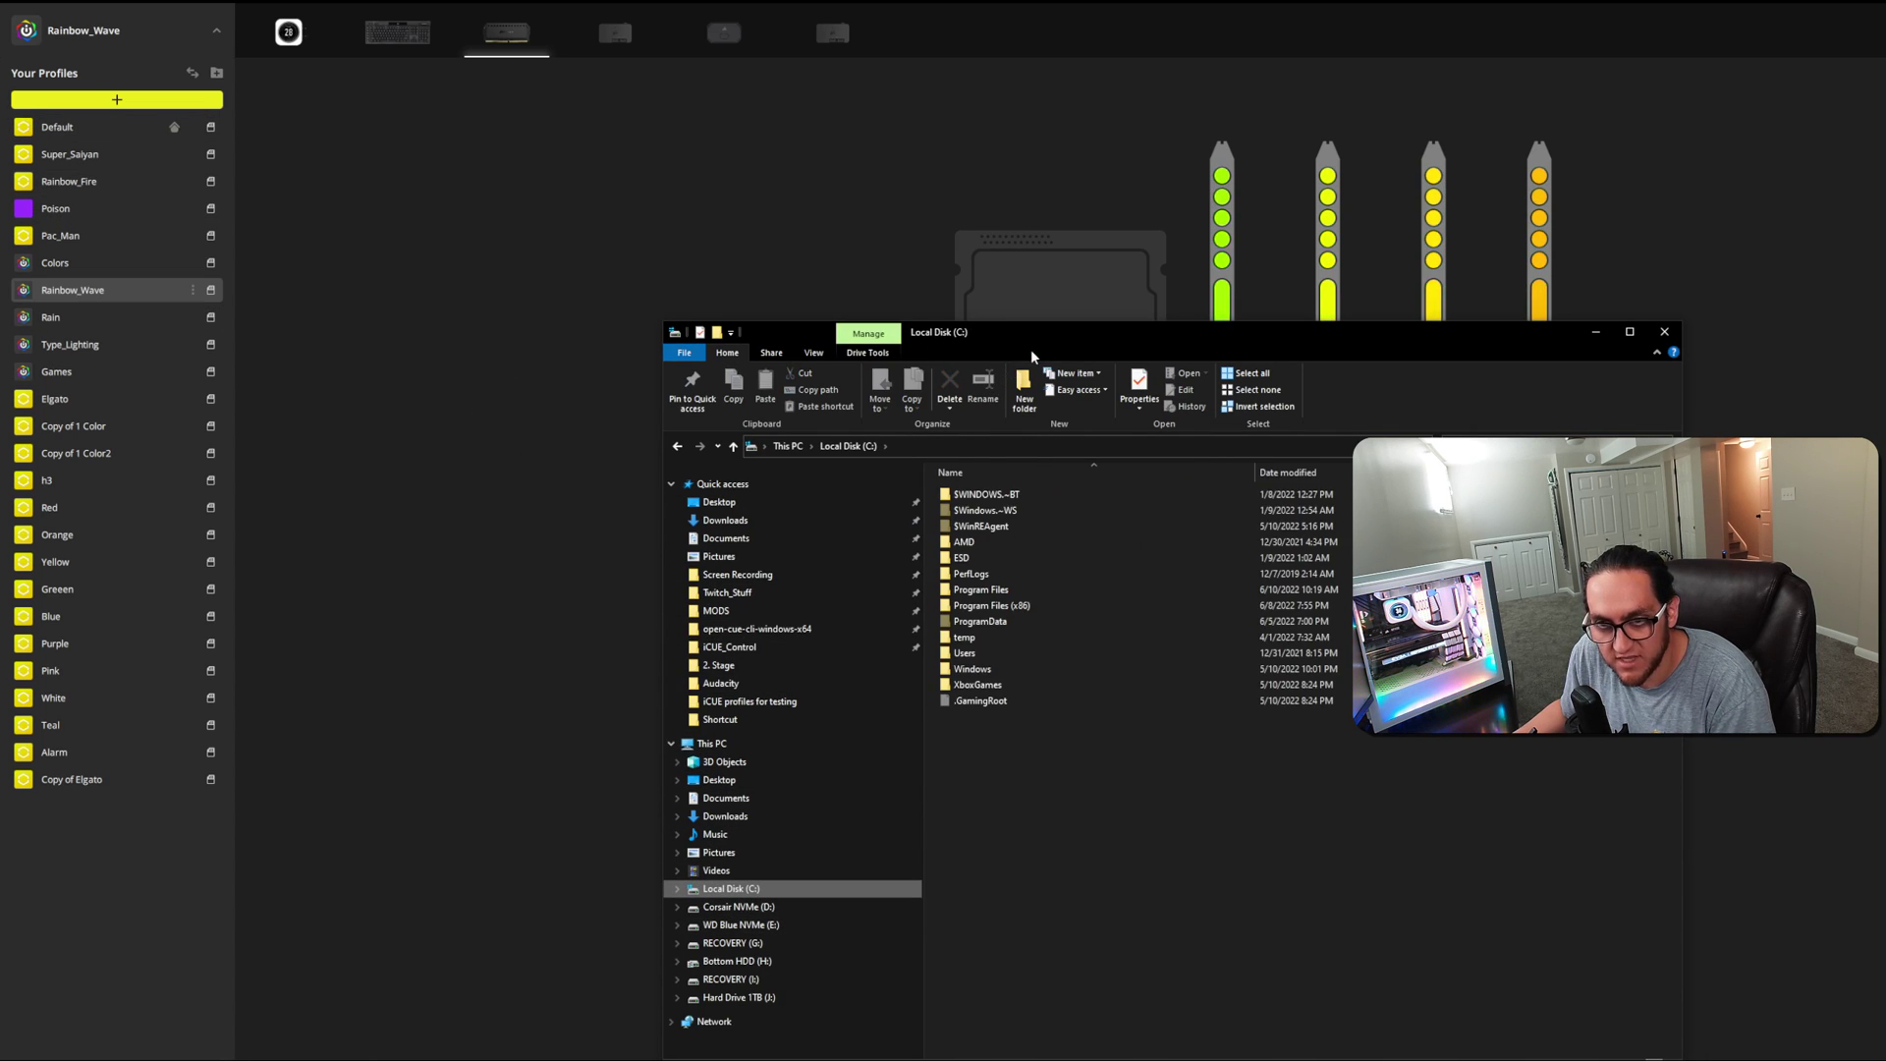
drag(1048, 338, 787, 202)
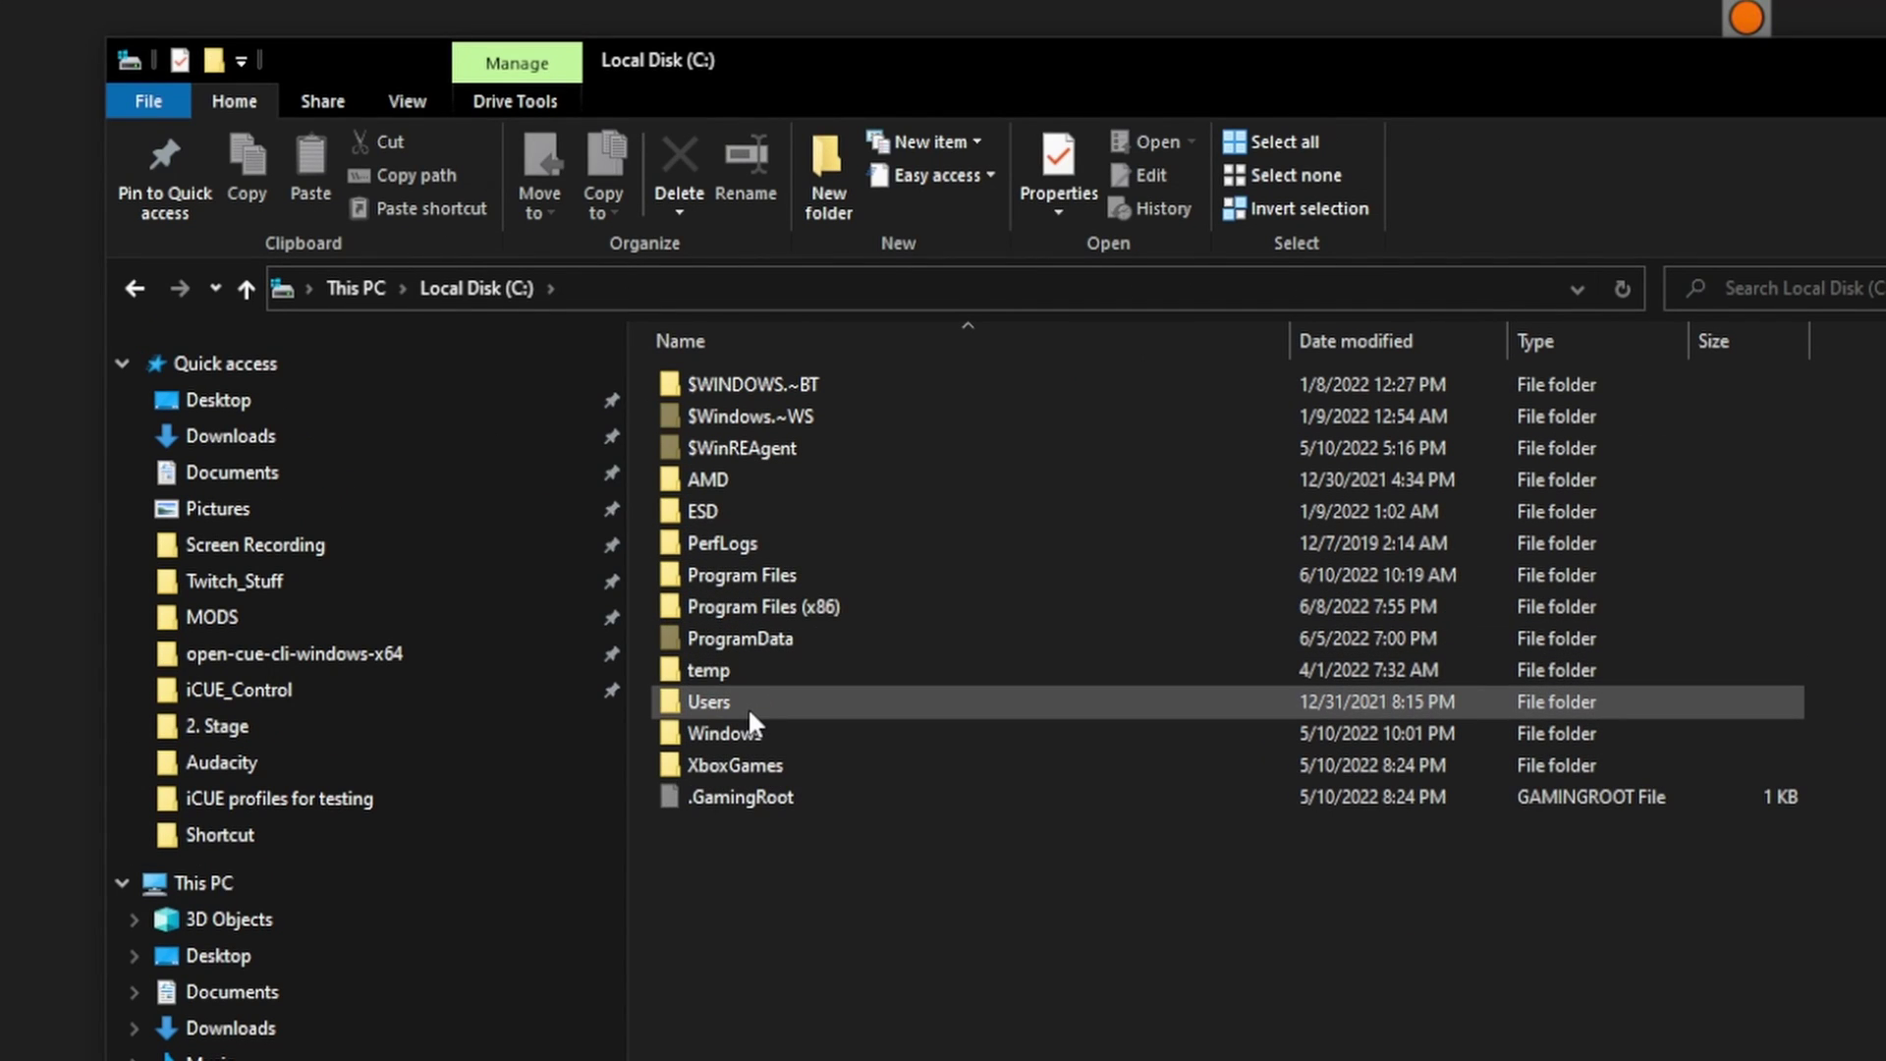
double_click(762, 640)
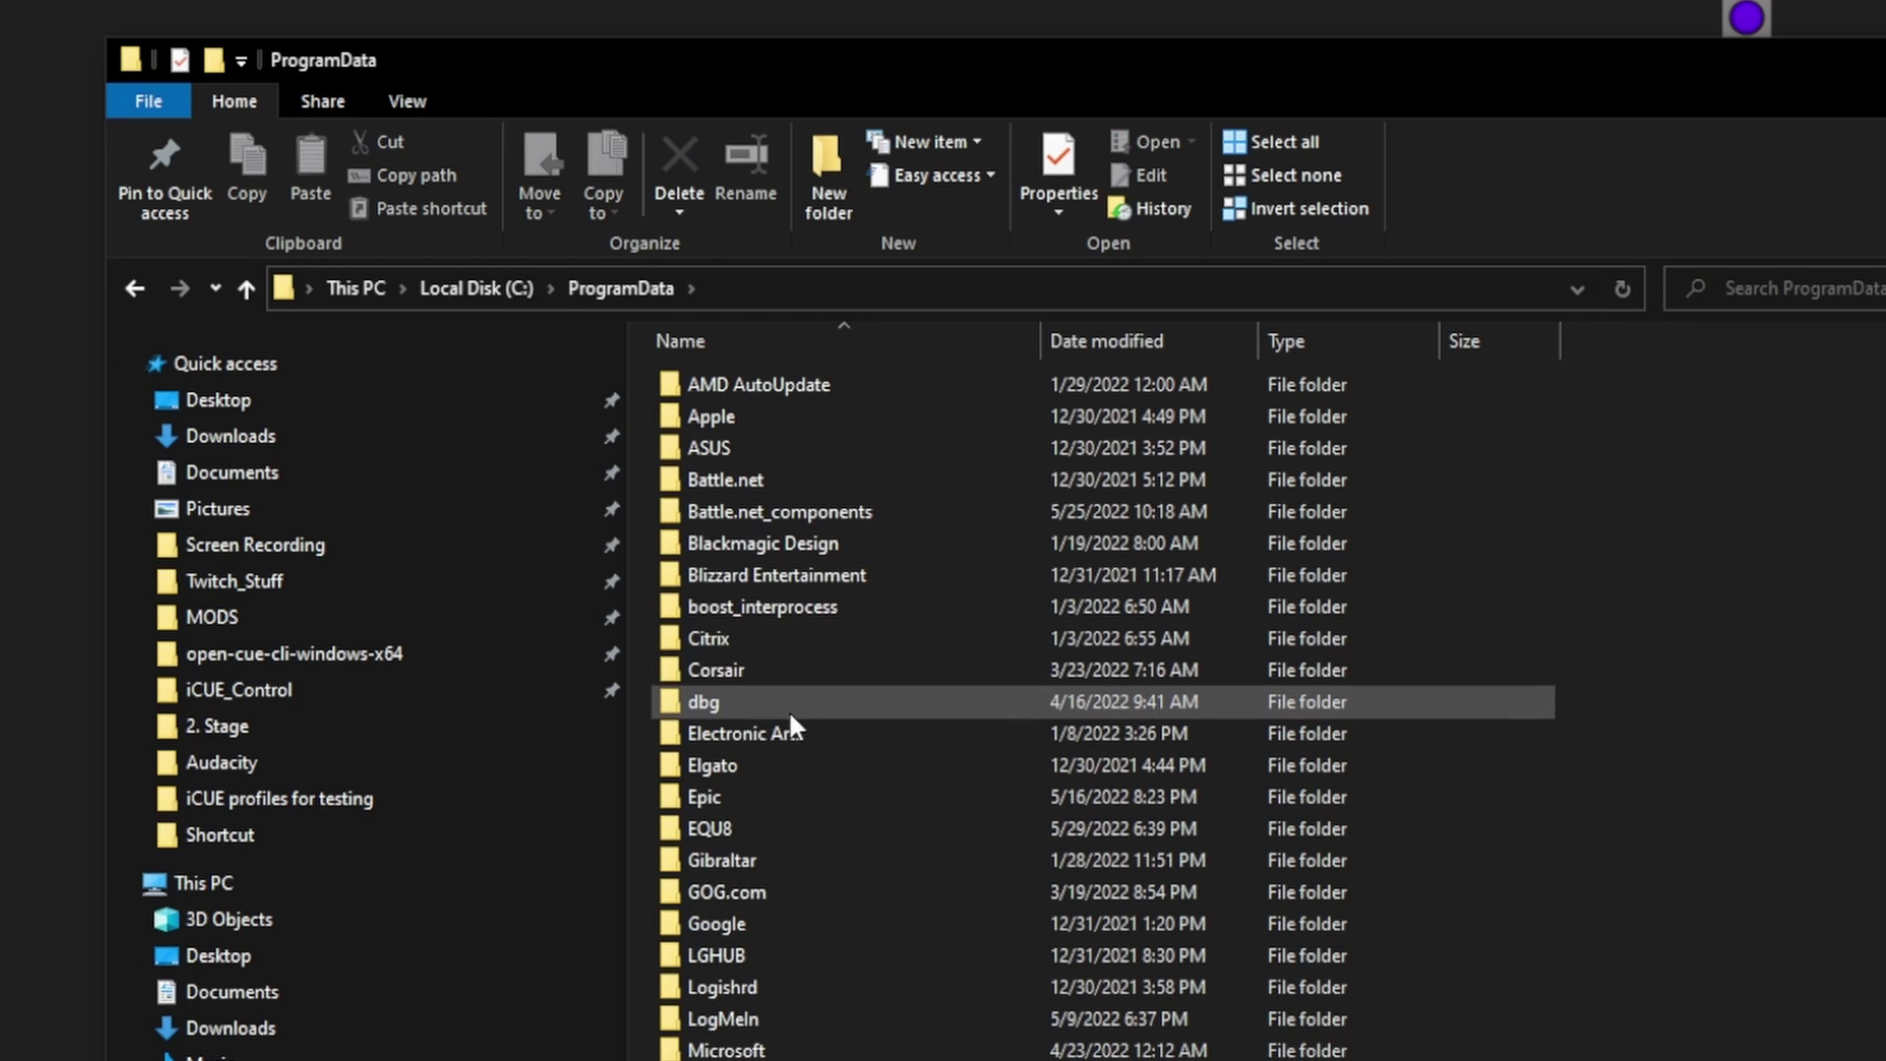
double_click(774, 669)
double_click(708, 445)
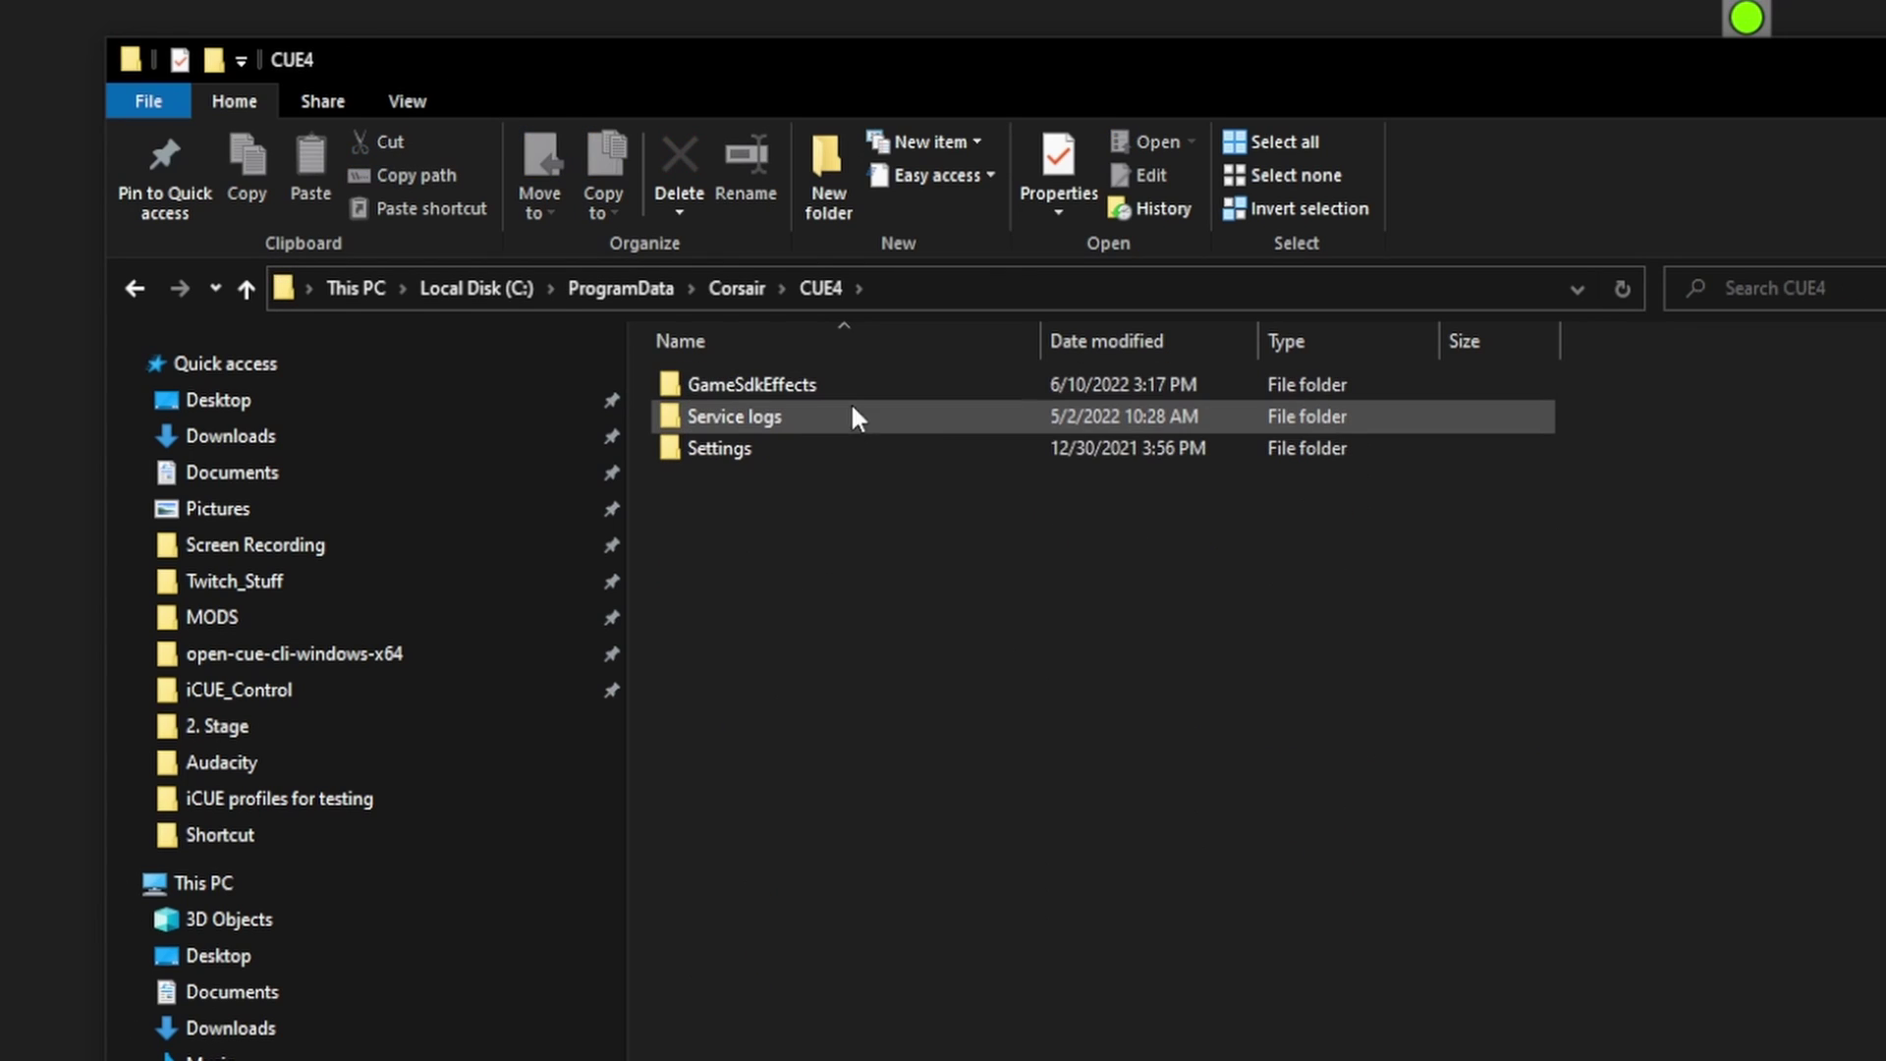
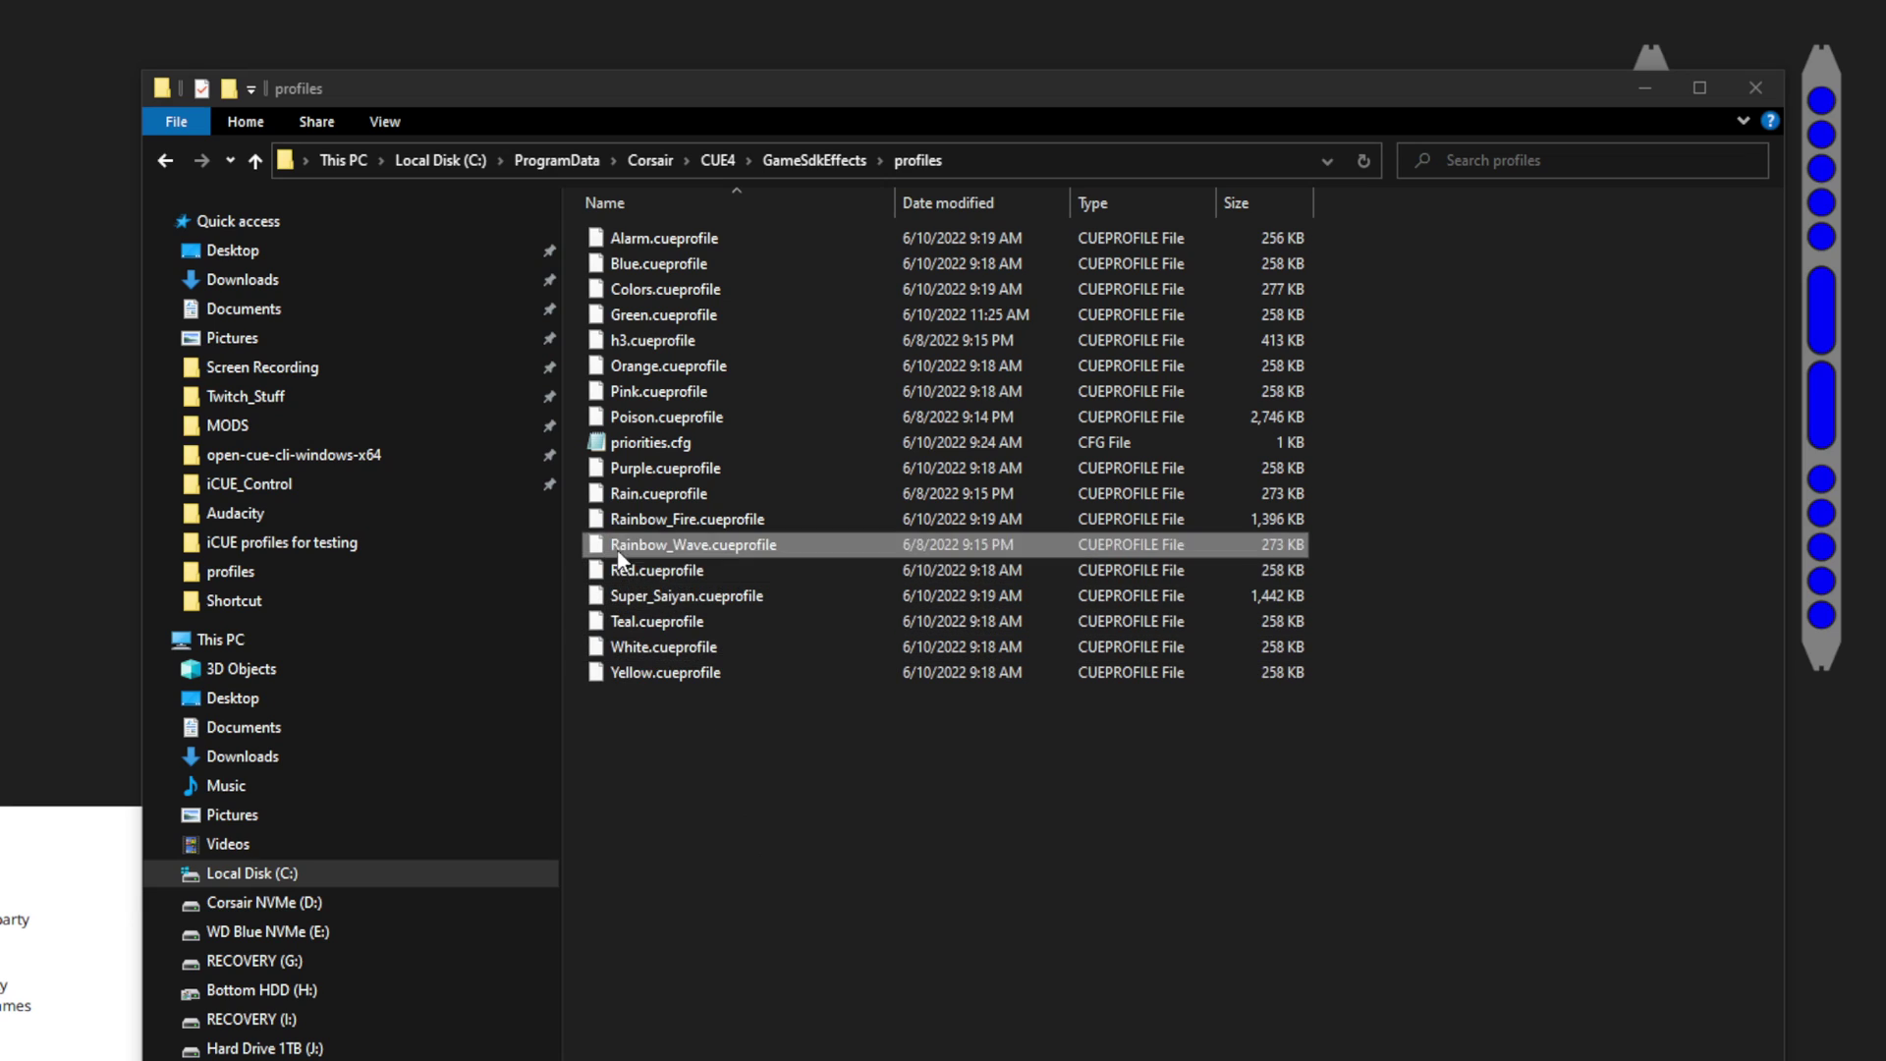
Step: Open priorities.cfg from the profiles folder, check its Rainbow_Wave entry, and close the file
right_click(669, 450)
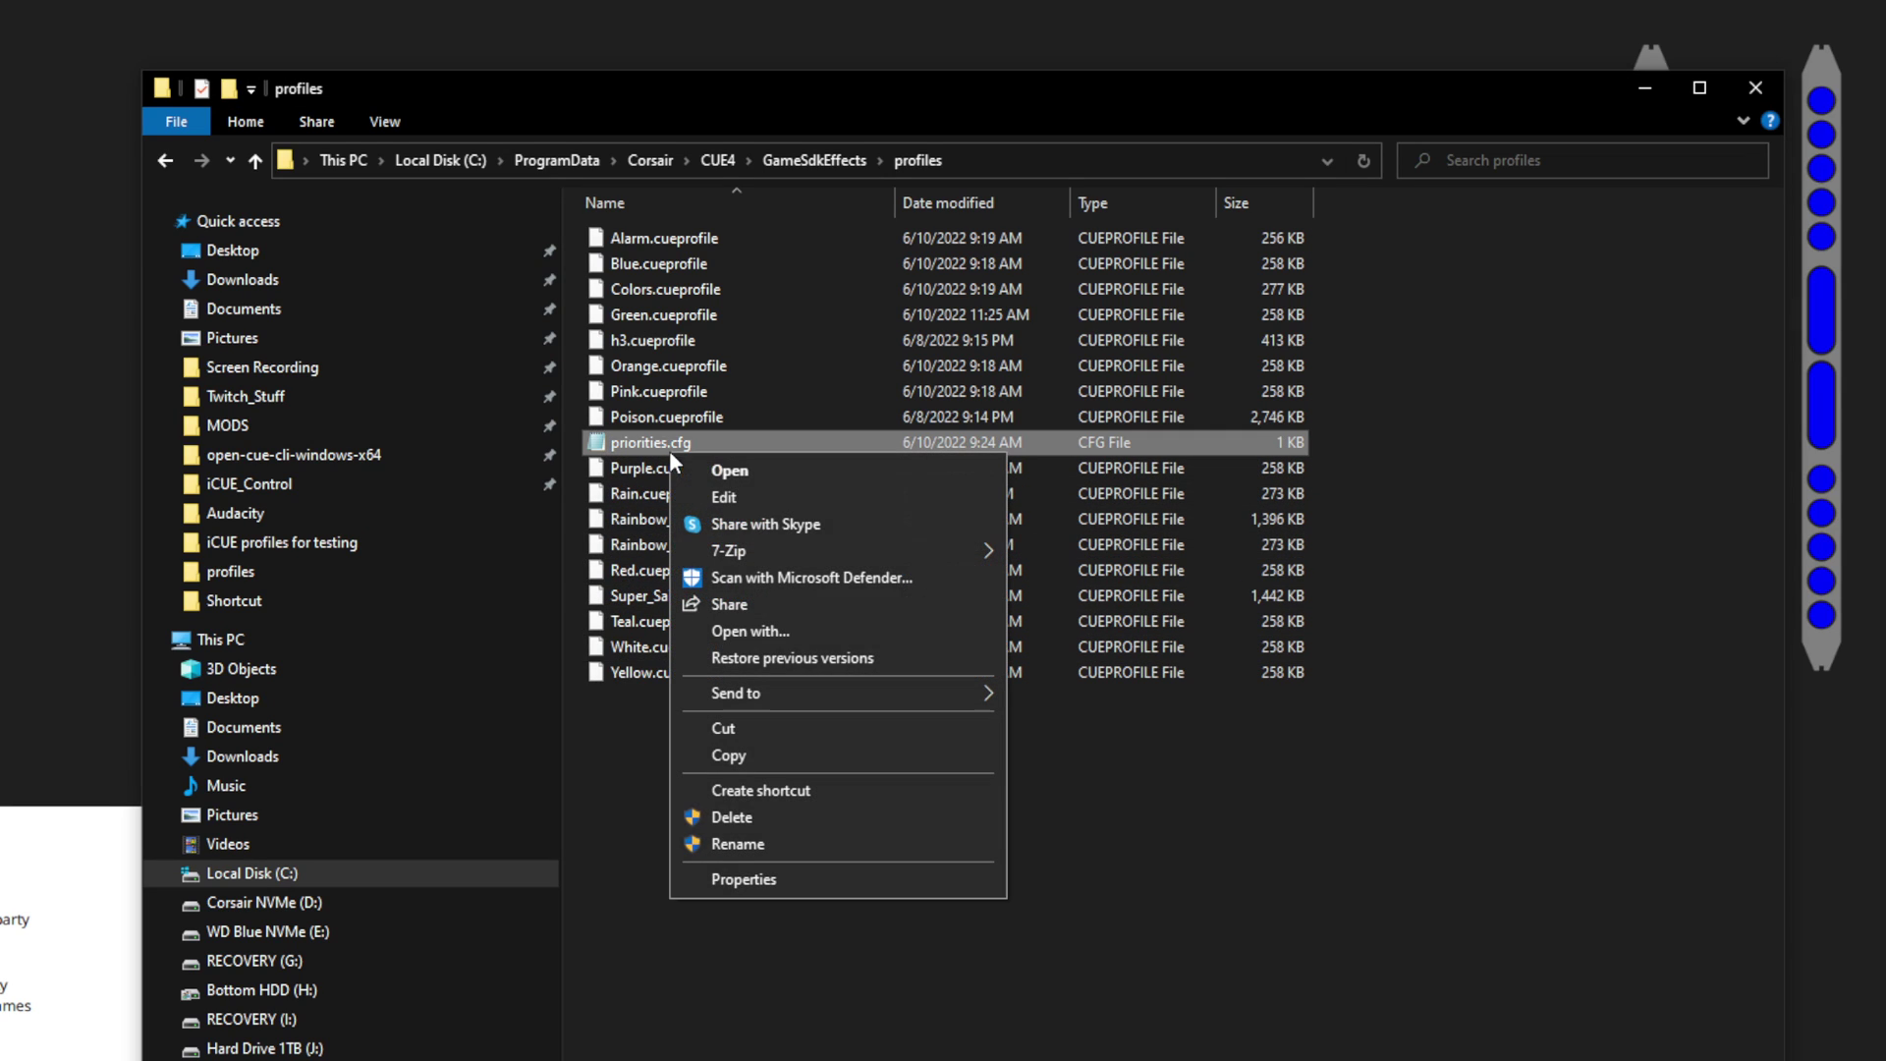
click(721, 498)
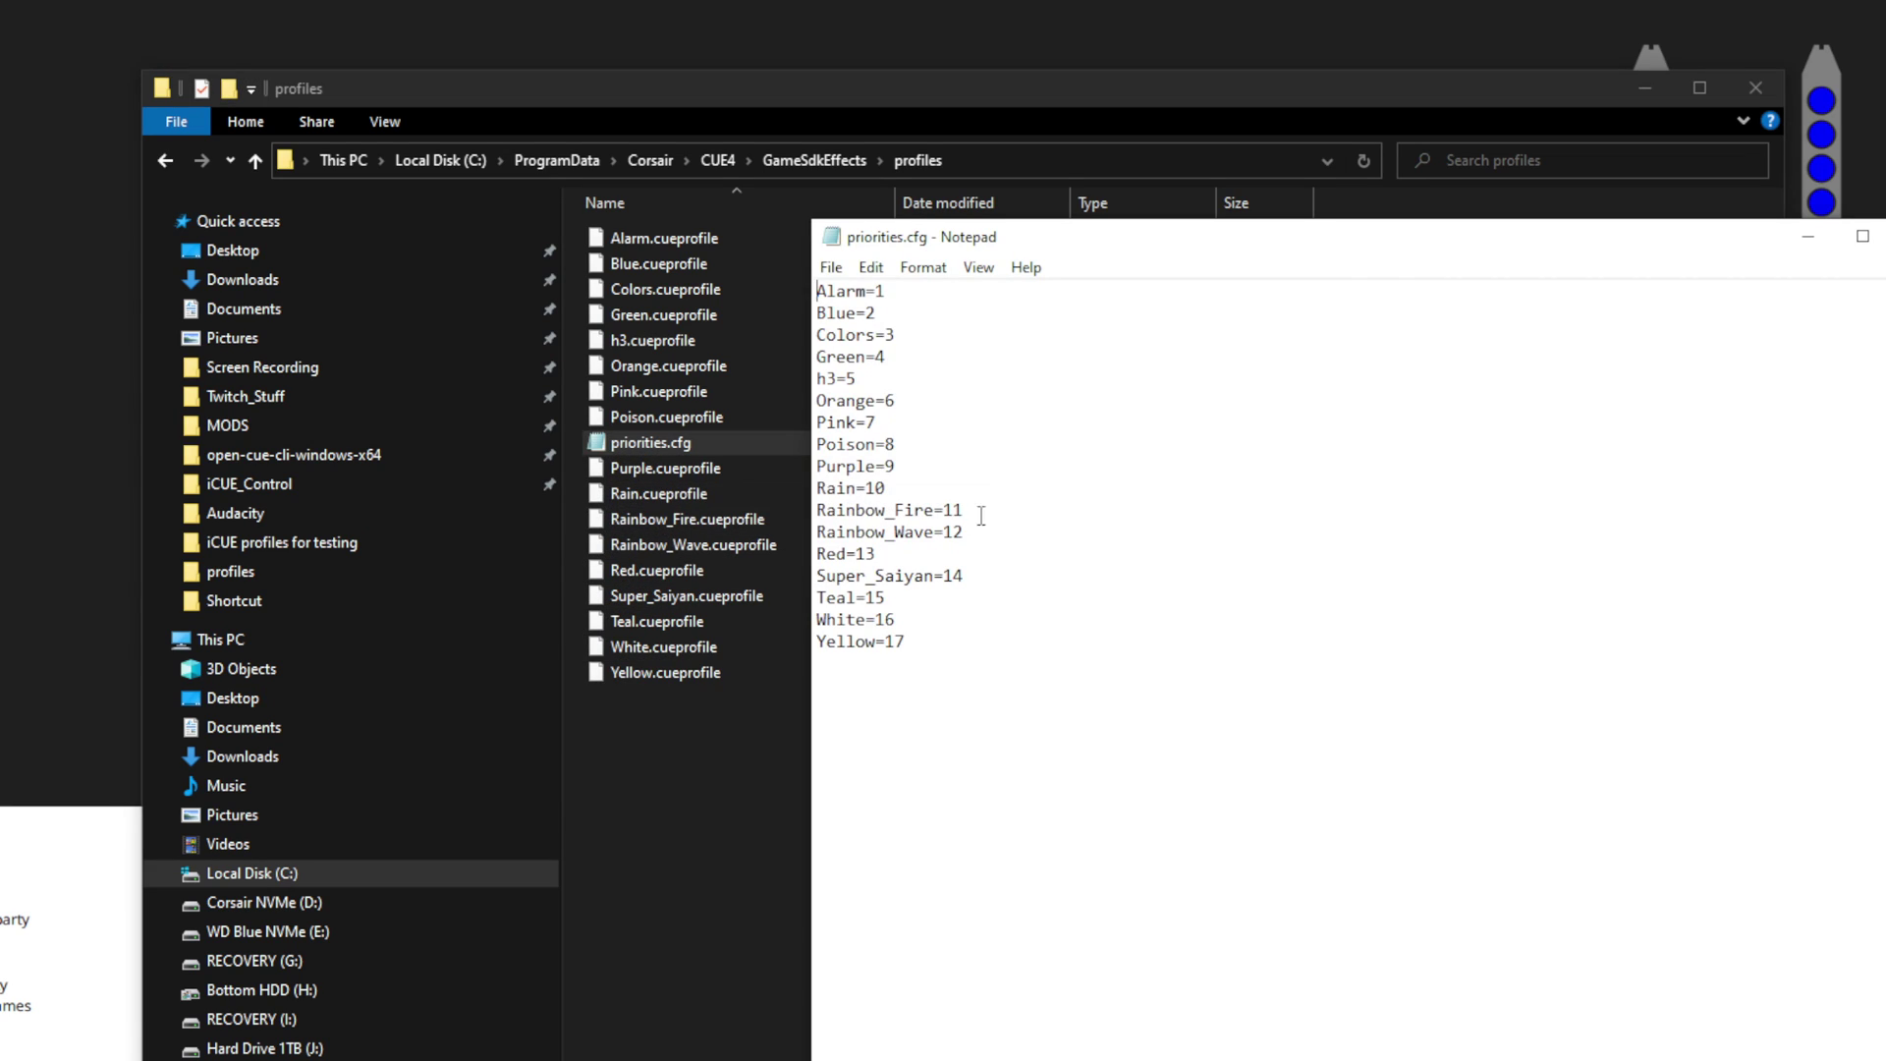
drag(966, 531, 798, 534)
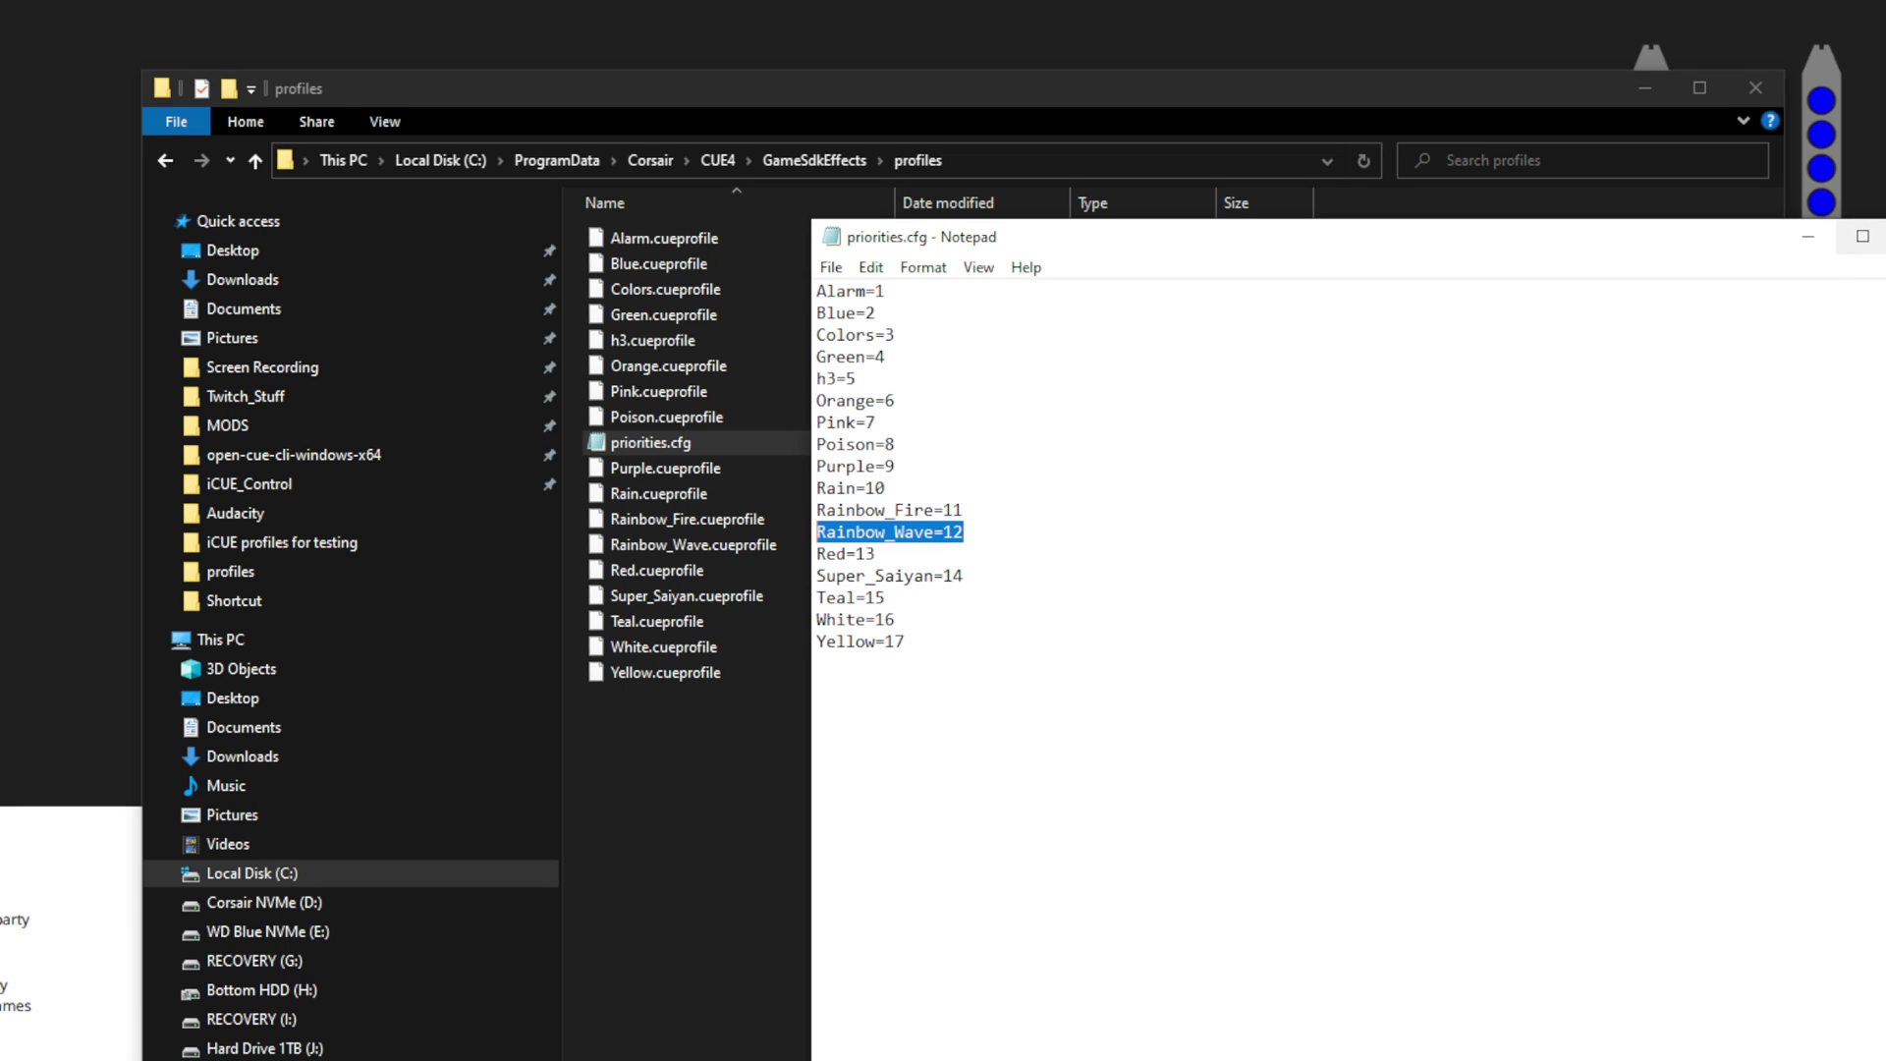
key(alt+F4)
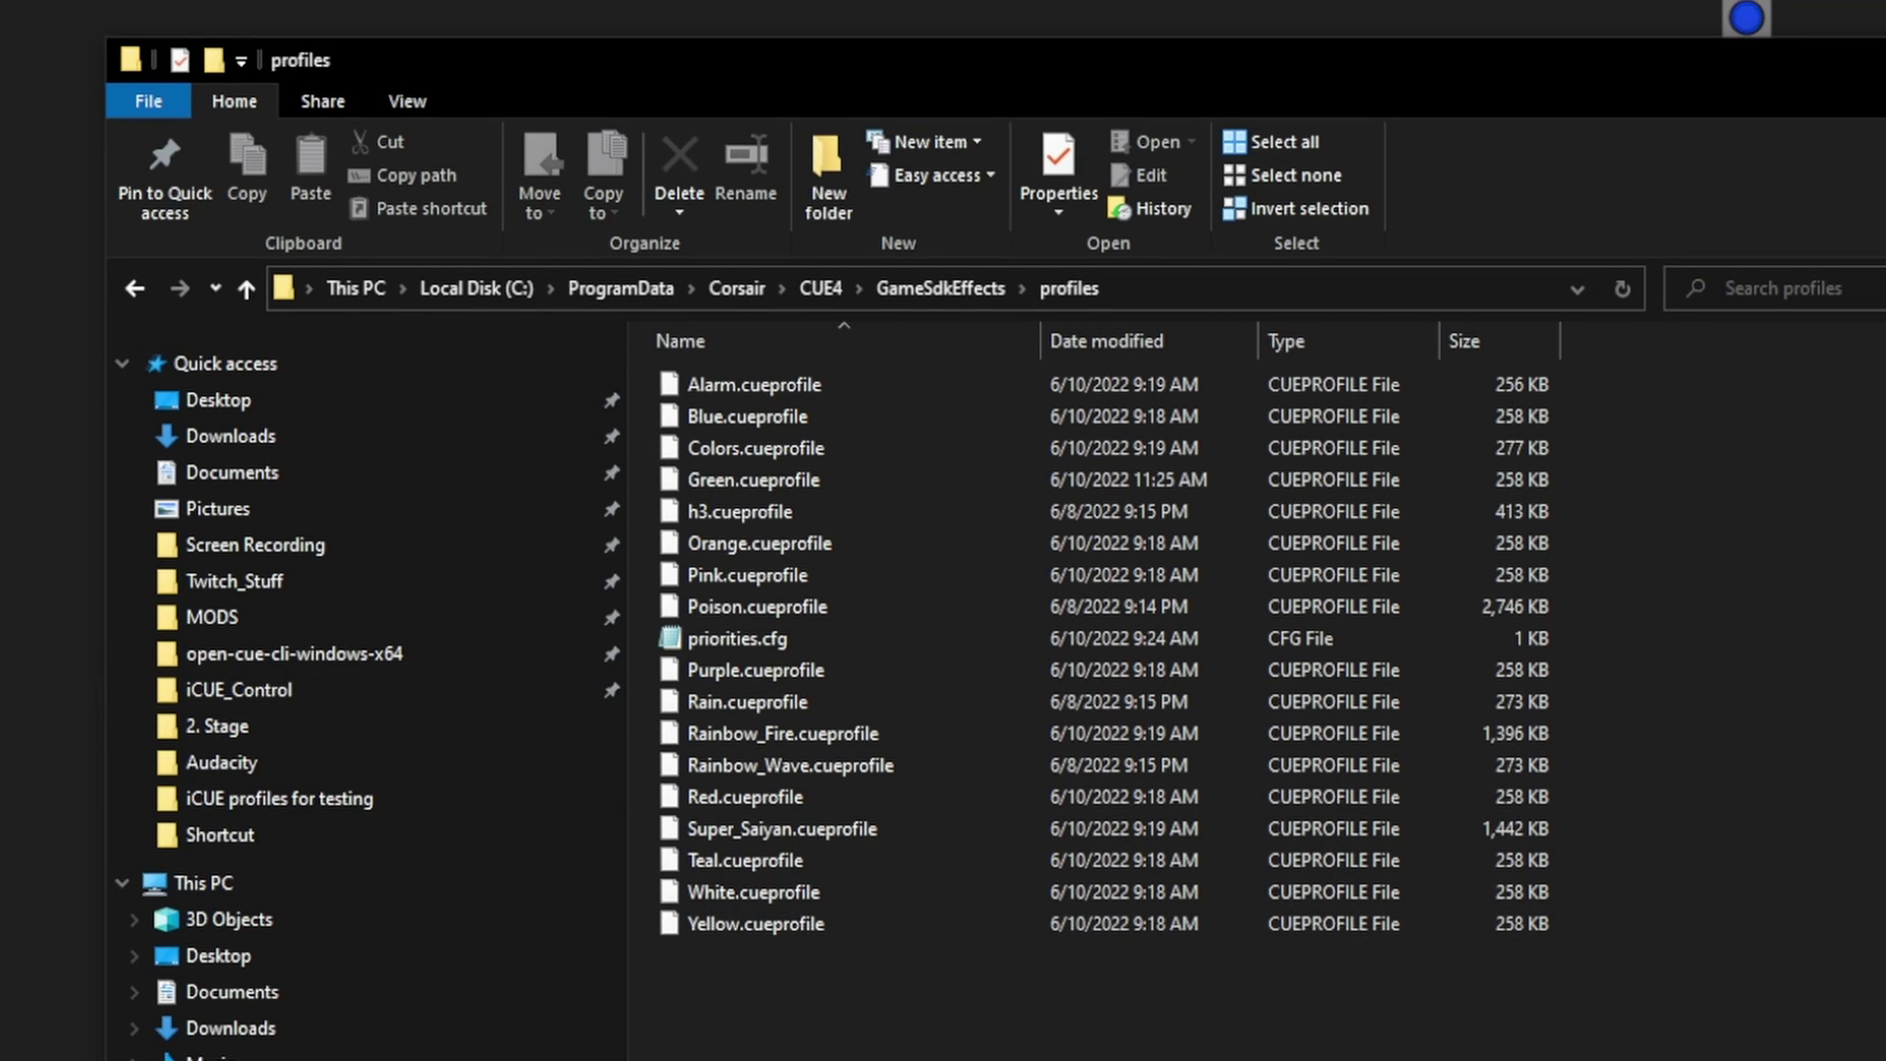
Step: Browse the iCUE_Control and iCUE profiles for testing folders, and open the iCUE Commands folder inside Twitch_Stuff
click(295, 692)
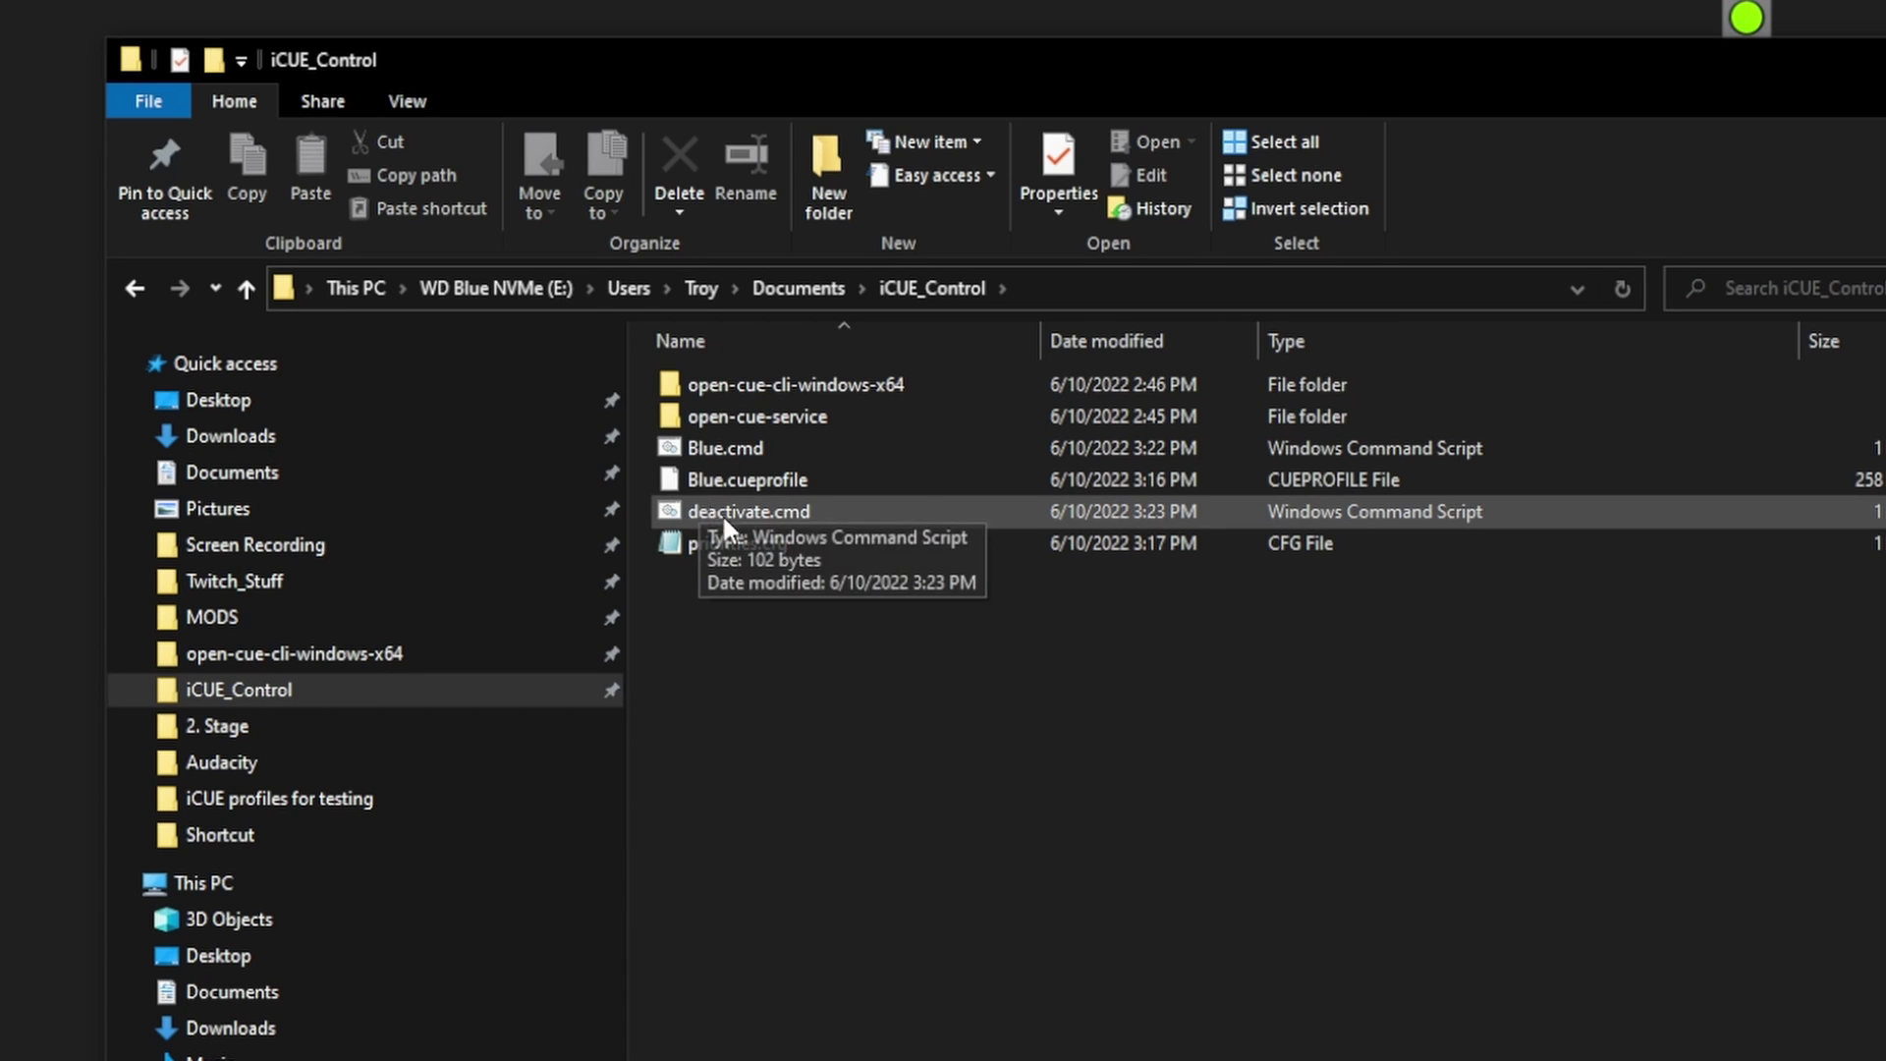
click(354, 654)
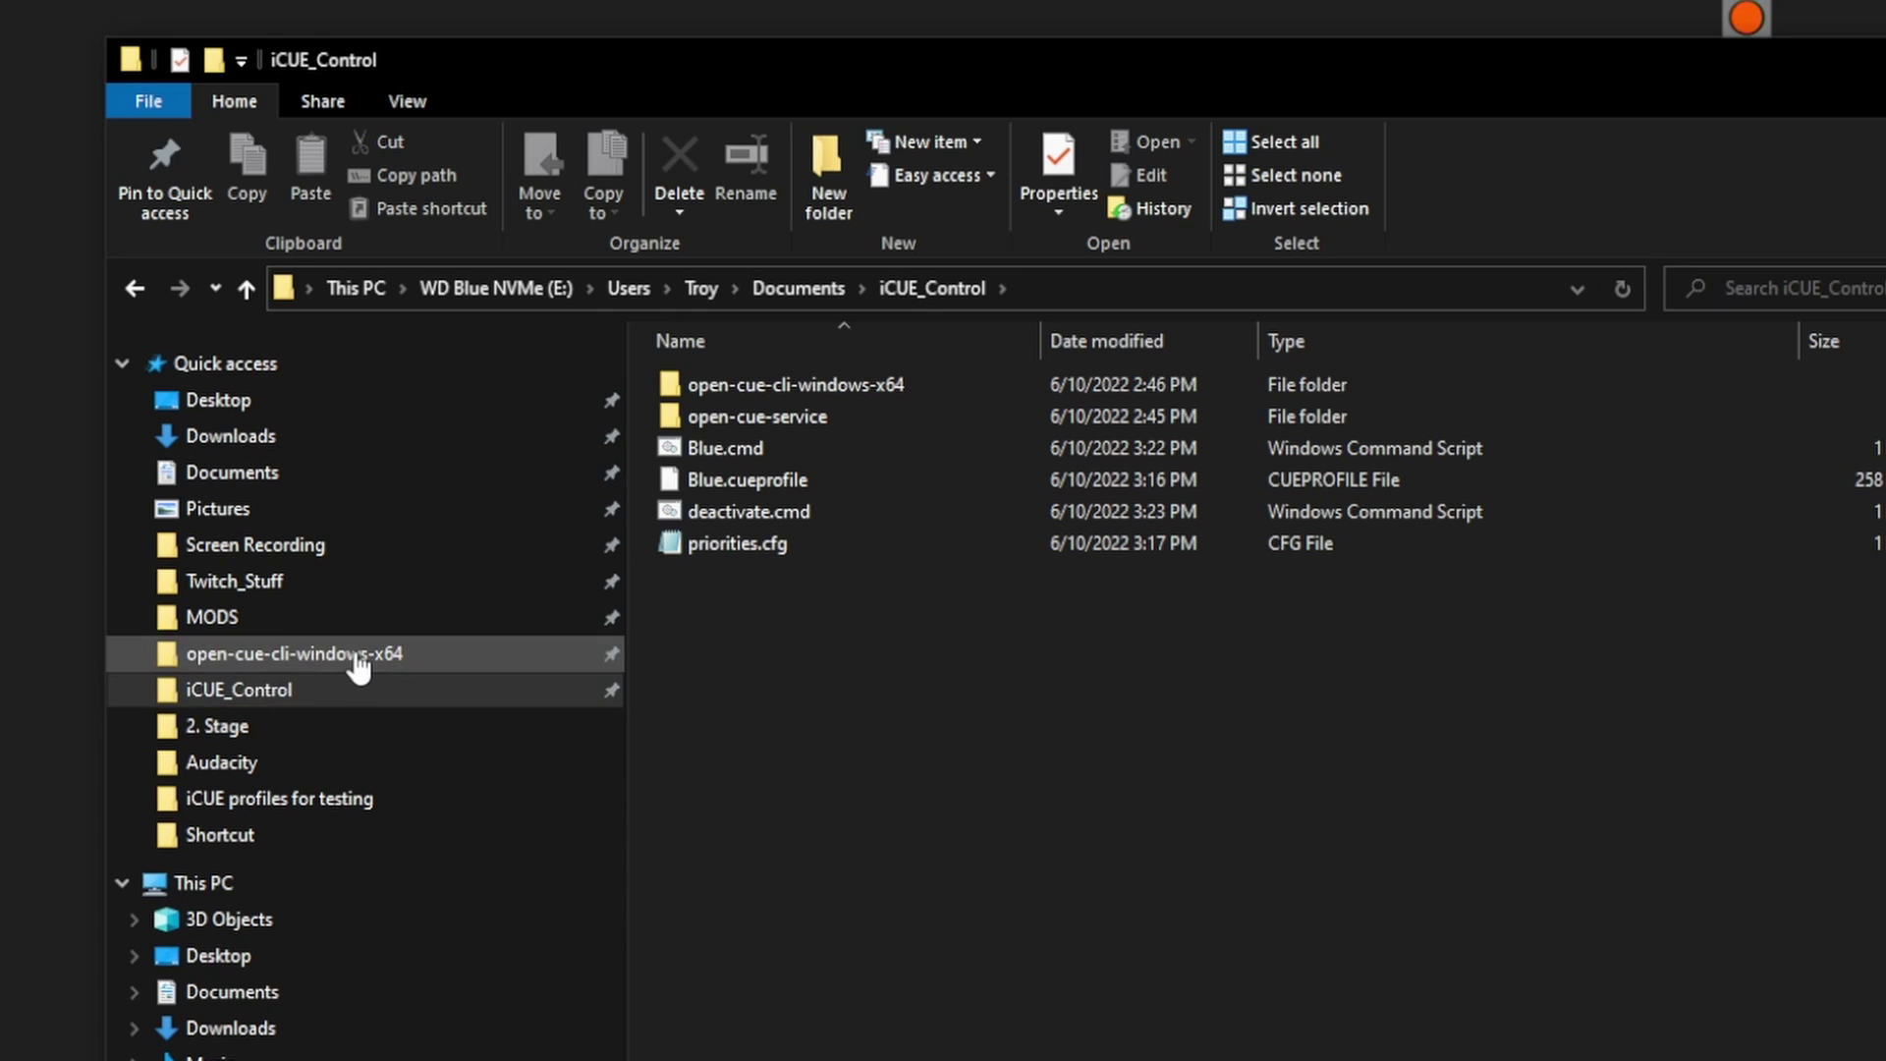
click(330, 803)
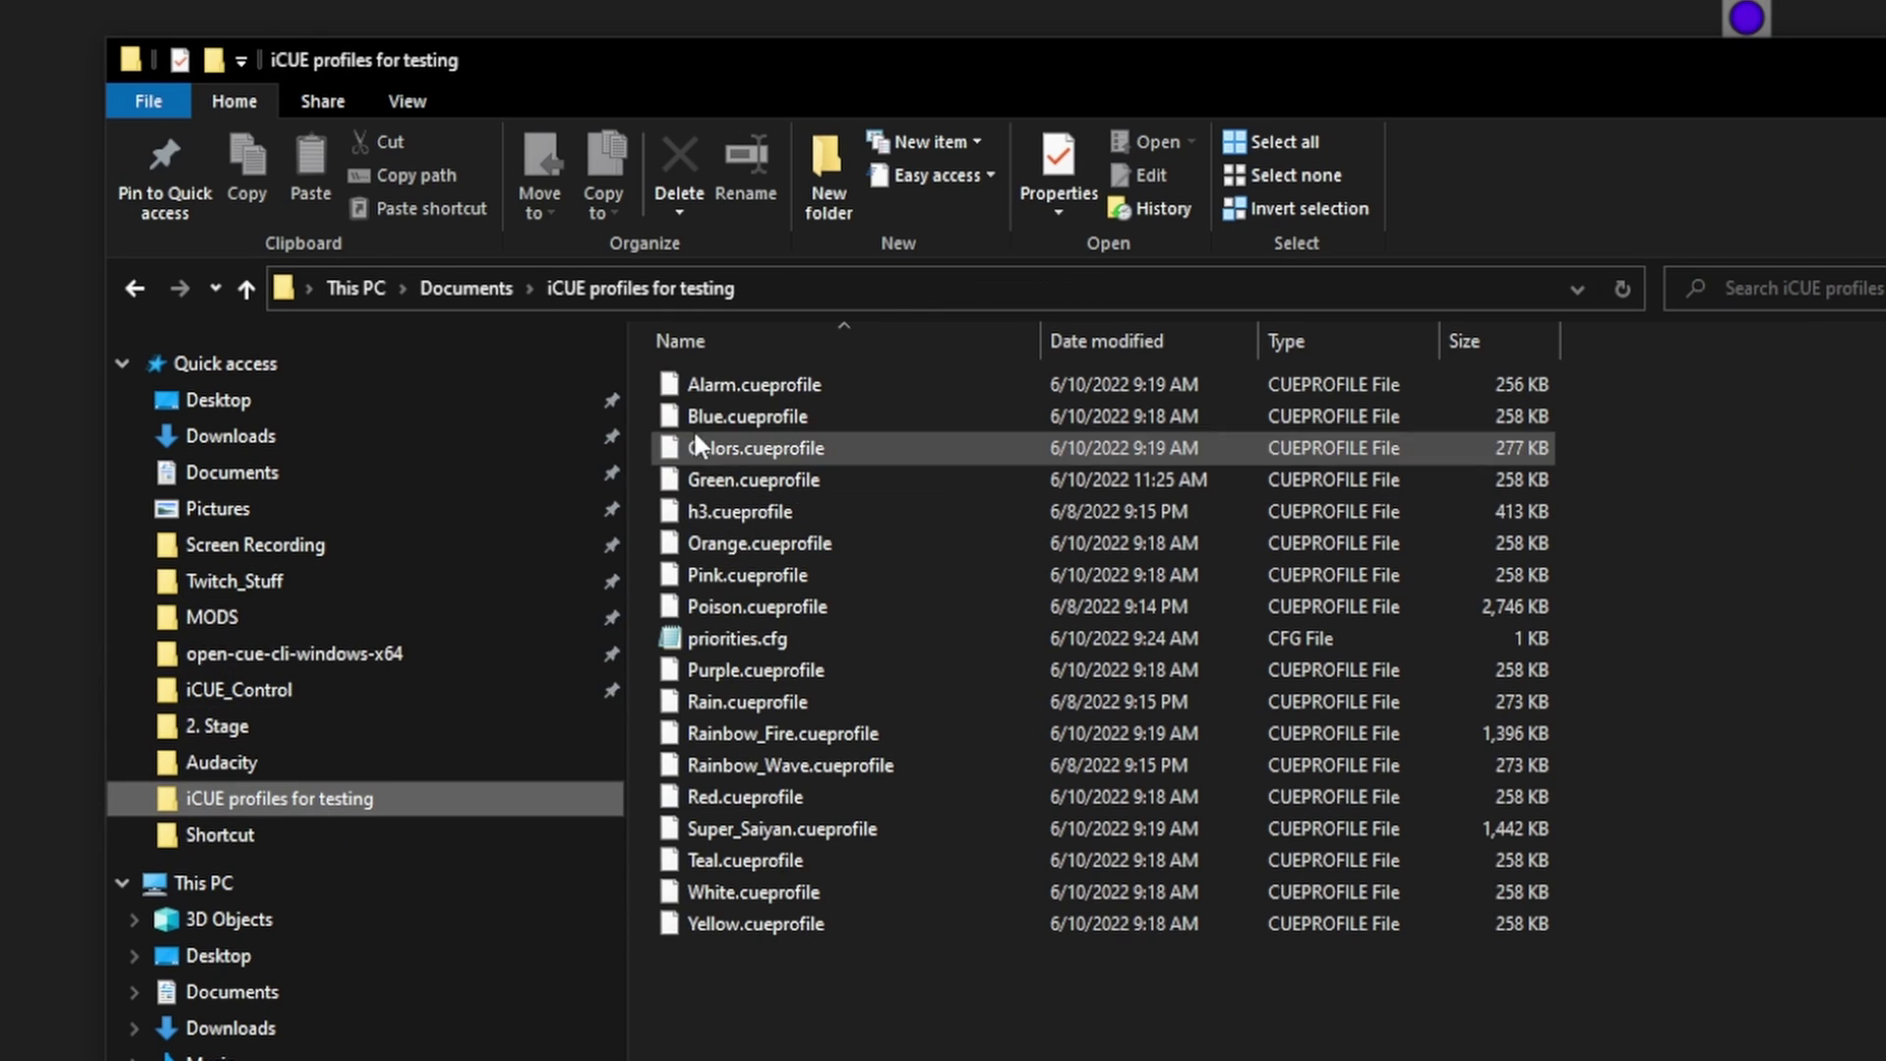
click(332, 585)
click(821, 583)
double_click(821, 580)
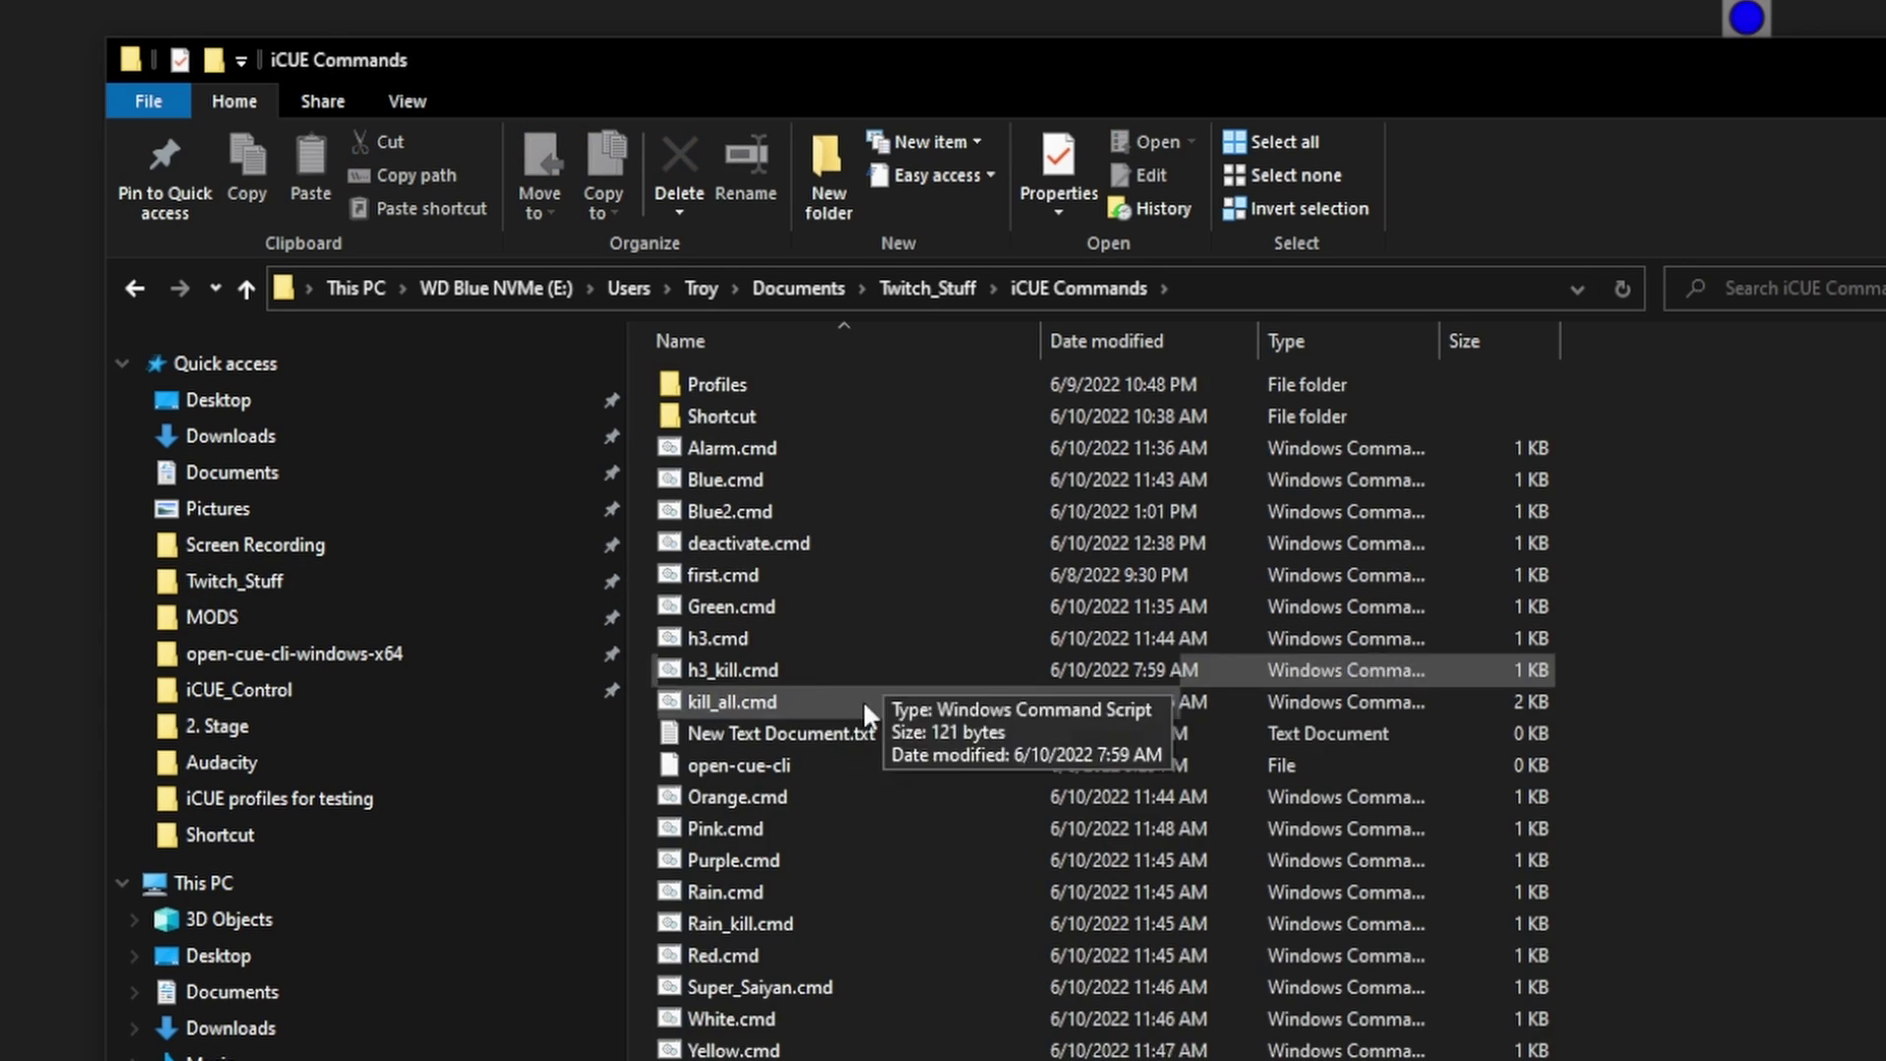
Step: Open Blue.cmd from iCUE Commands for editing and replace the profile name Blue in its command with Rainbow_Wave
right_click(726, 491)
click(840, 551)
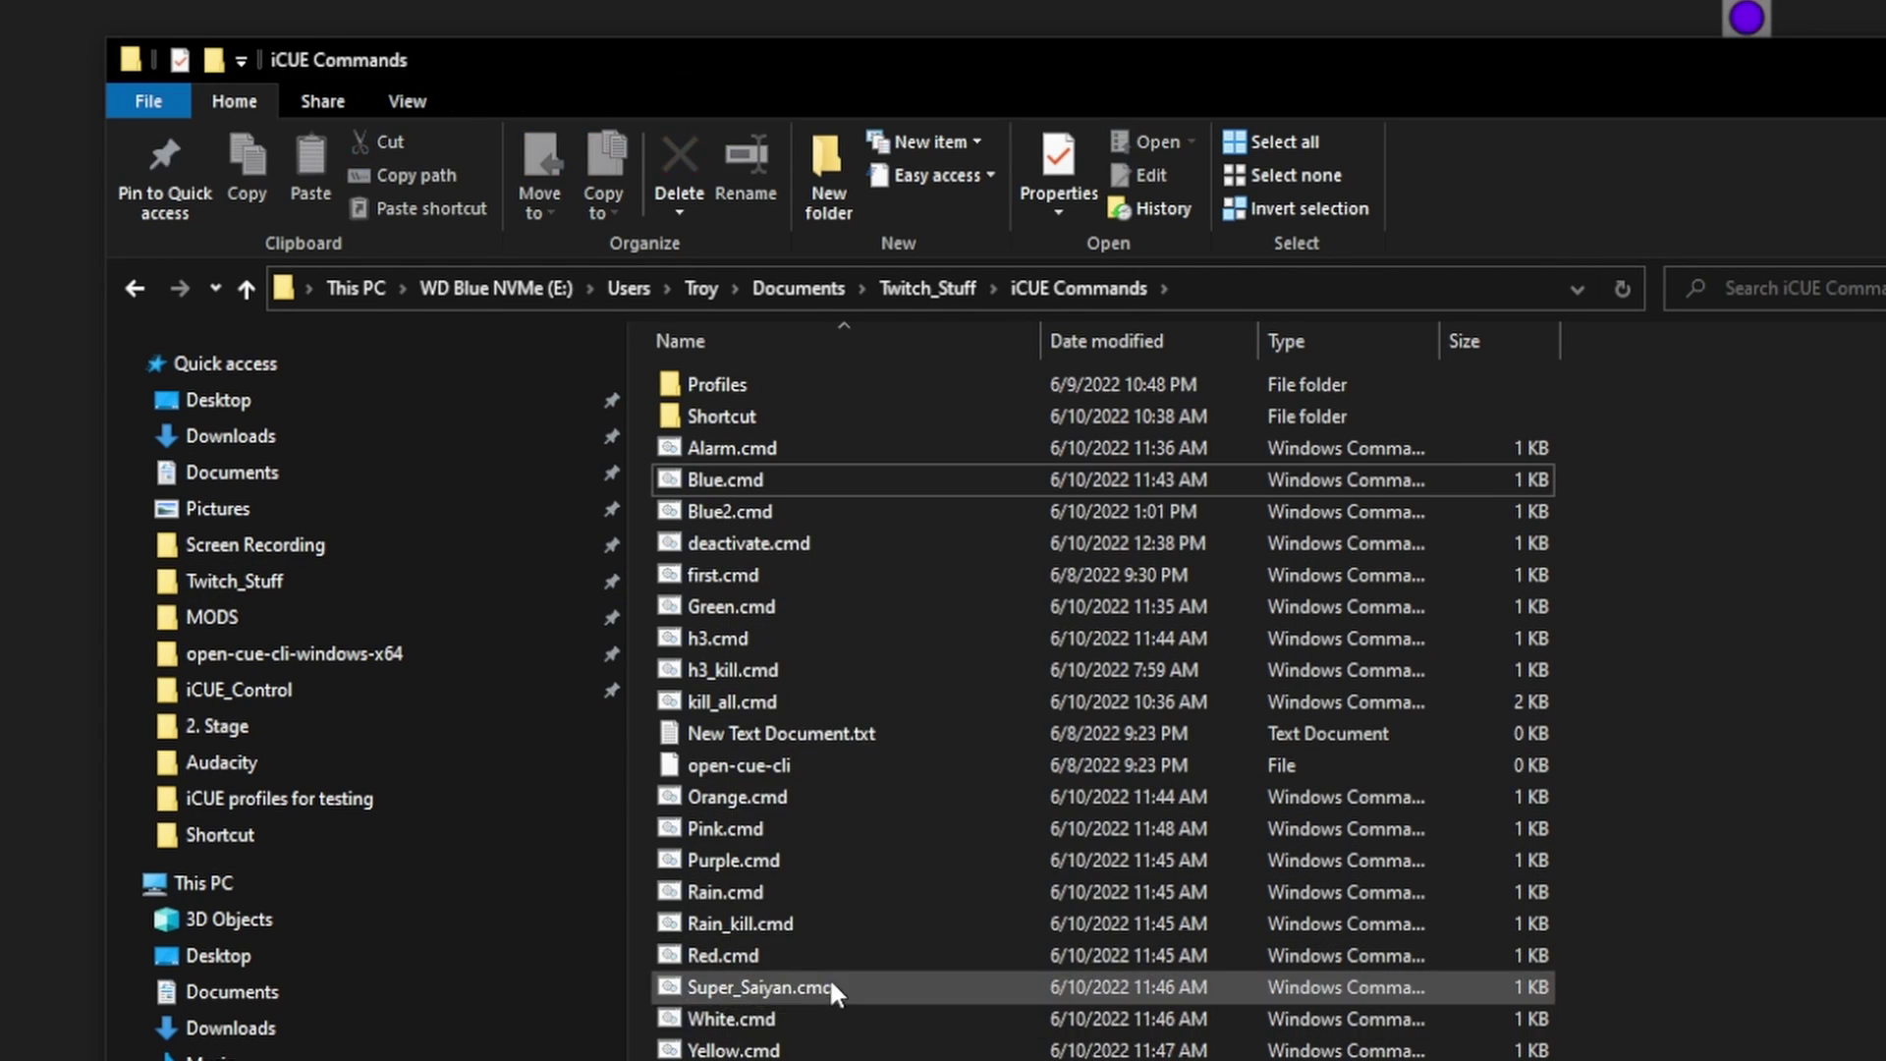
right_click(758, 484)
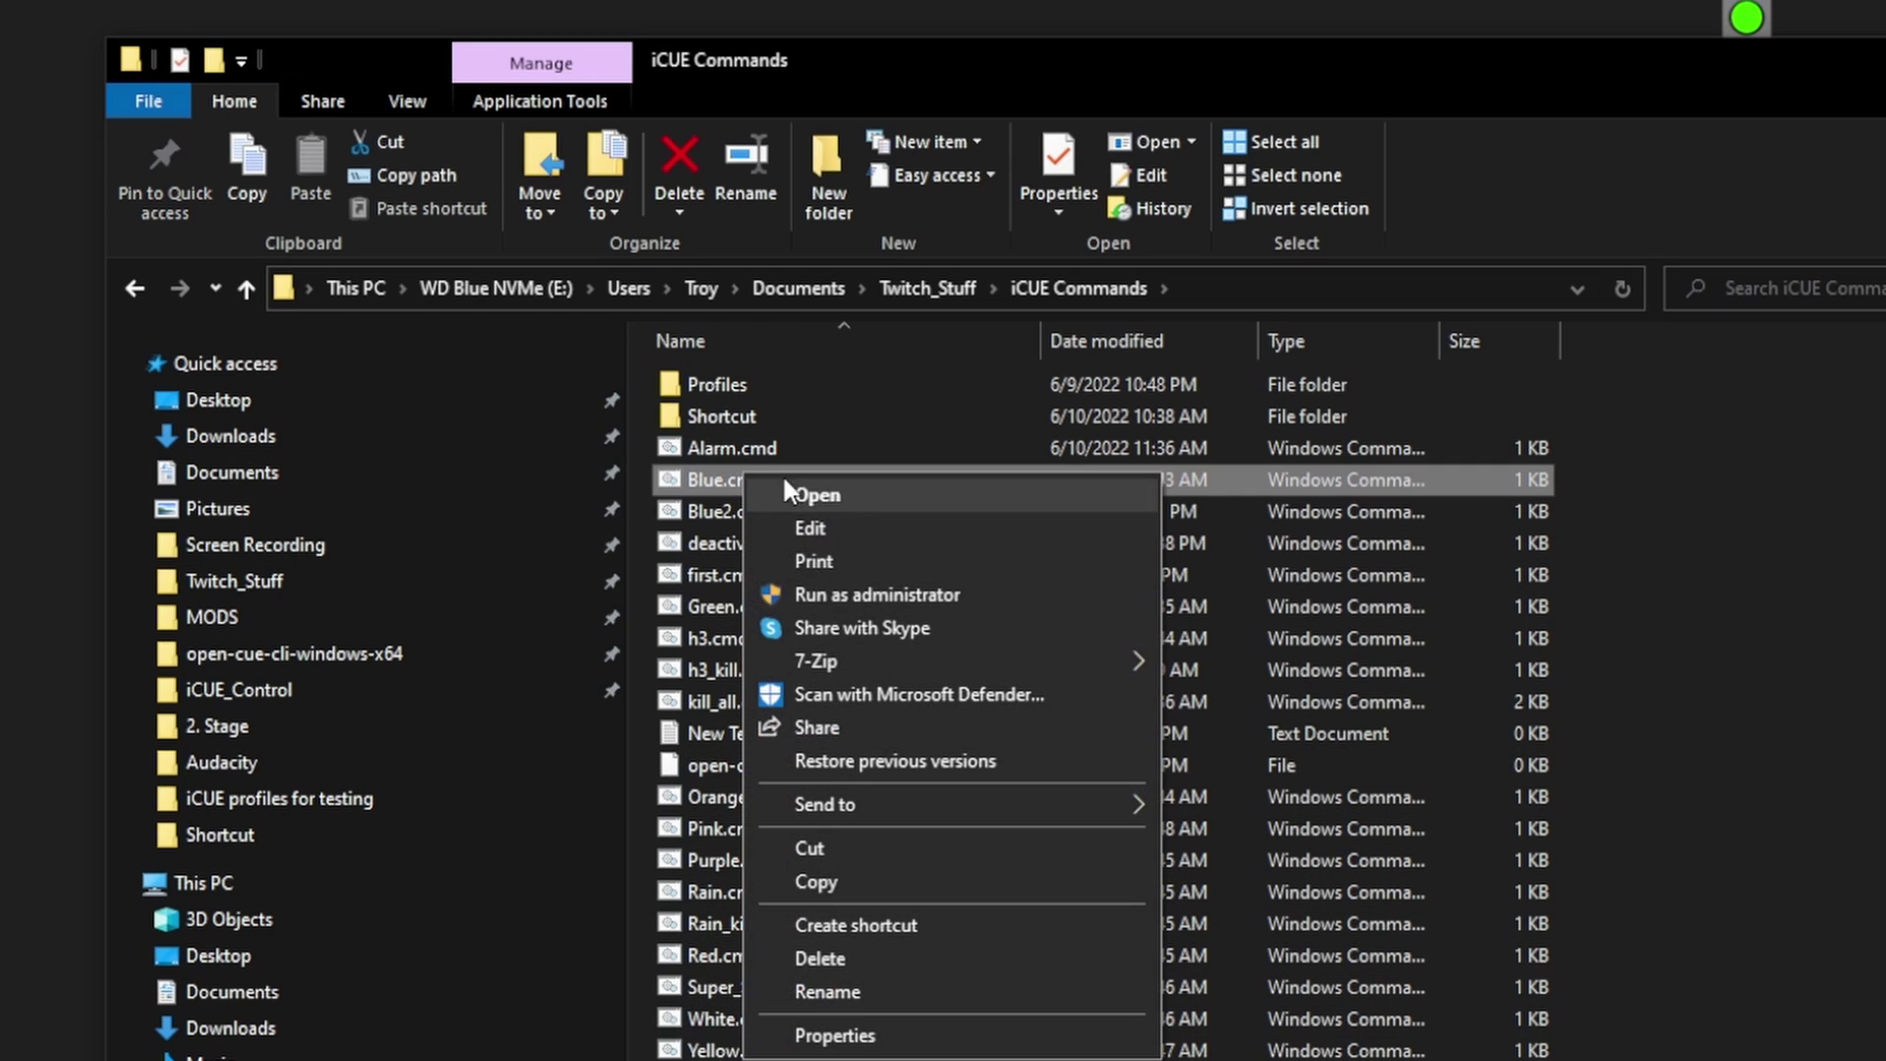
click(873, 539)
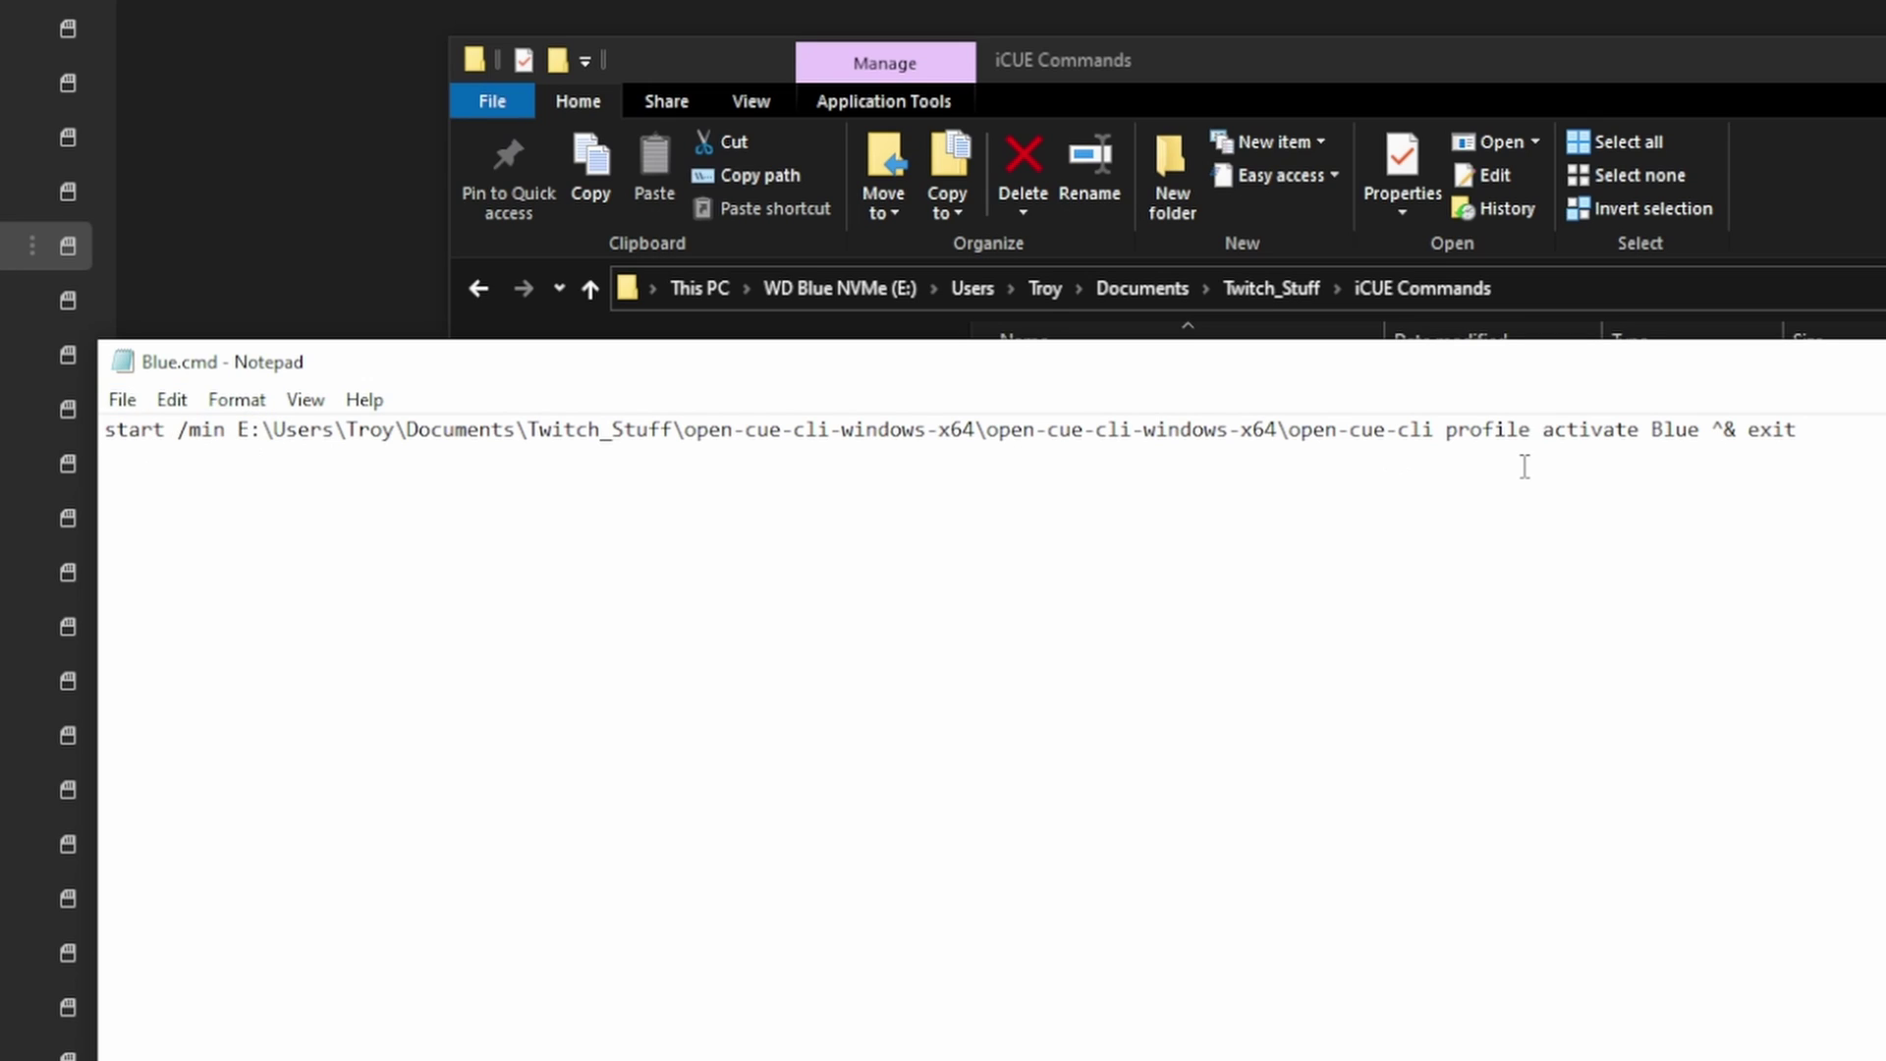
click(1648, 429)
key(Delete)
key(Delete)
key(Delete)
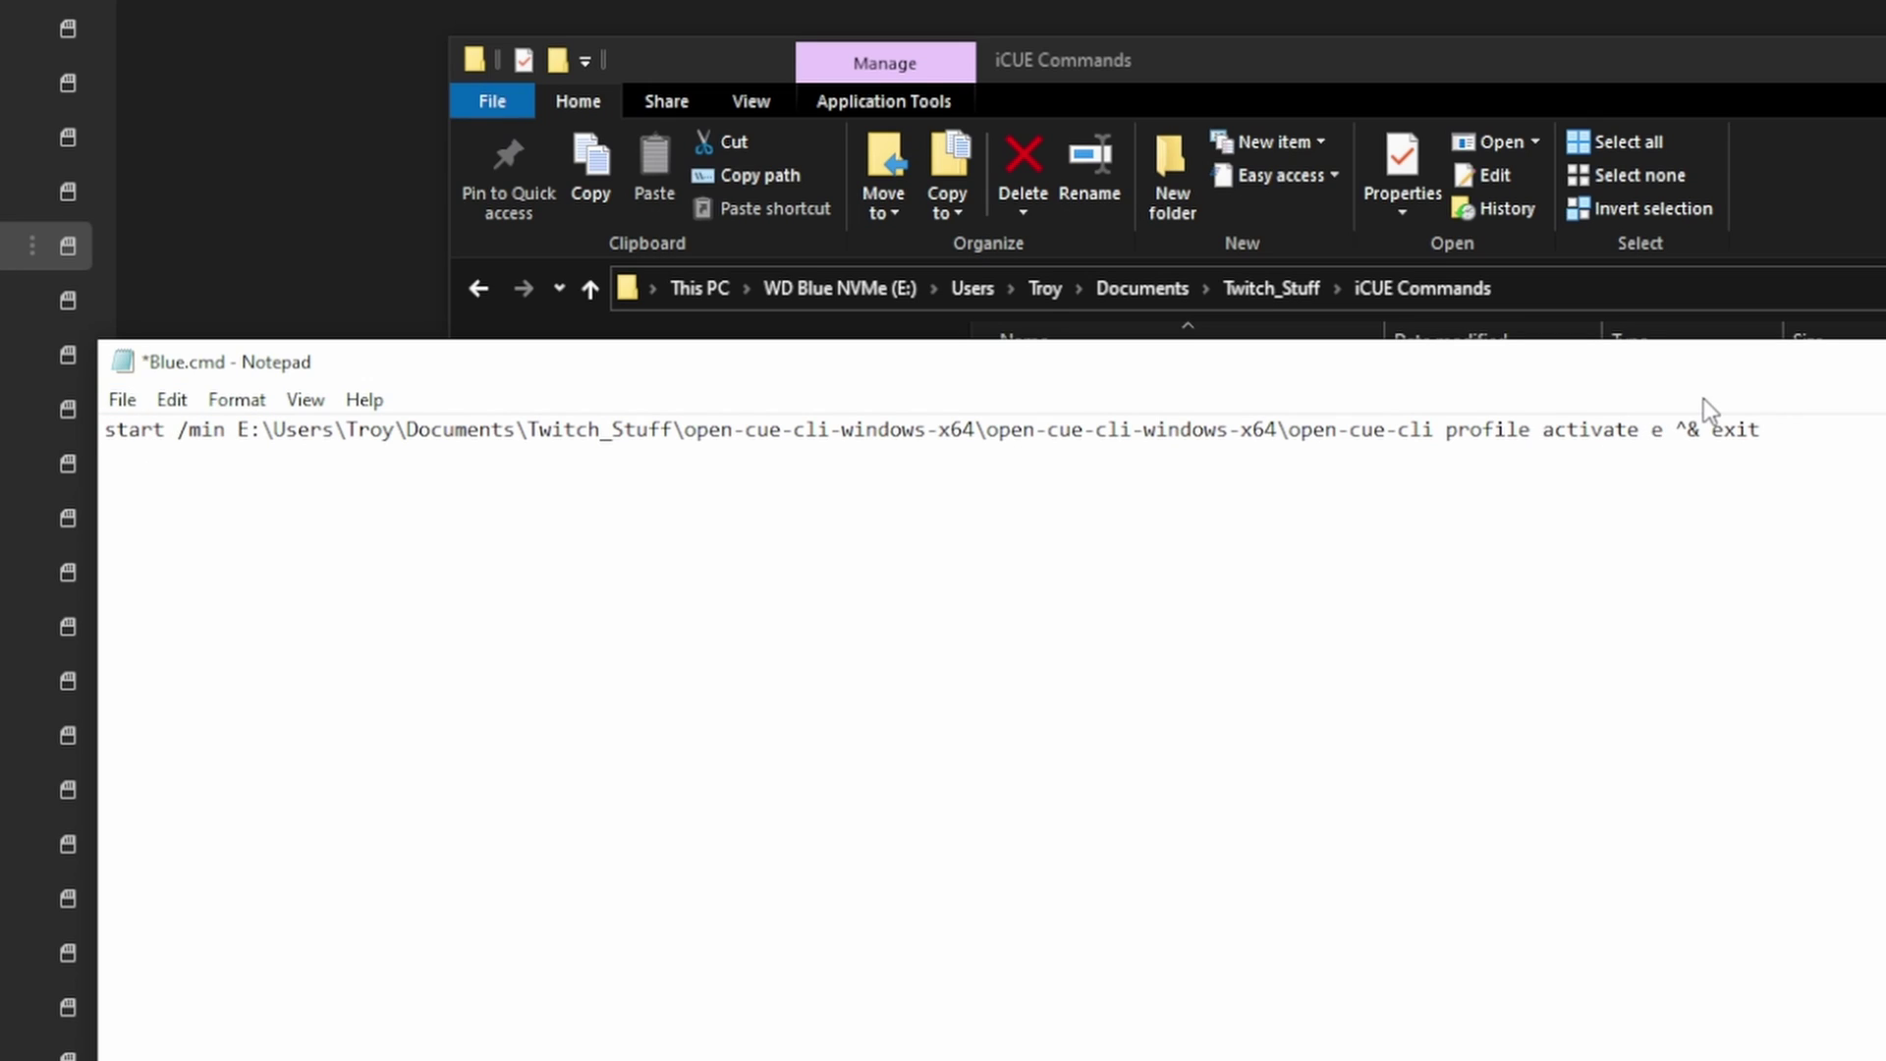
text(Rainbow)
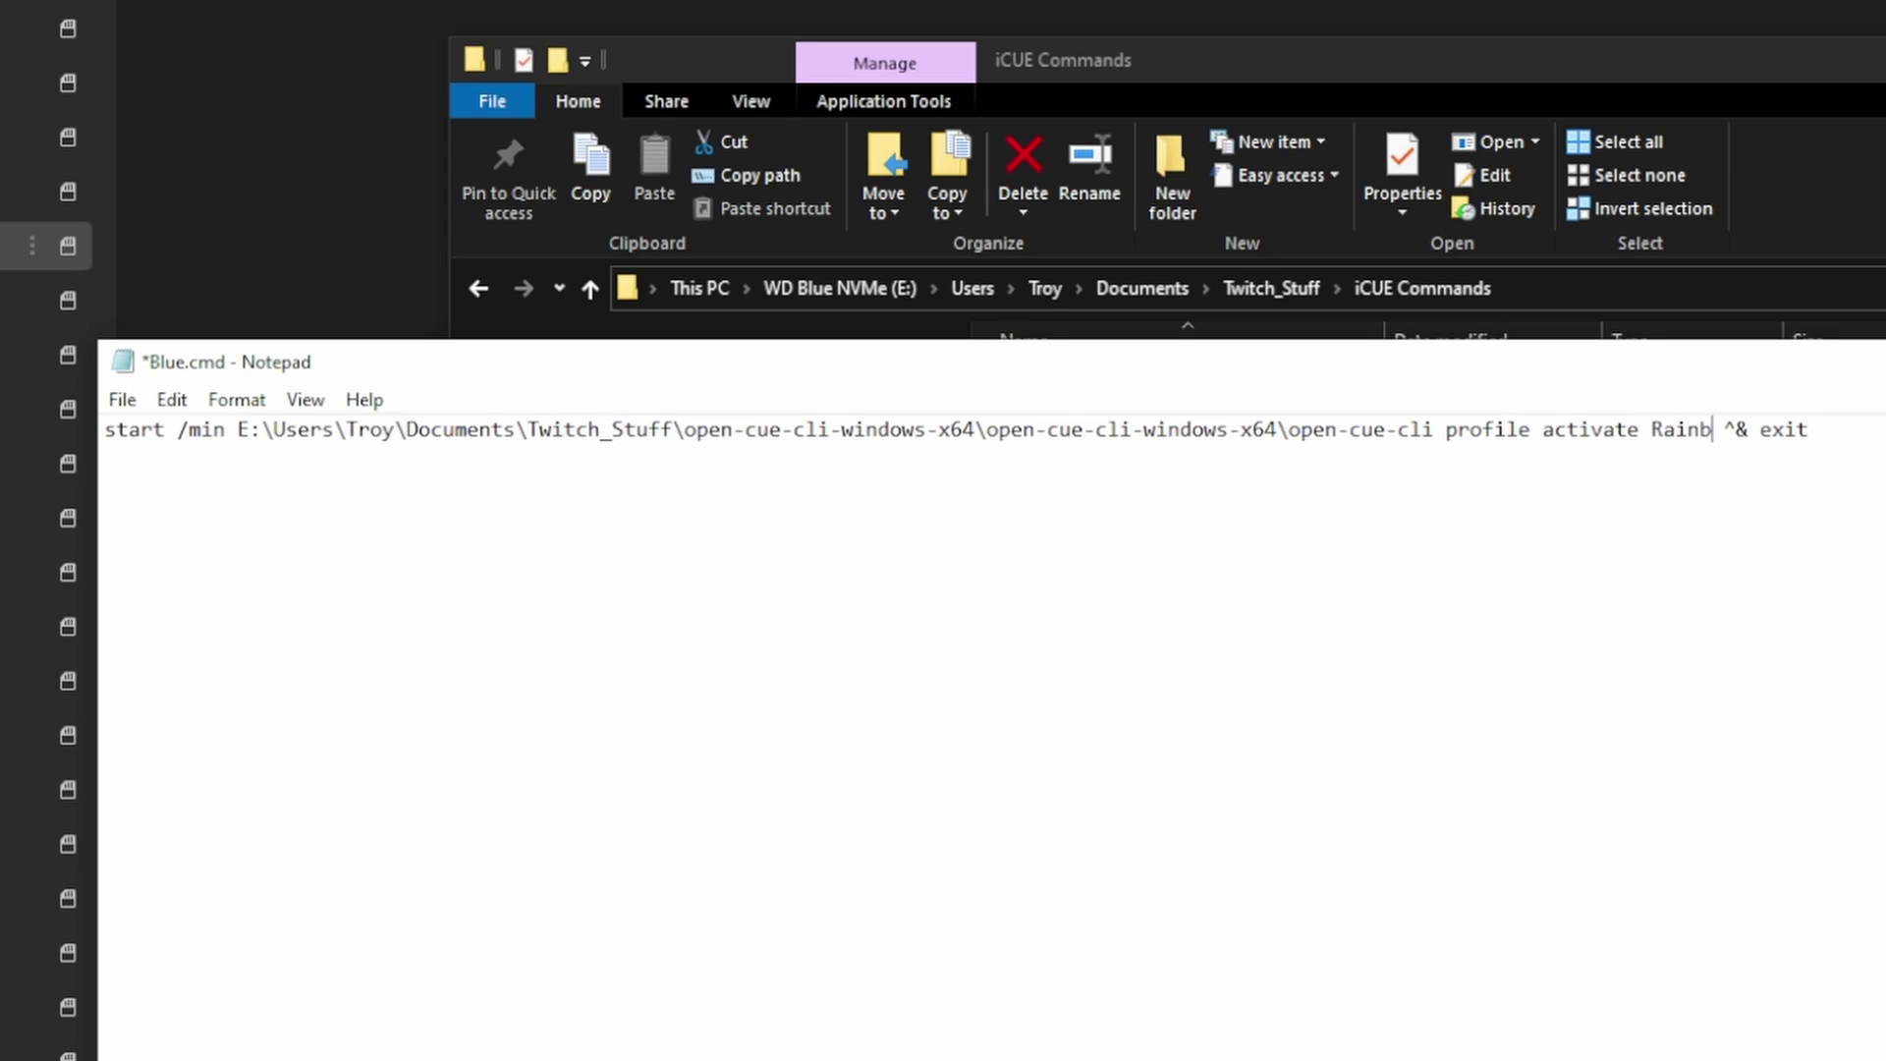
text(_Wave)
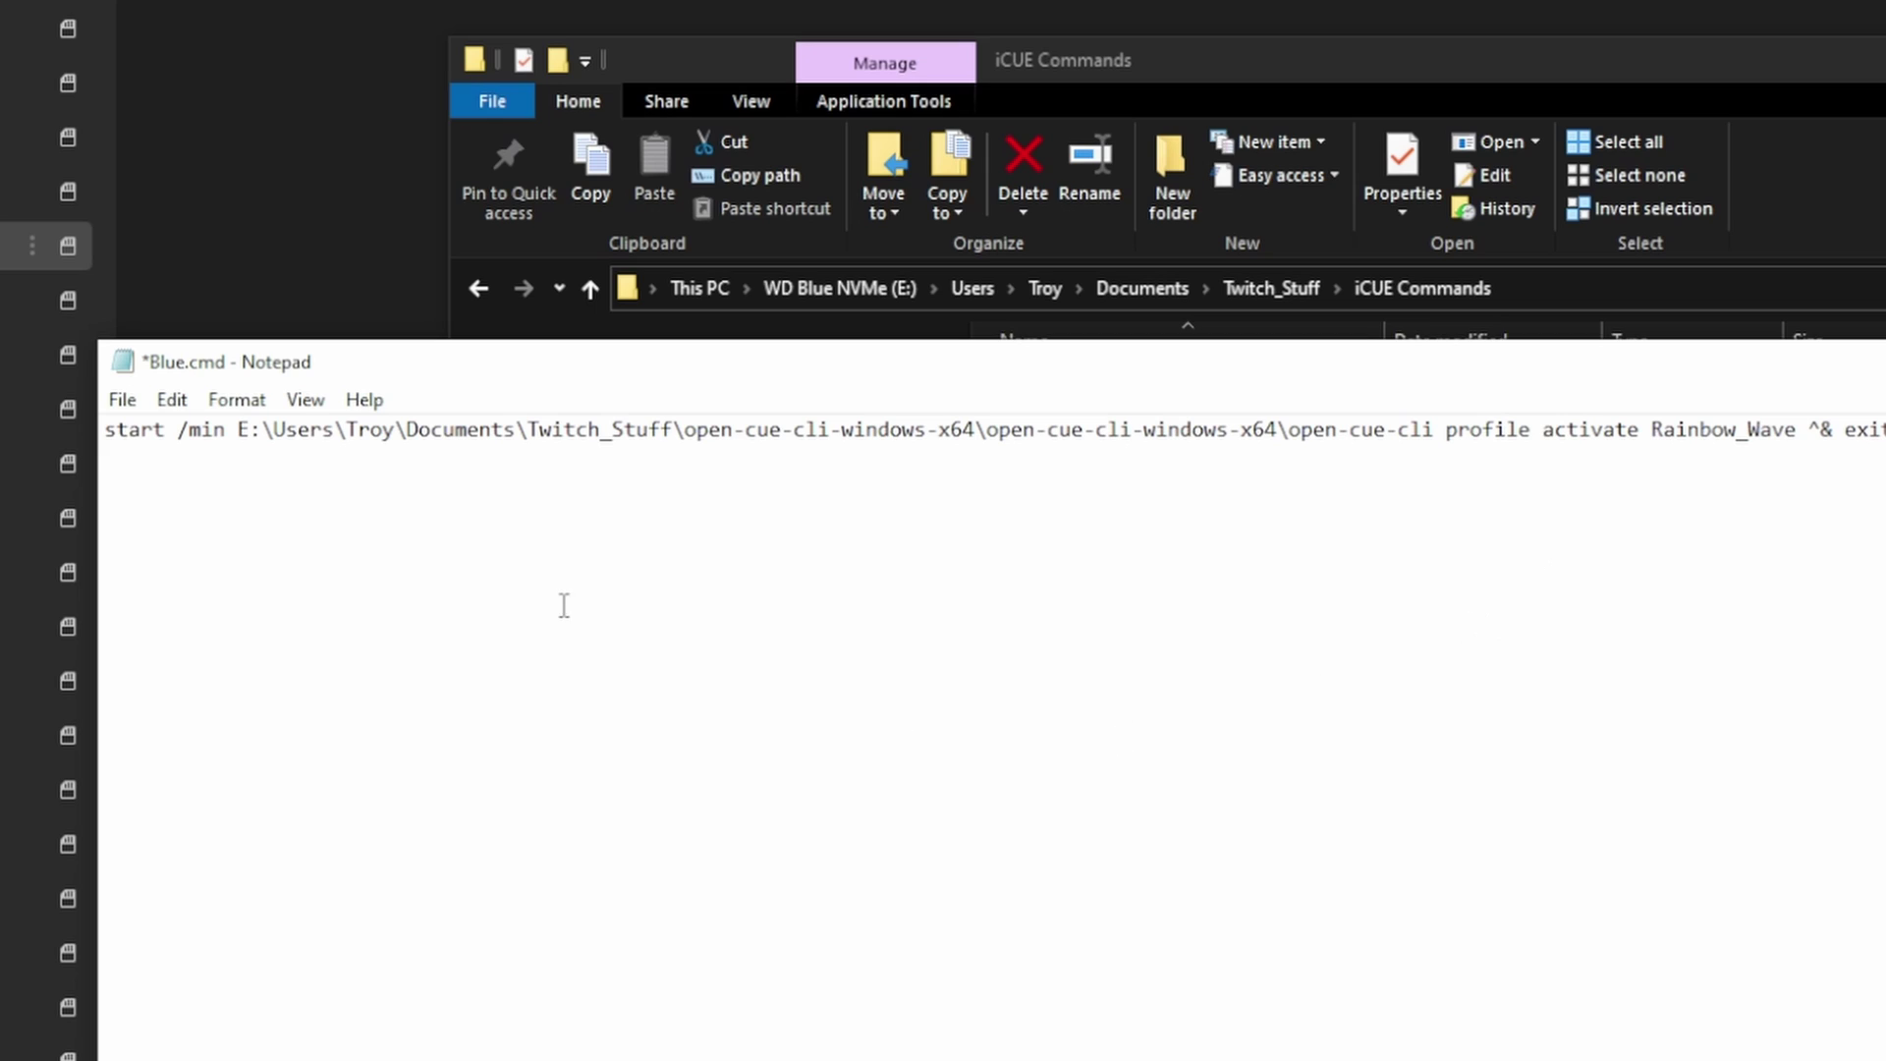
Step: Save the edited script as a separate file named Rainbow_Wave.cmd in iCUE Commands with file type All Files
click(122, 400)
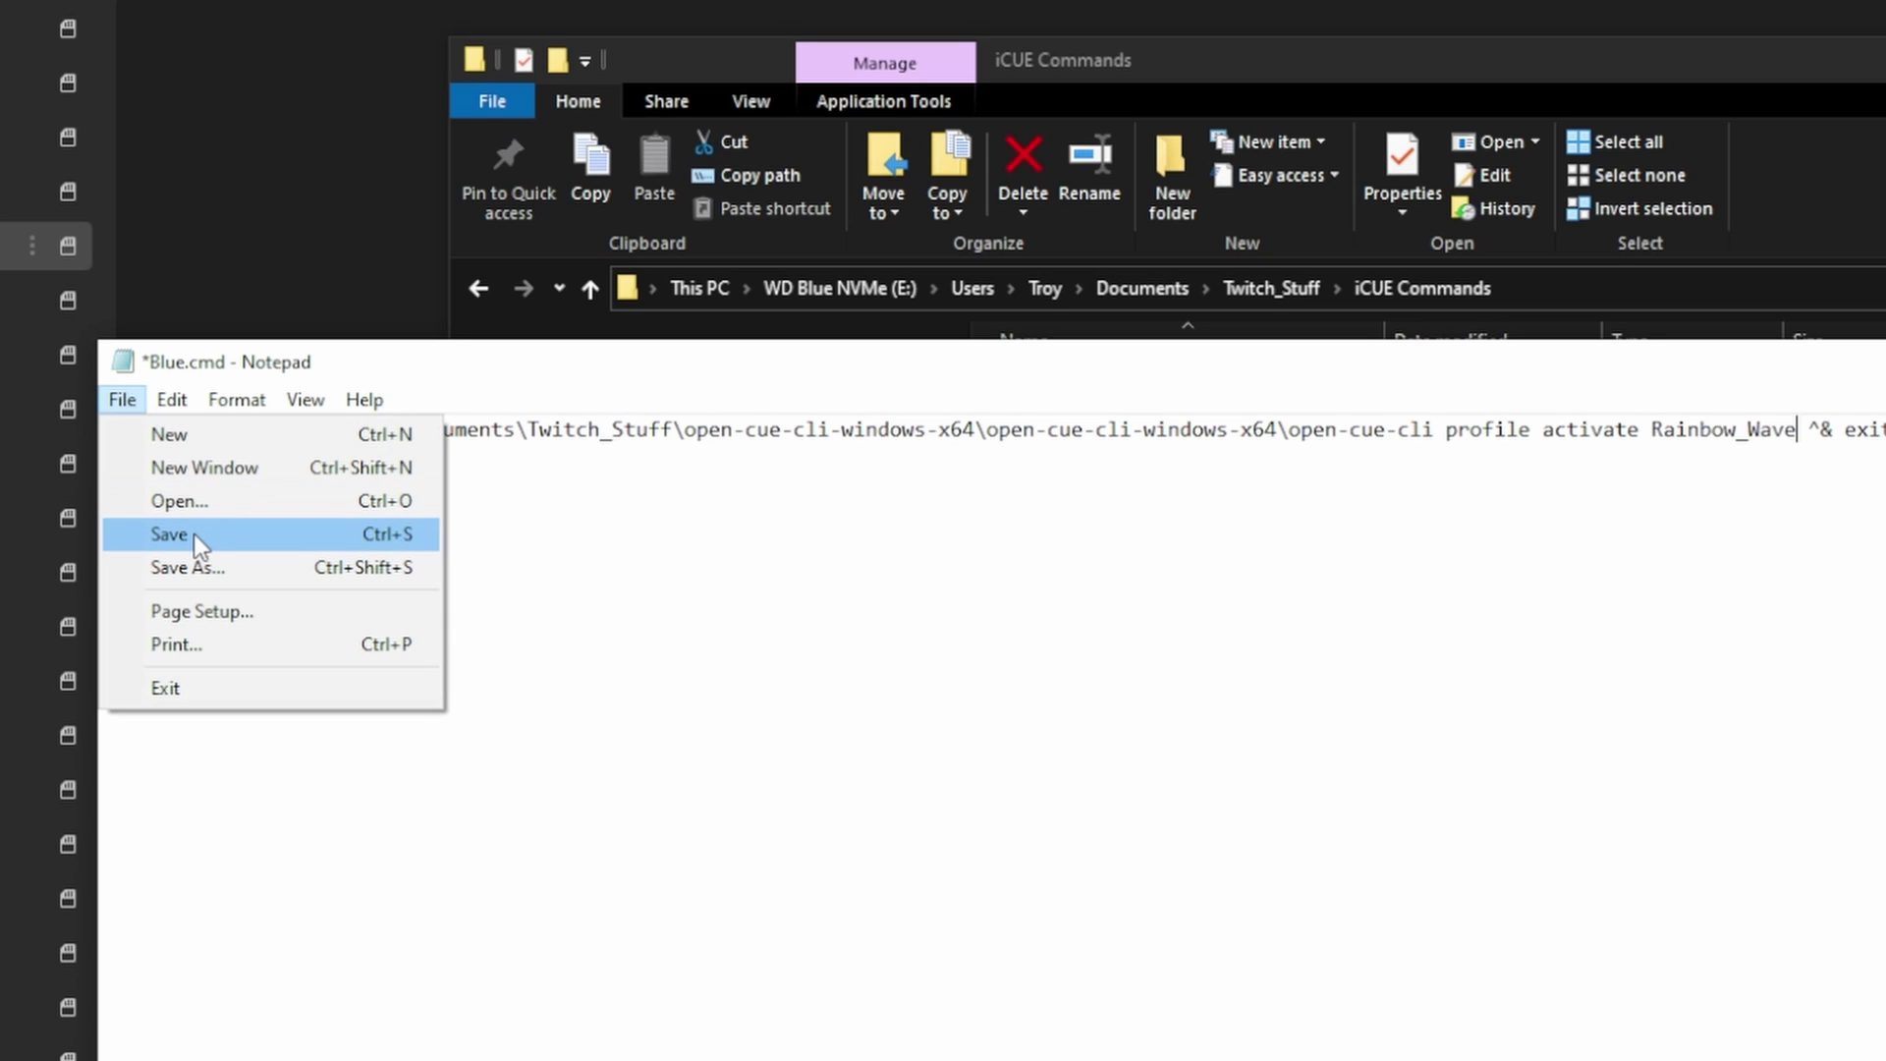
click(186, 567)
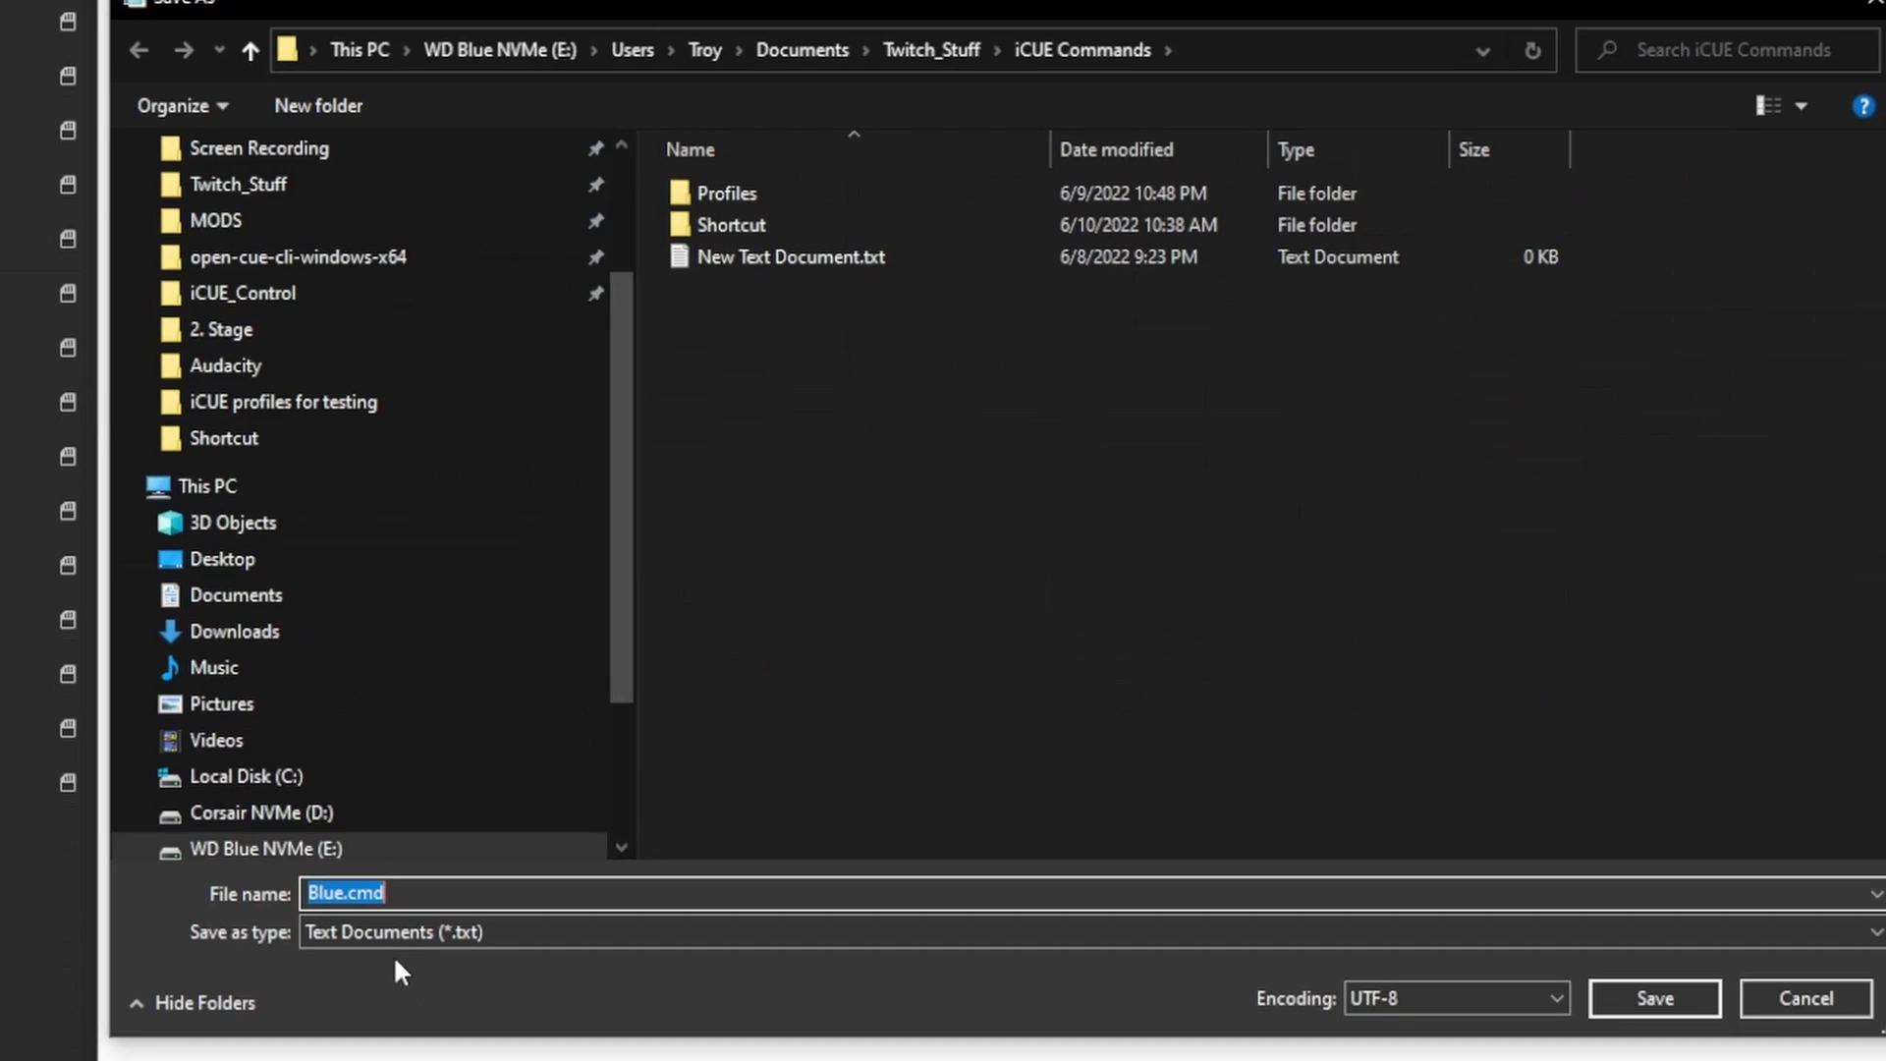
text(Rainb)
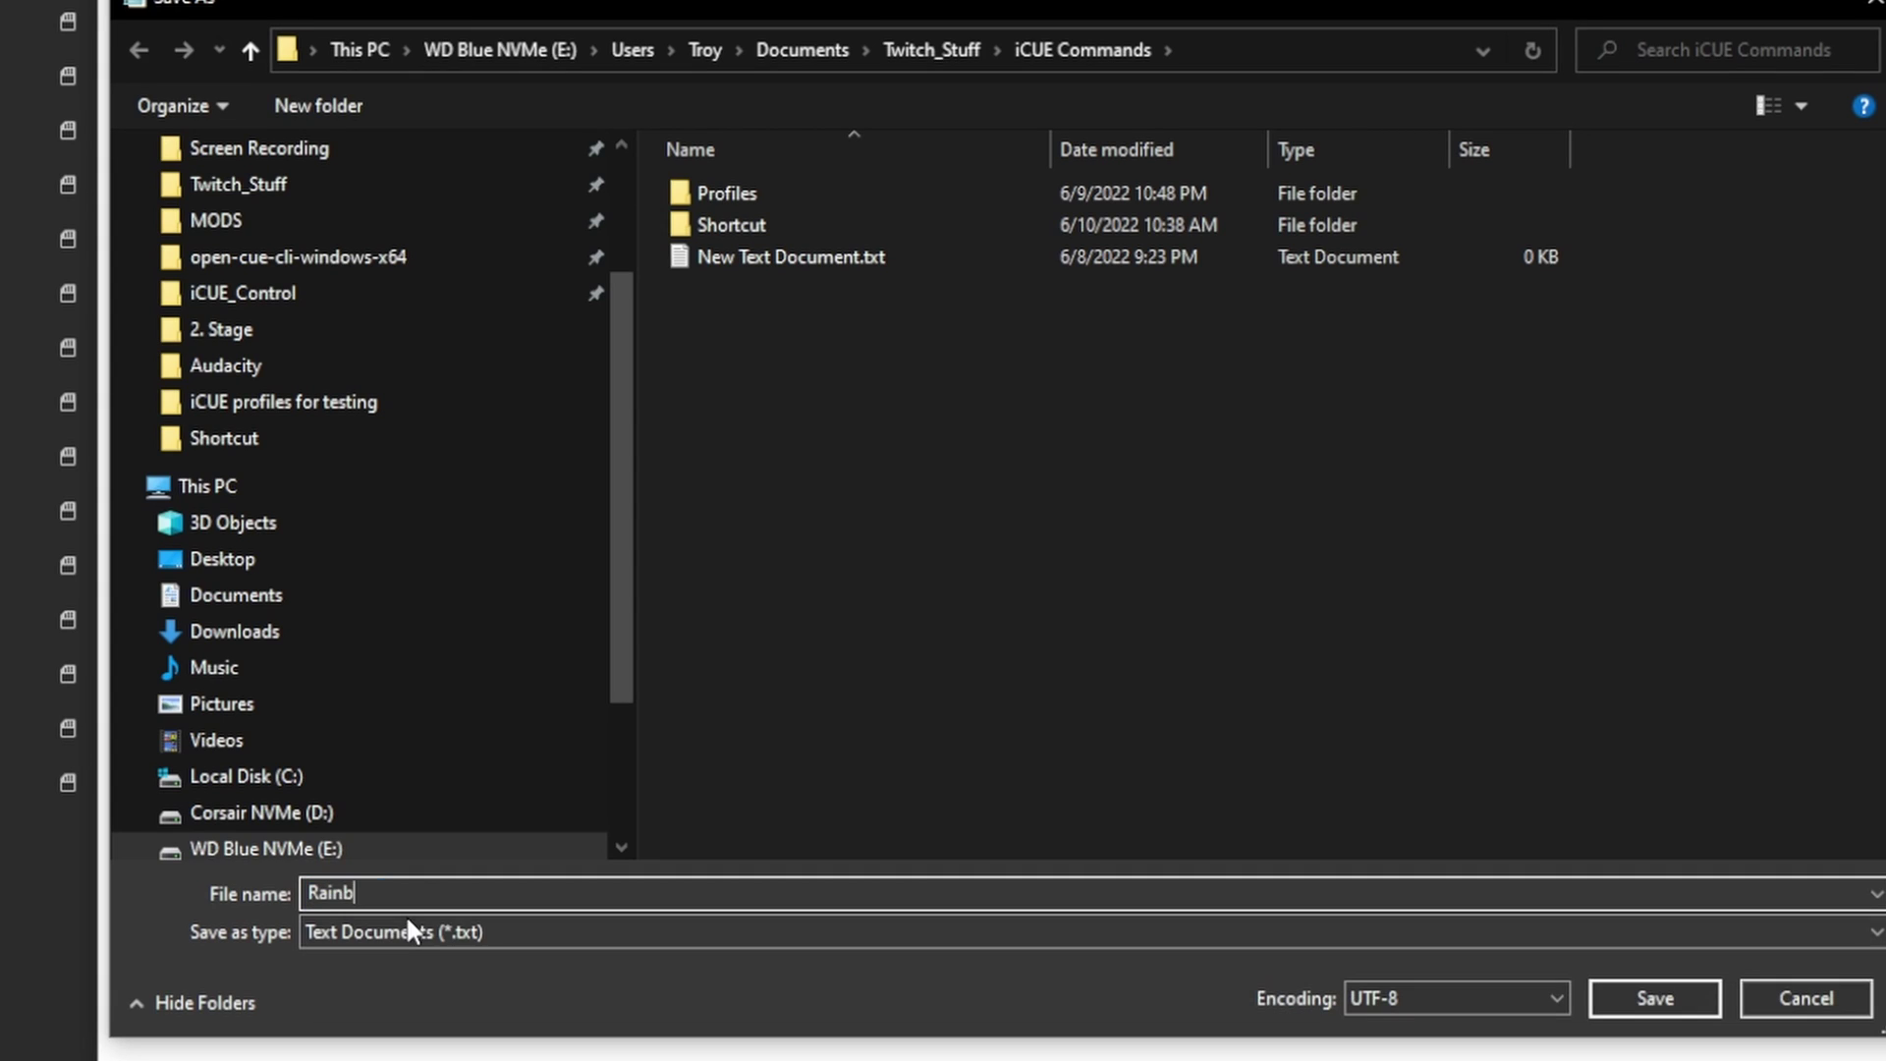
text(ow_Wave)
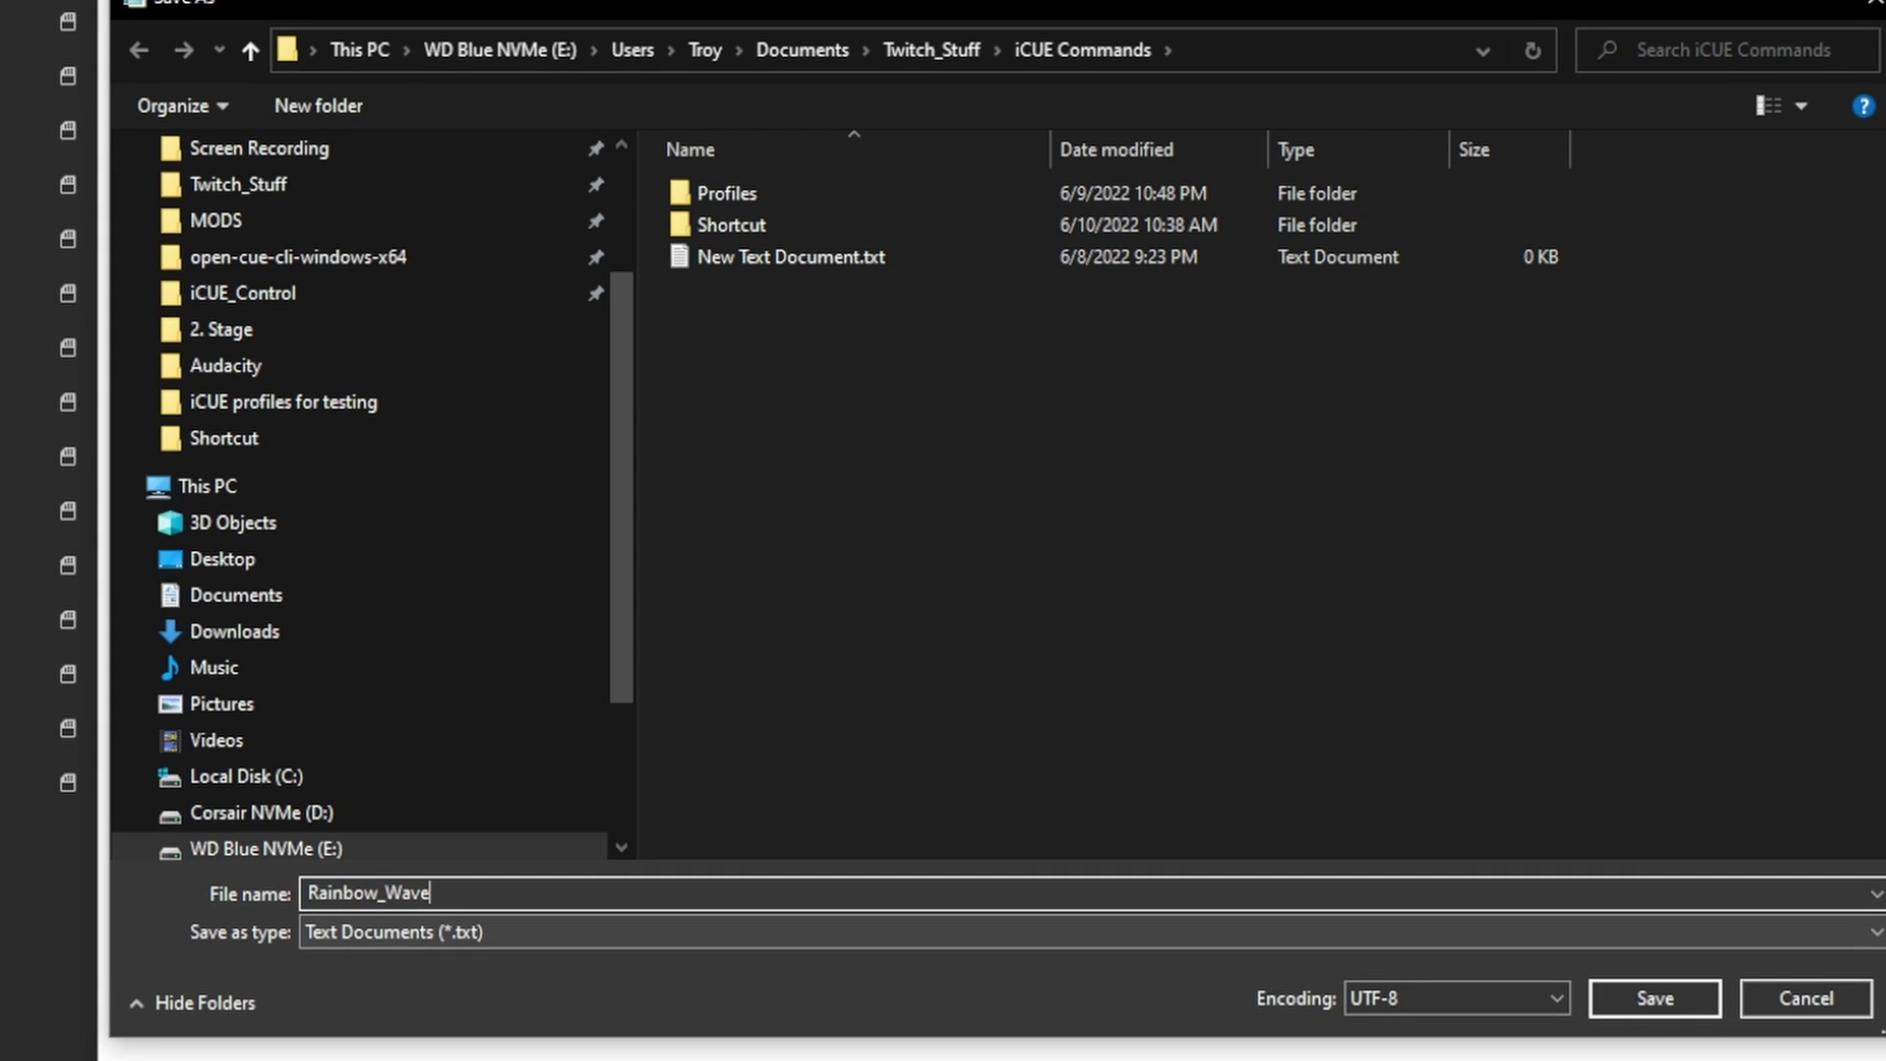
text(.cmd)
key(Tab)
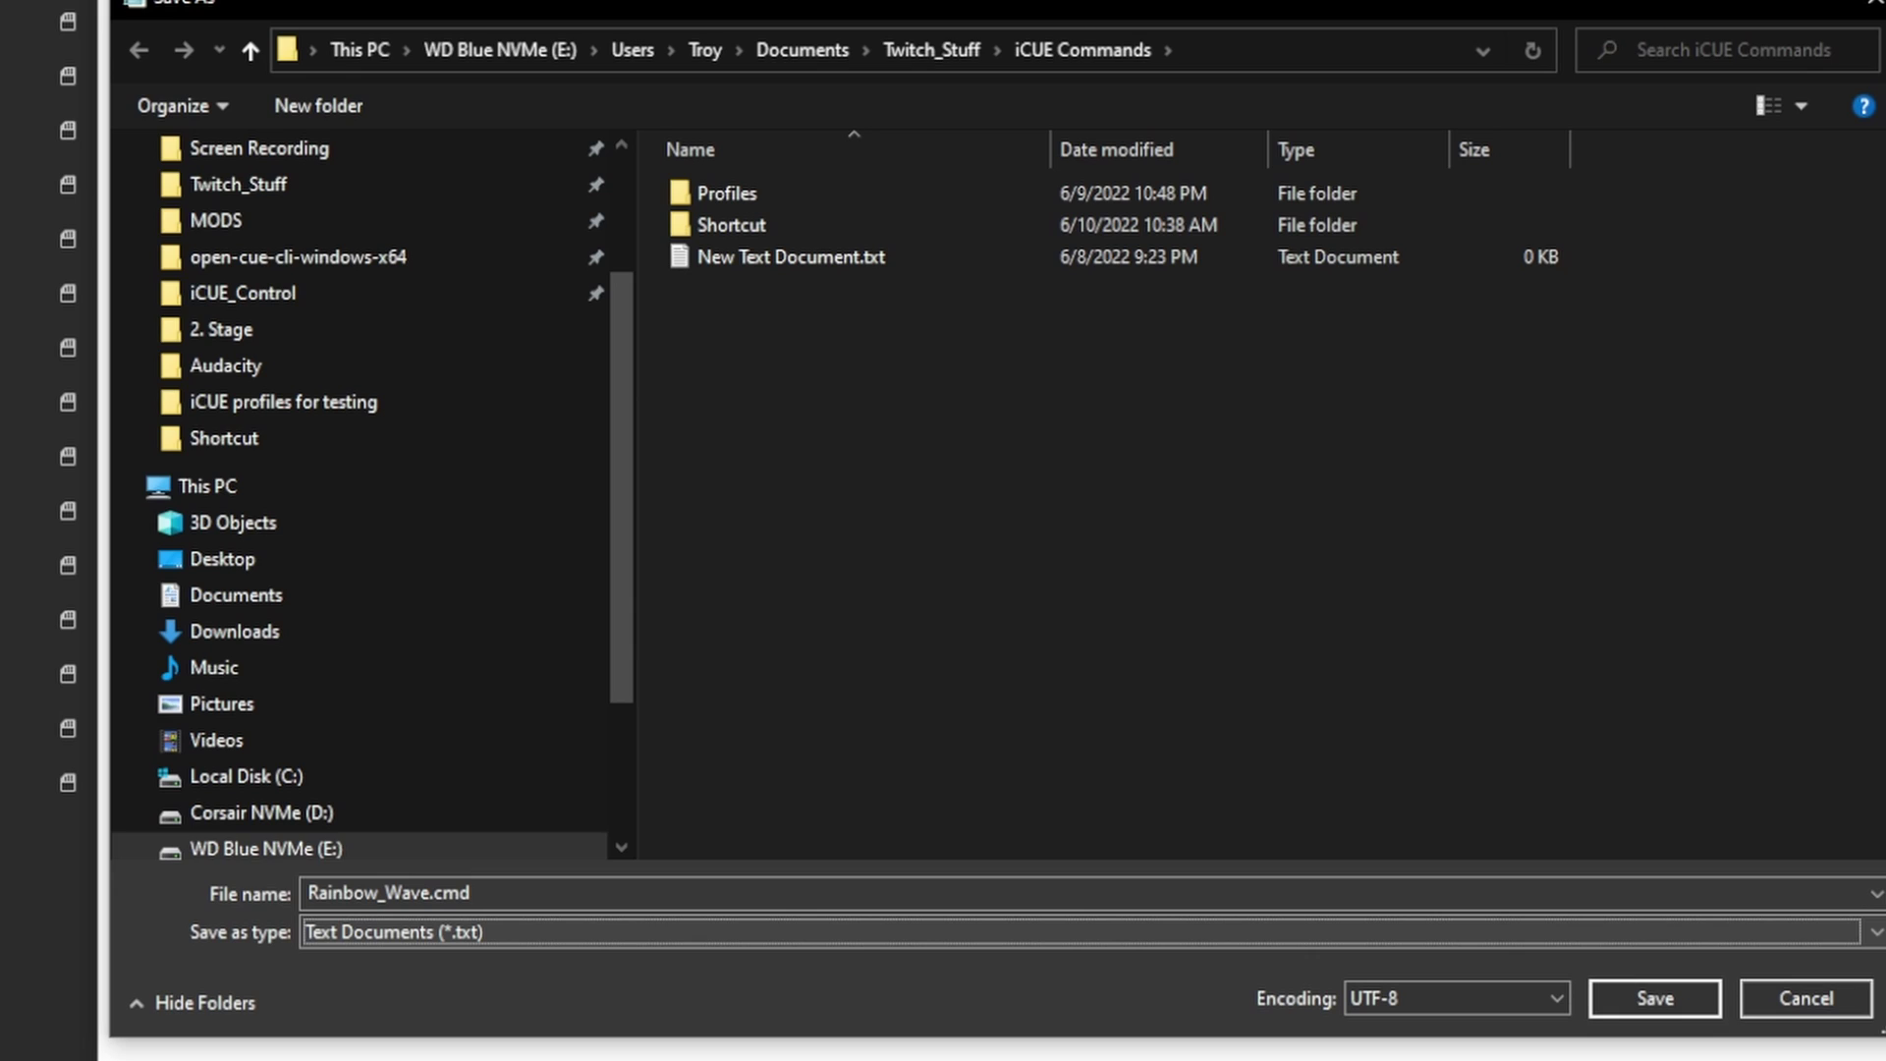
key(Down)
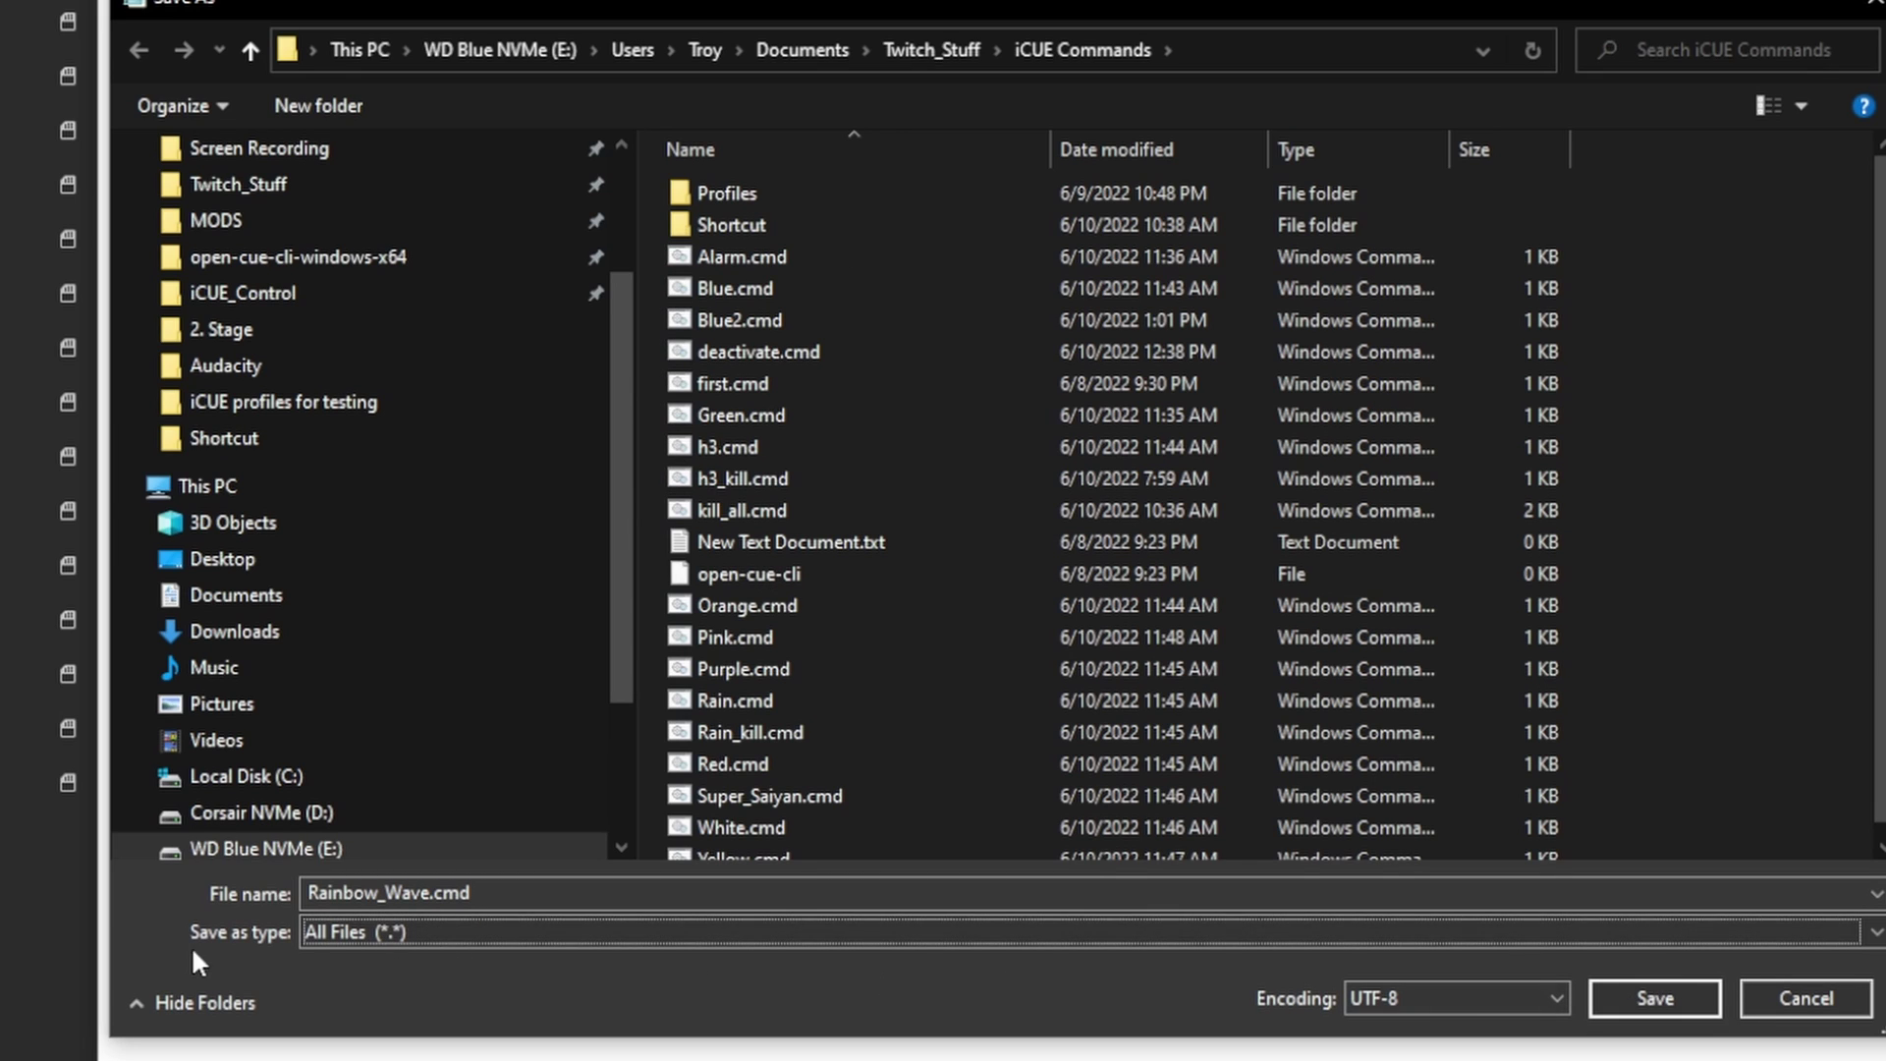
click(1660, 1000)
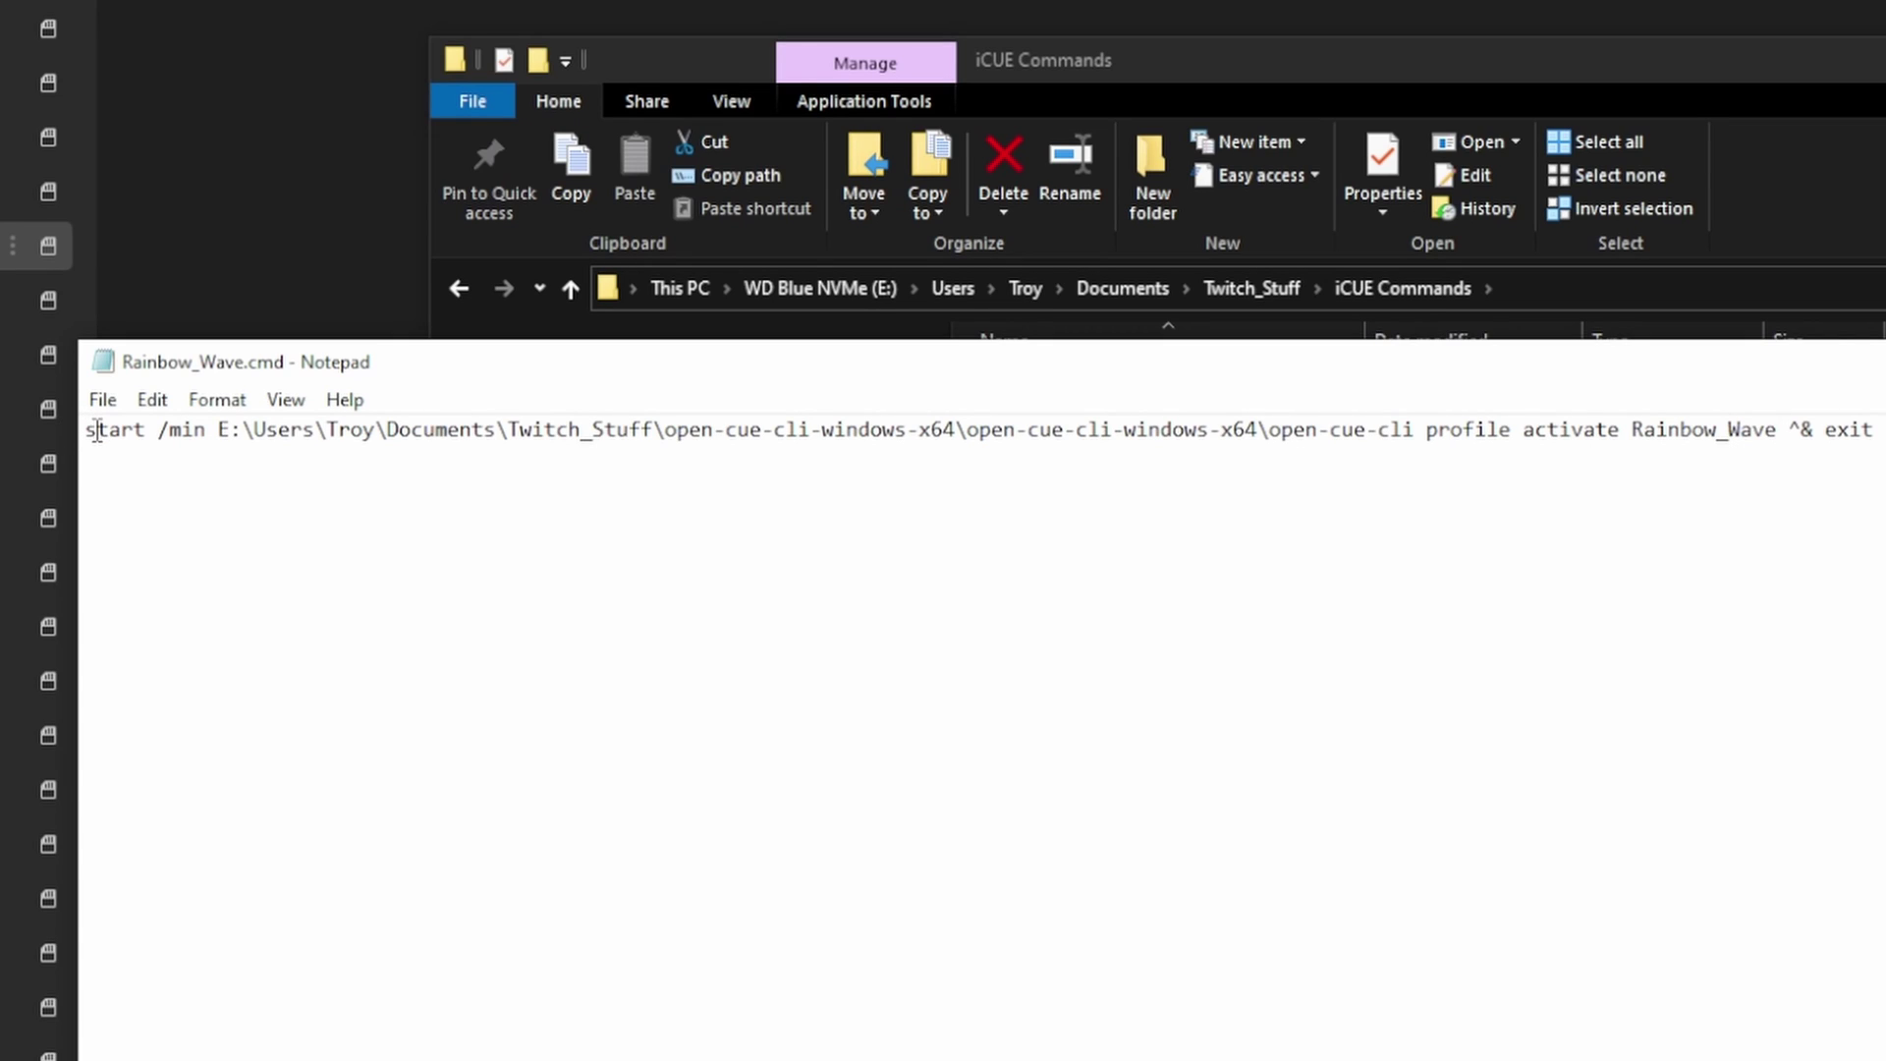
Step: Examine the start /min prefix, the ^& exit ending and the full command line in Rainbow_Wave.cmd, and close the file
drag(94, 433, 169, 432)
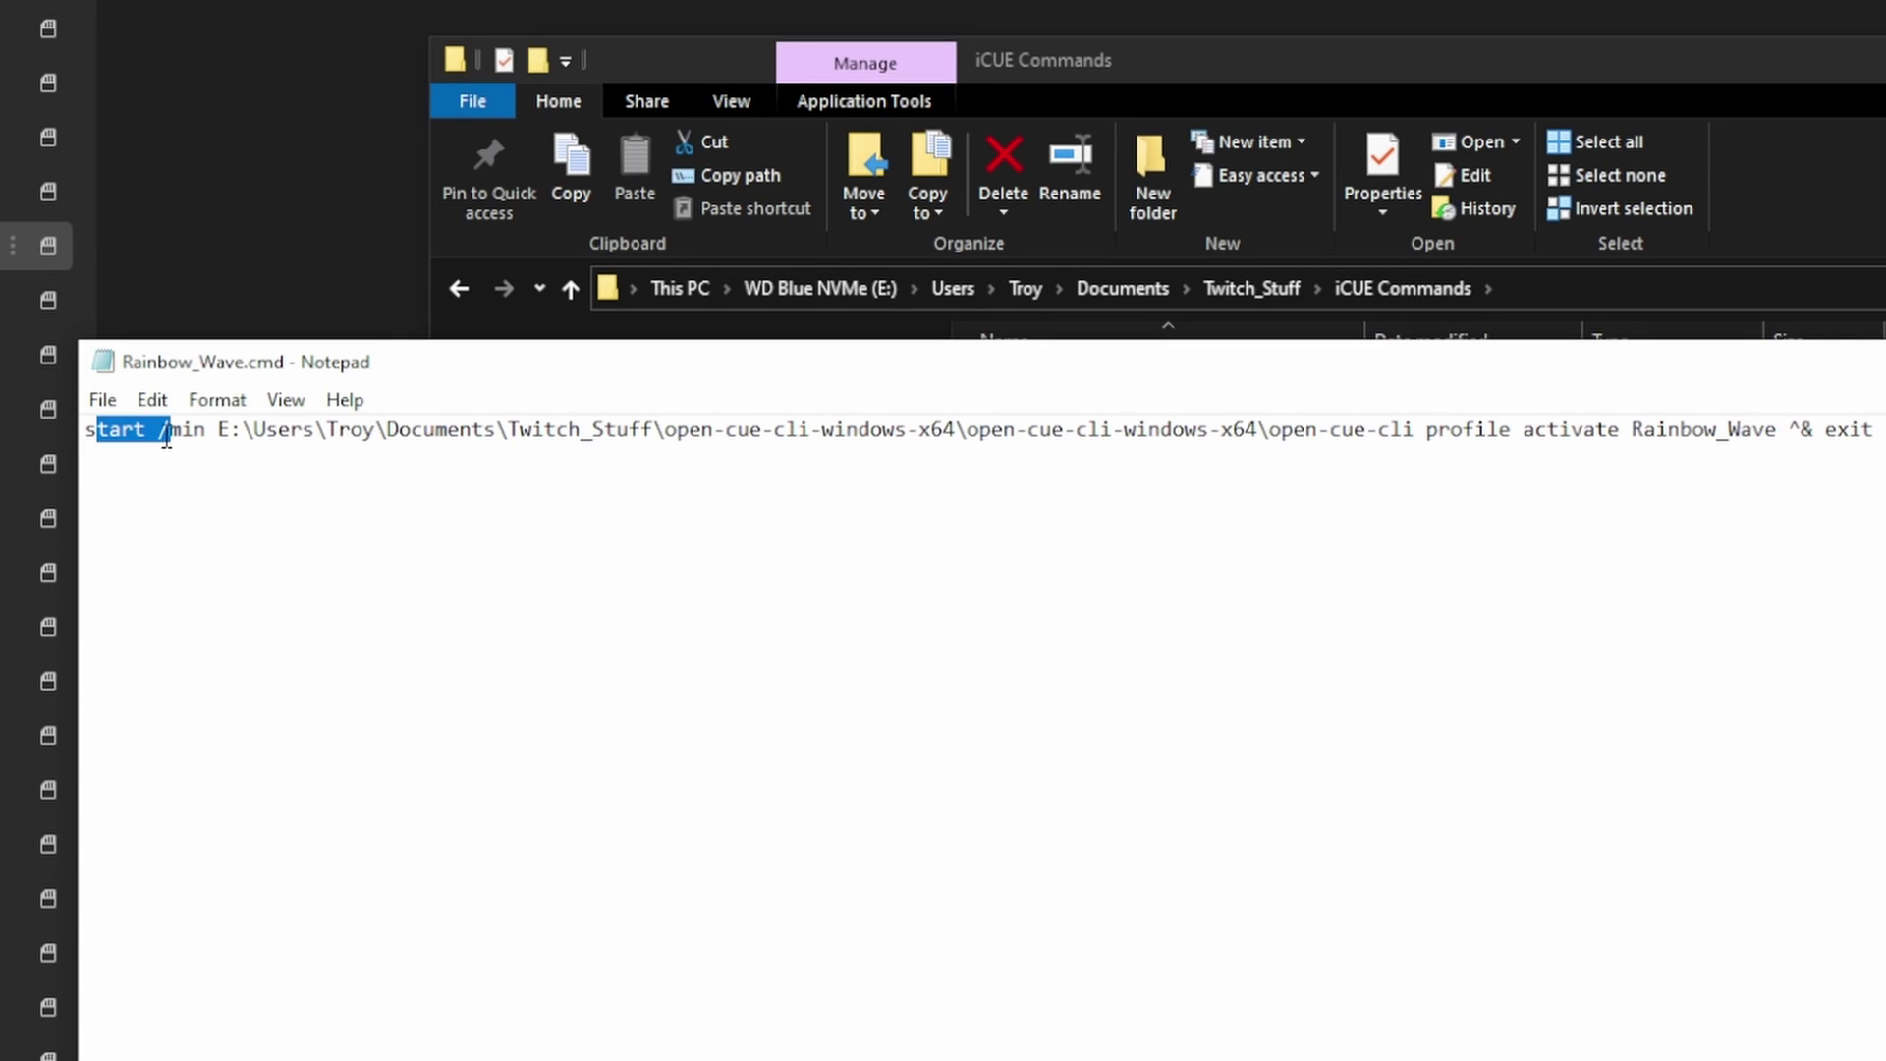
click(208, 434)
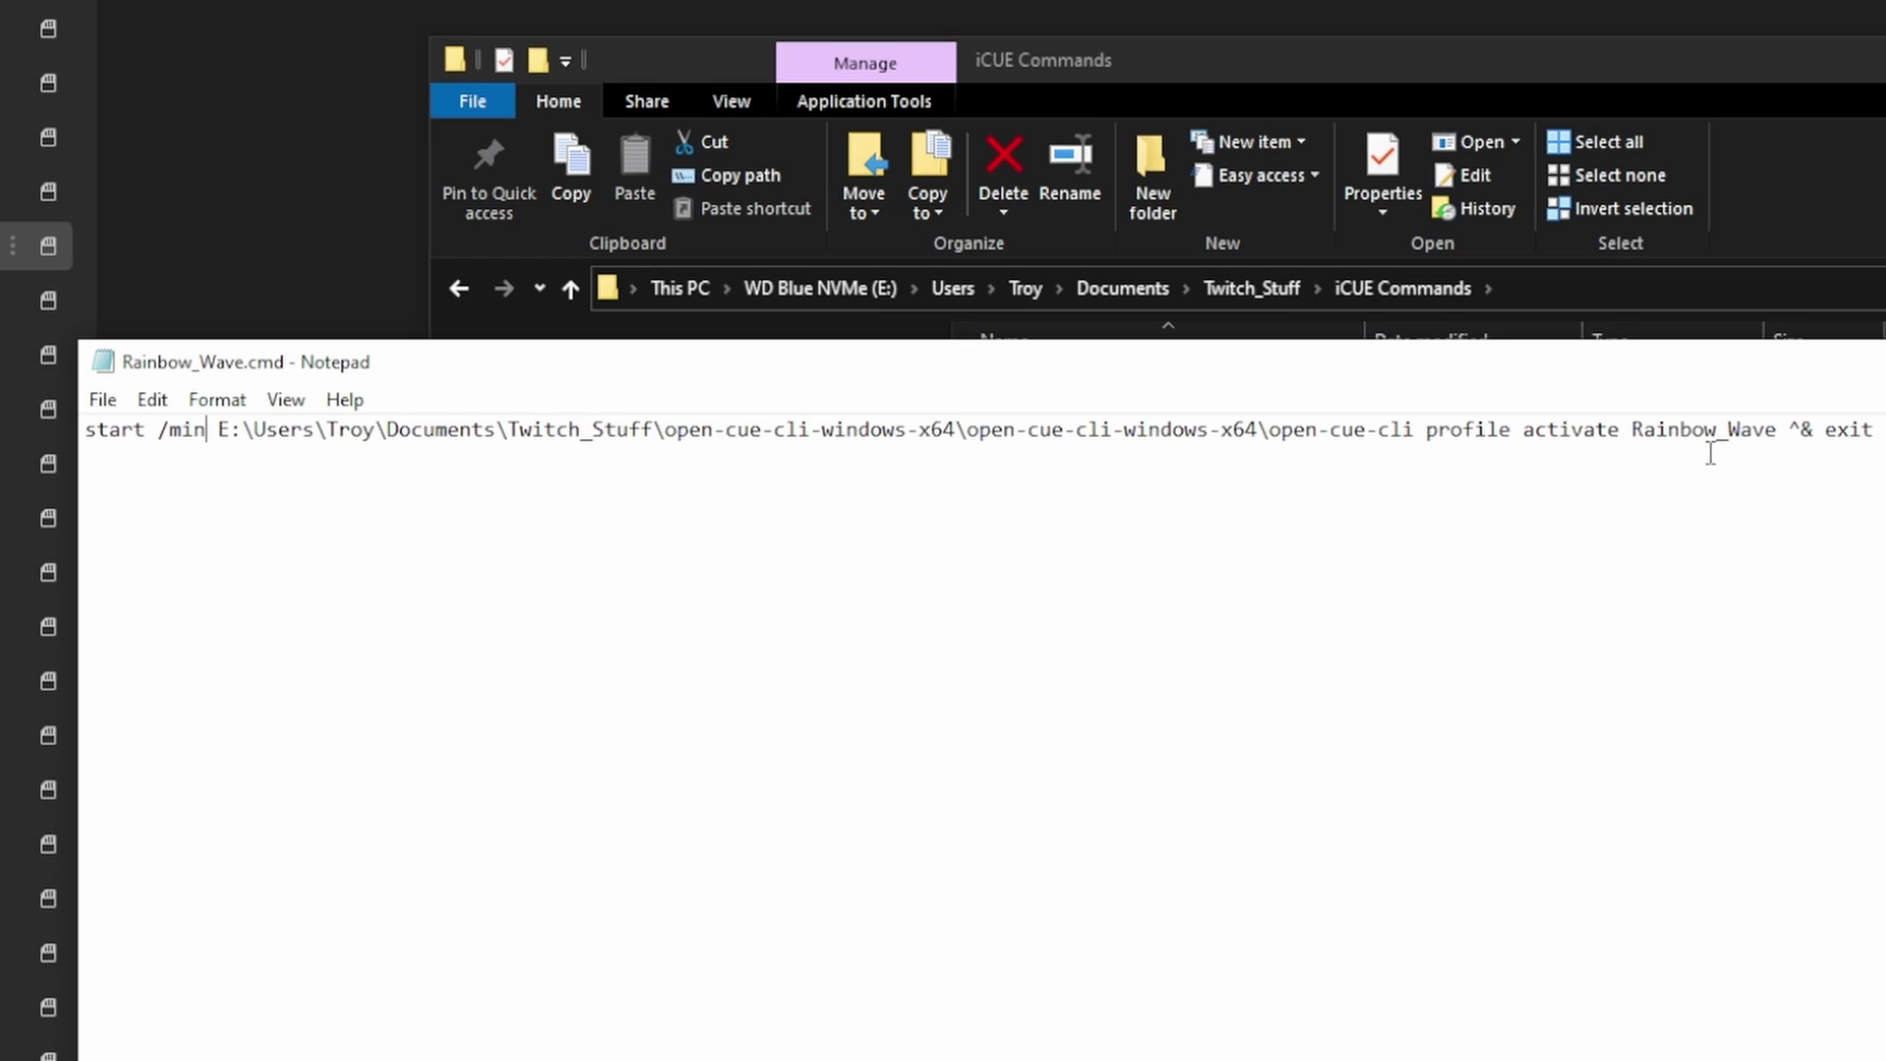
drag(1787, 433, 1810, 432)
click(1869, 444)
drag(1869, 444, 22, 471)
click(1329, 508)
key(alt+F4)
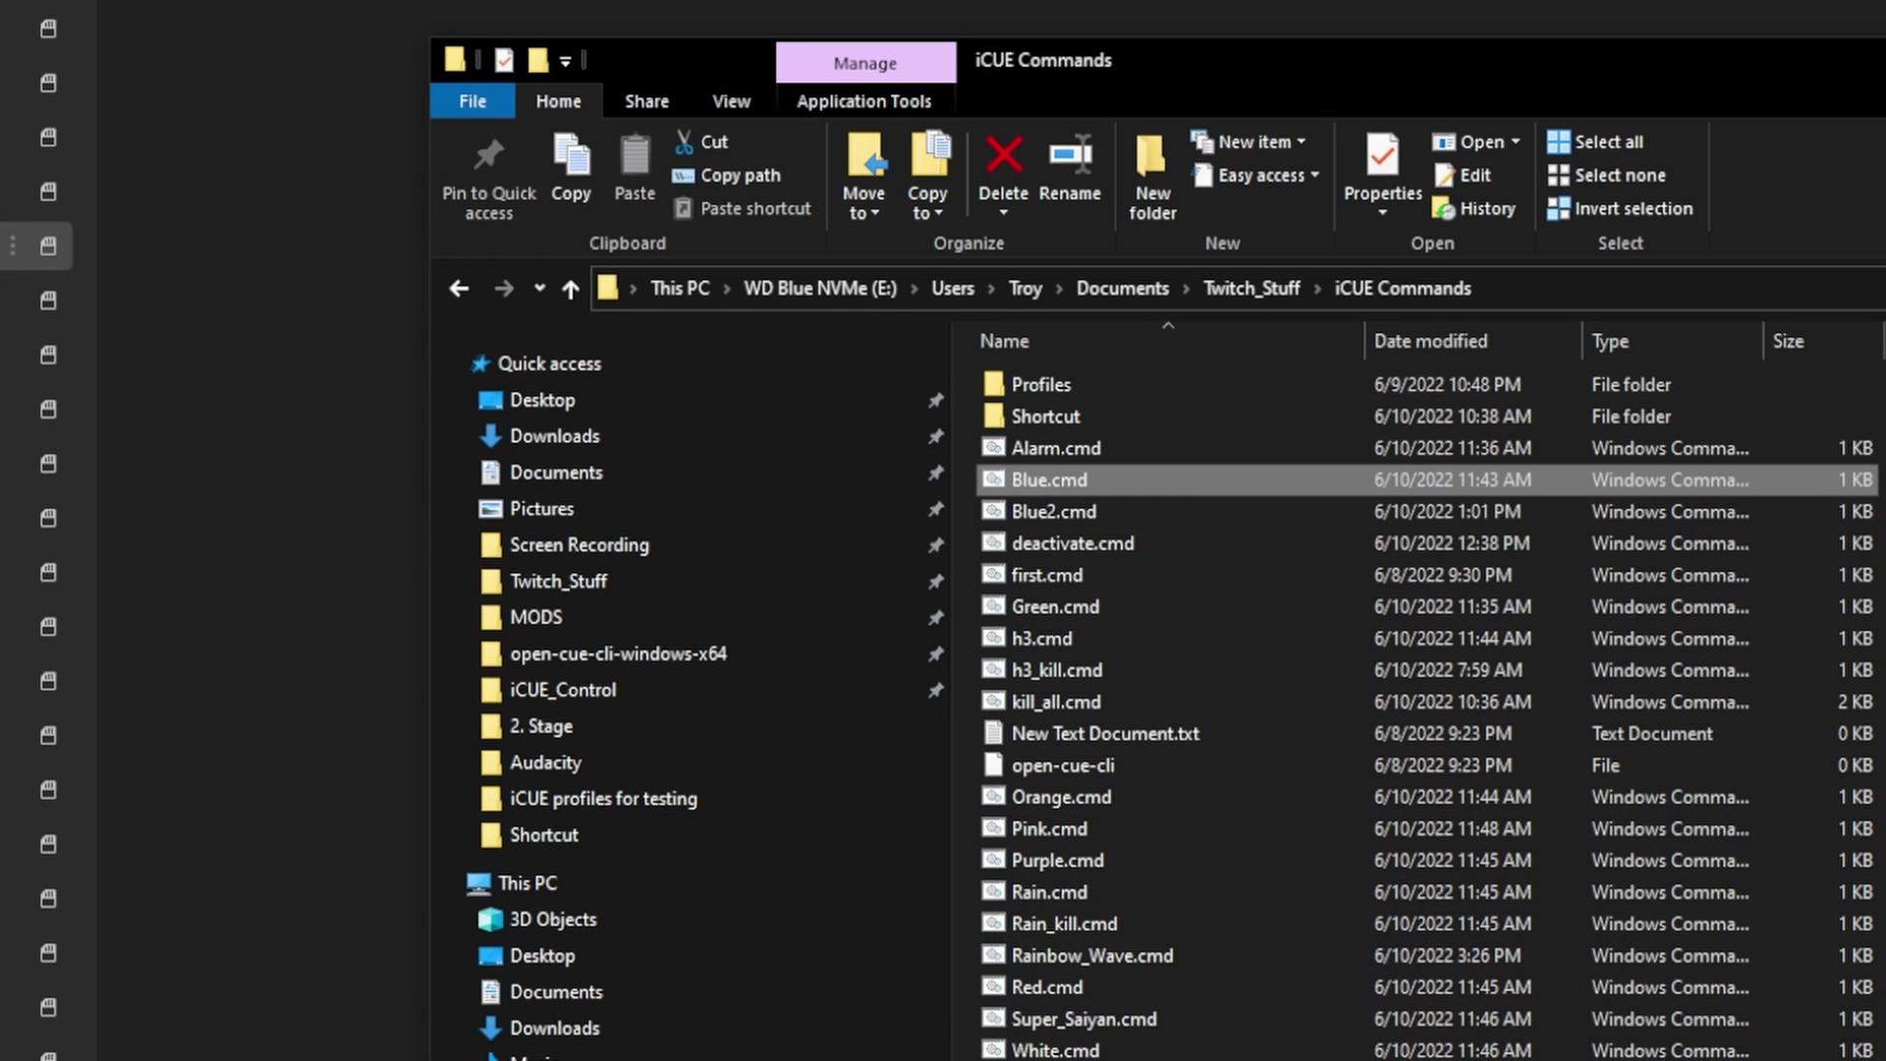
Step: Switch to Streamer.bot, look over the actions in the RGB group, and select the Yellow action
key(alt+Tab)
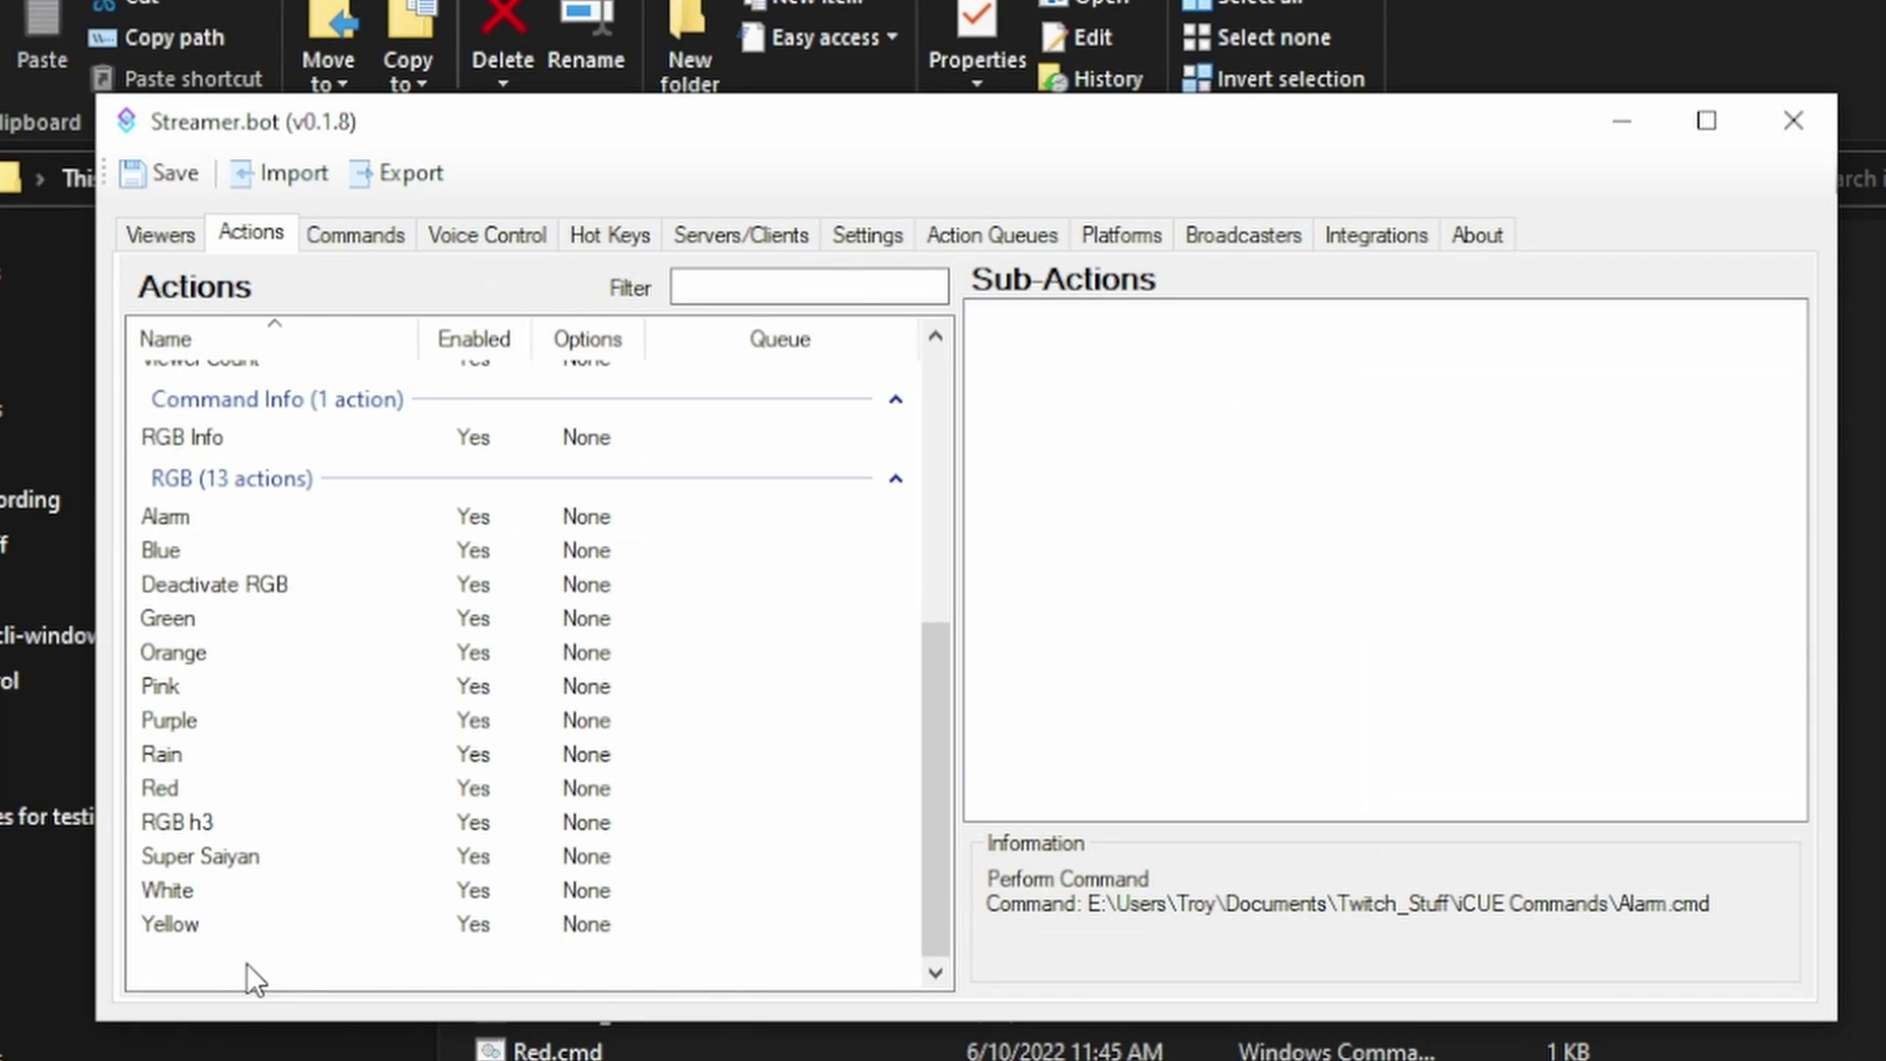
scroll(242, 393, up, 2)
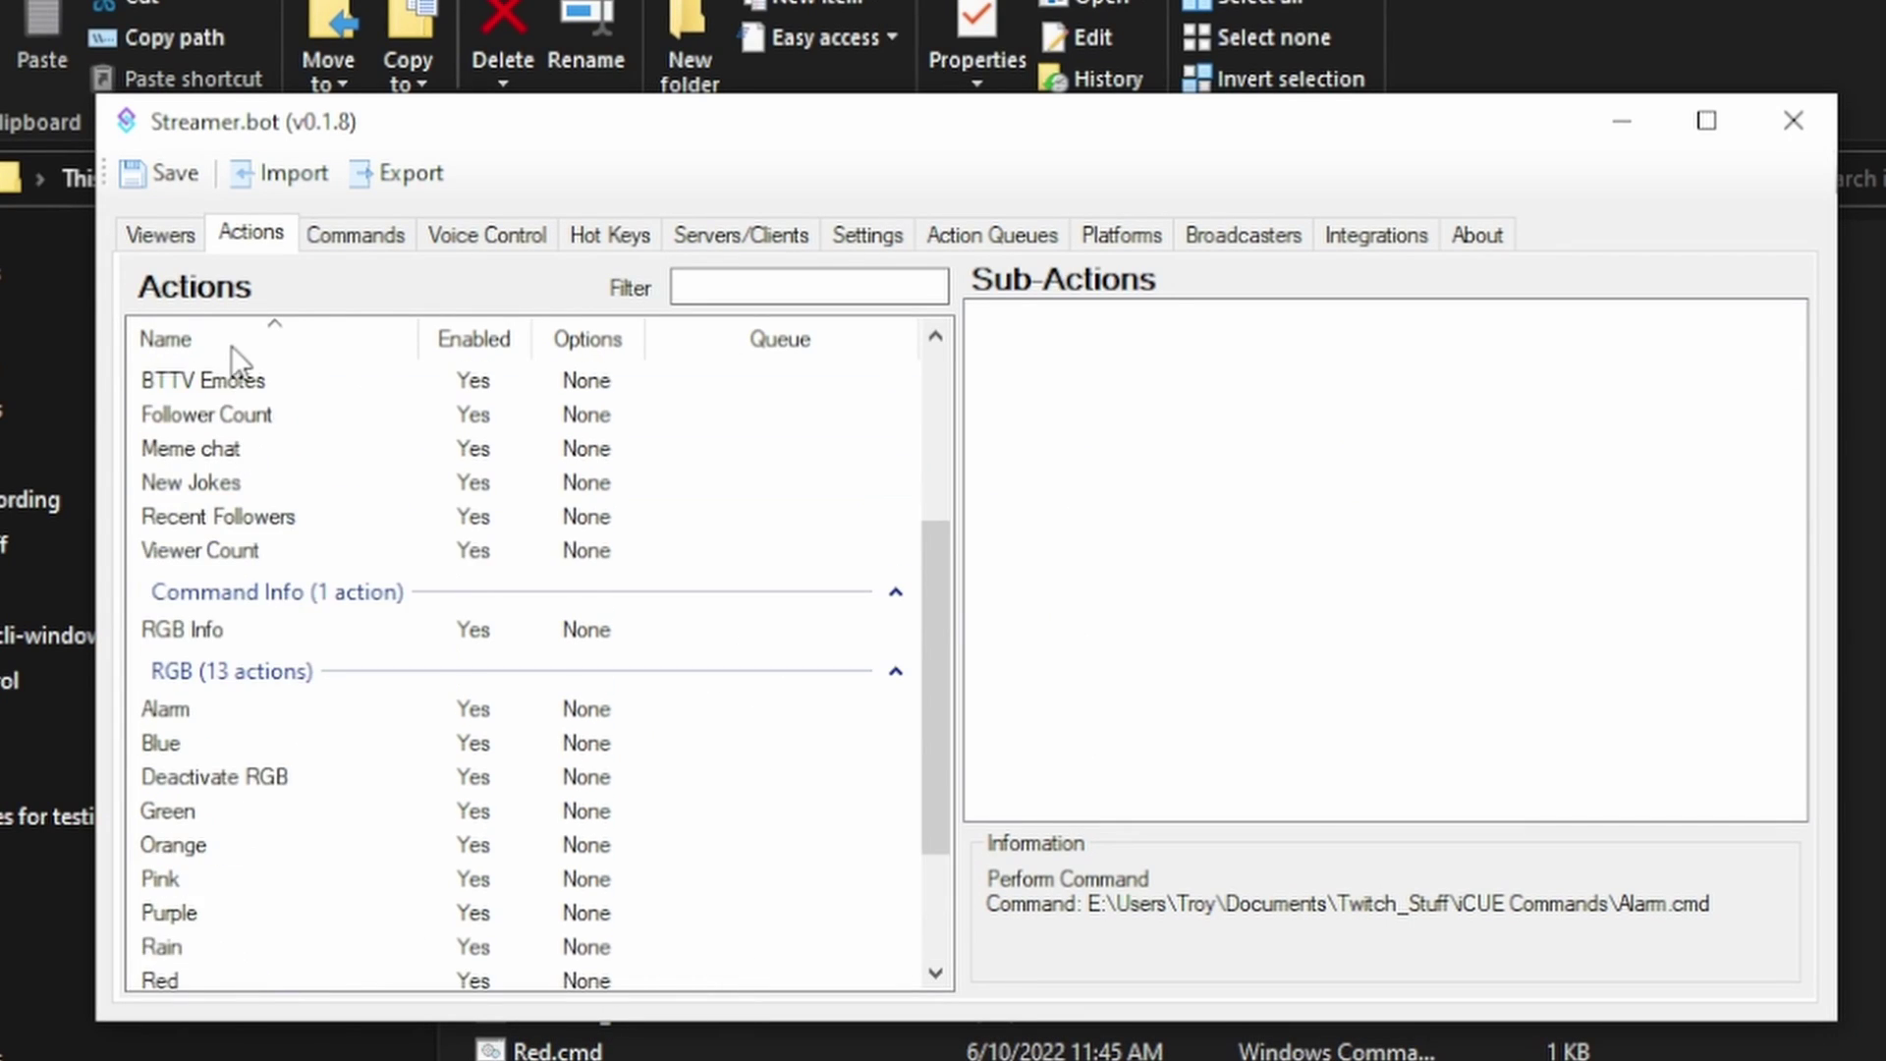
scroll(245, 687, down, 2)
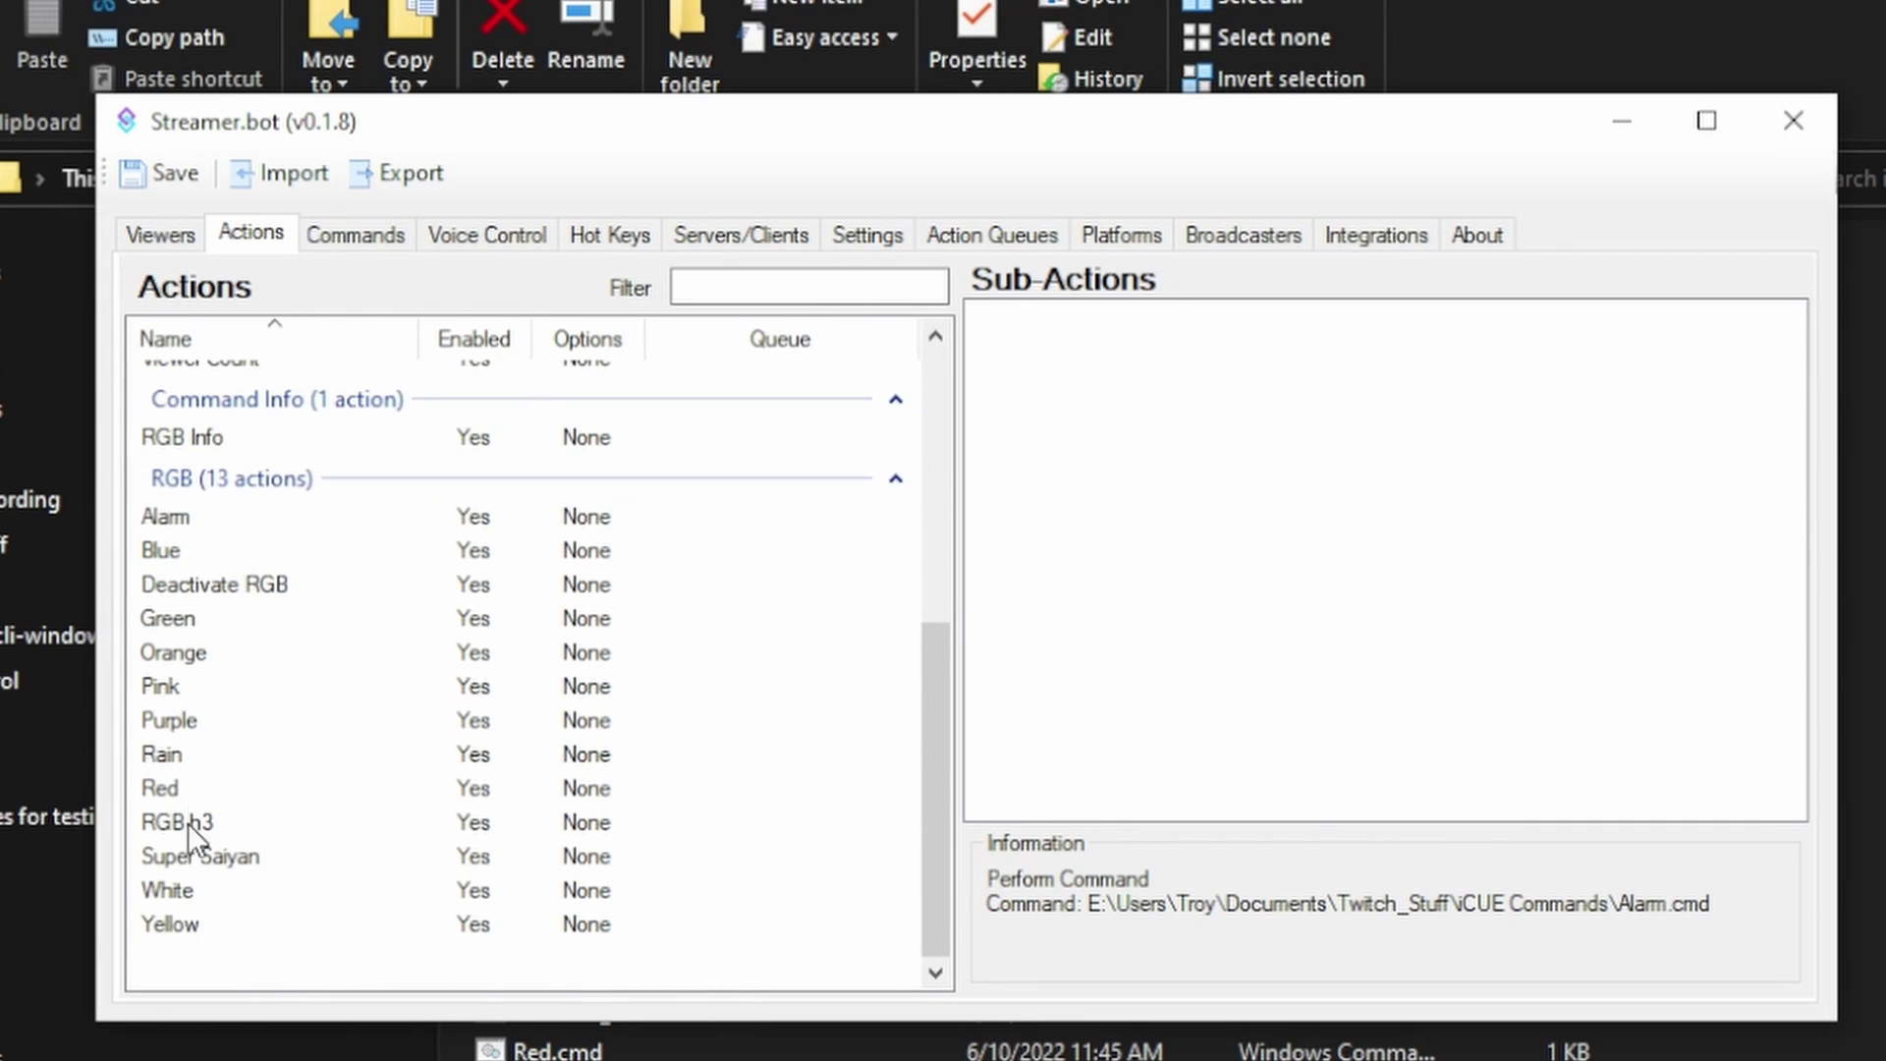
right_click(180, 924)
click(150, 982)
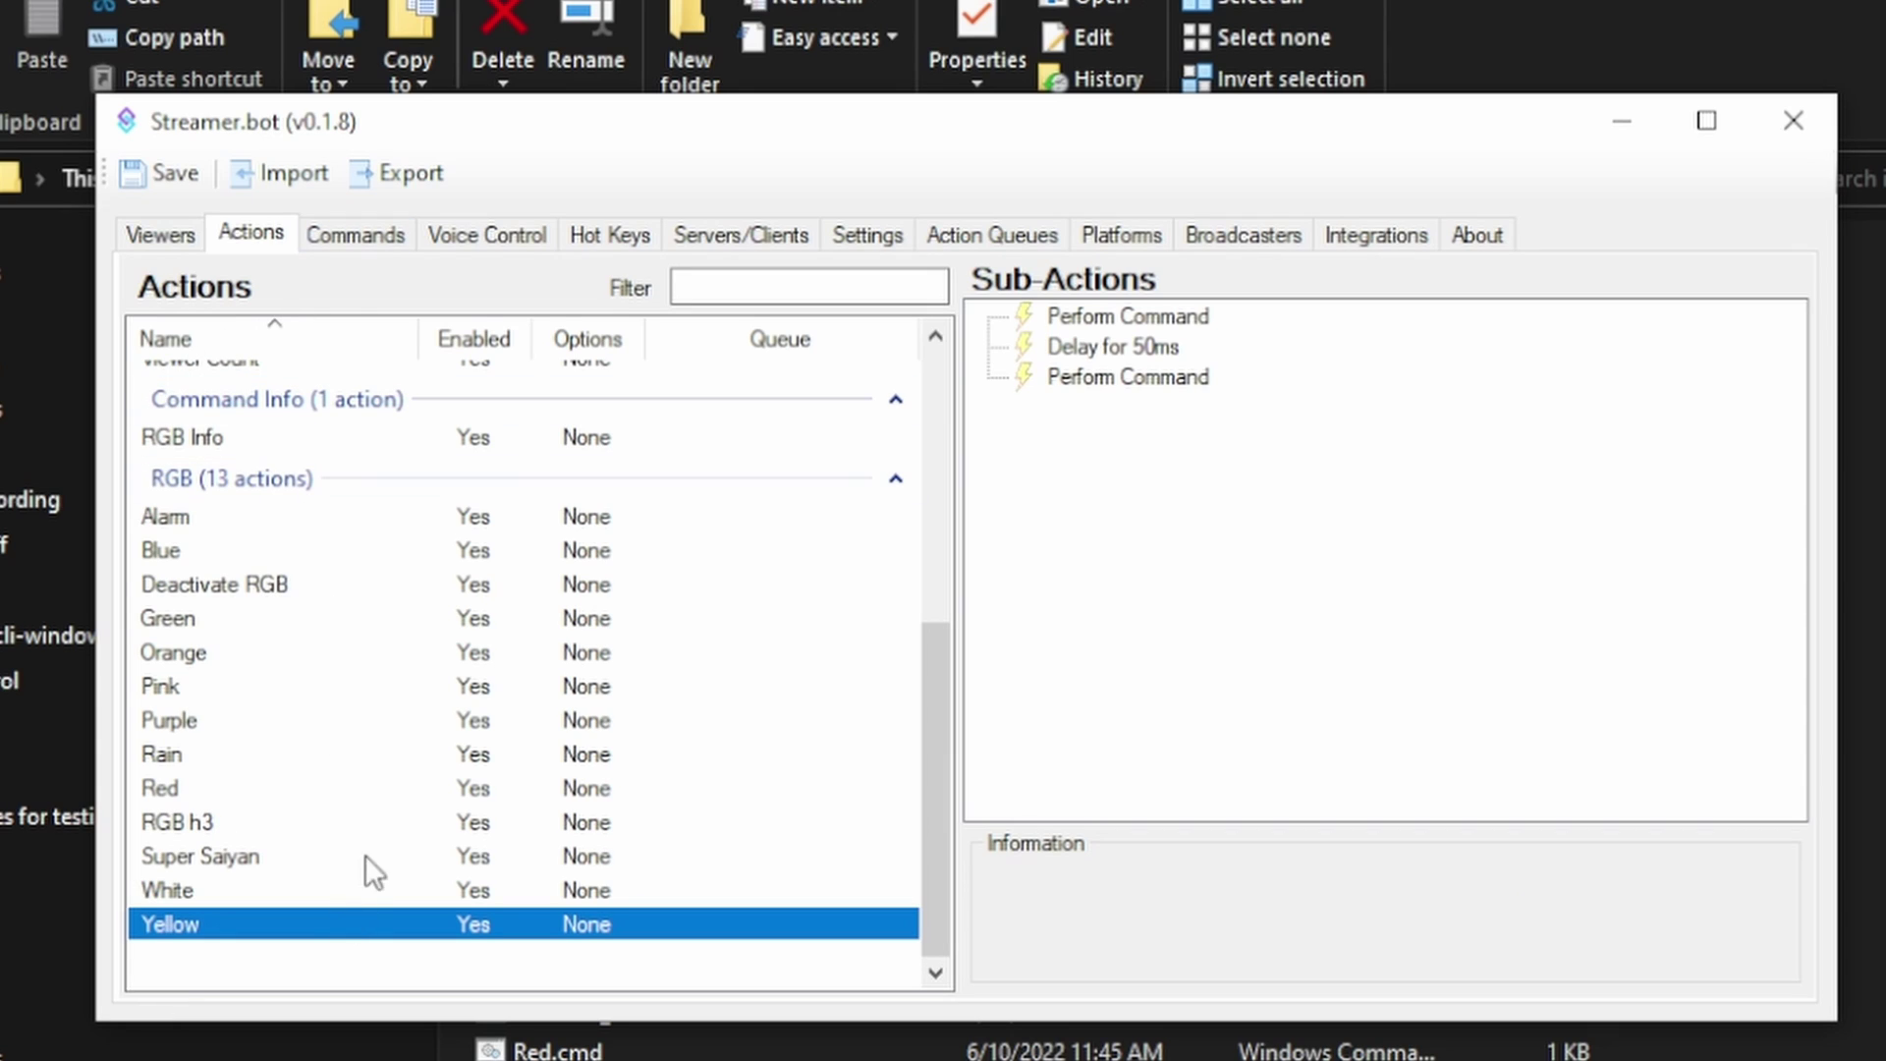
Step: Add an enabled action named Rainbow to the RGB group, keeping the Default queue
right_click(246, 975)
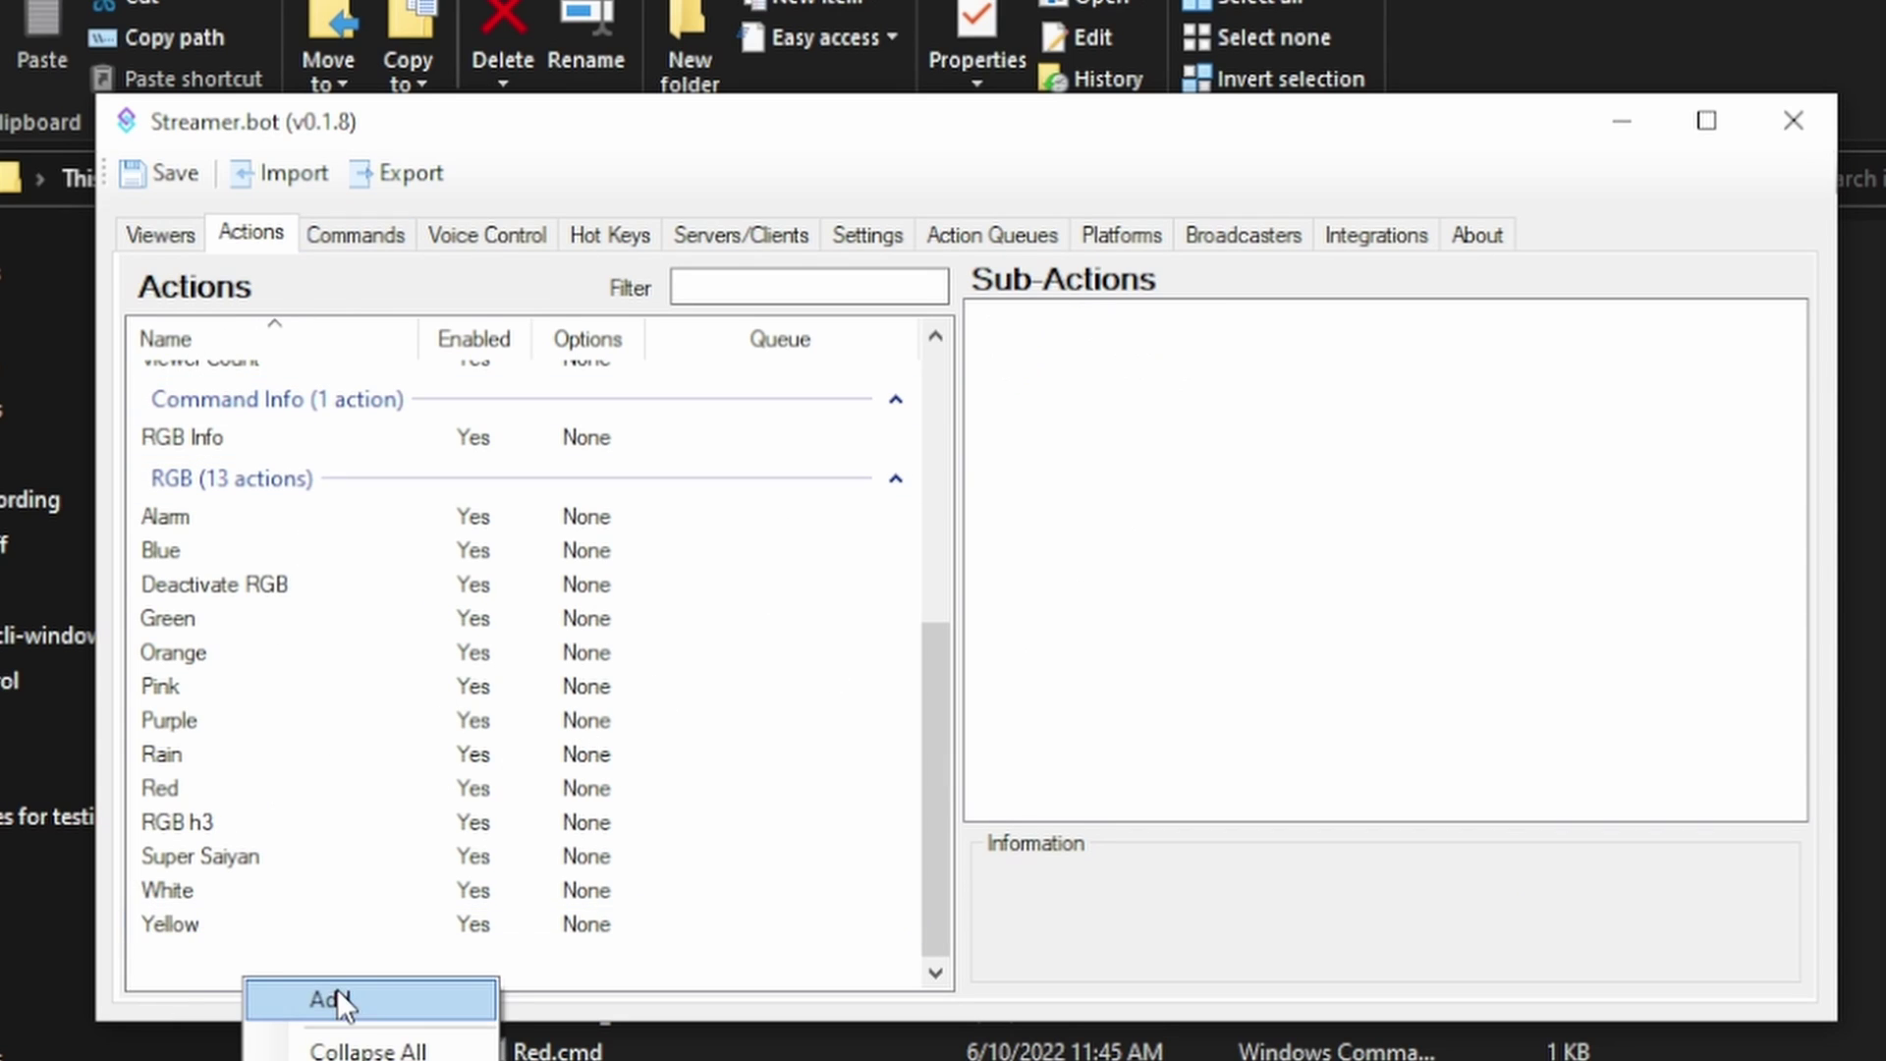
click(295, 997)
text(Rainbow)
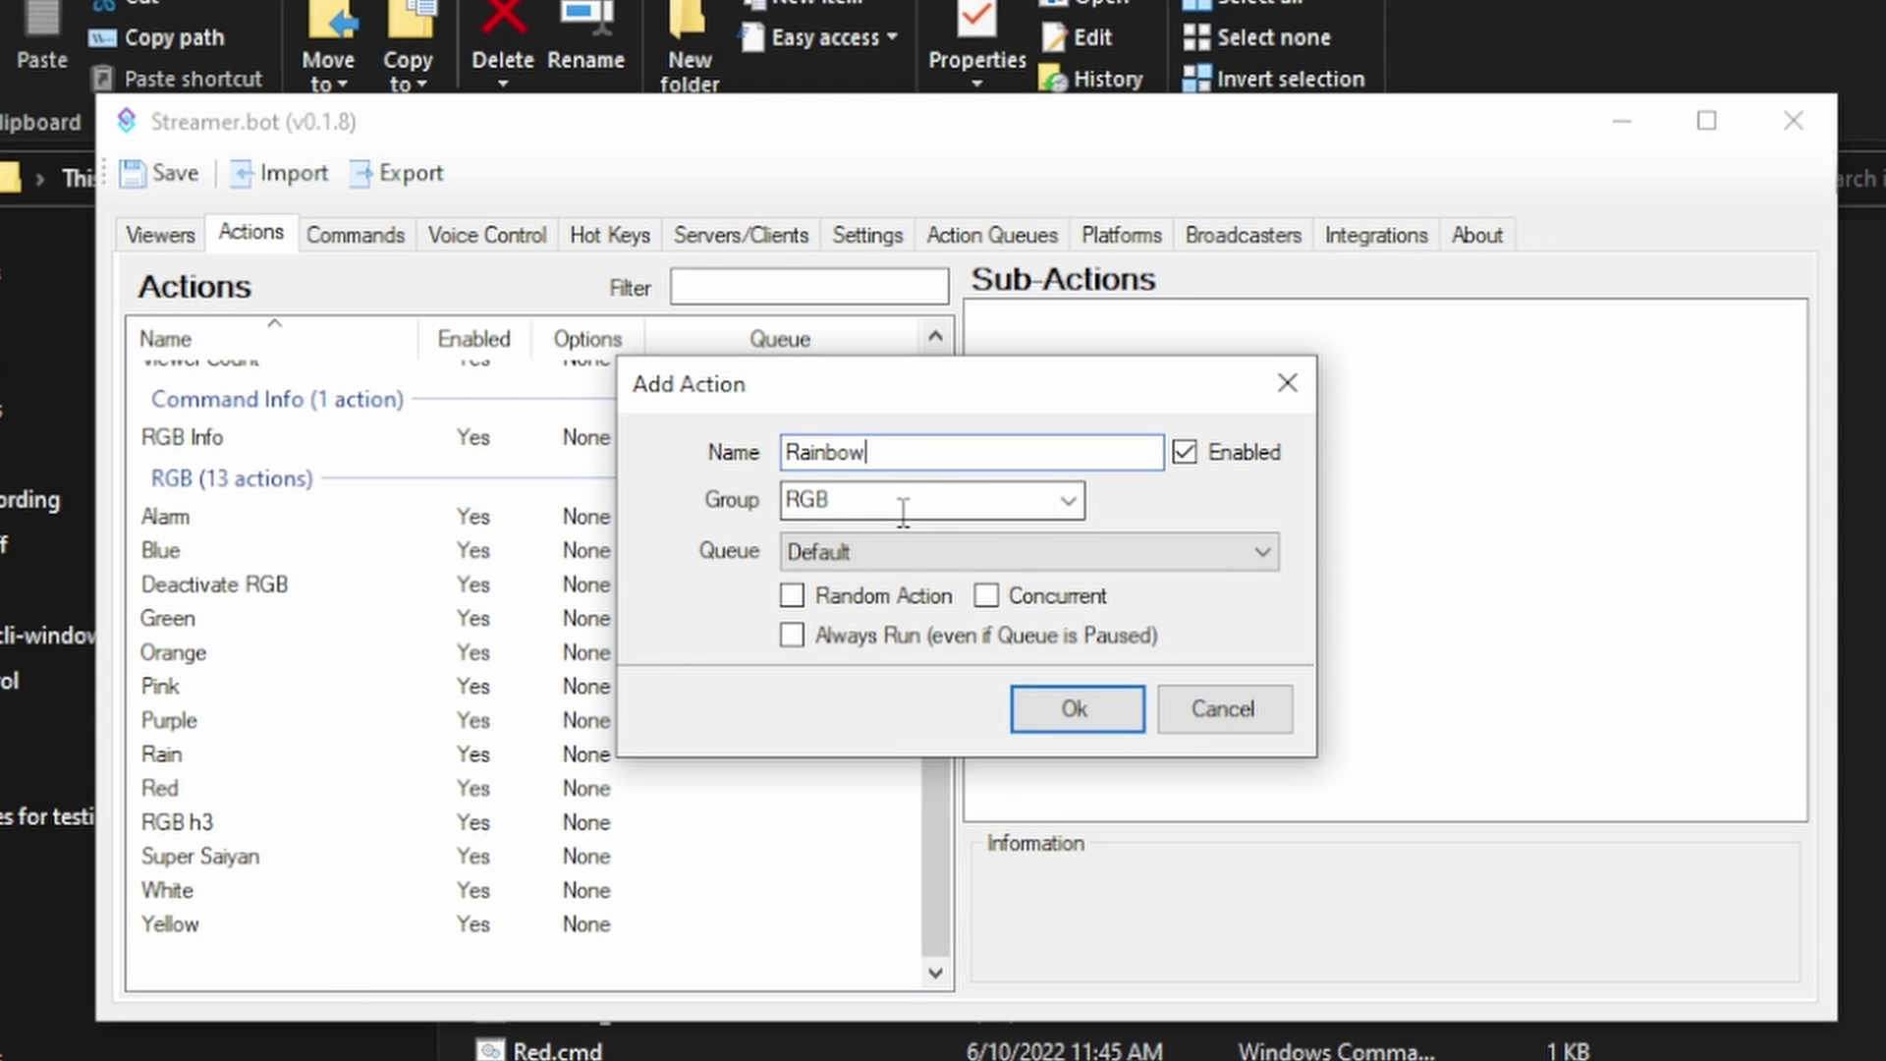
click(1078, 717)
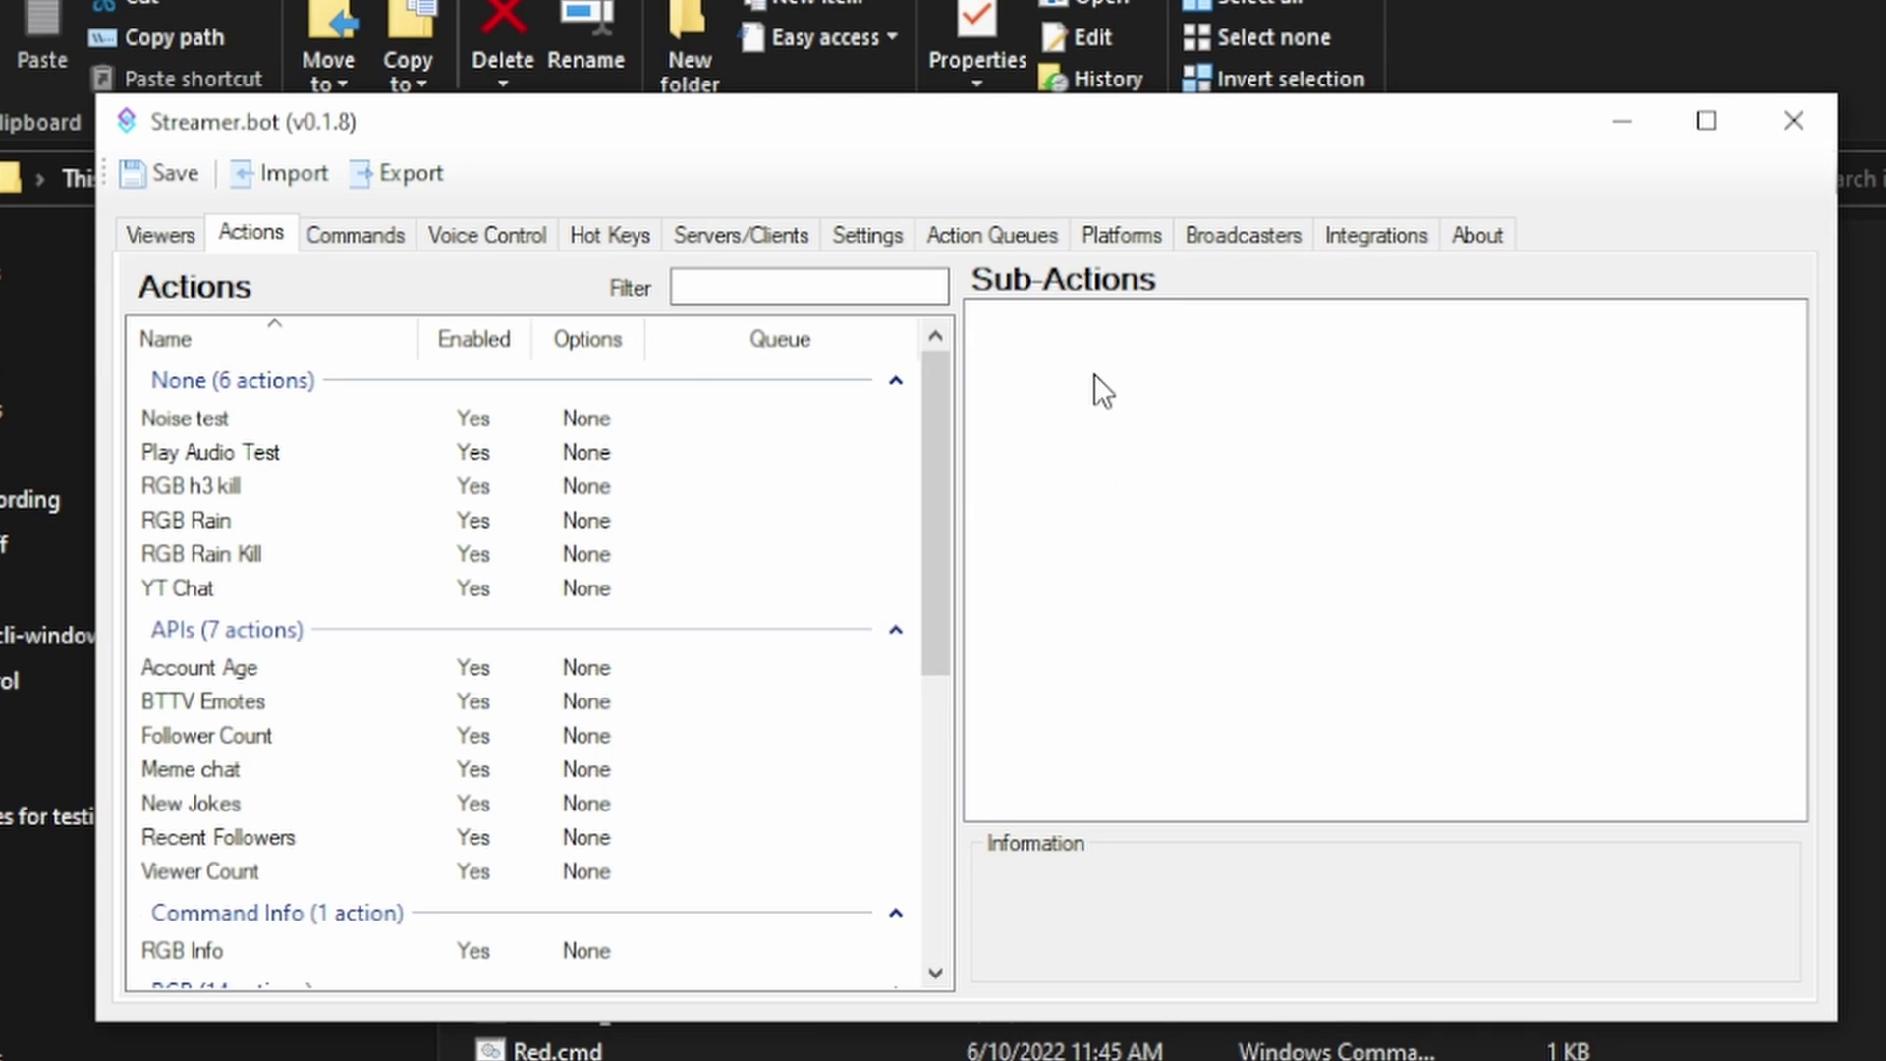
Step: Give the Rainbow action a Perform Command sub-action that runs Rainbow_Wave.cmd from the iCUE Commands folder
right_click(1075, 338)
mouse_move(1257, 357)
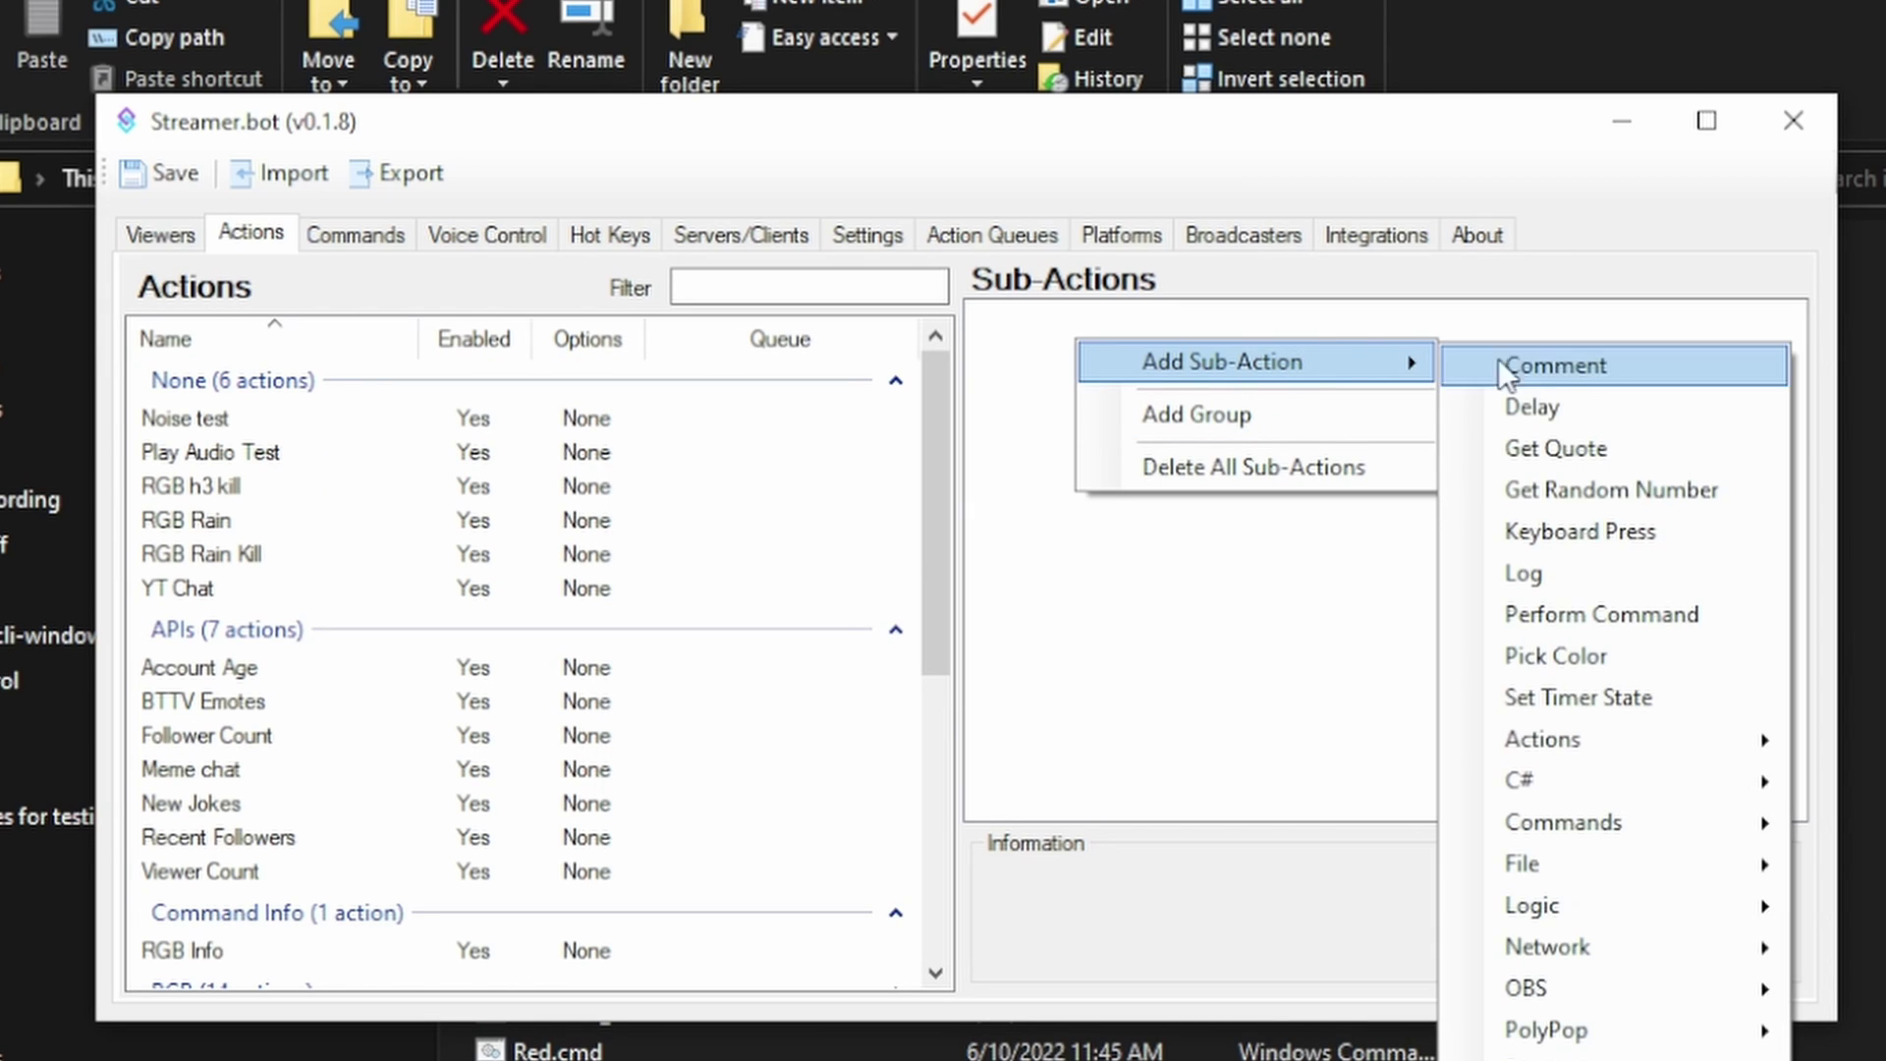
click(1629, 616)
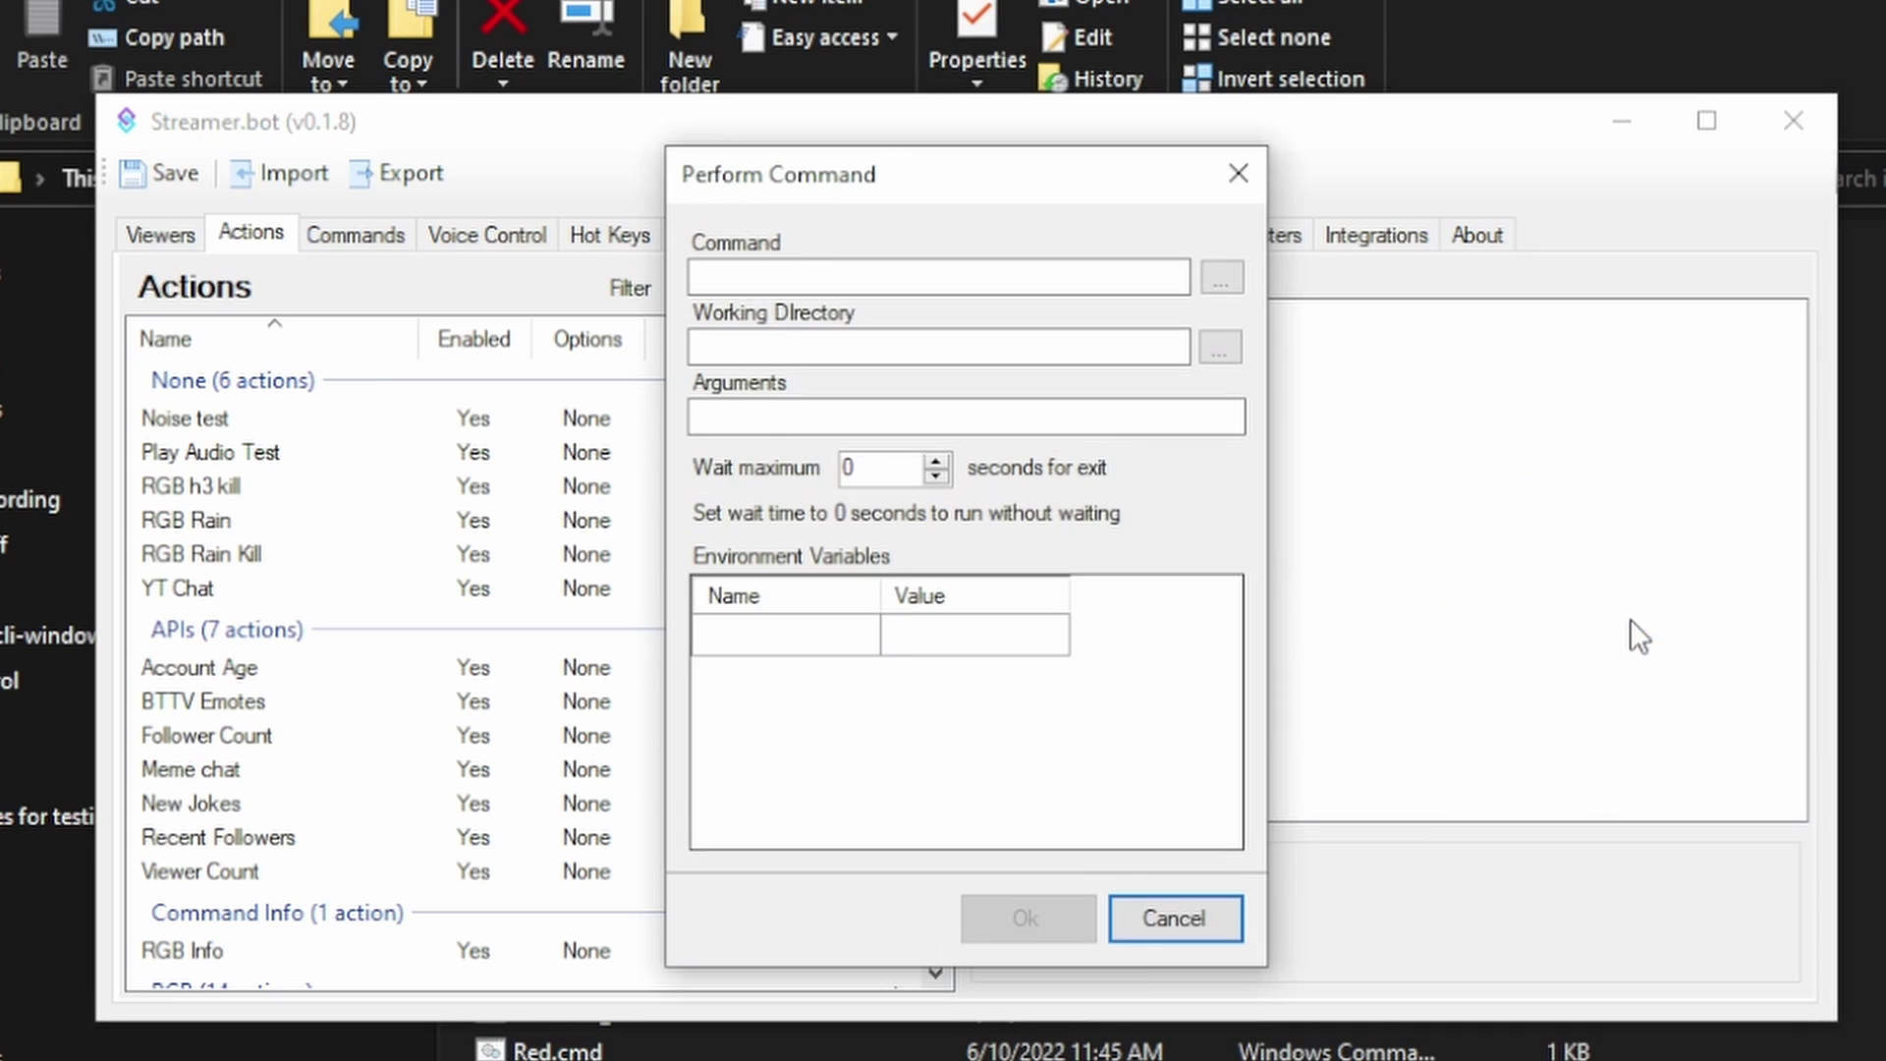
click(1218, 277)
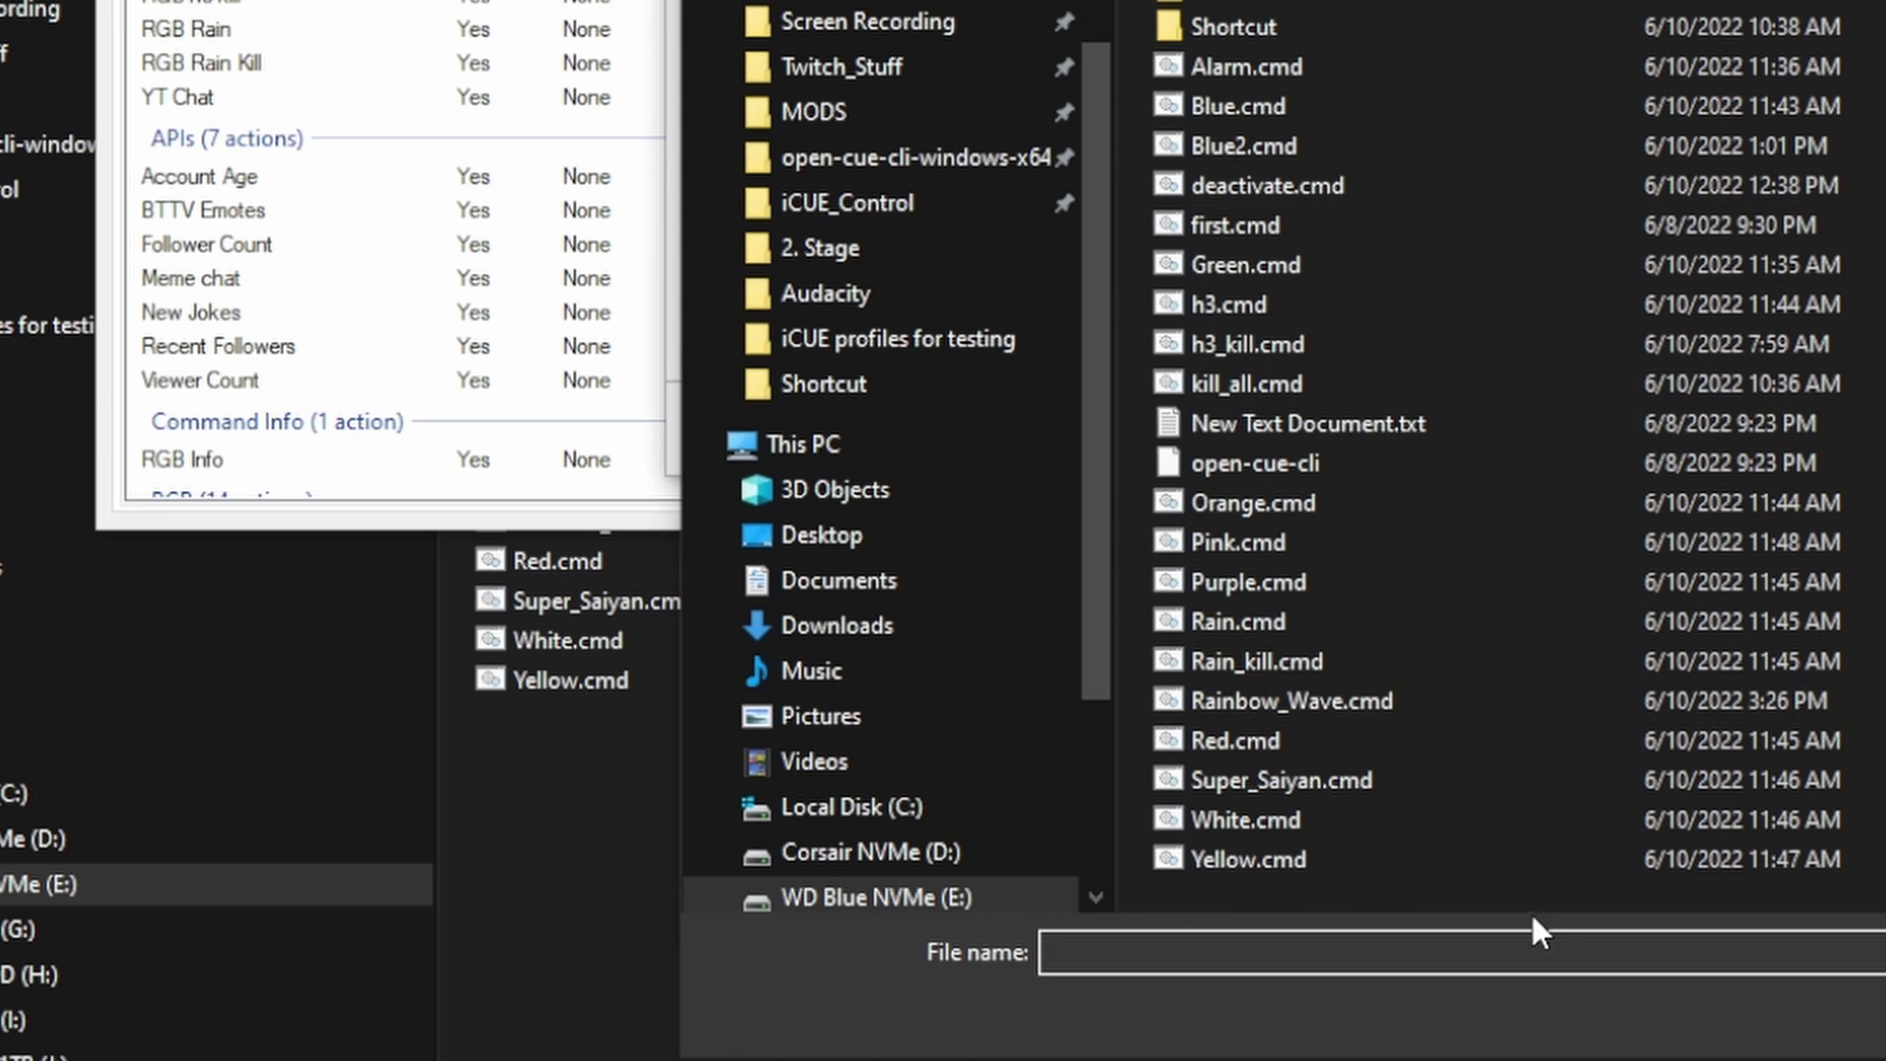
double_click(1312, 703)
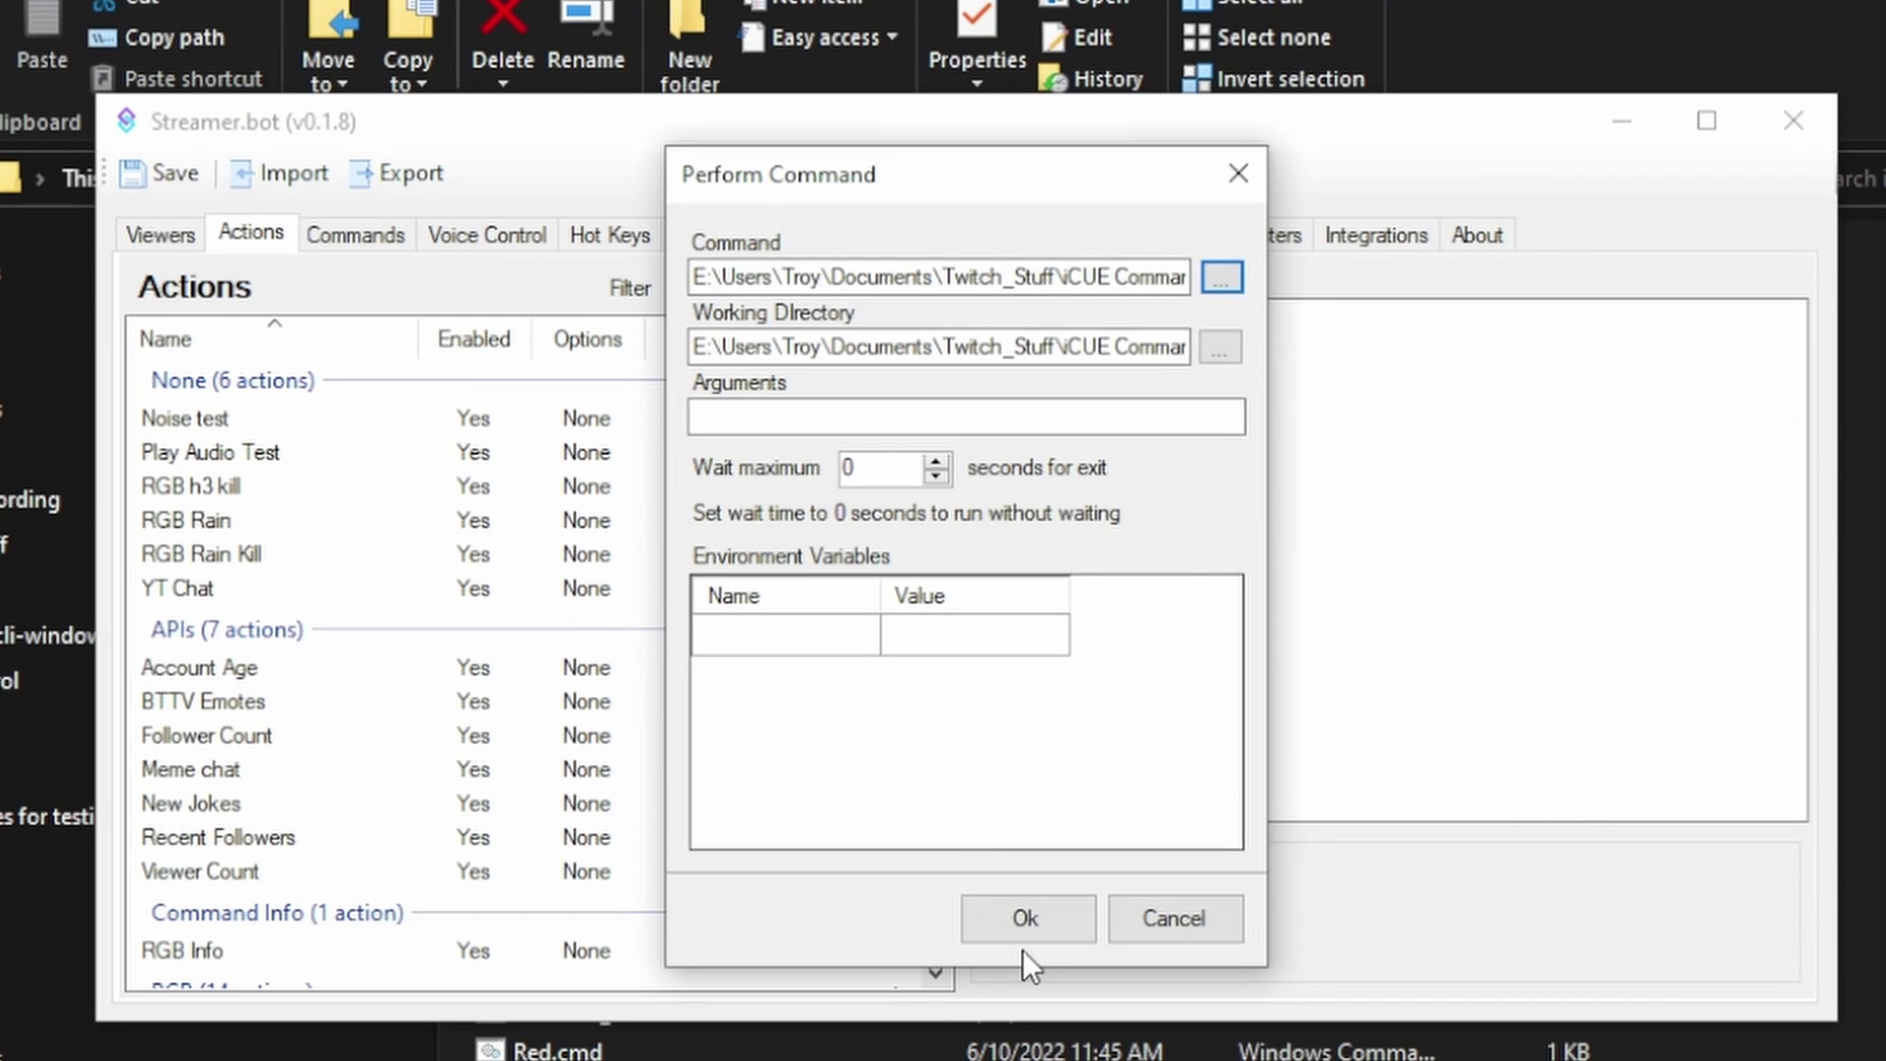
click(1033, 931)
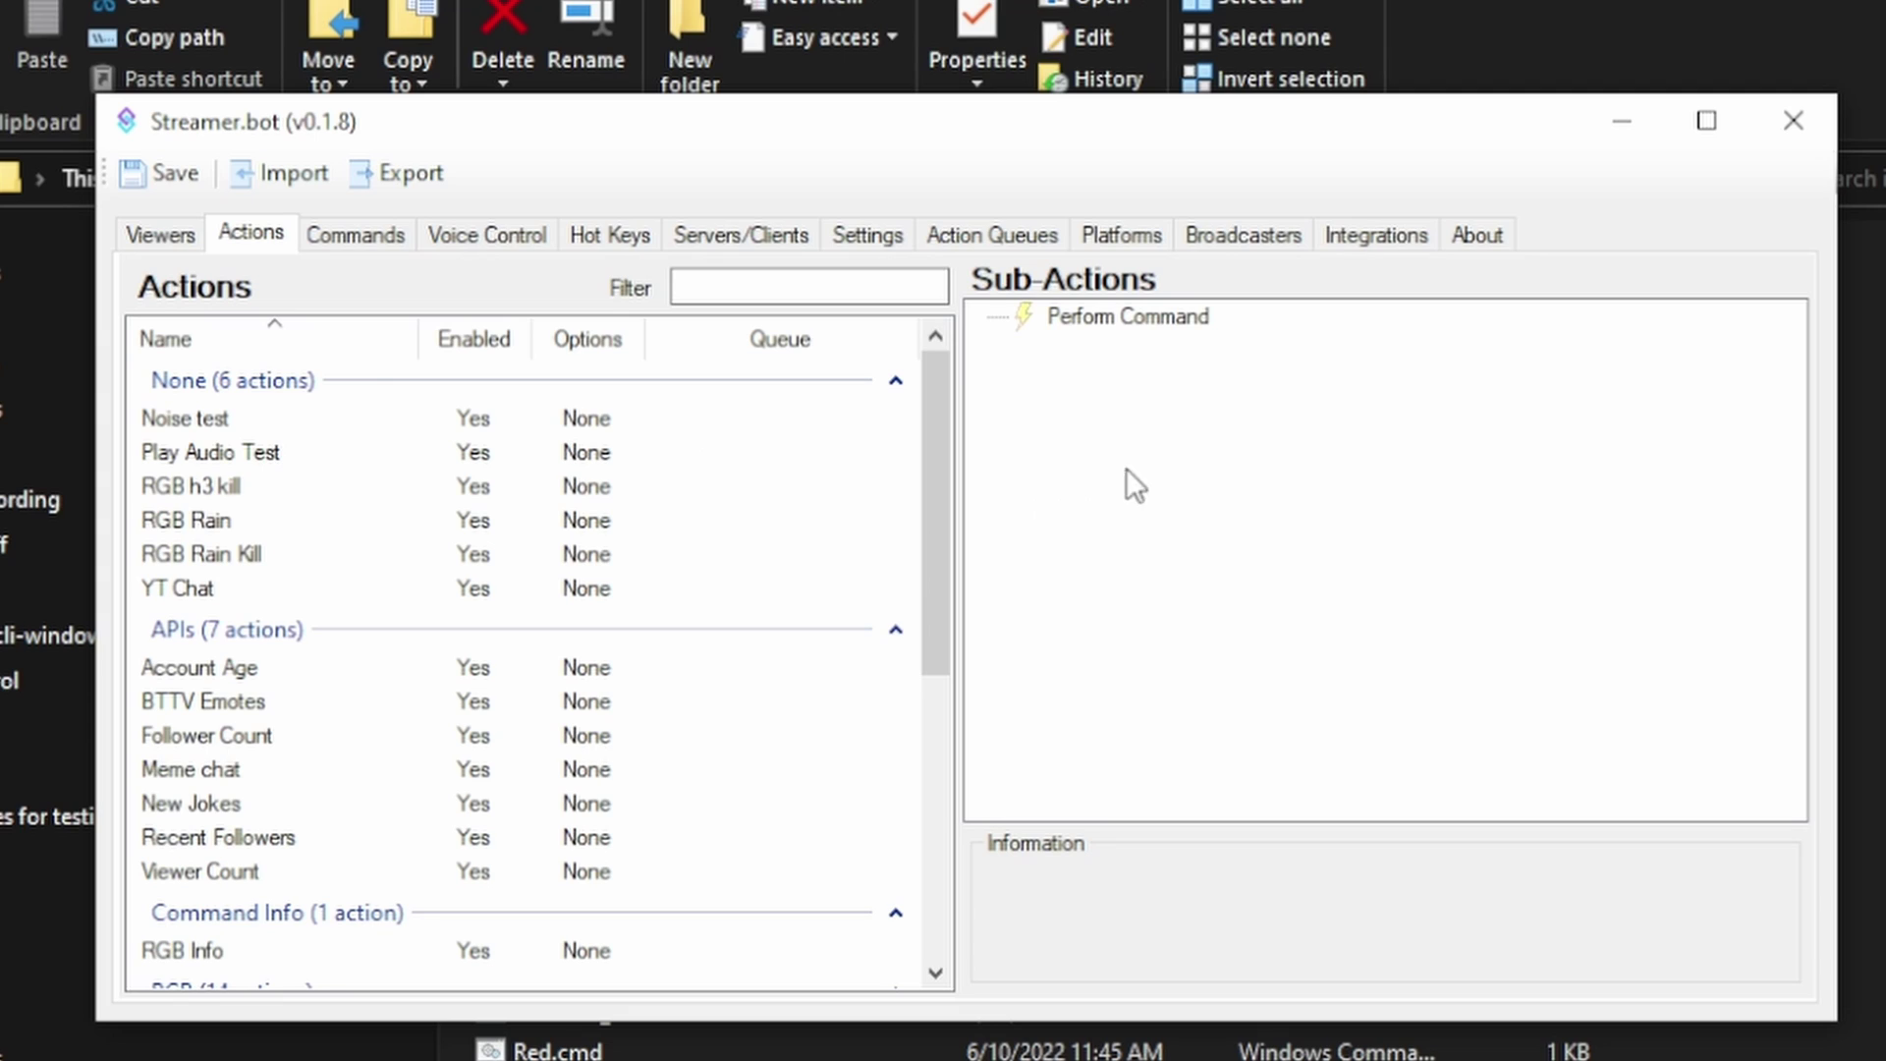
Step: Add a second Perform Command sub-action to the Rainbow action that runs deactivate.cmd from the iCUE Commands folder
click(1115, 322)
click(1128, 399)
right_click(1068, 385)
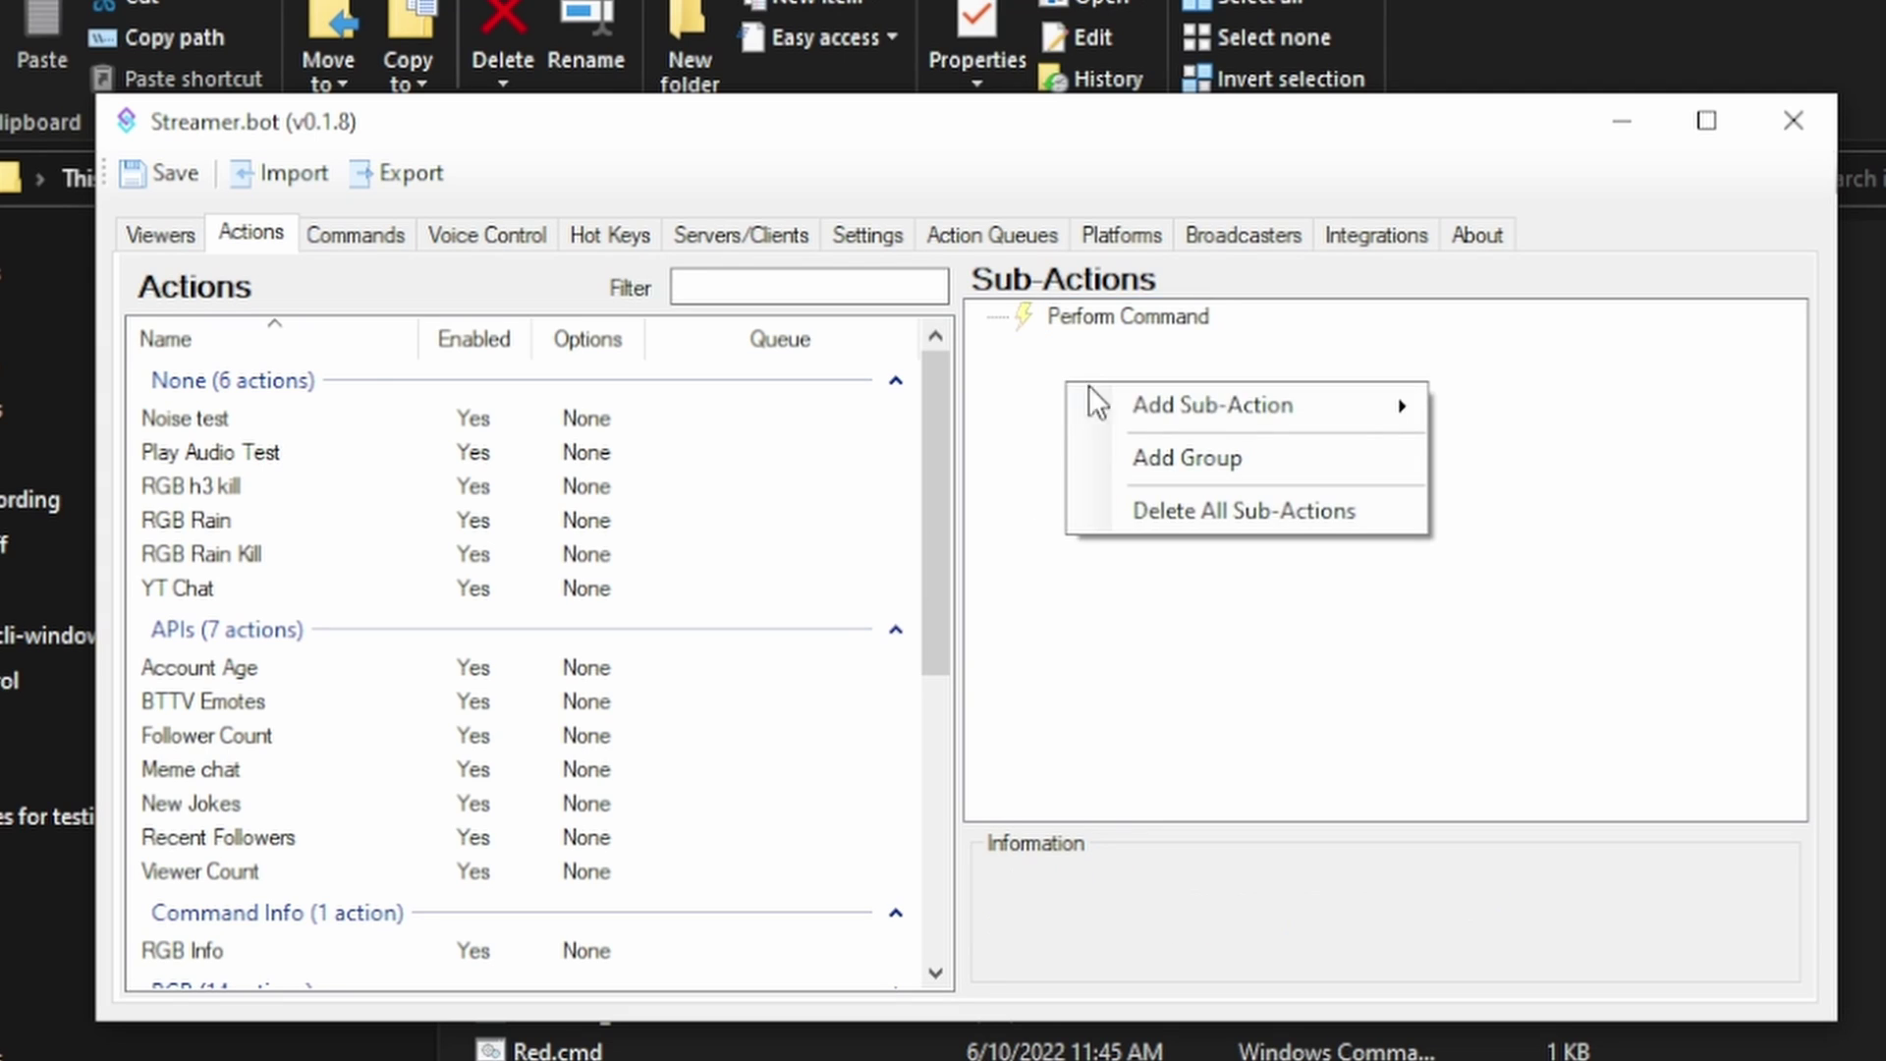
mouse_move(1261, 408)
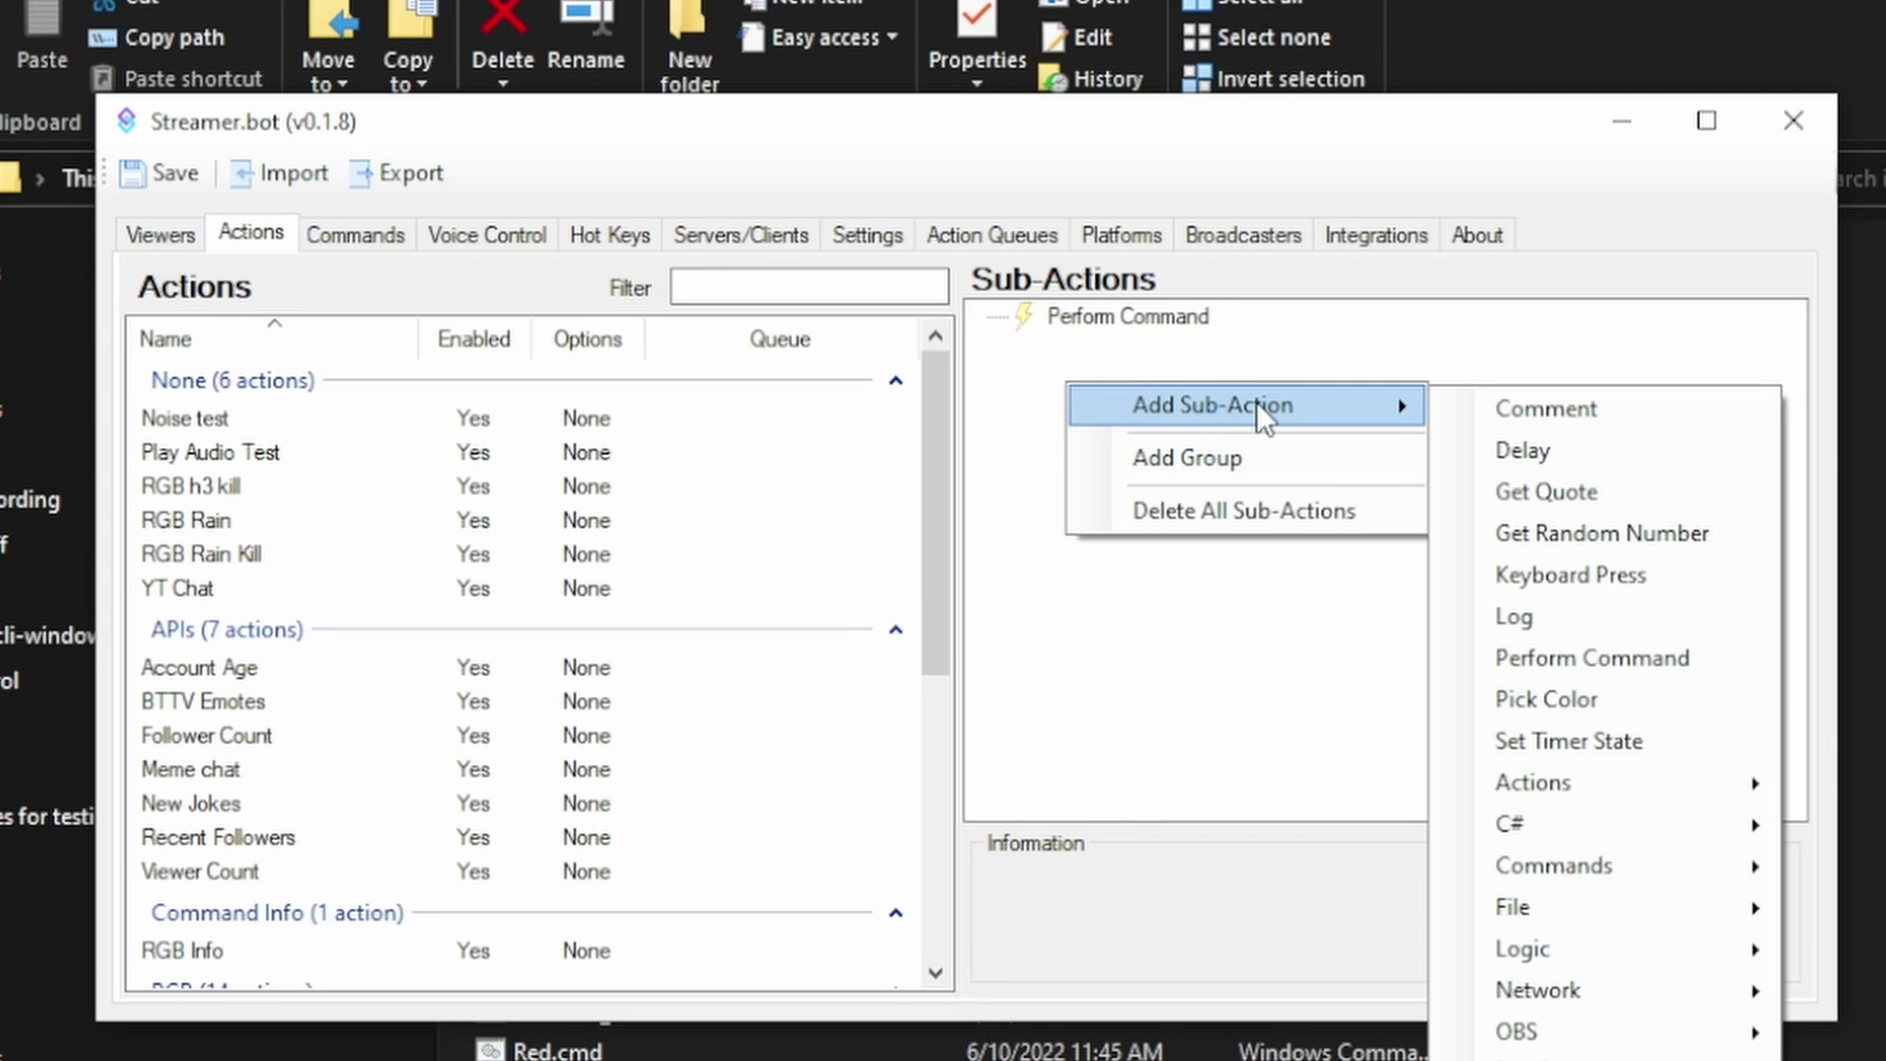
click(1606, 658)
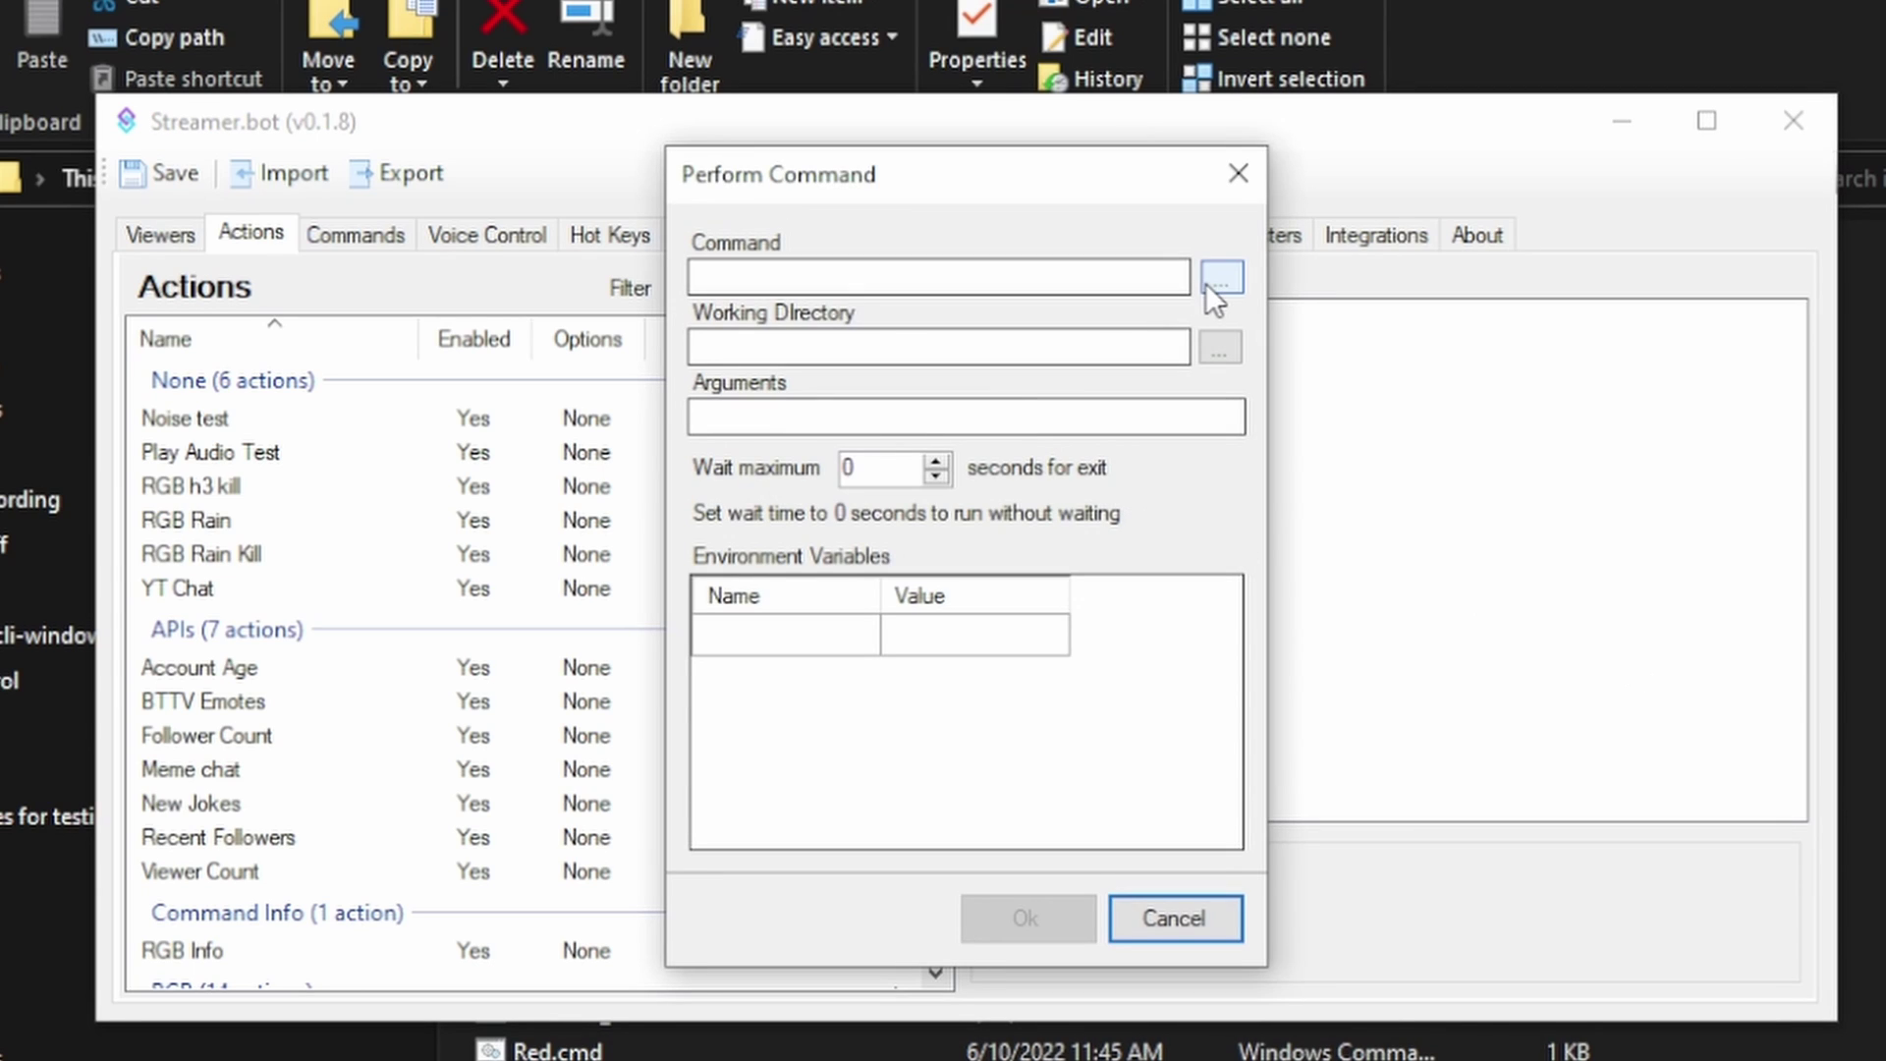
click(1216, 281)
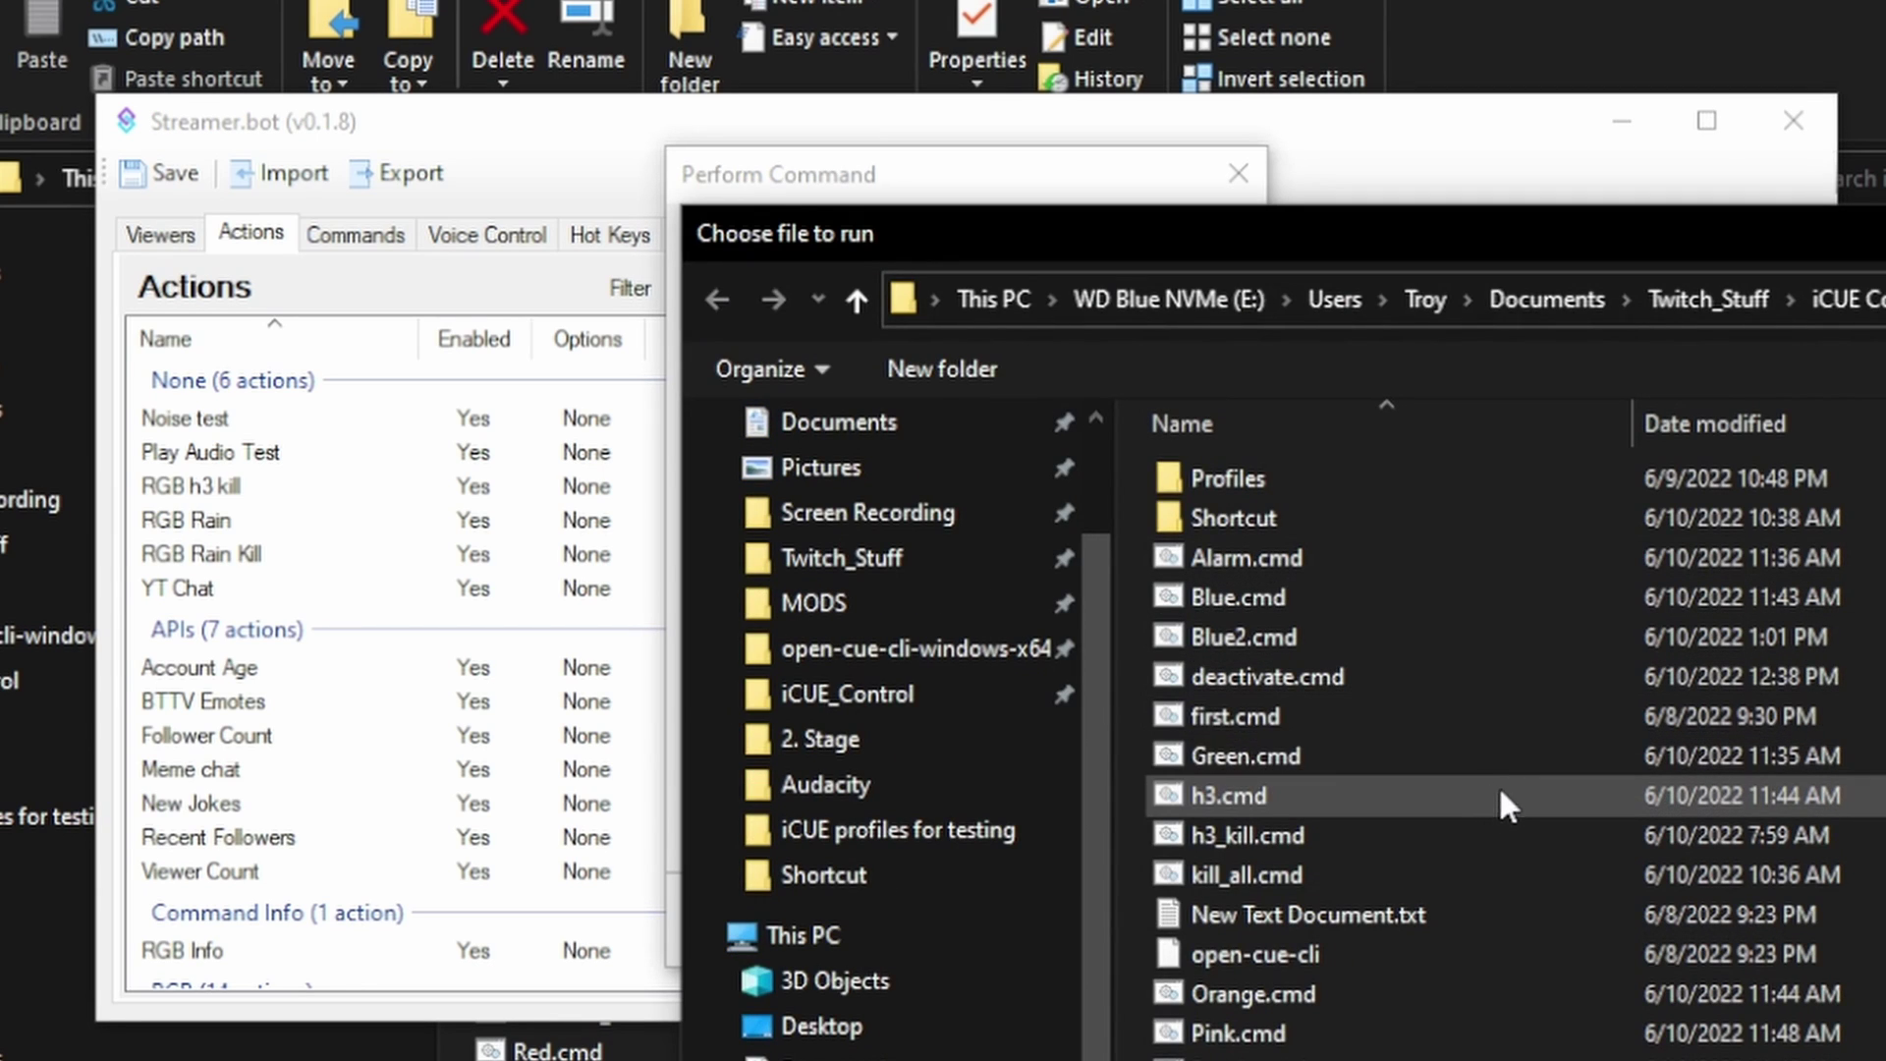
click(1349, 675)
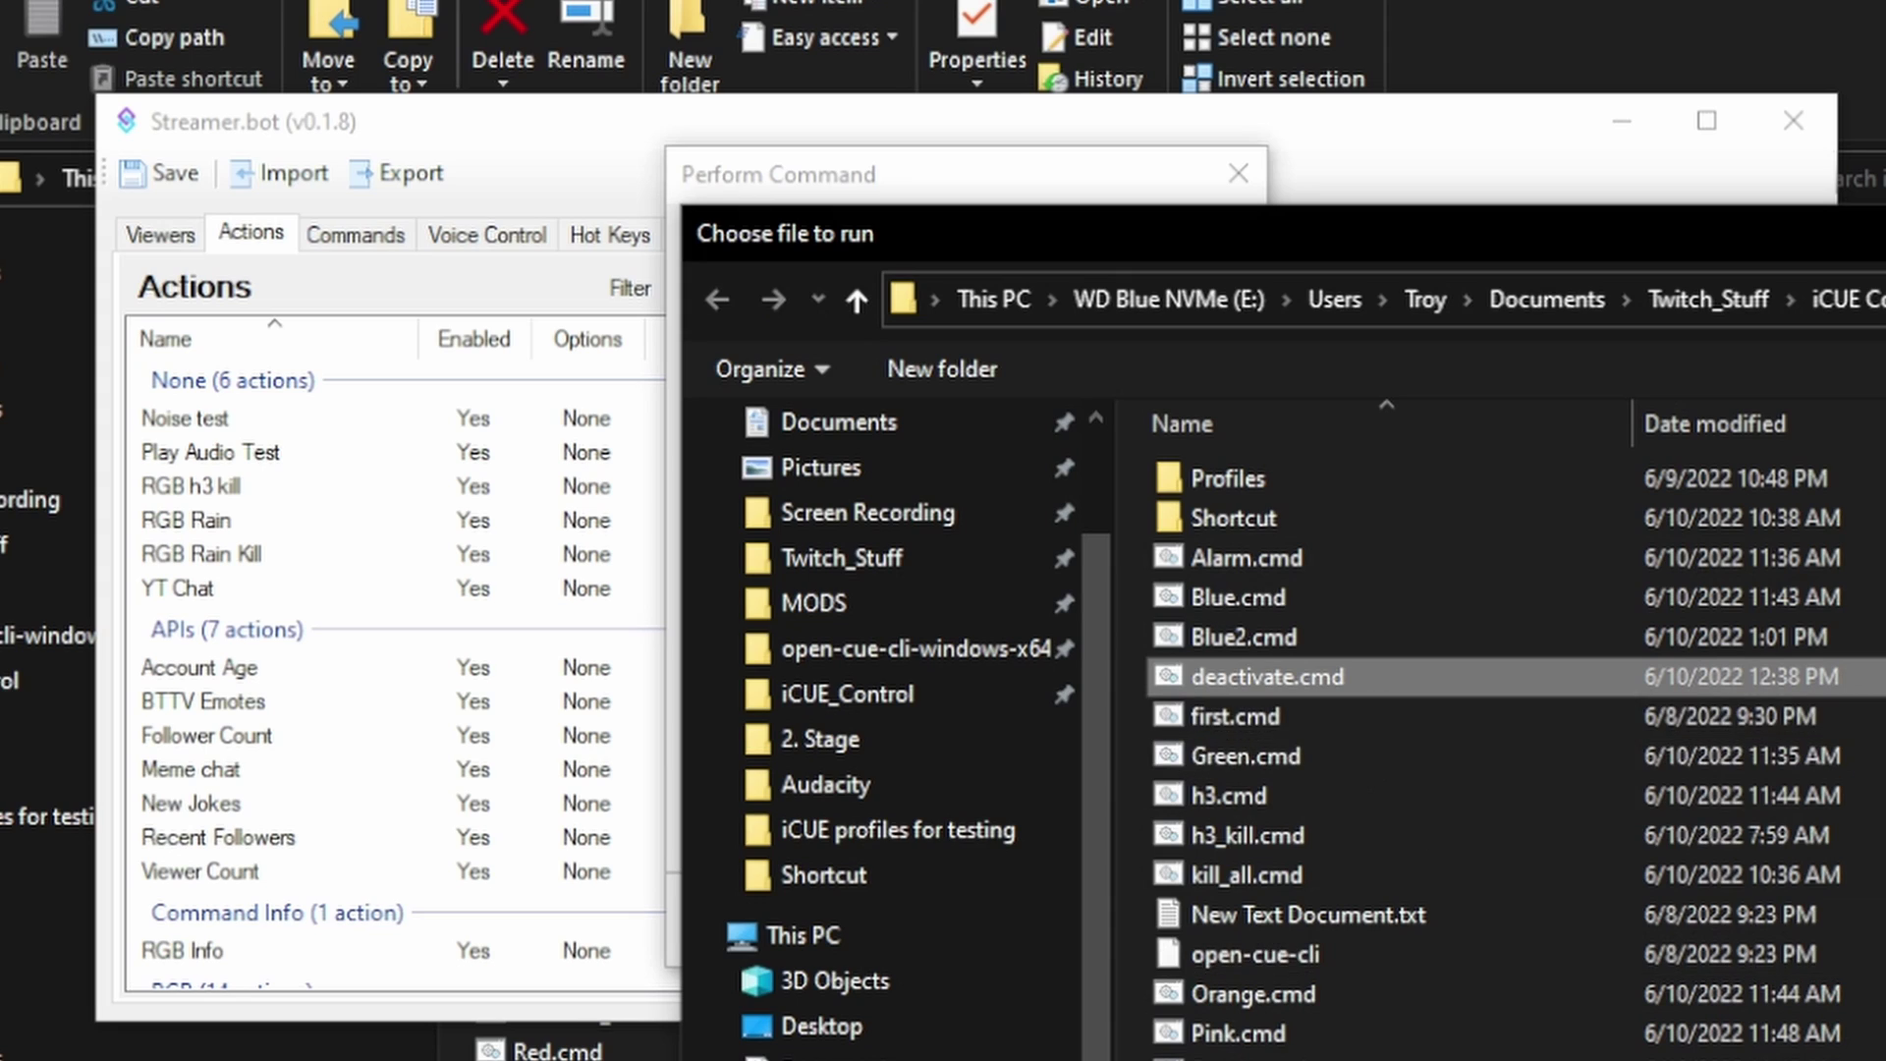
key(Return)
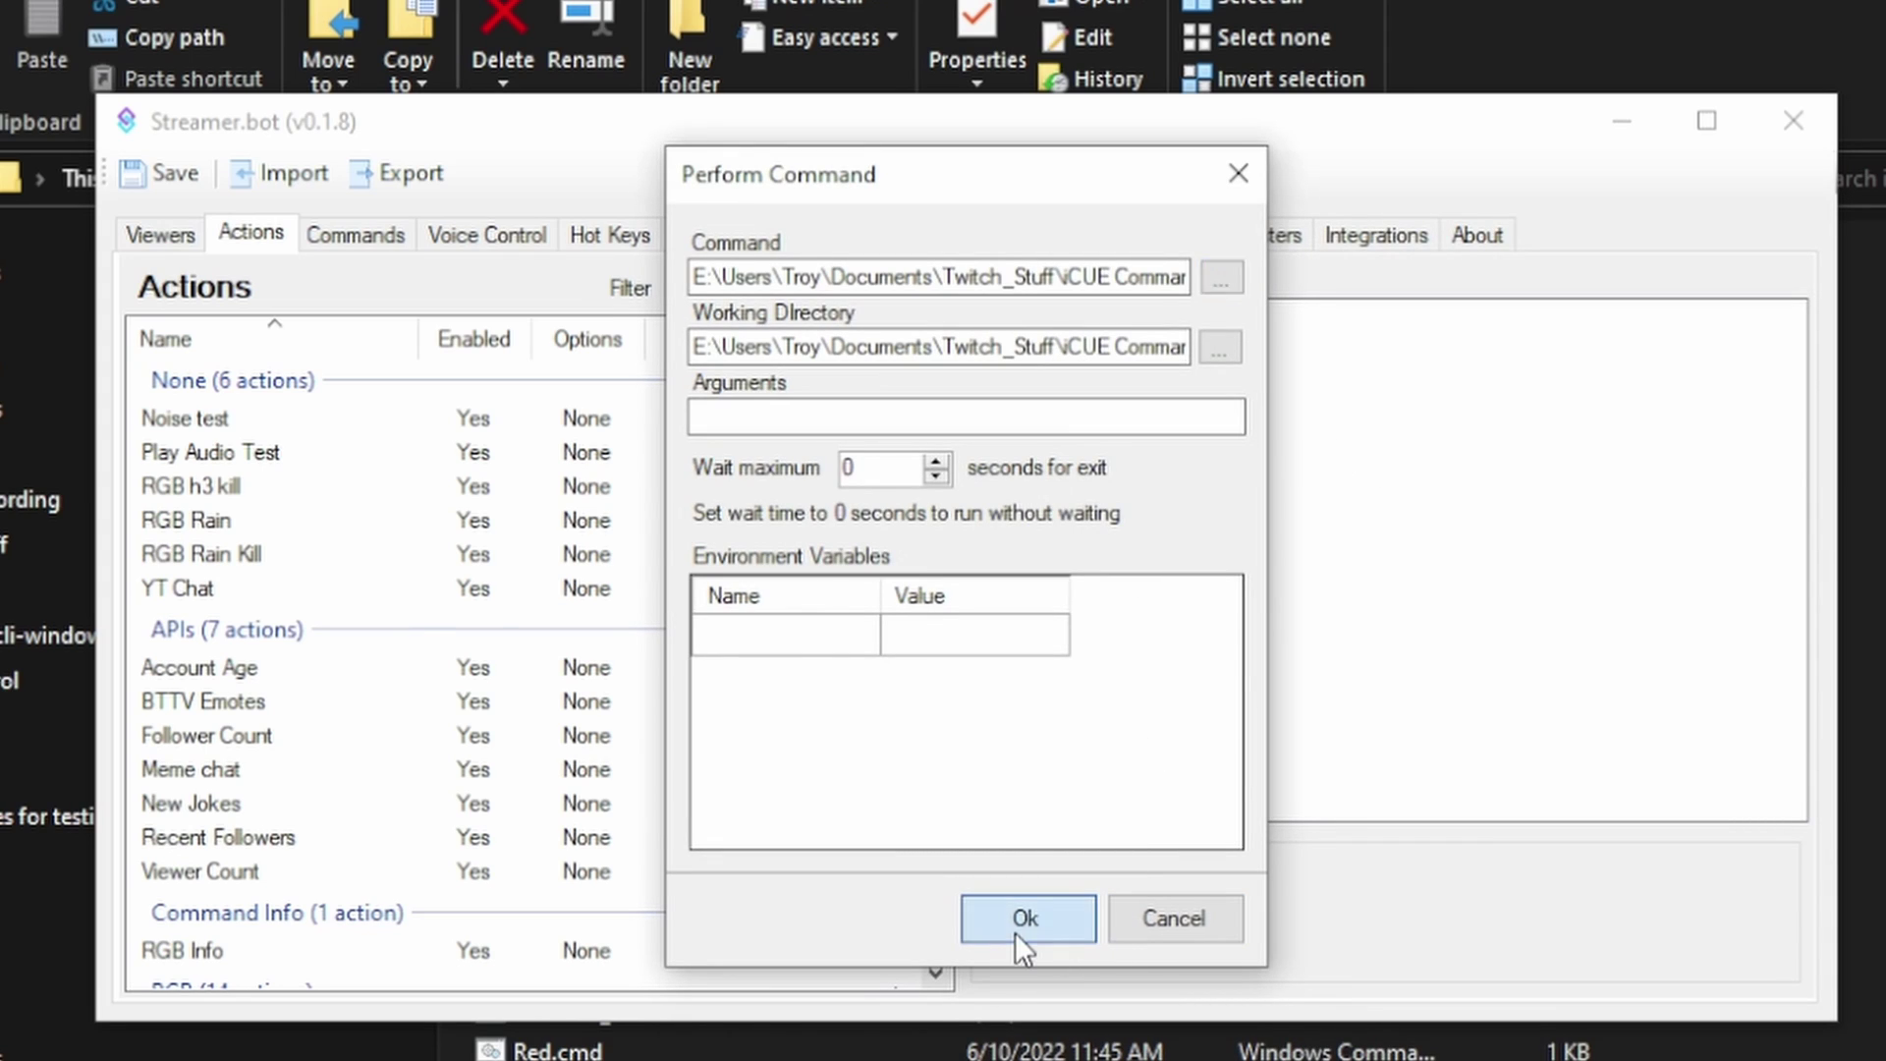
click(1016, 933)
Step: Move the deactivate.cmd sub-action ahead of the Rainbow_Wave.cmd one, check the order, and find the Rainbow action in the RGB group
click(1157, 351)
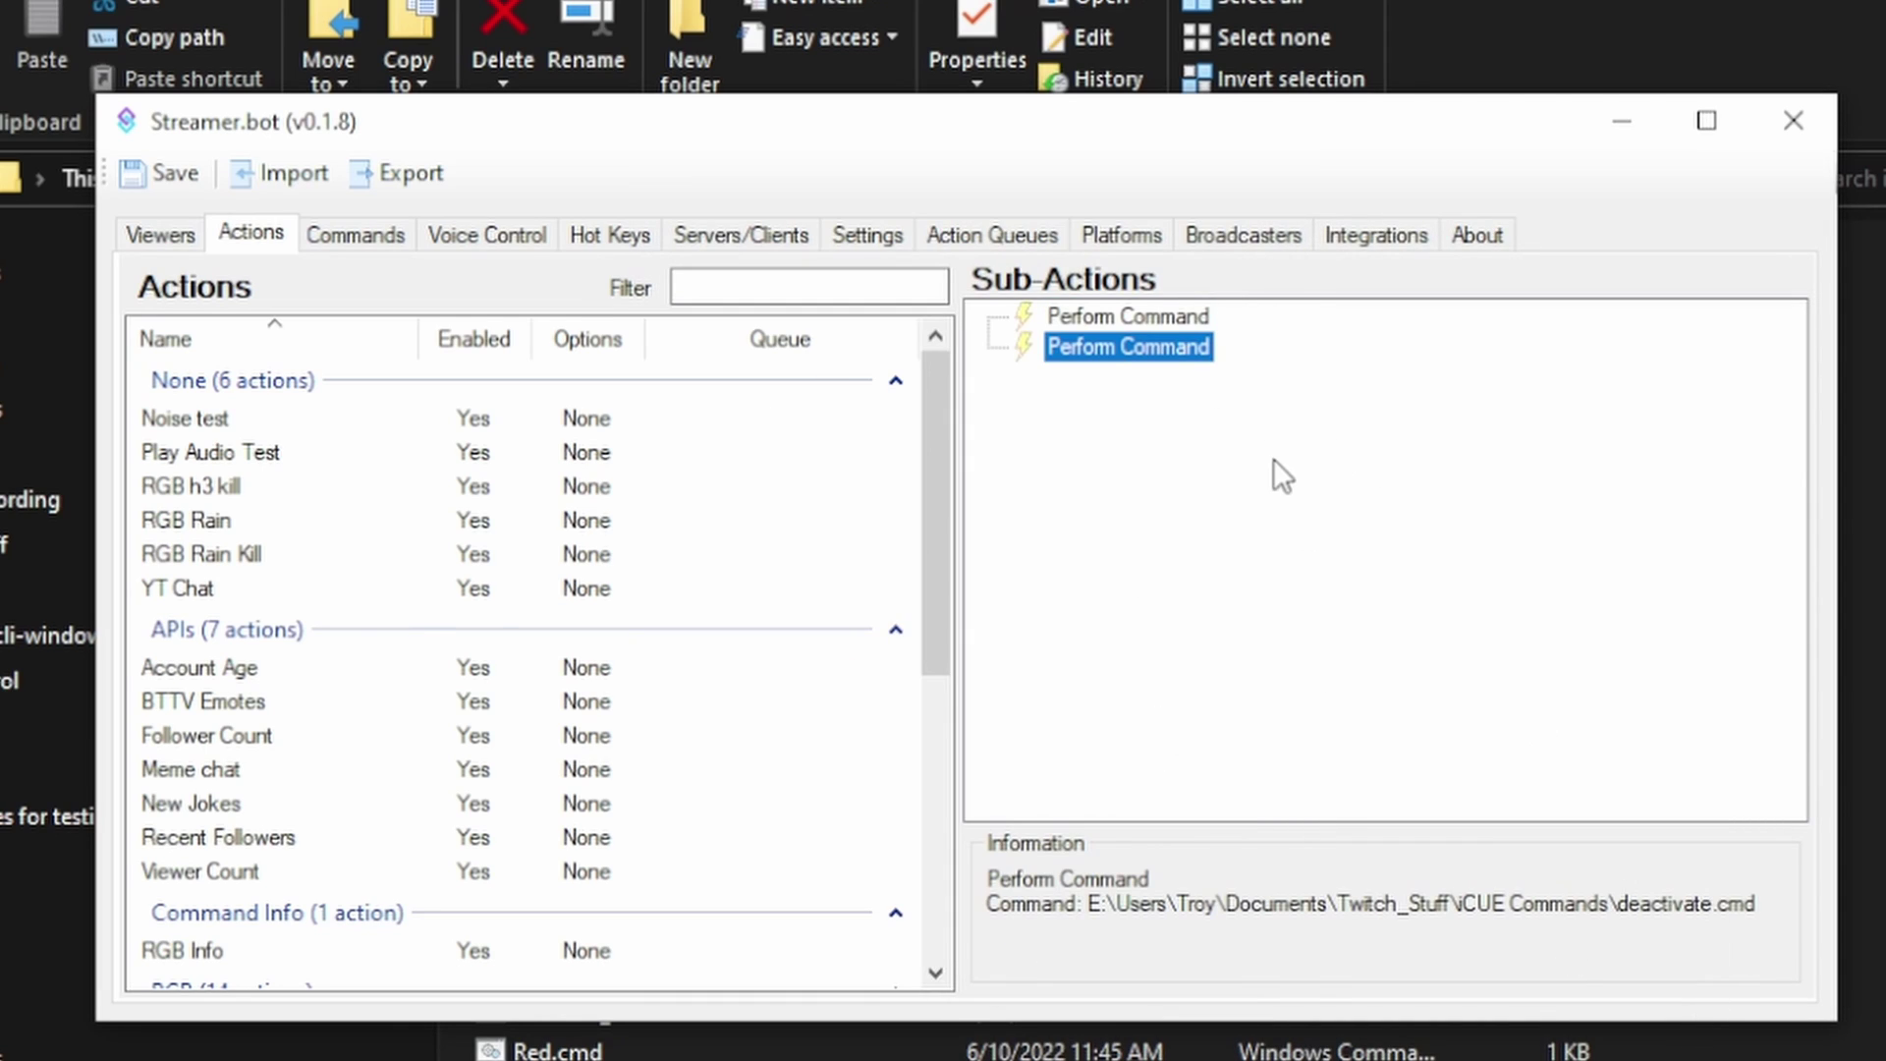
drag(1098, 341, 1236, 366)
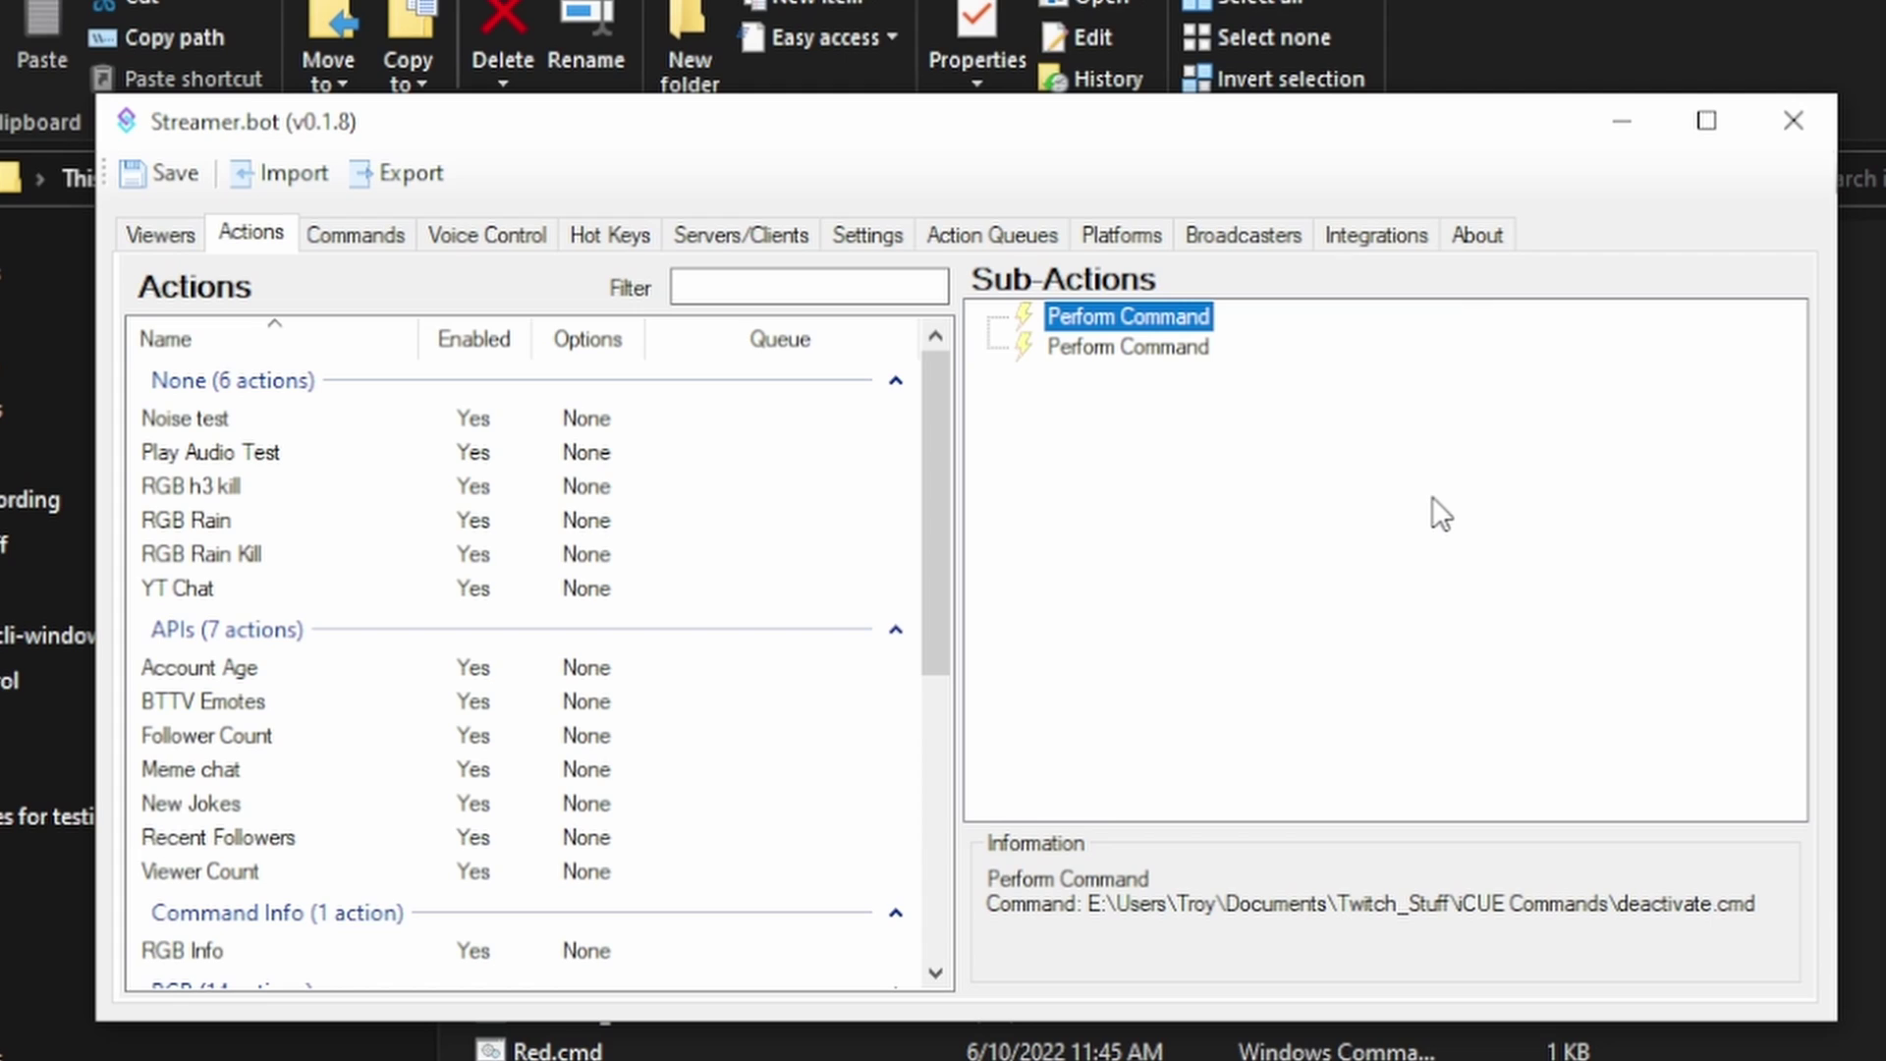
click(1169, 352)
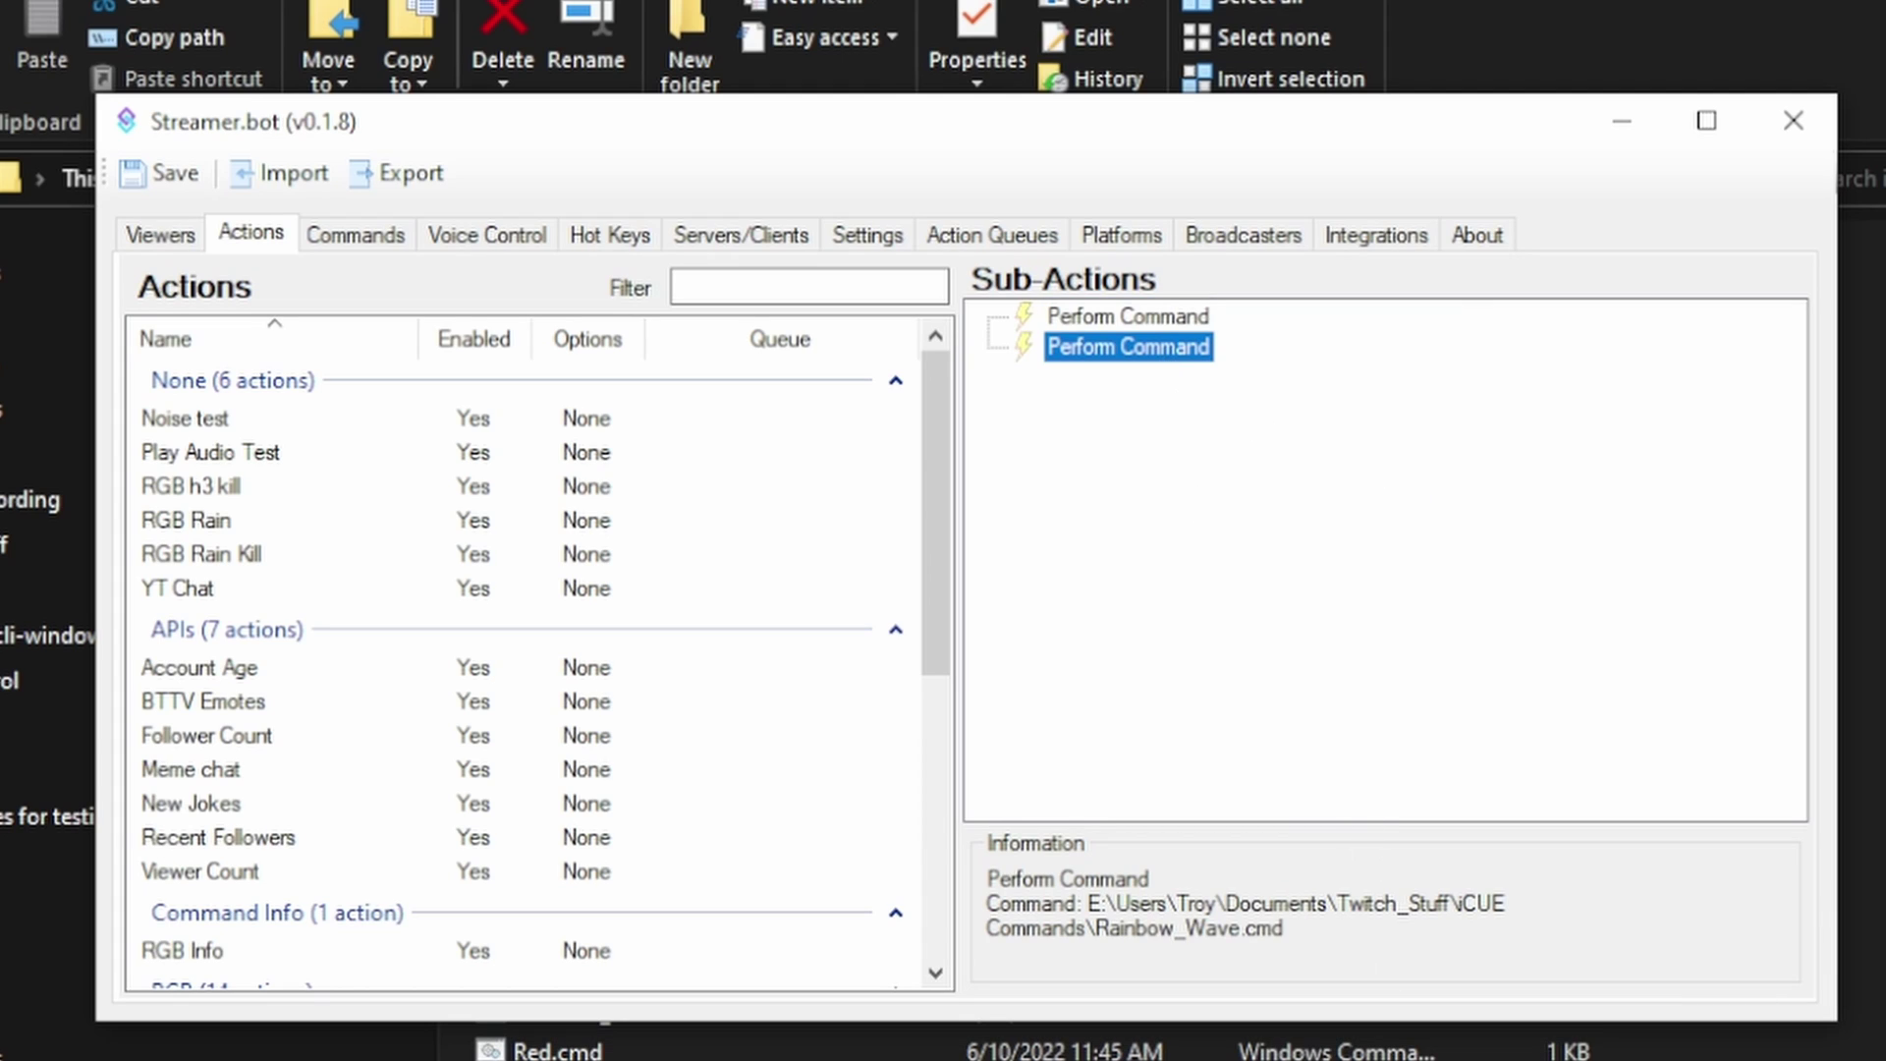
click(1158, 609)
scroll(562, 855, down, 5)
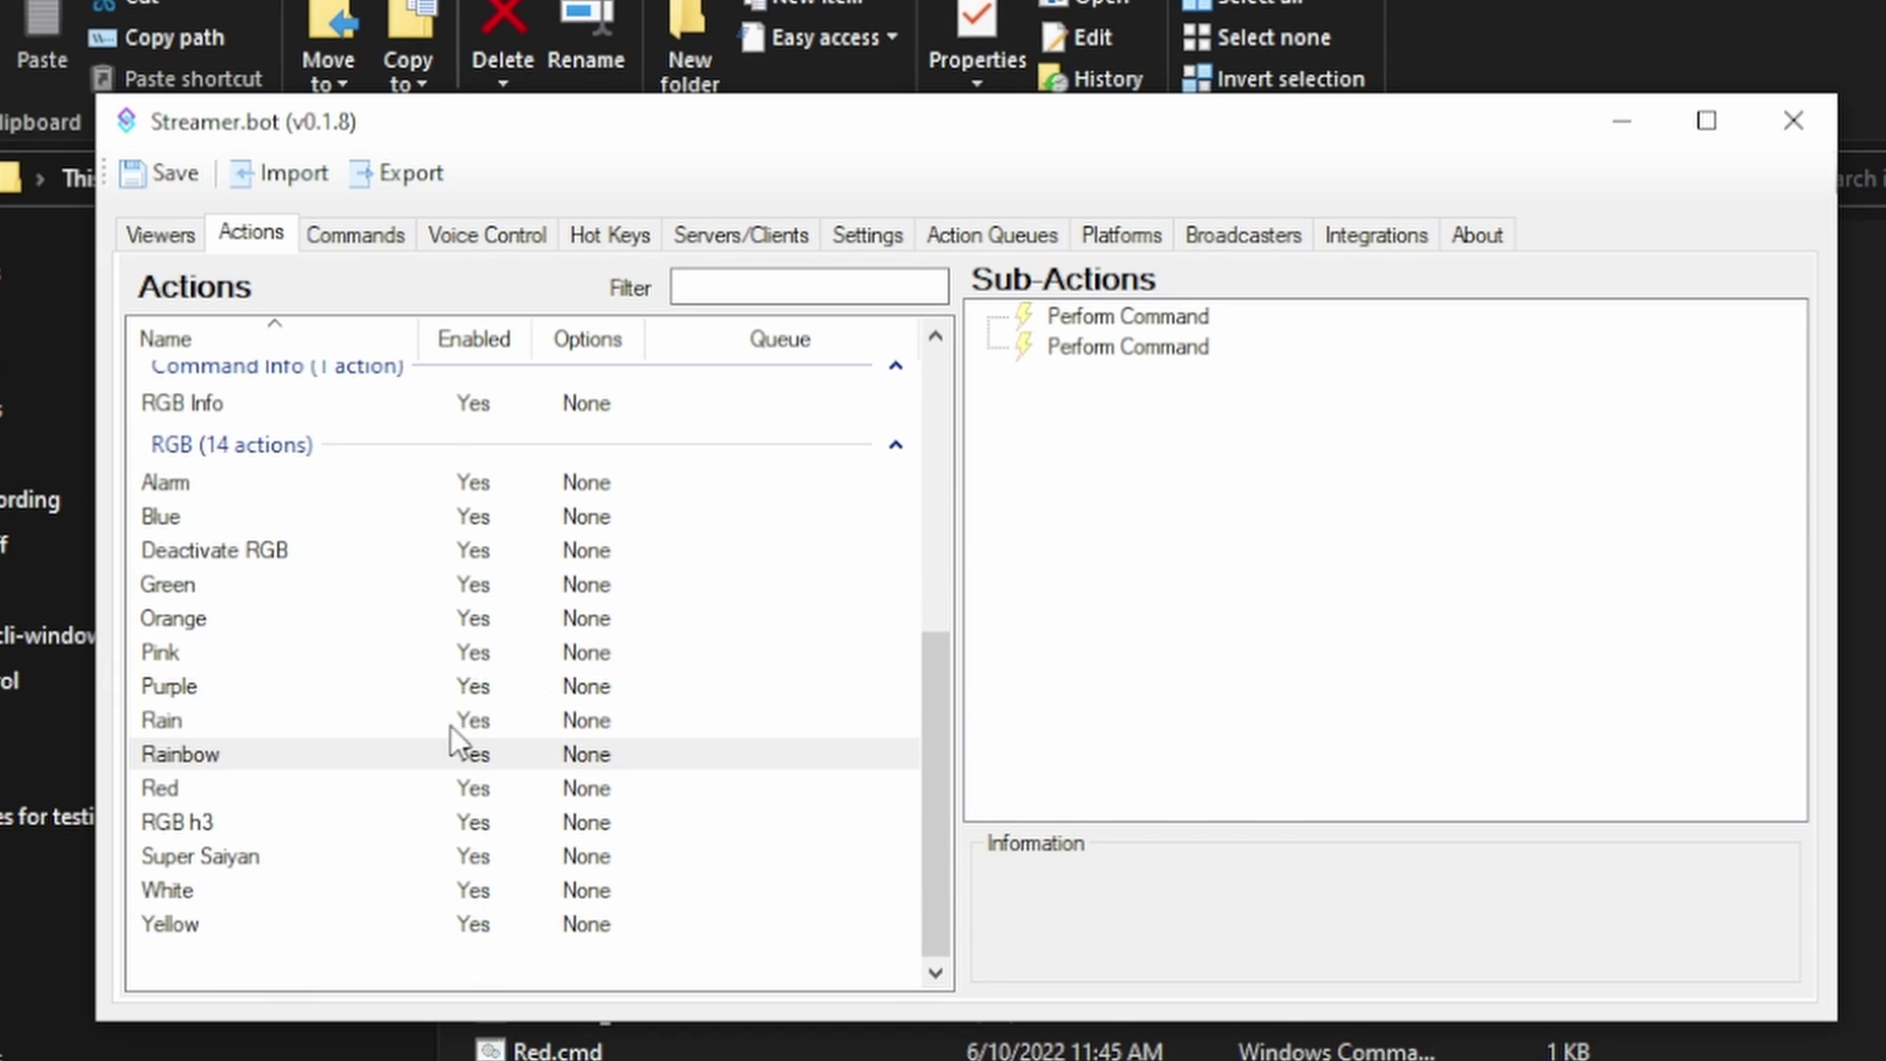
Step: Check the voice control settings and log, and create a speech-to-text command with Rainbow as both its name and its spoken command
click(486, 235)
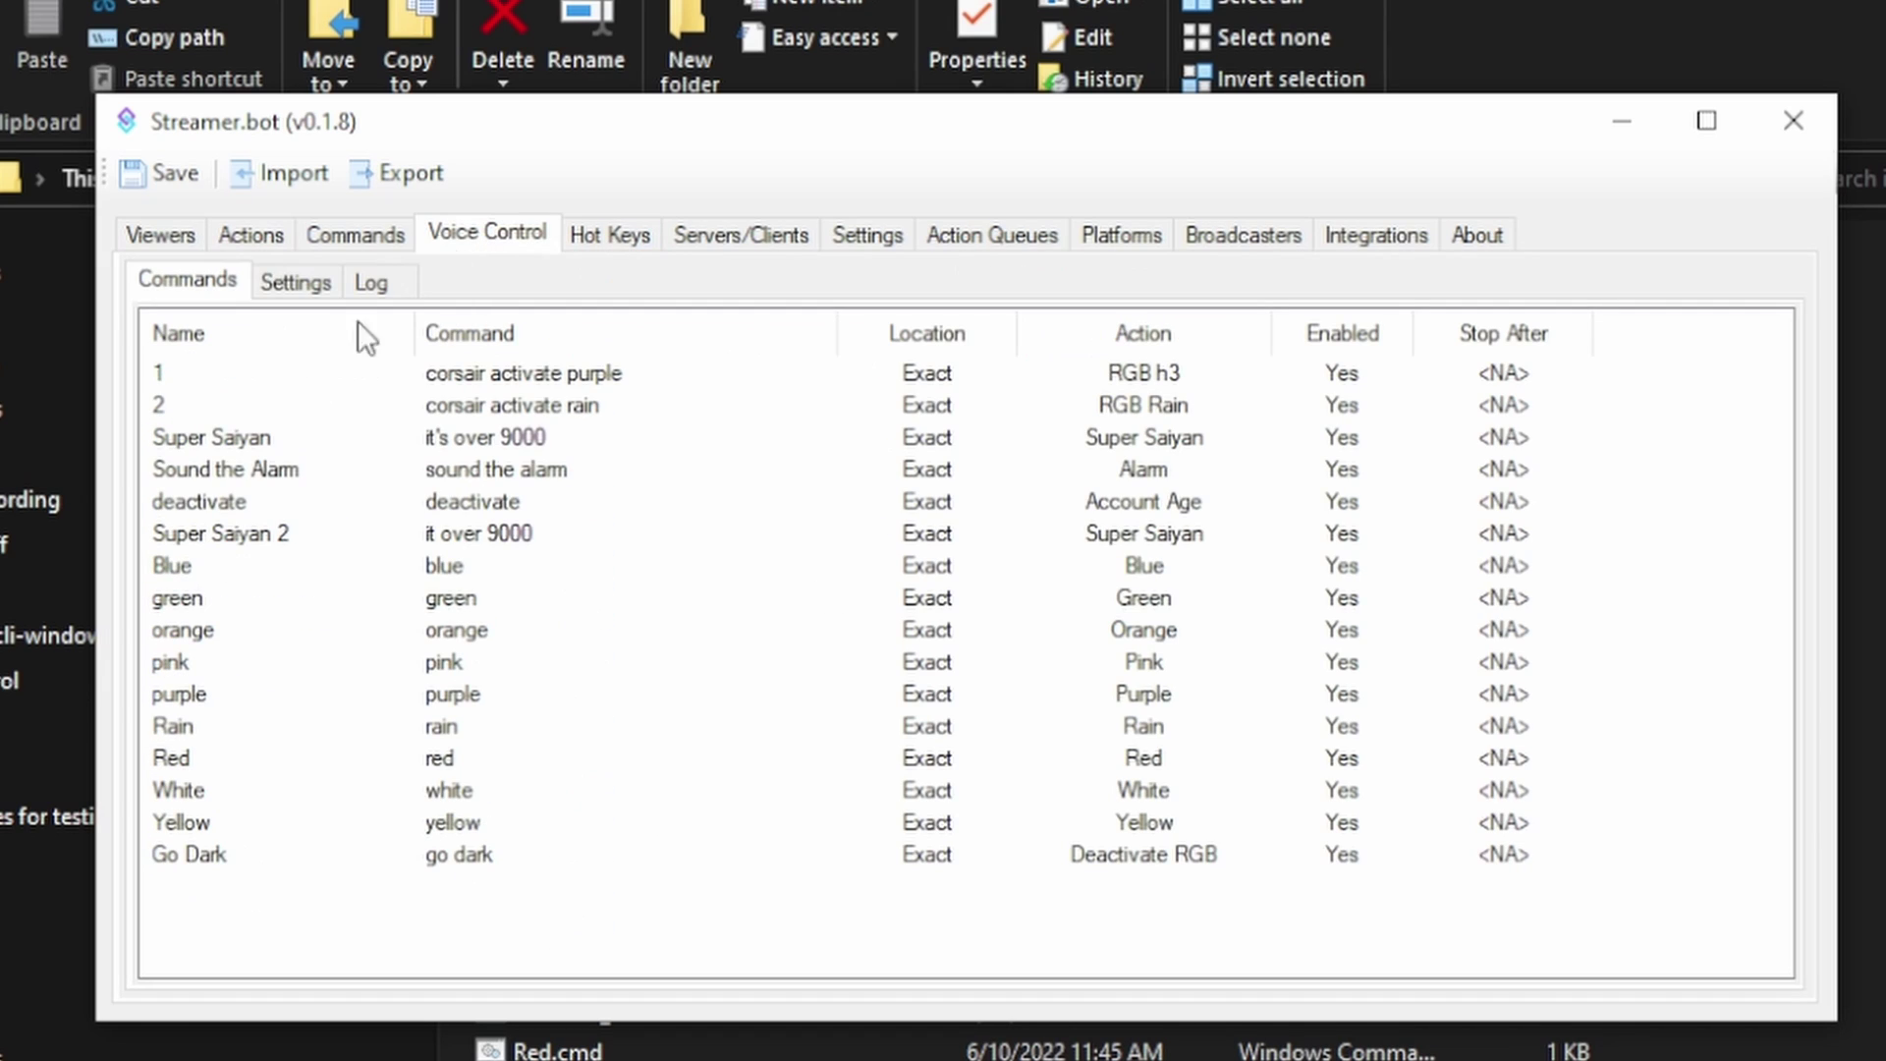
click(298, 283)
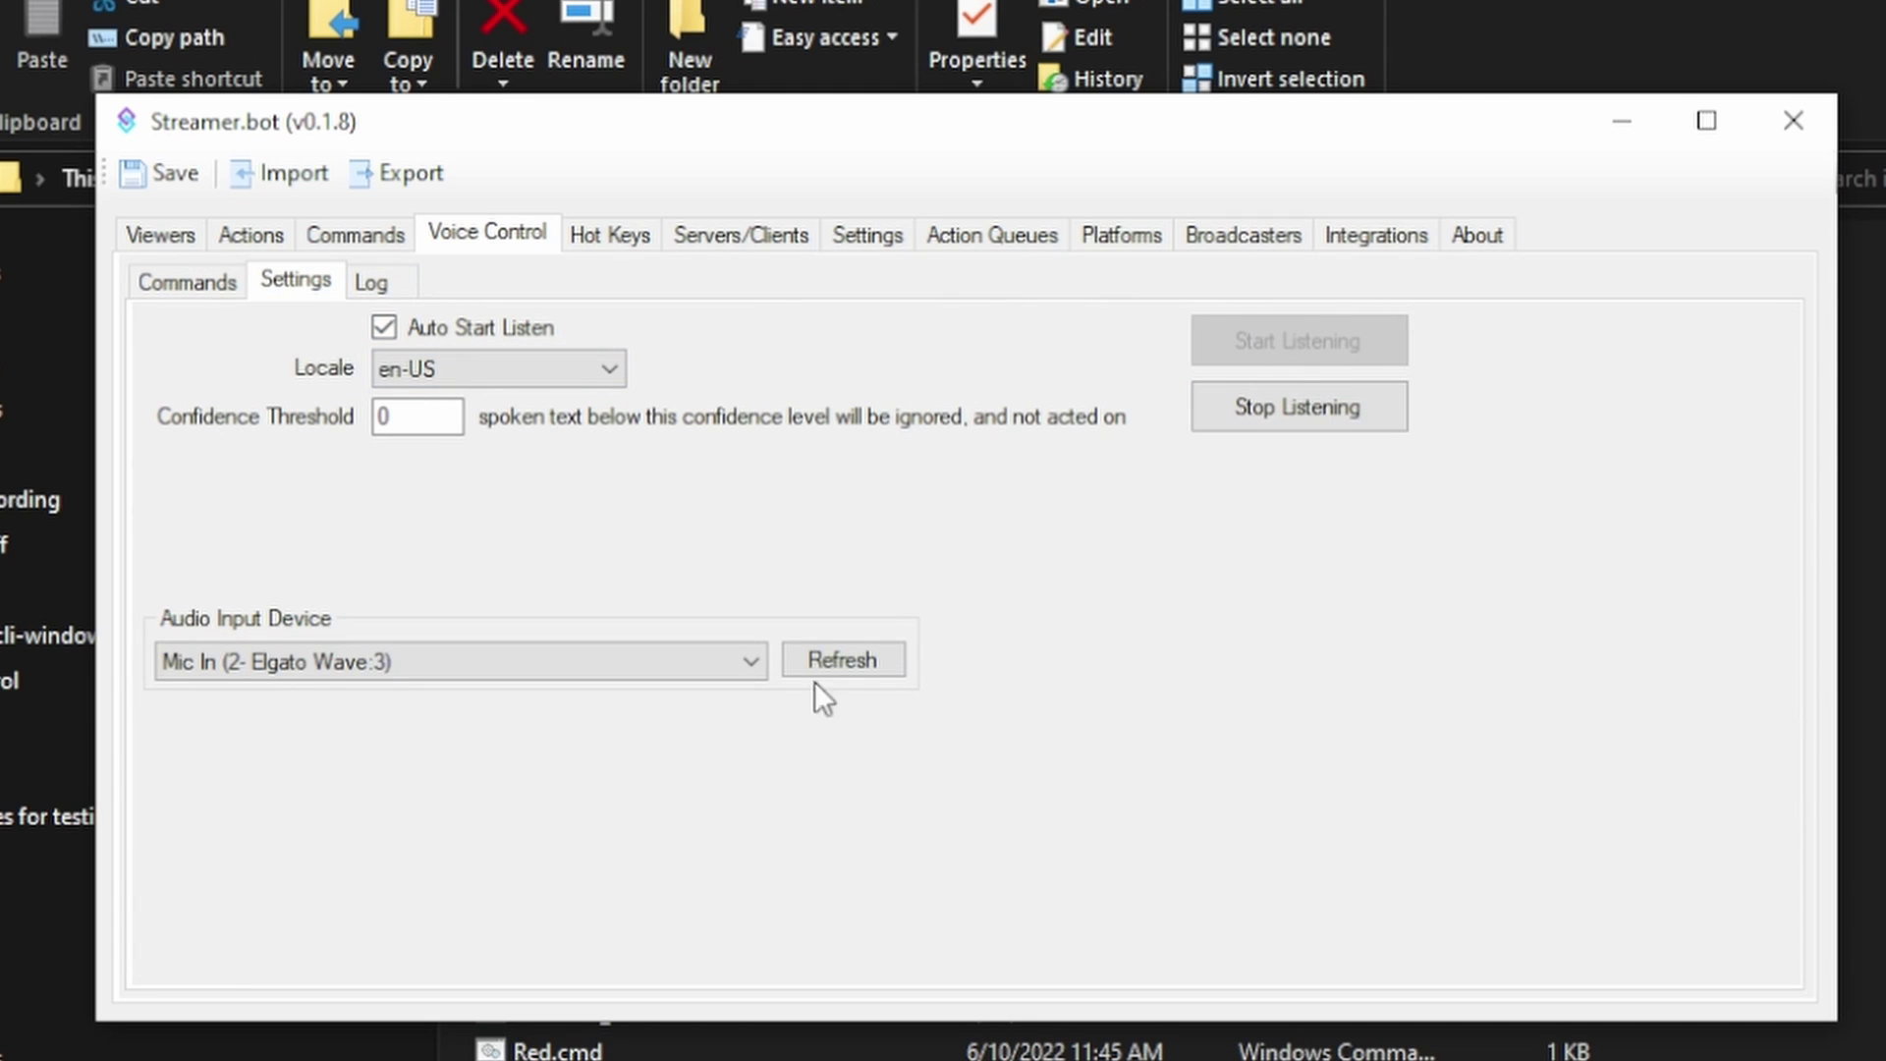
click(373, 282)
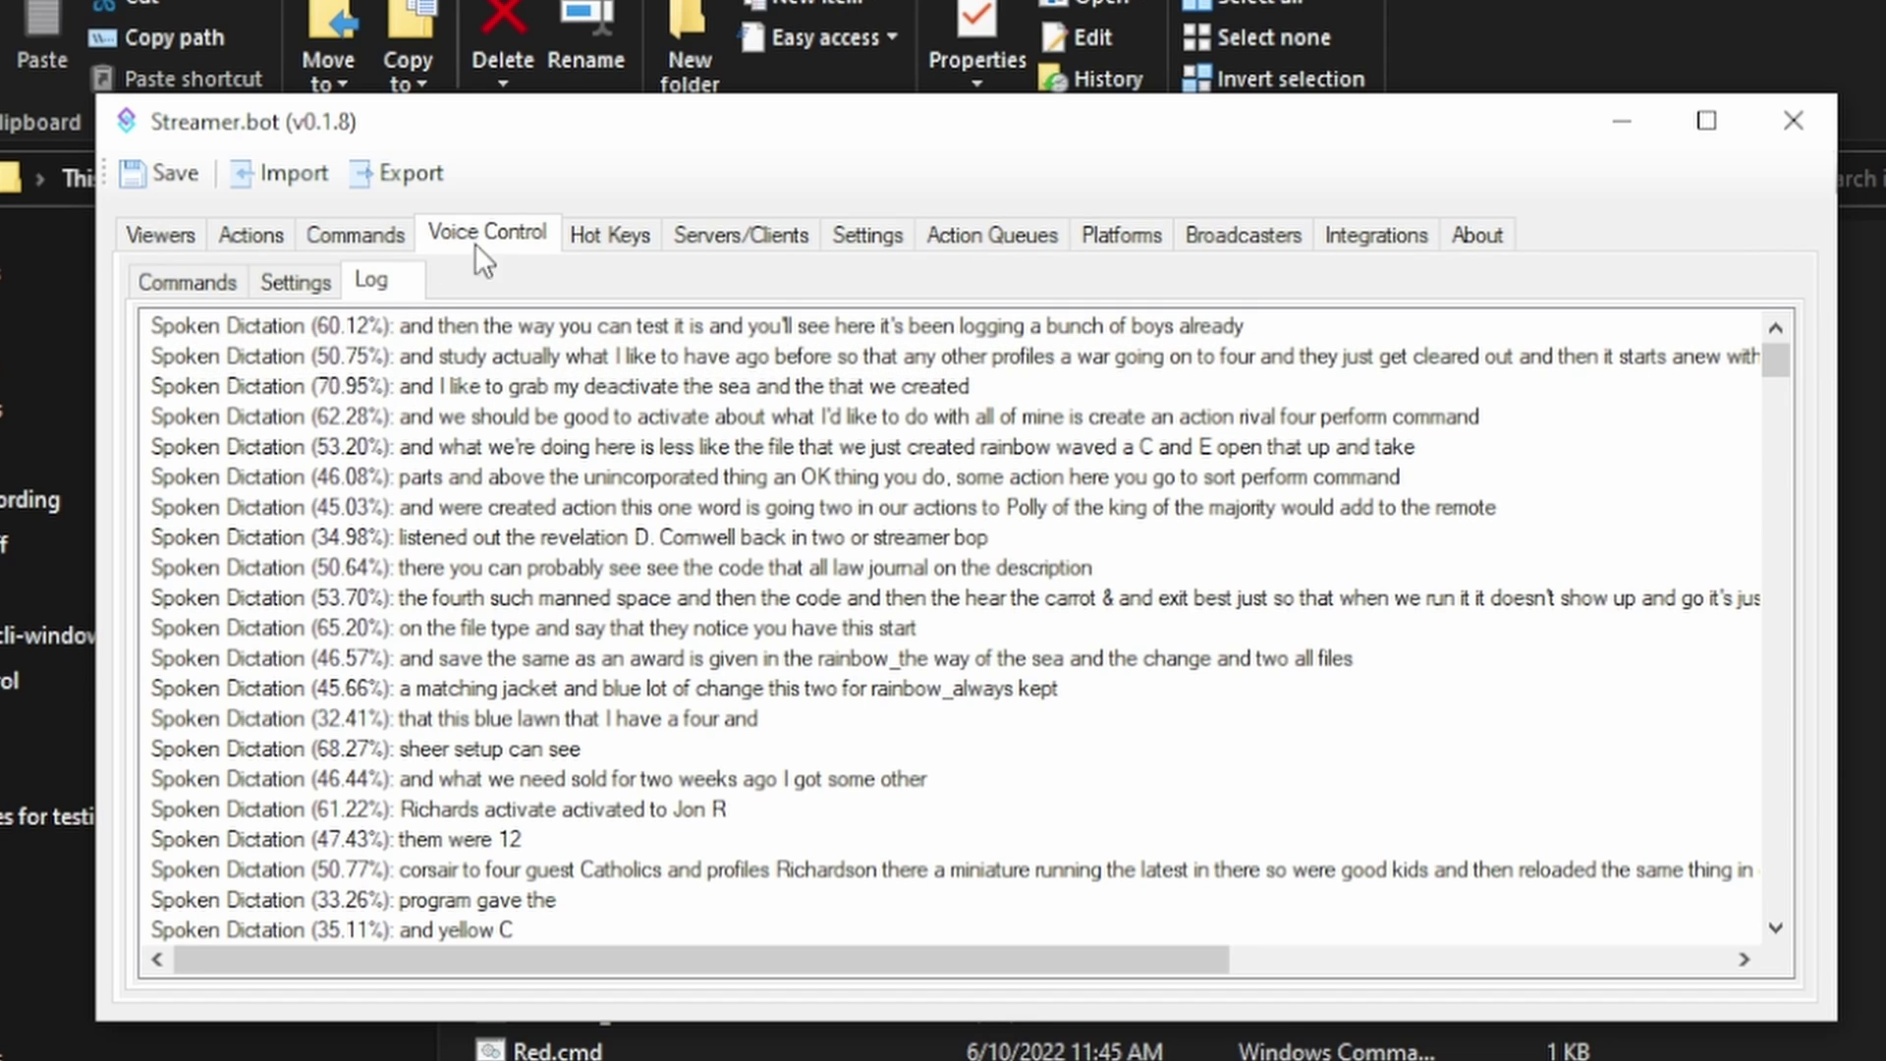
click(196, 287)
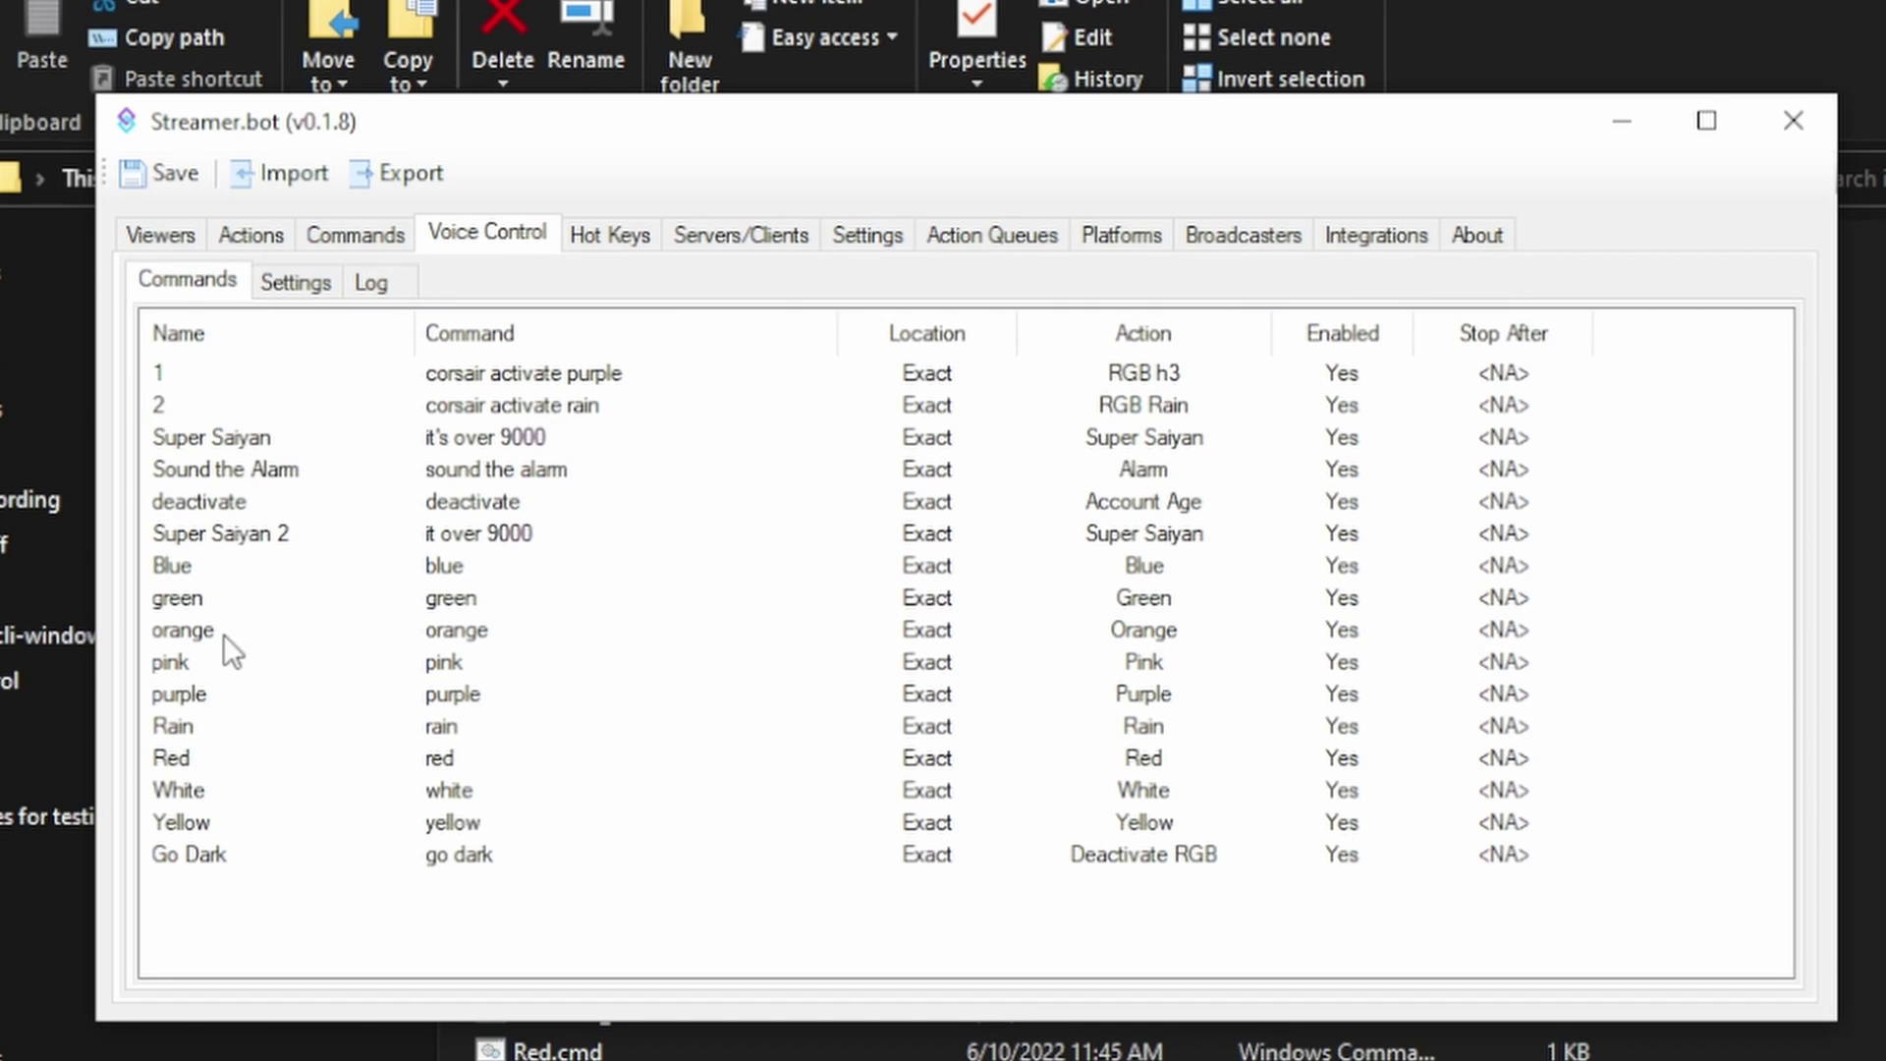
right_click(283, 926)
click(380, 946)
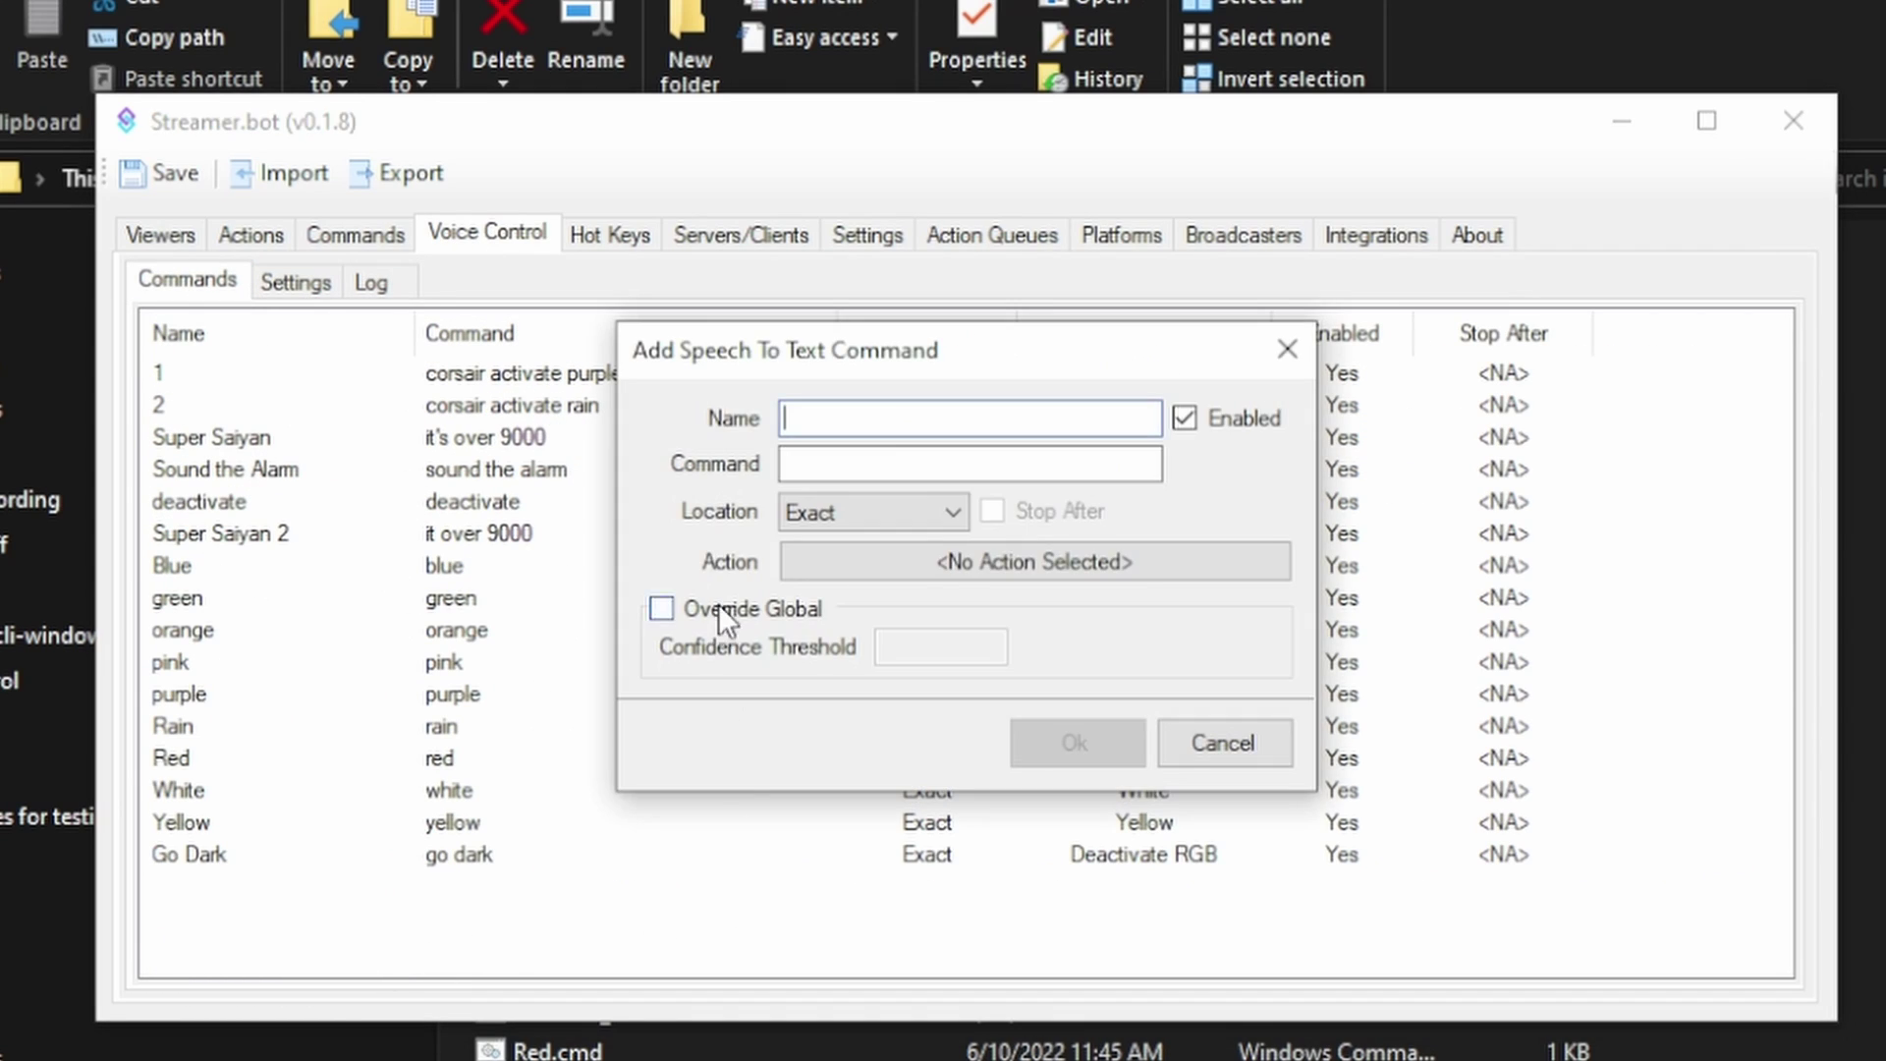
text(Rainbow)
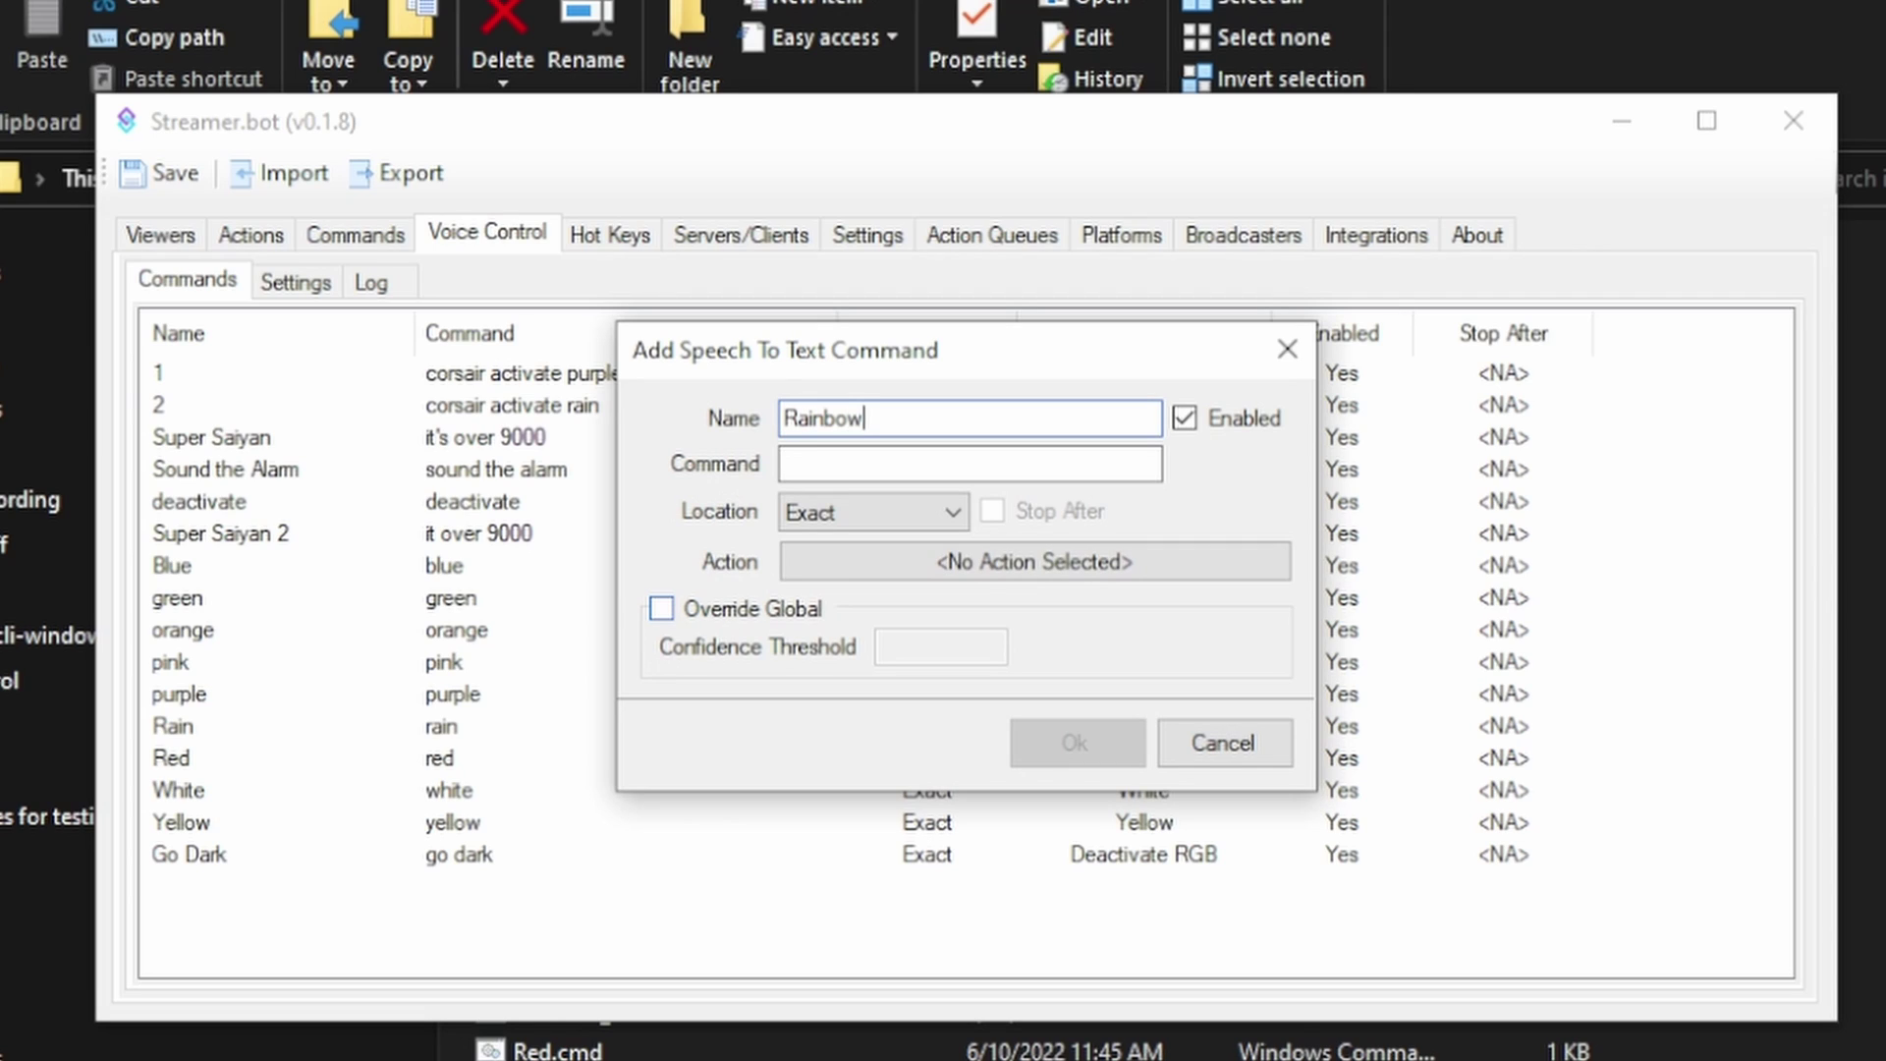
key(Tab)
key(Tab)
text(Rainbow)
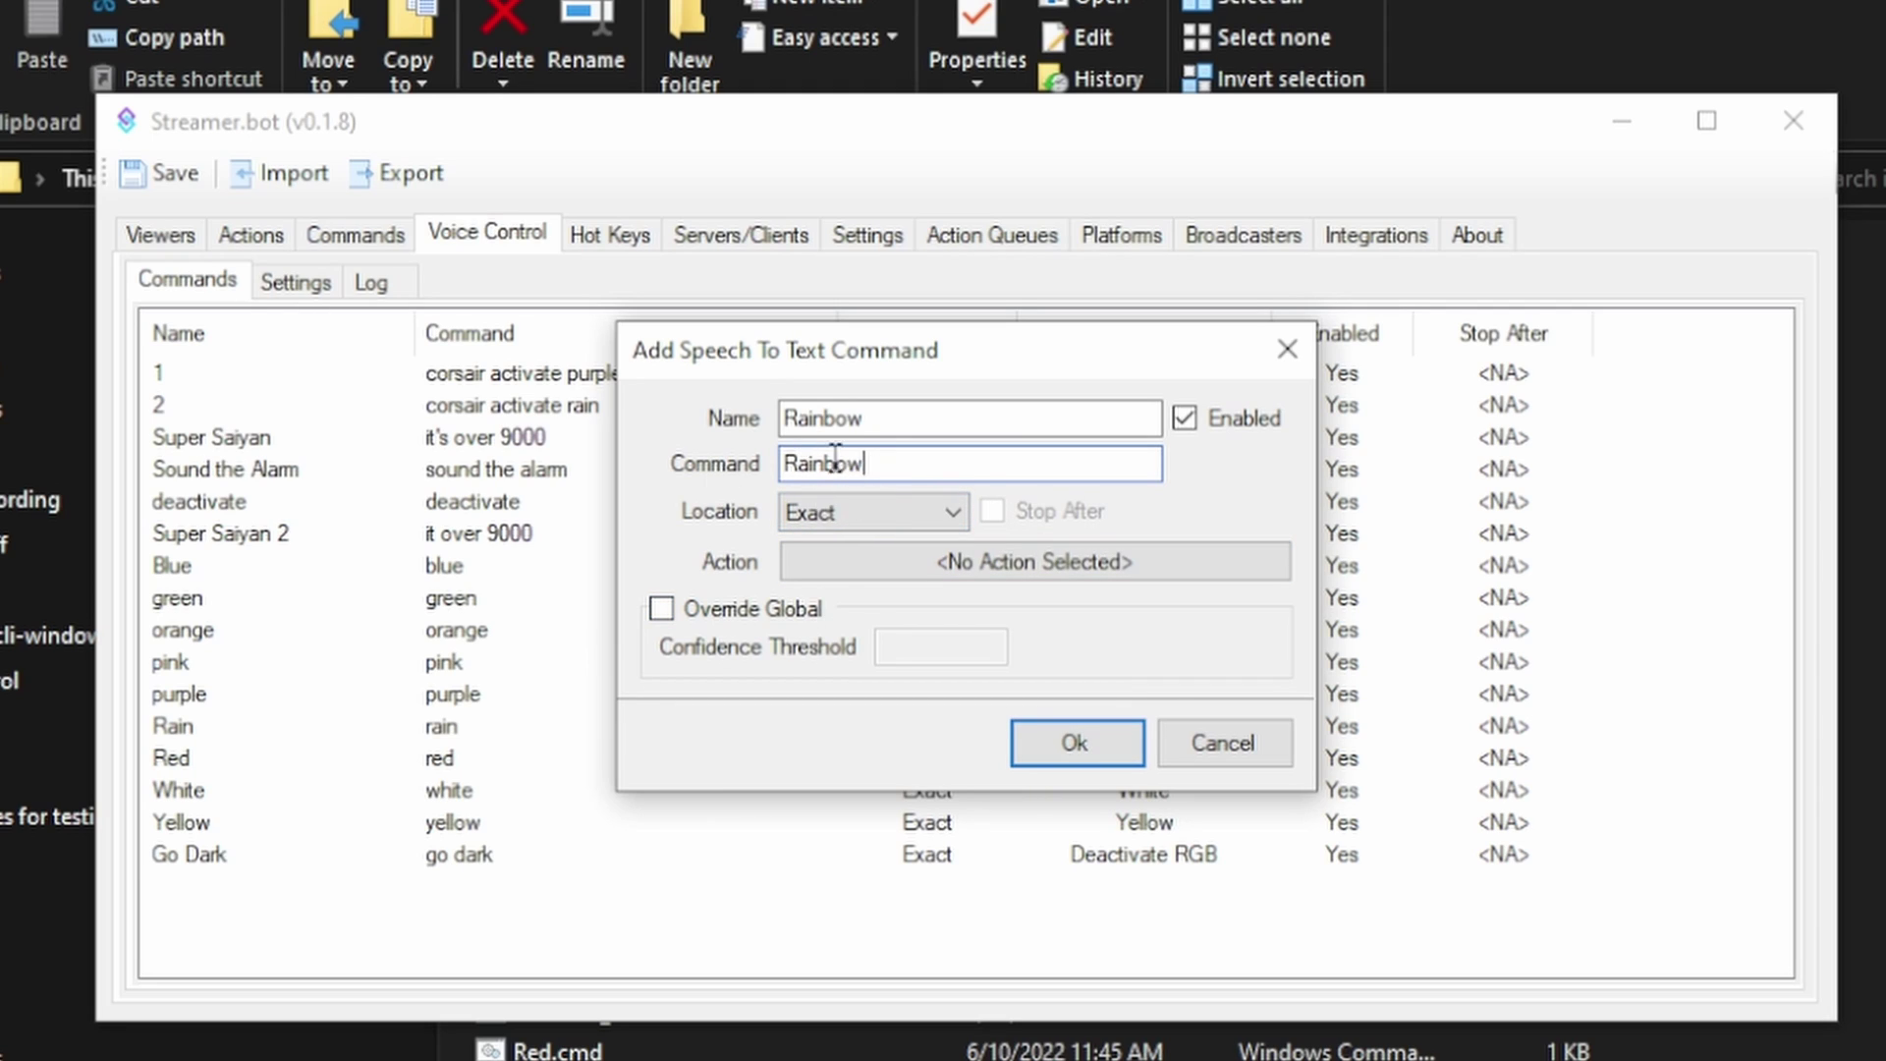
Step: Assign the Rainbow action from the RGB group to the new speech-to-text command and save the command
click(1006, 568)
scroll(837, 672, down, 5)
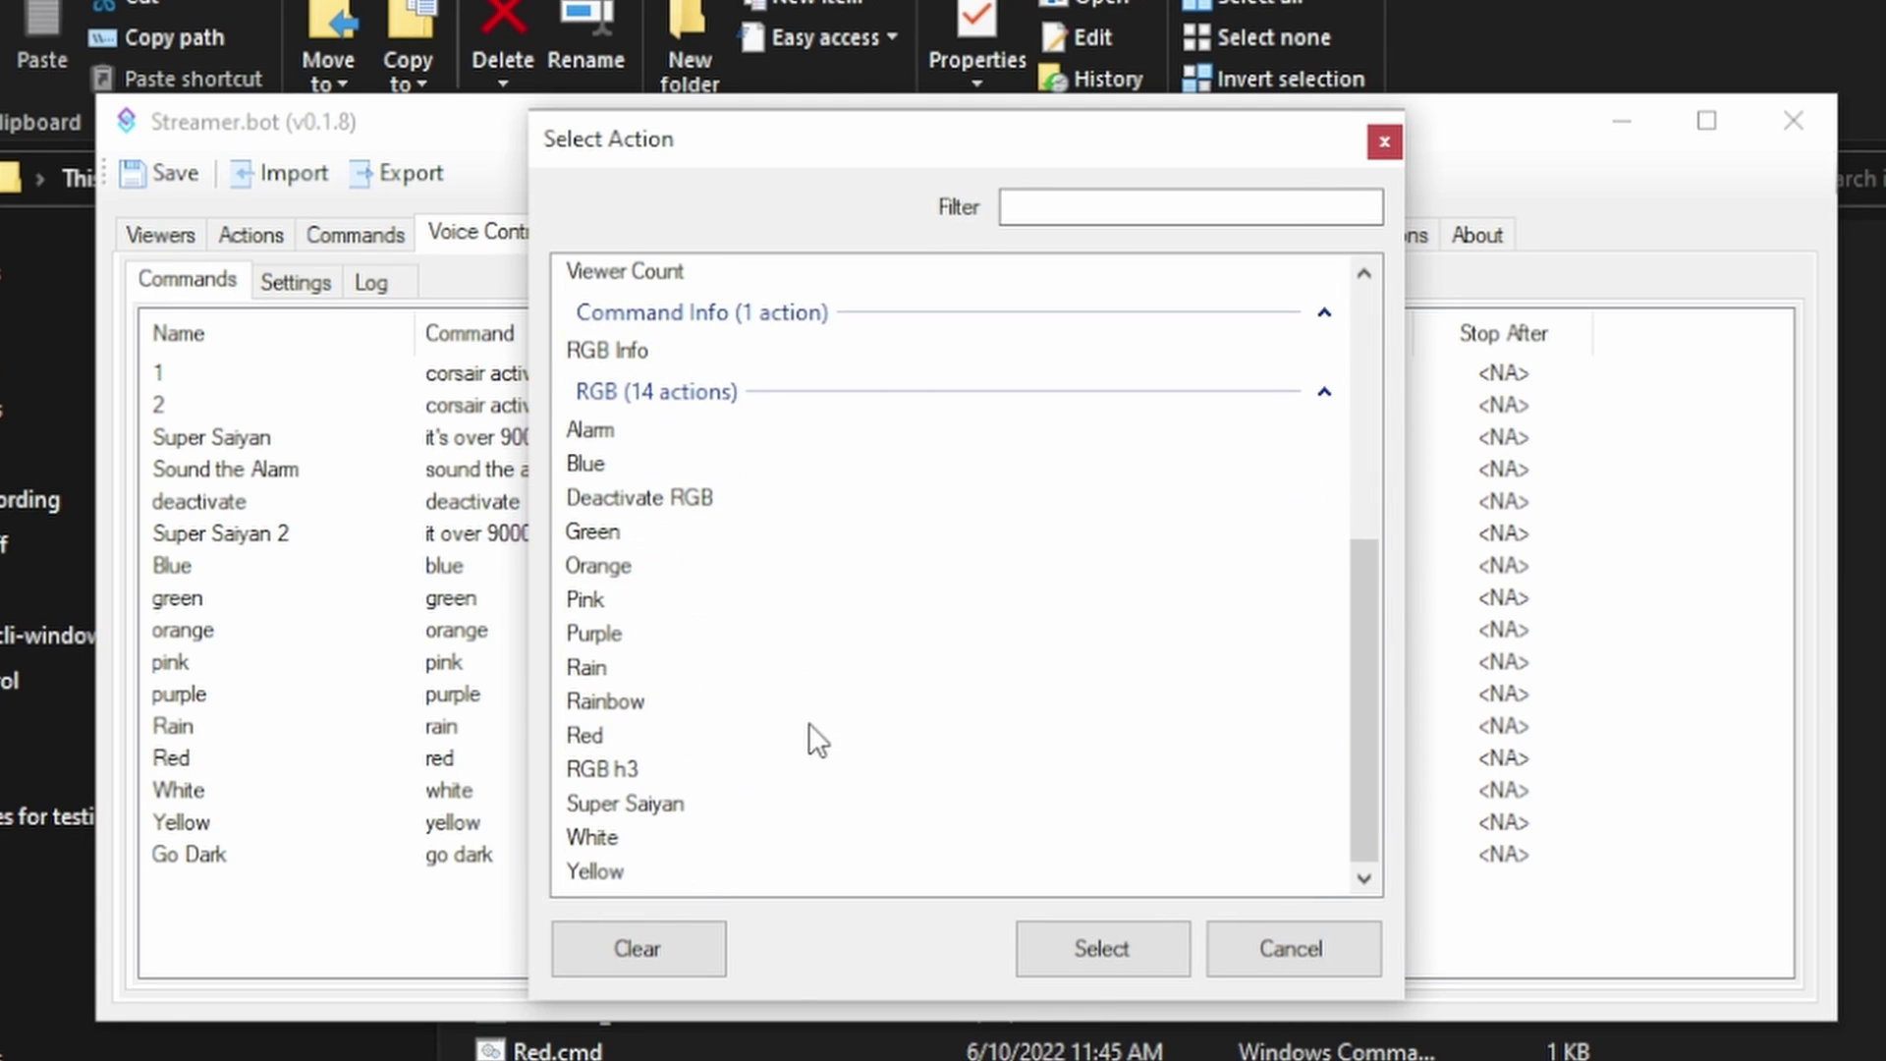
click(654, 701)
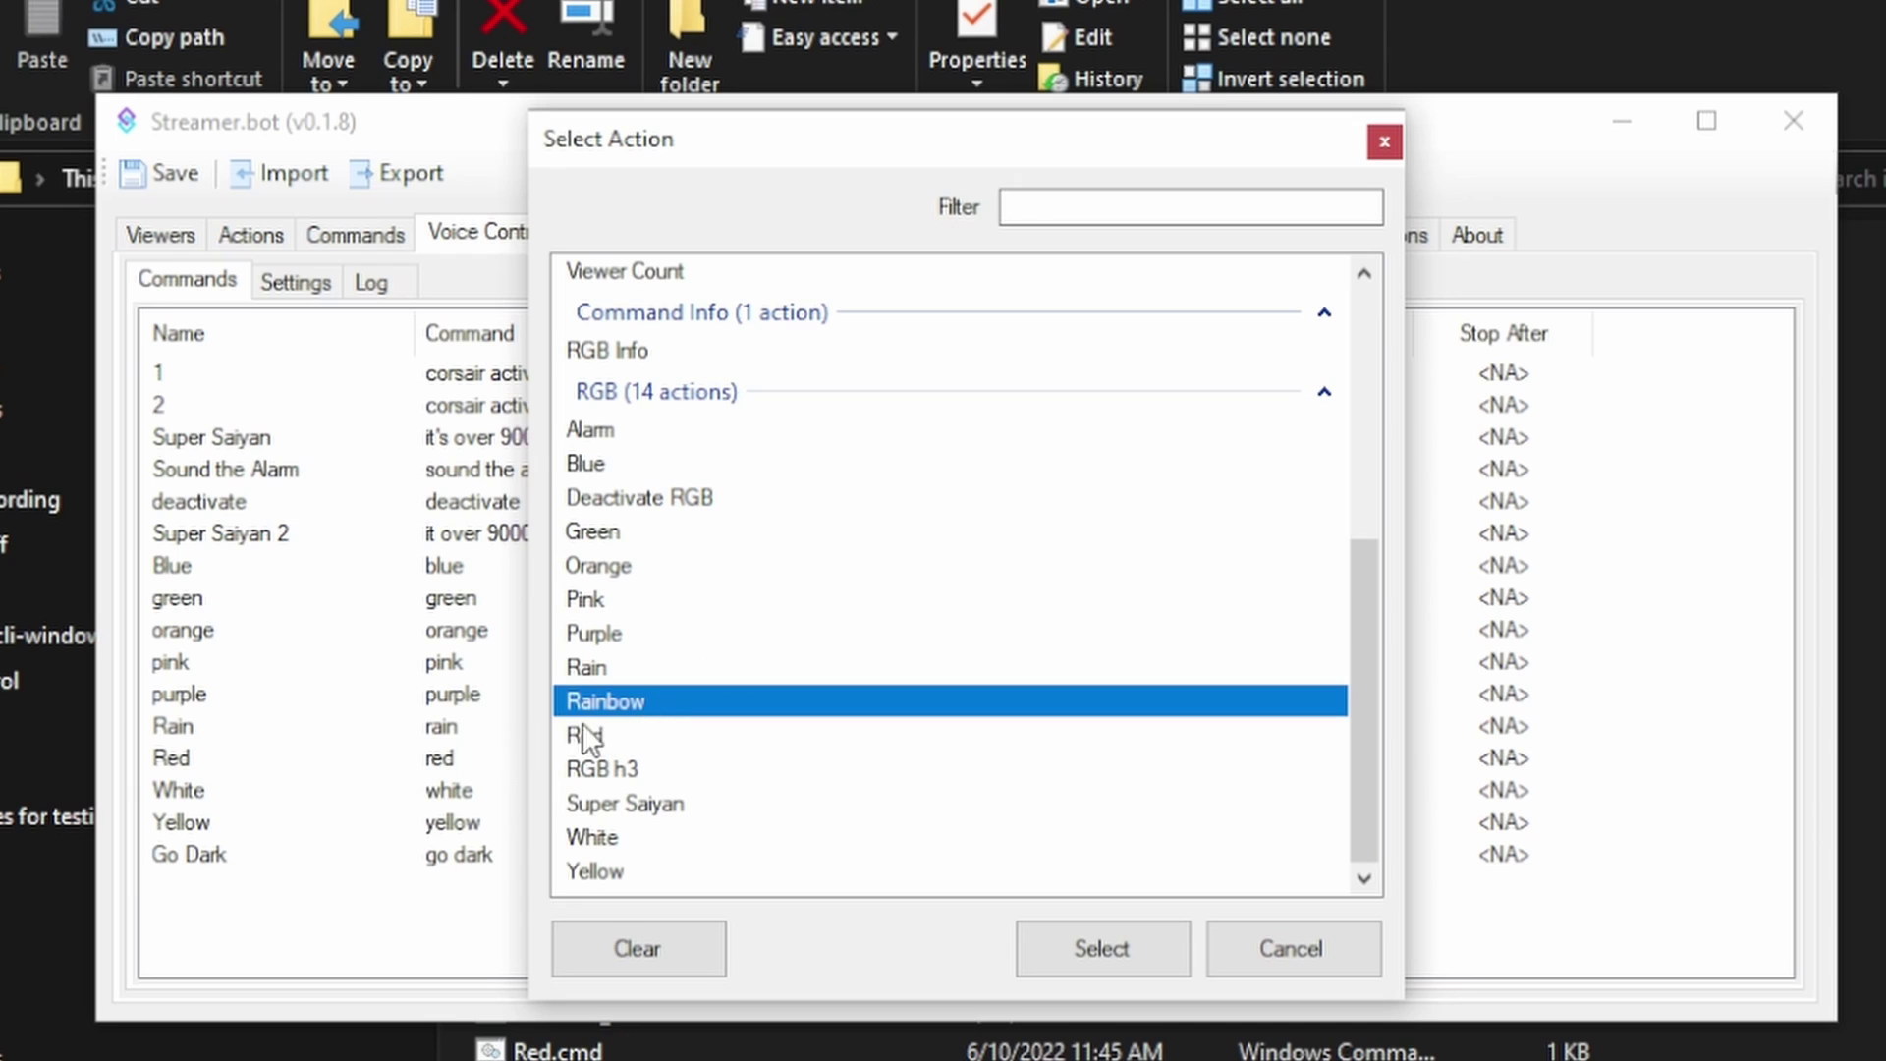
click(1120, 957)
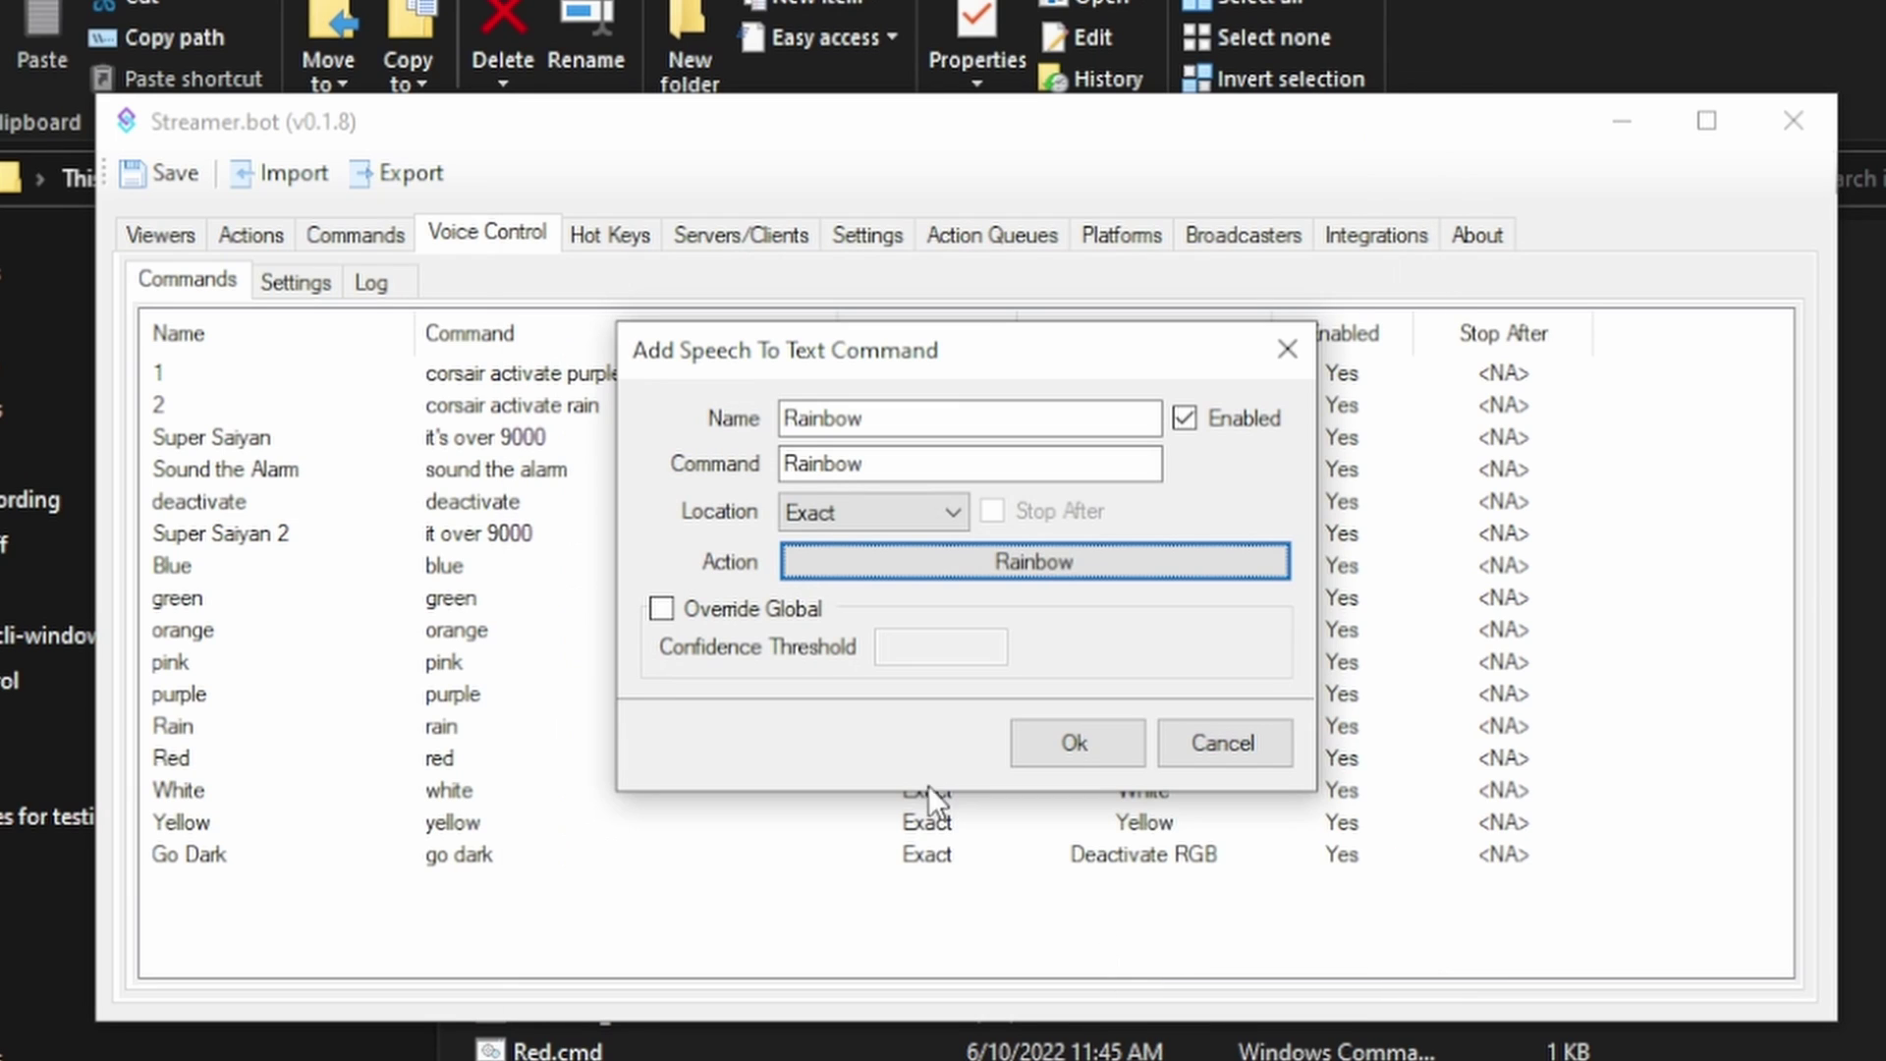
click(1074, 742)
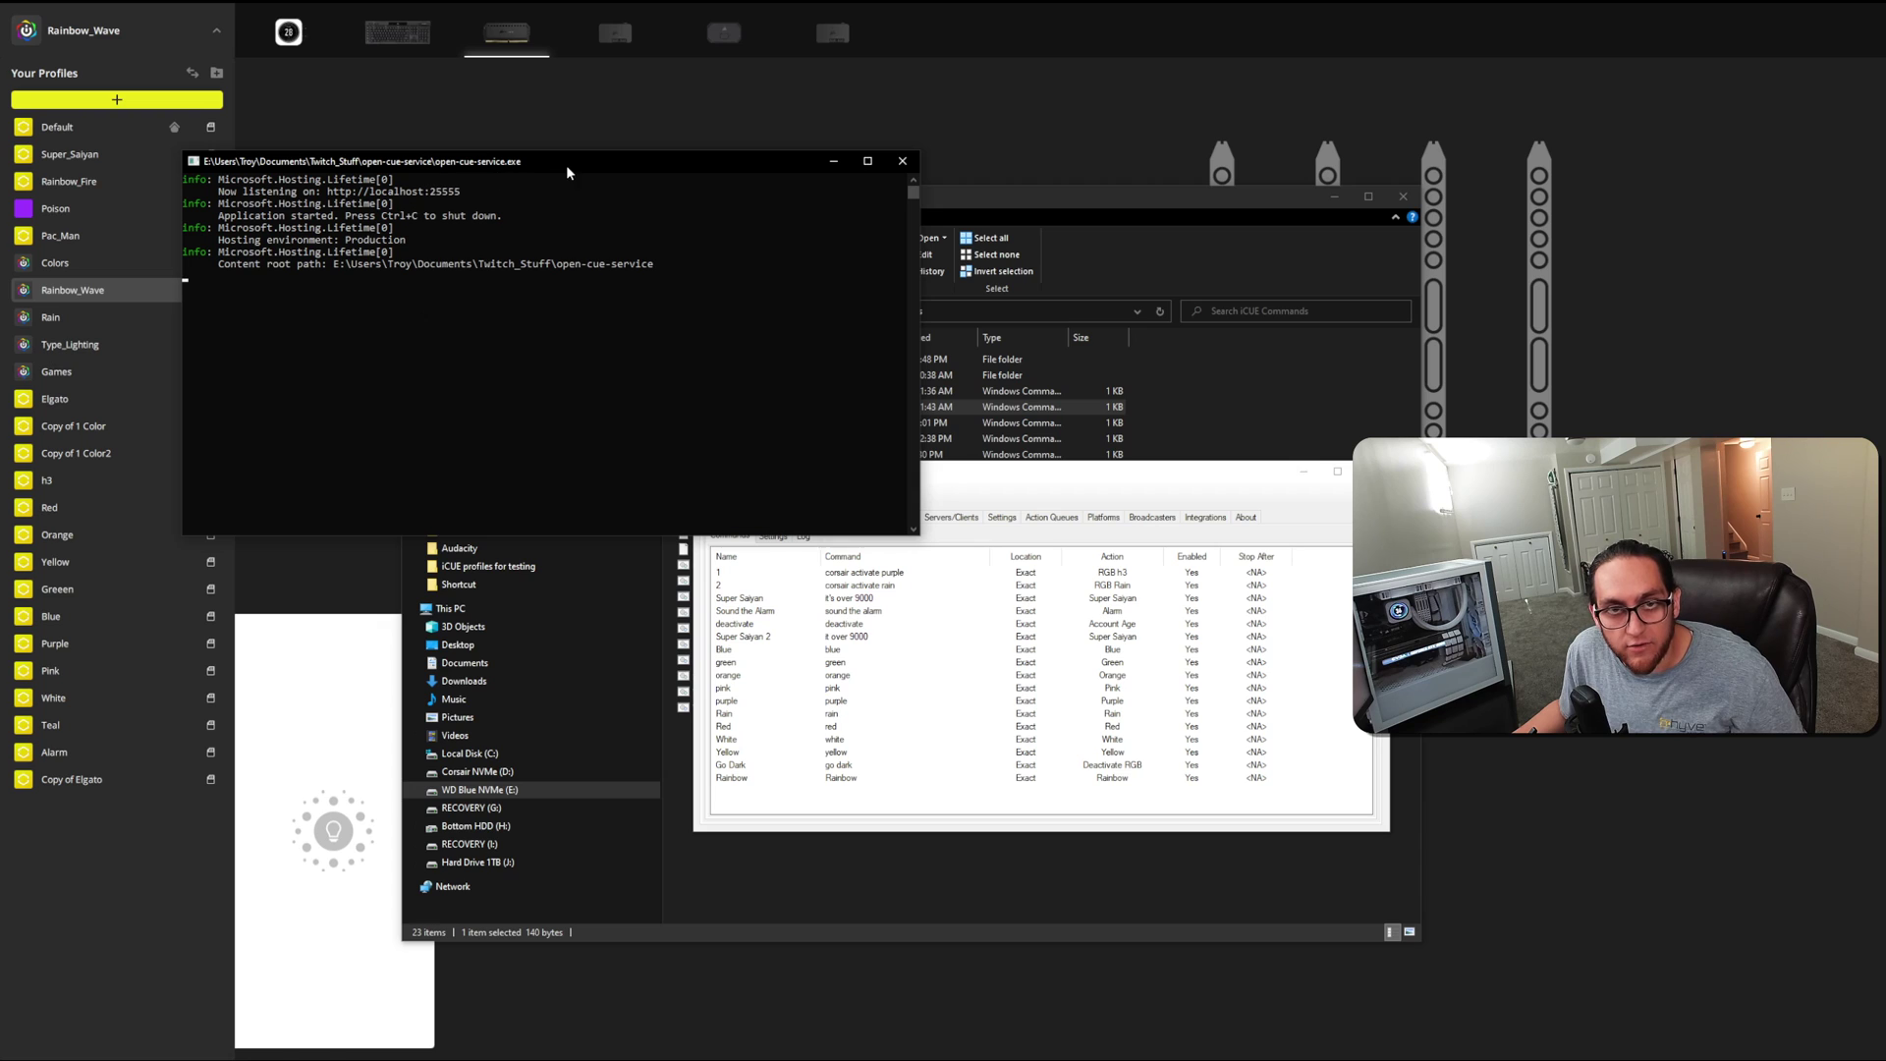
Step: Minimise the open-cue-service console, and examine the Rainbow voice command and the speech recognition entries in the voice control log
drag(566, 171, 620, 250)
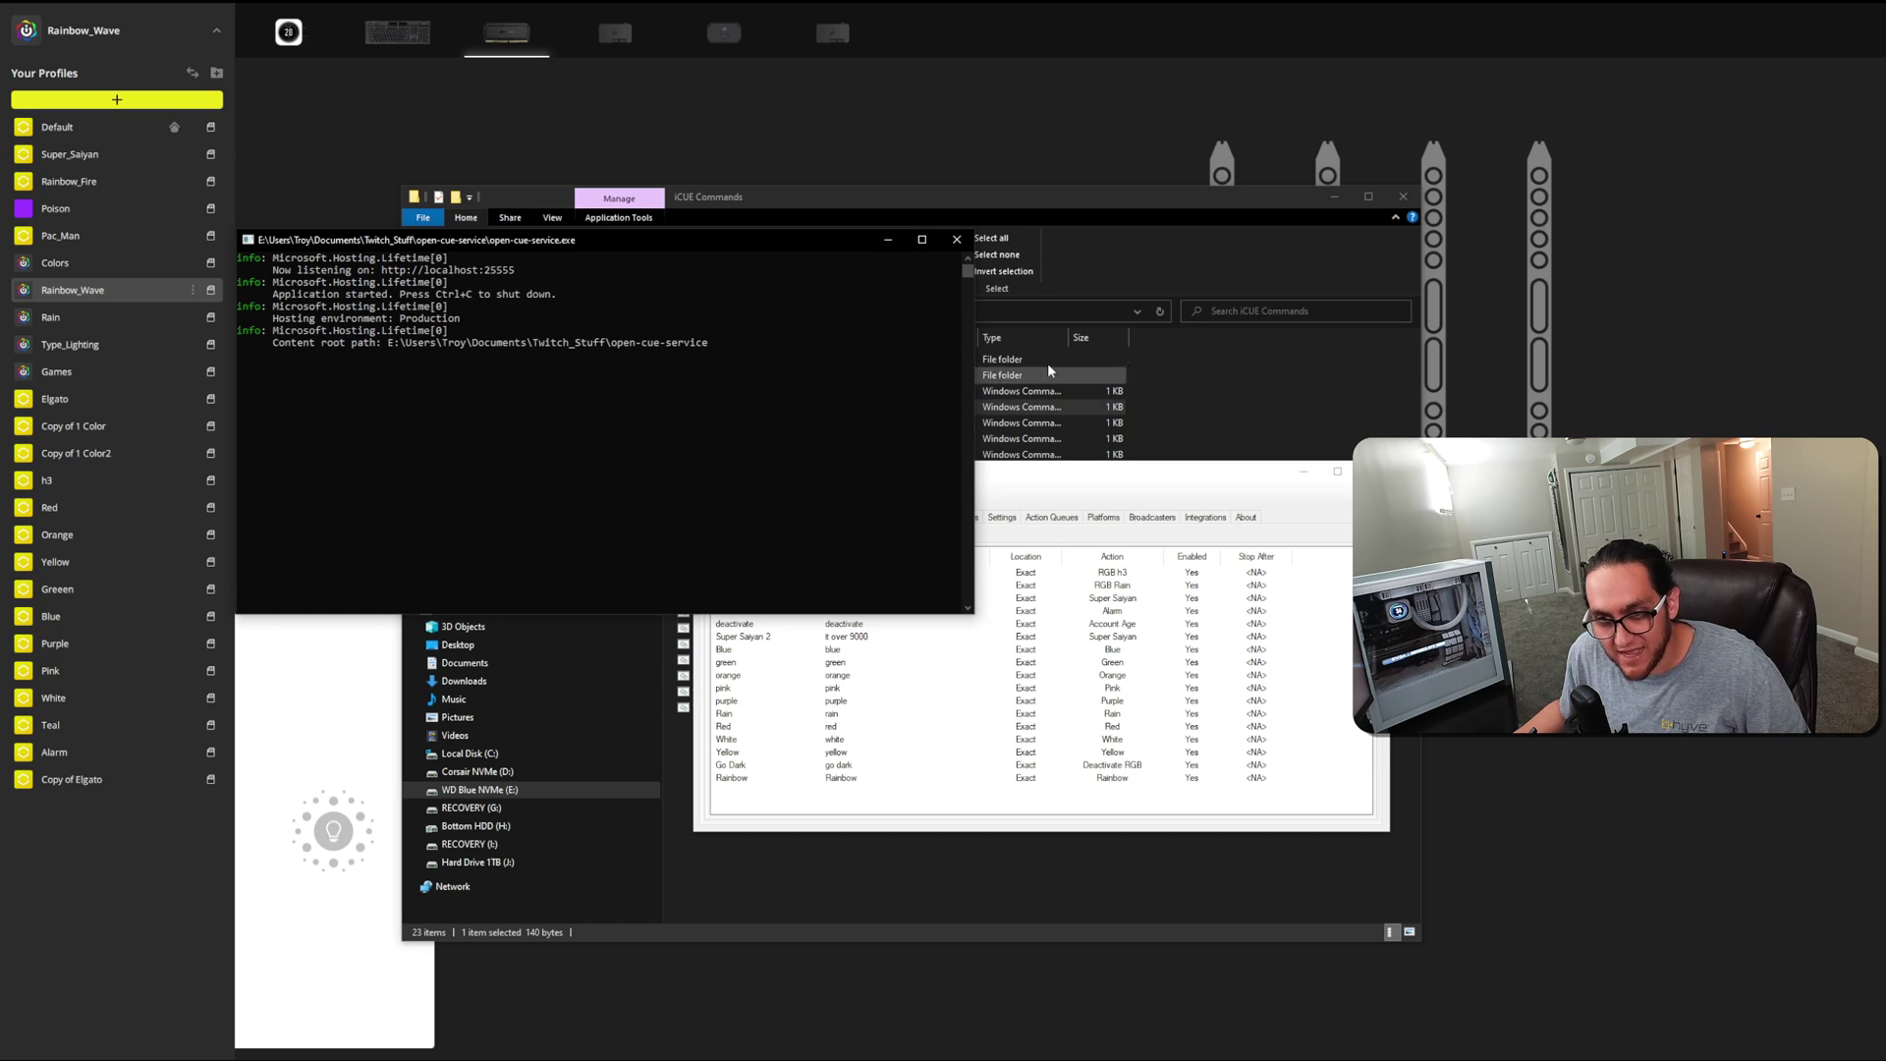
click(884, 240)
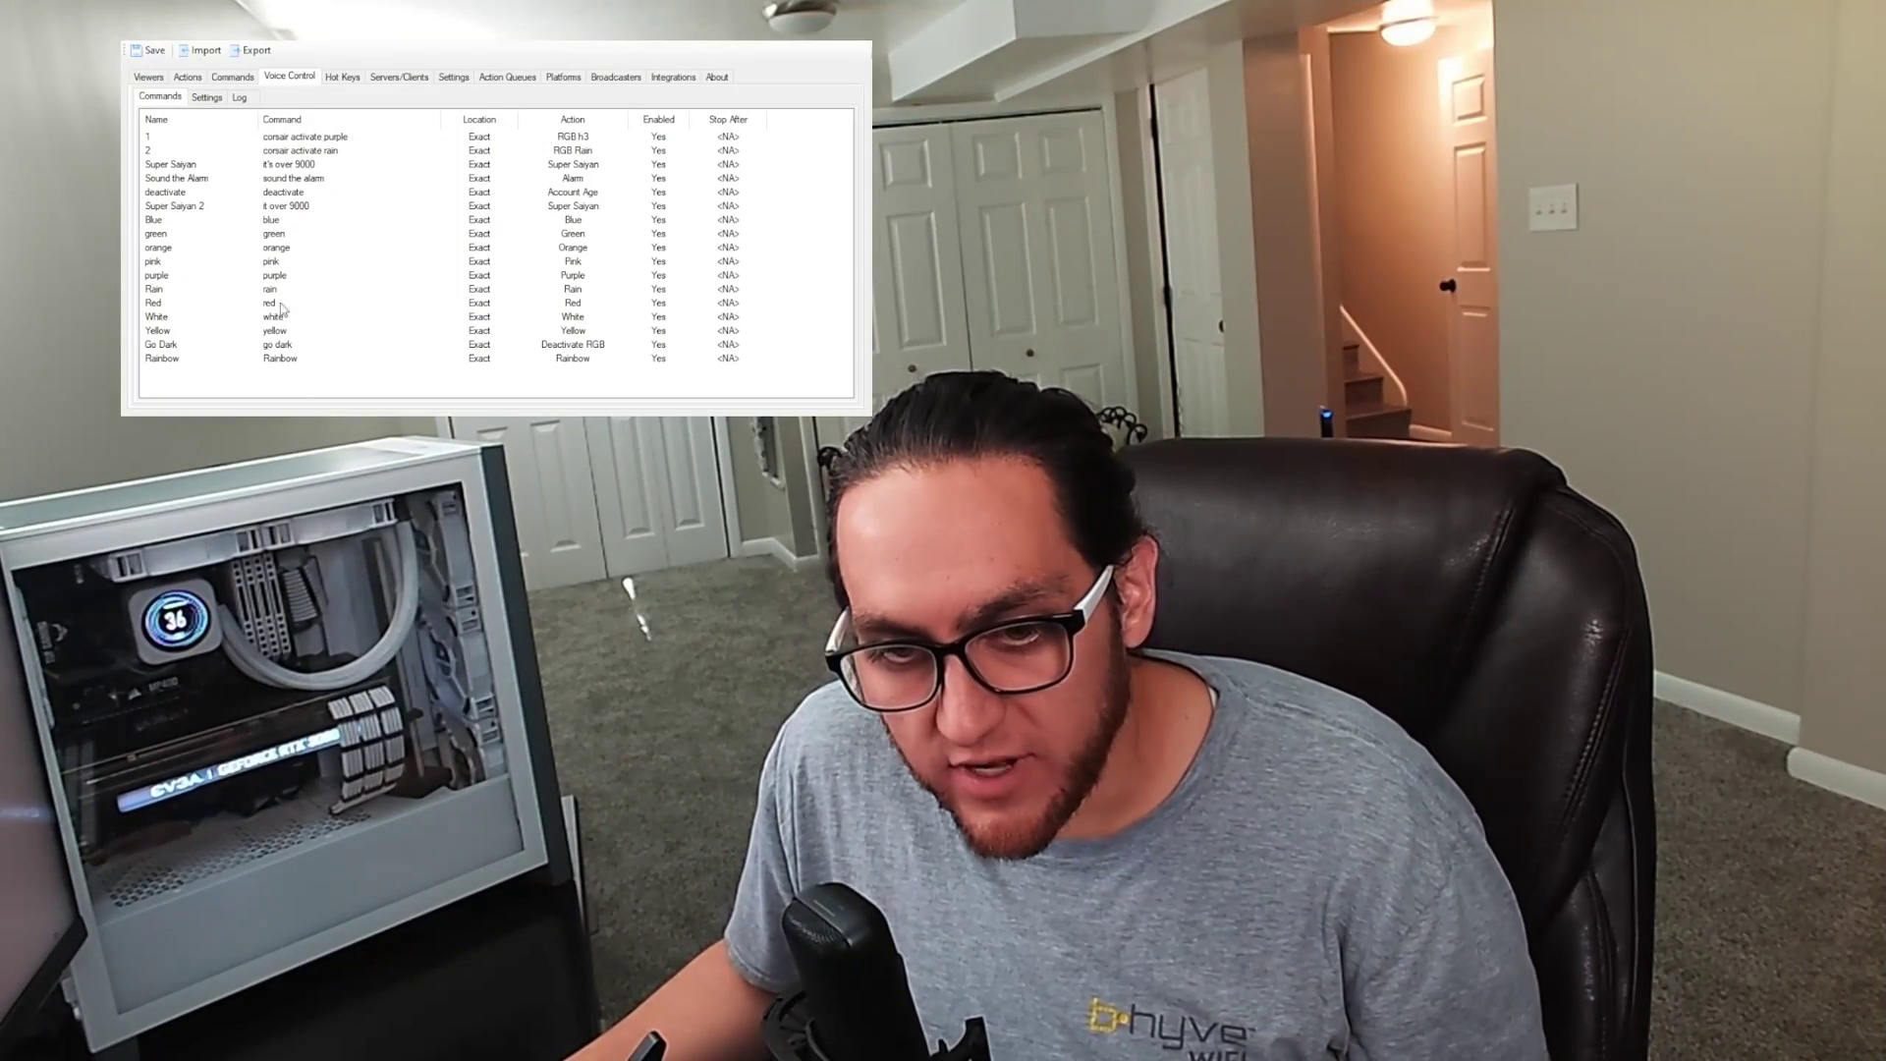
click(280, 358)
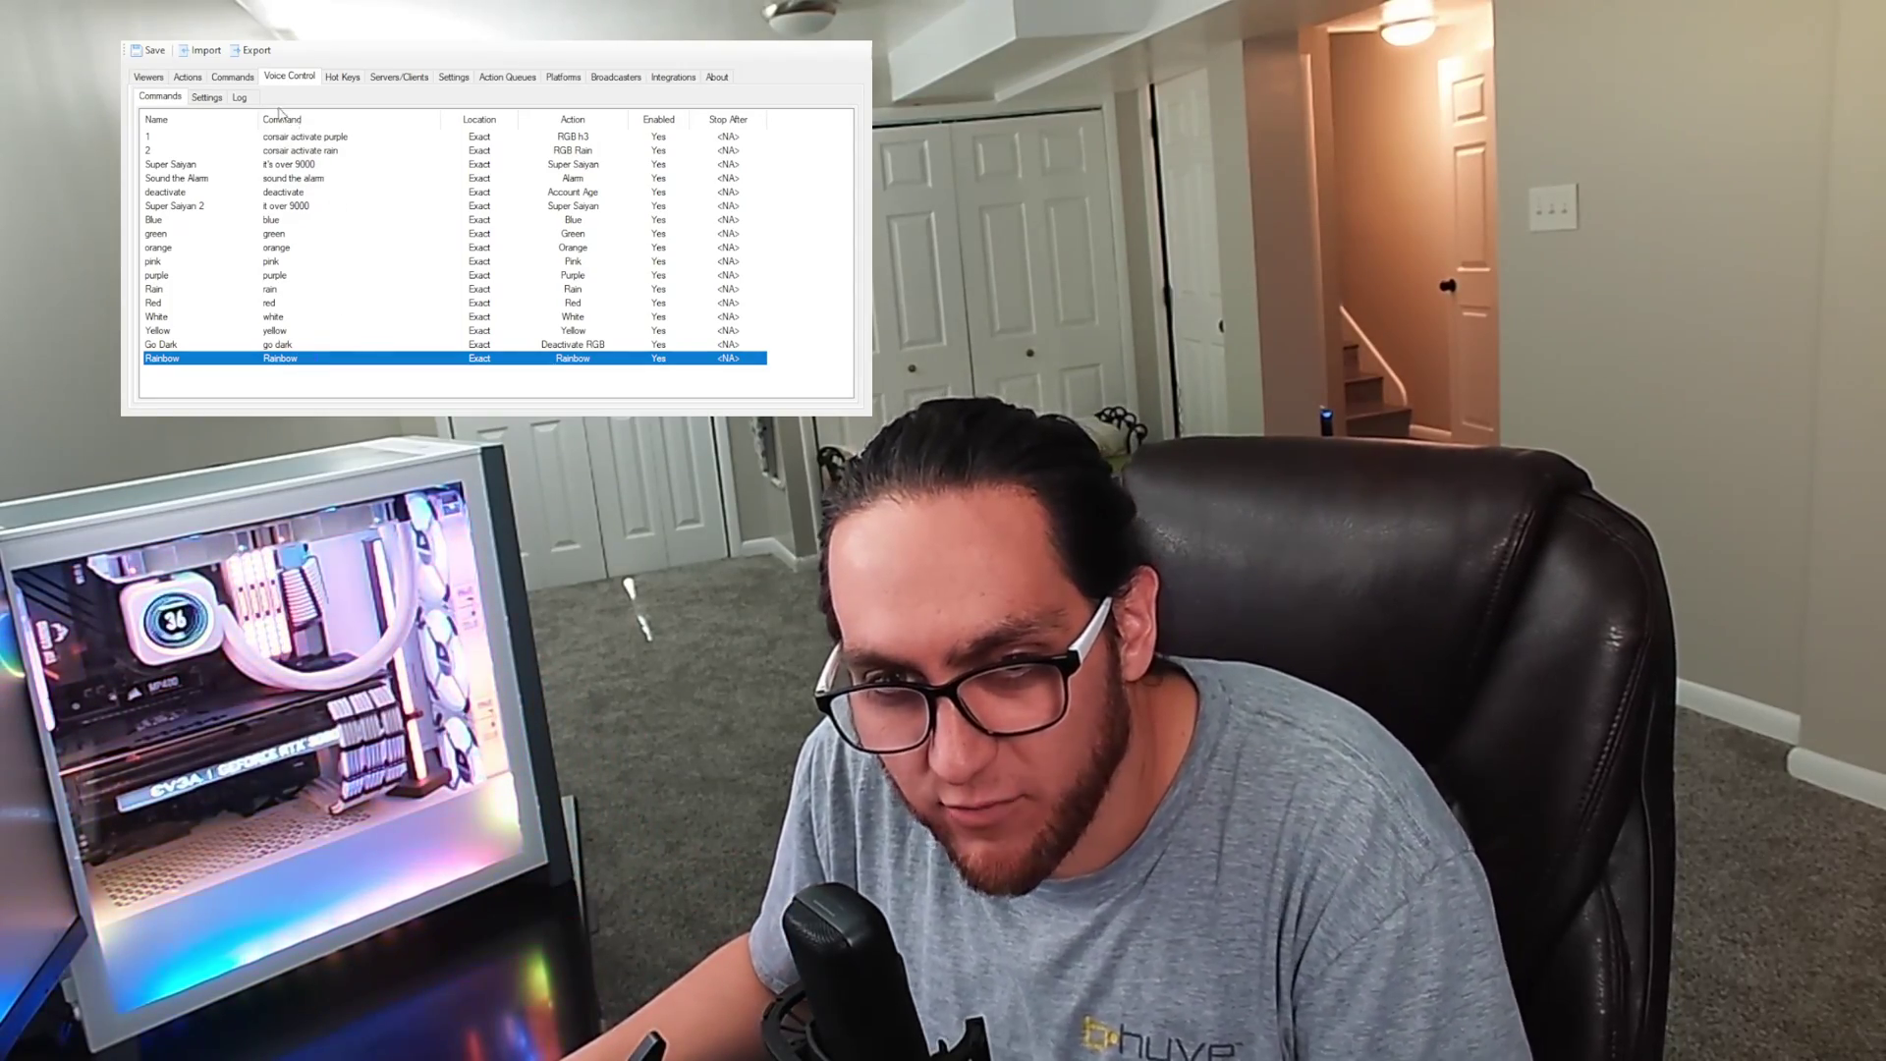
click(241, 98)
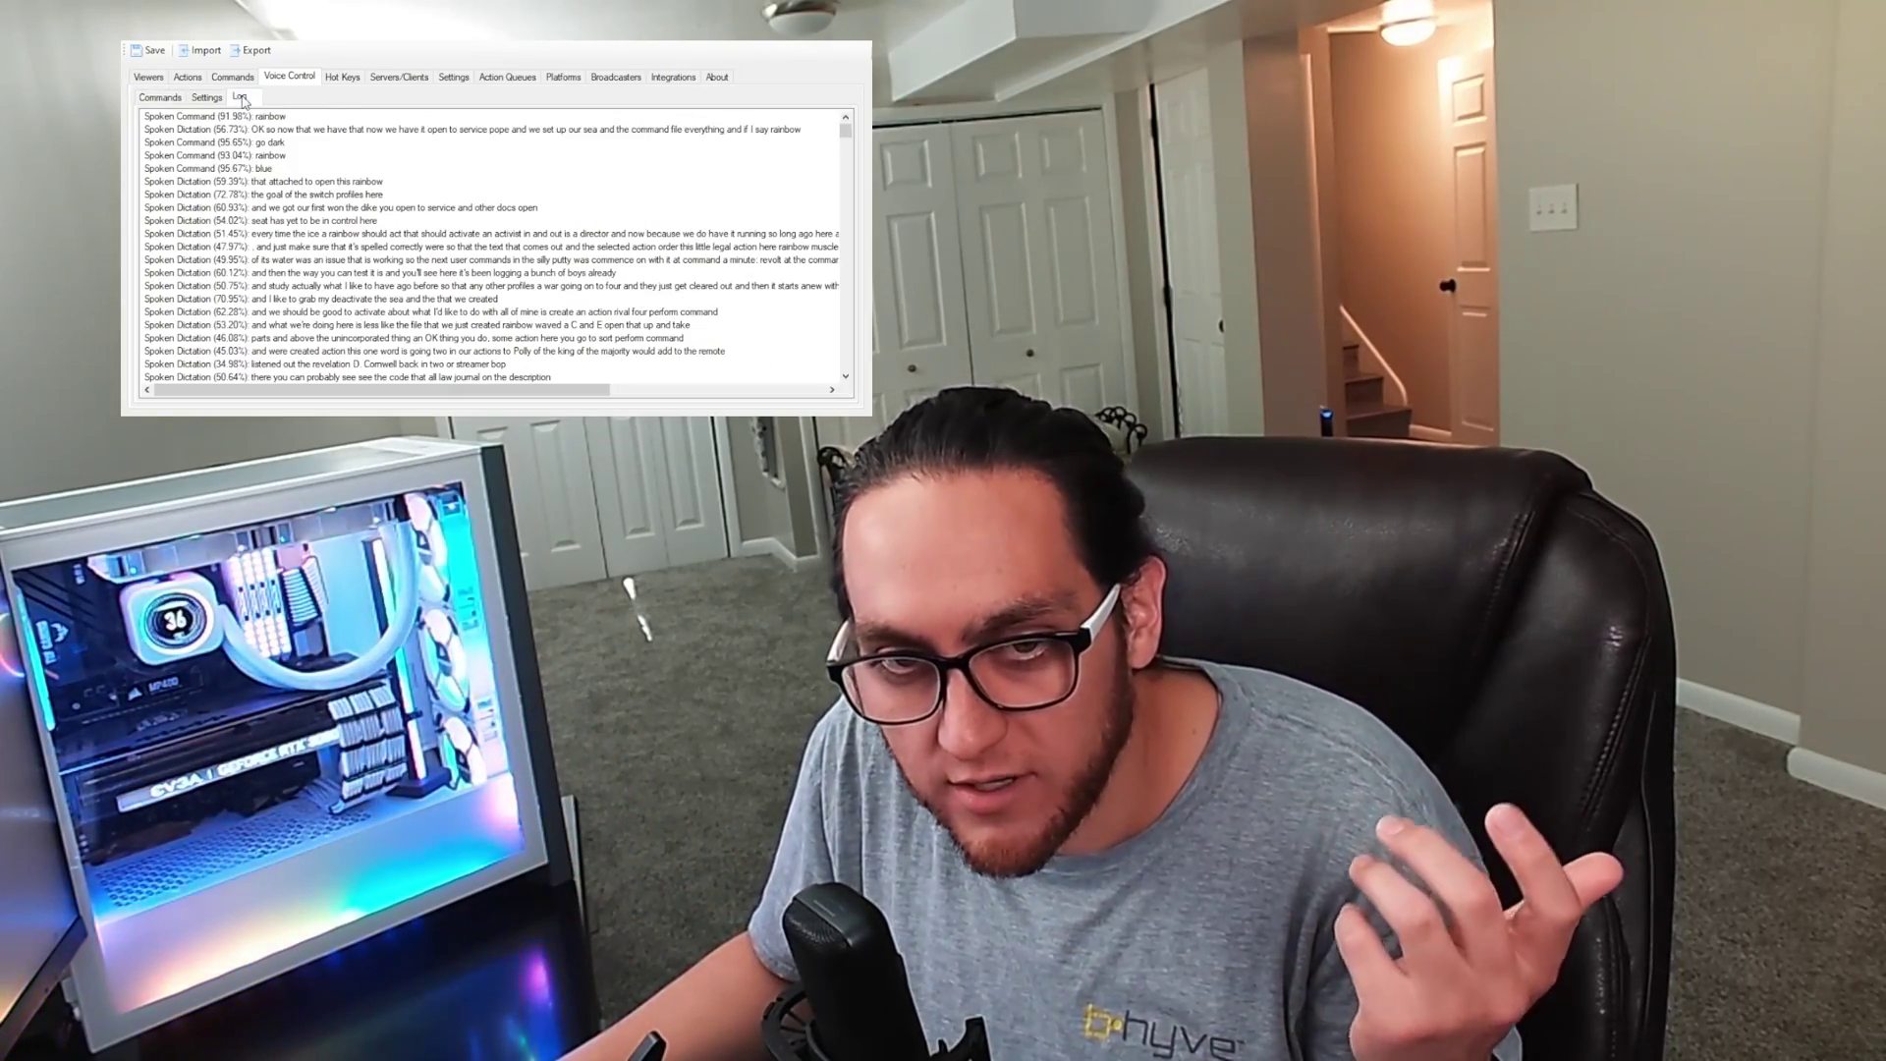
click(160, 100)
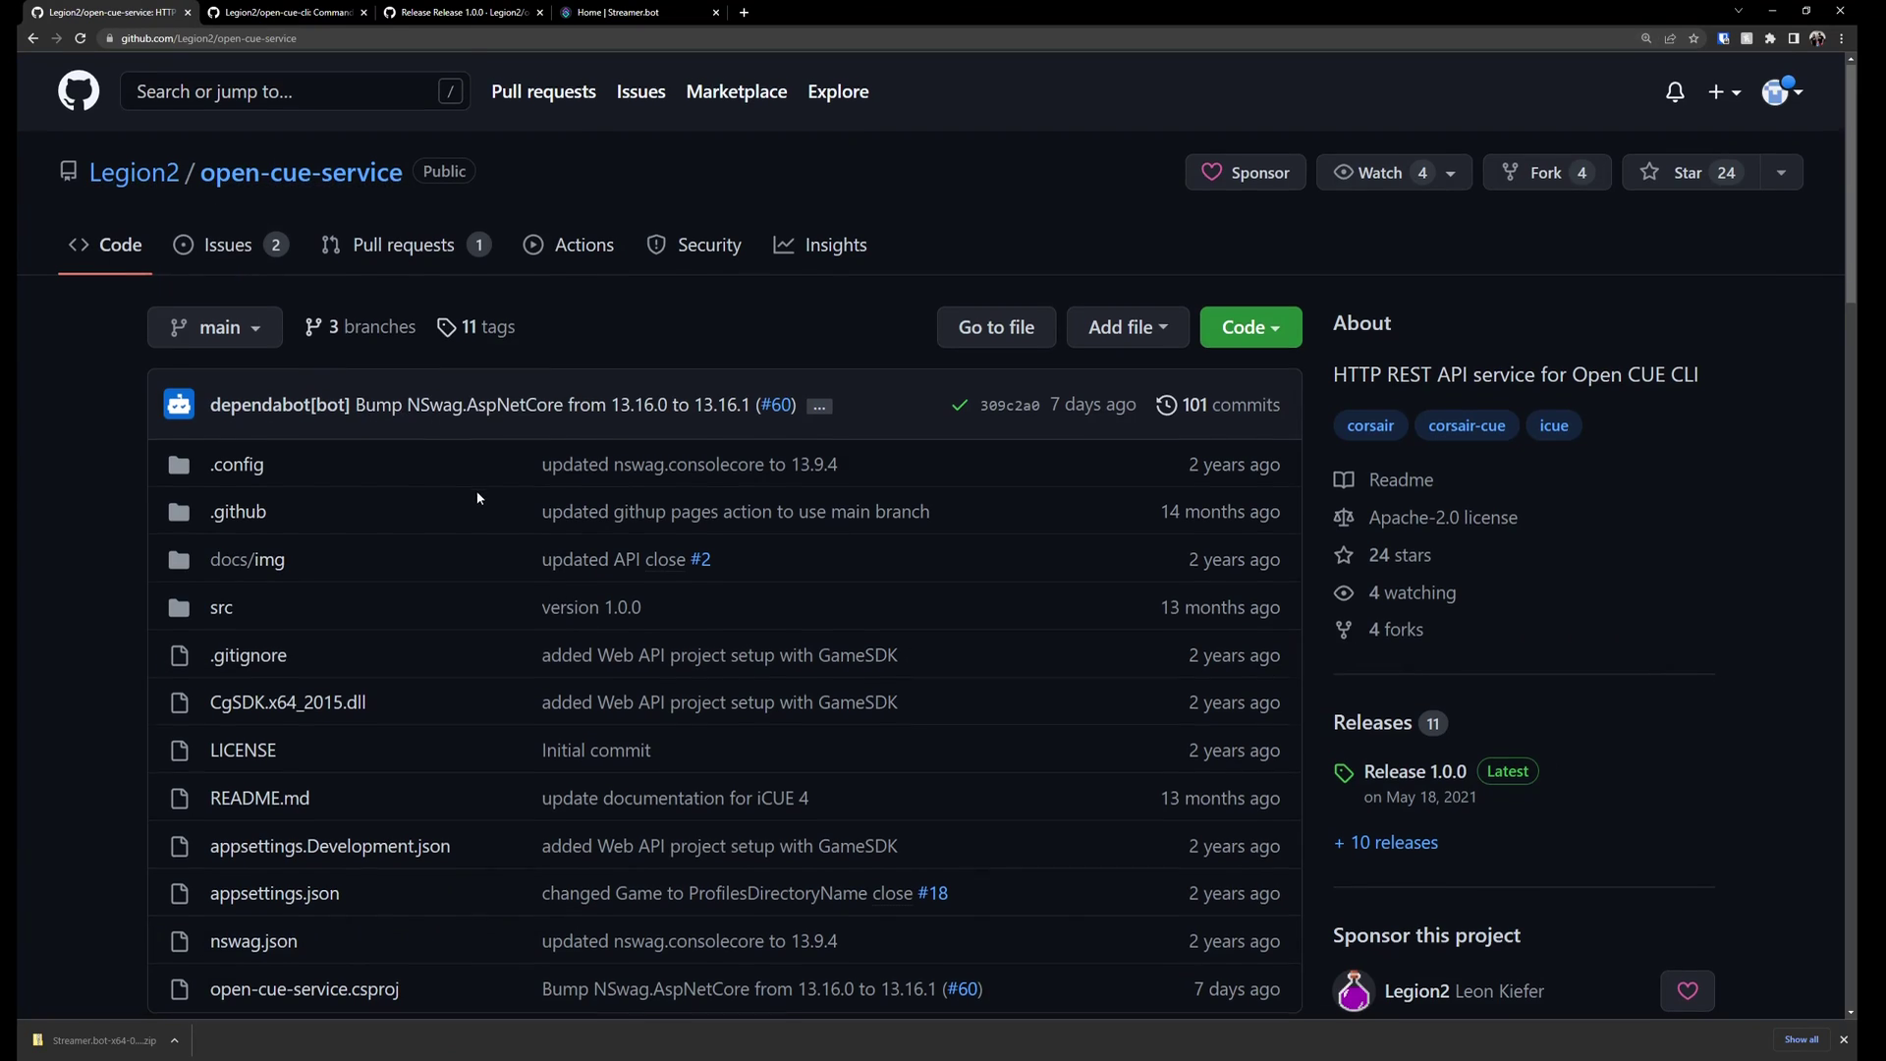
Step: Switch to the browser and read through the open-cue-service and open-cue-cli readmes on GitHub, including configuration, troubleshooting and using own profiles
scroll(475, 491, down, 6)
scroll(707, 577, down, 1)
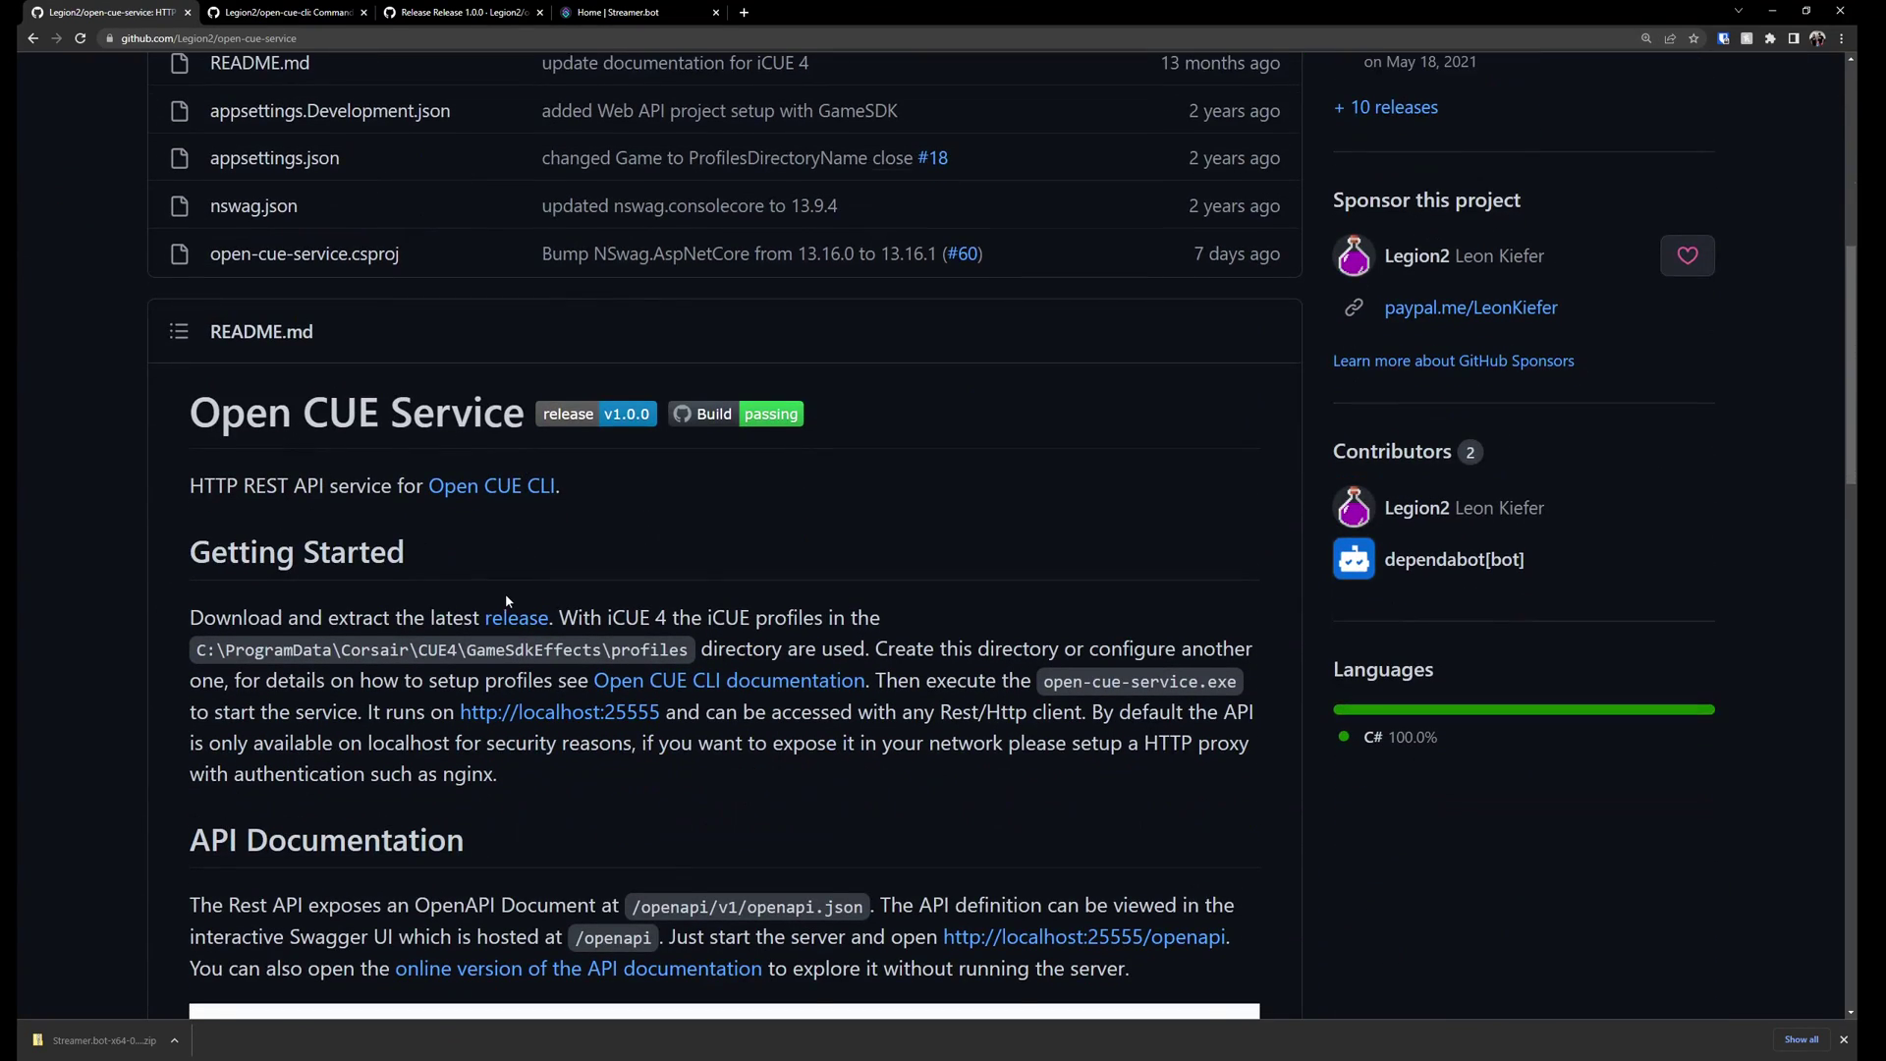
scroll(507, 599, down, 10)
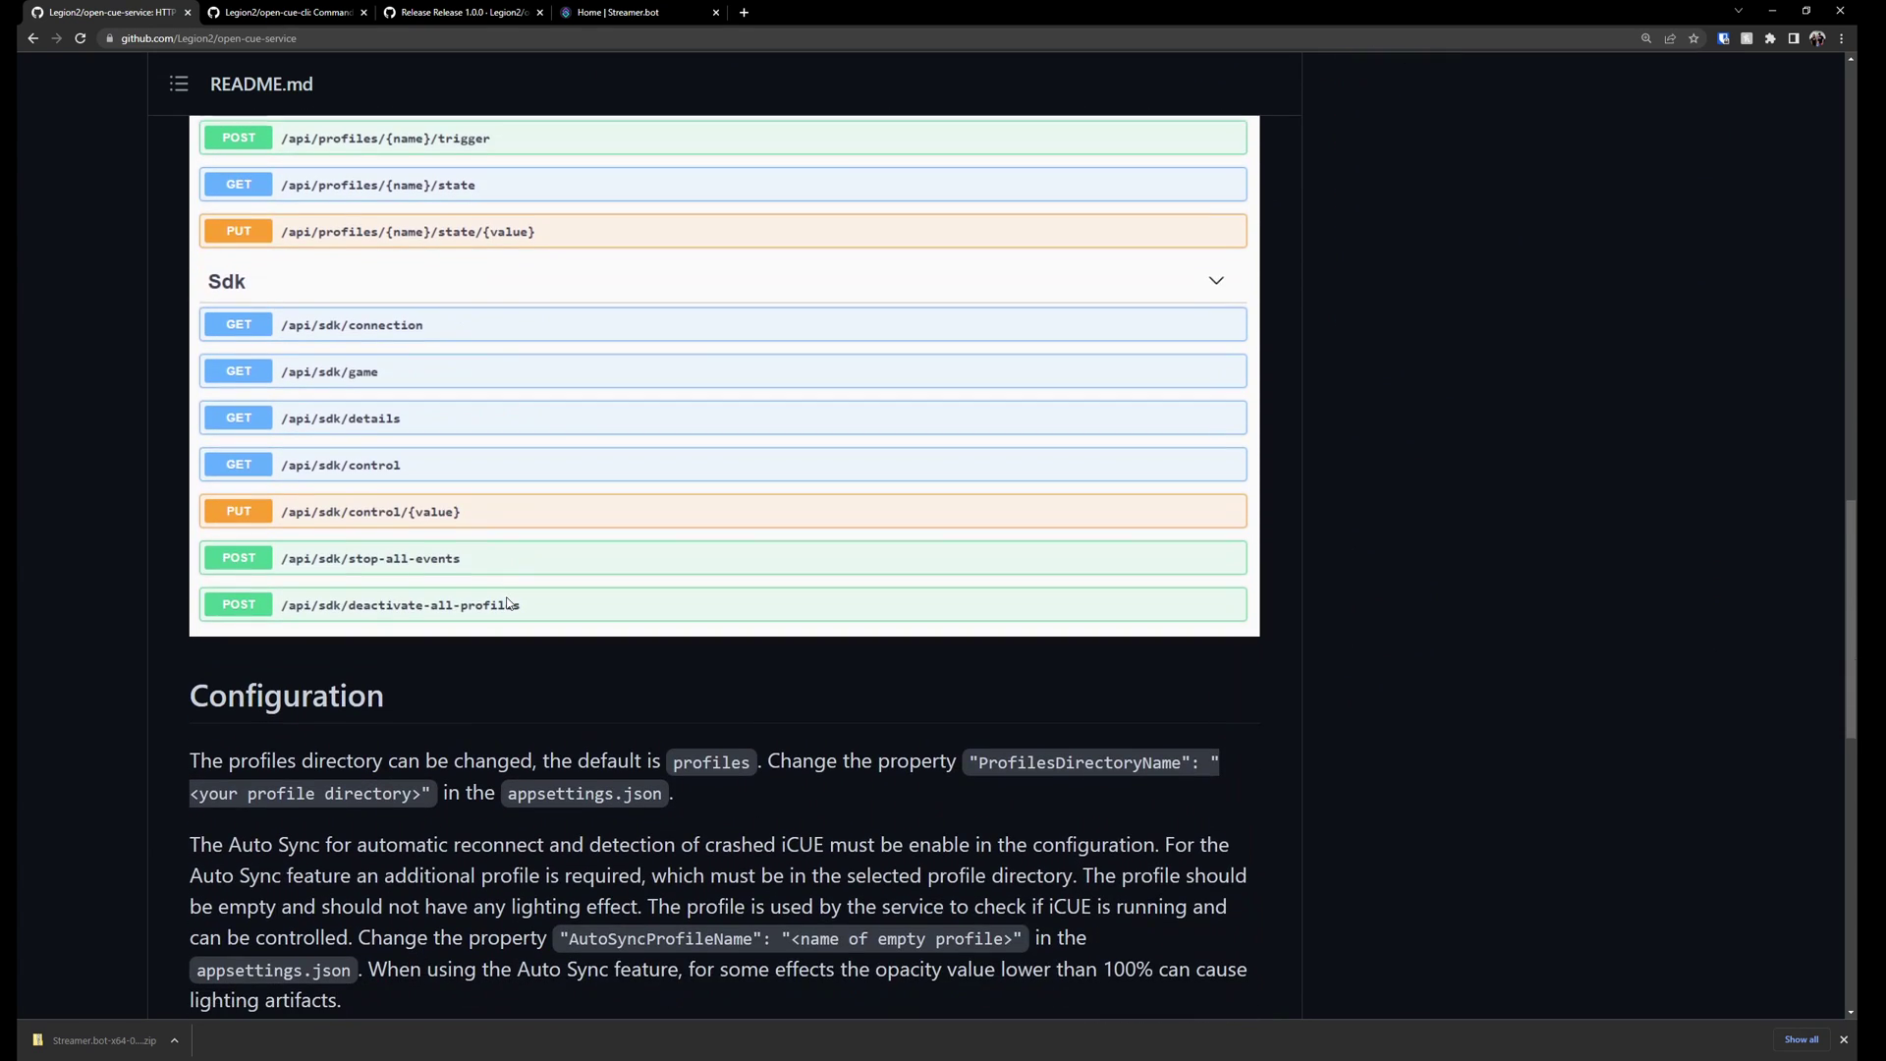
scroll(506, 603, down, 4)
scroll(507, 599, down, 2)
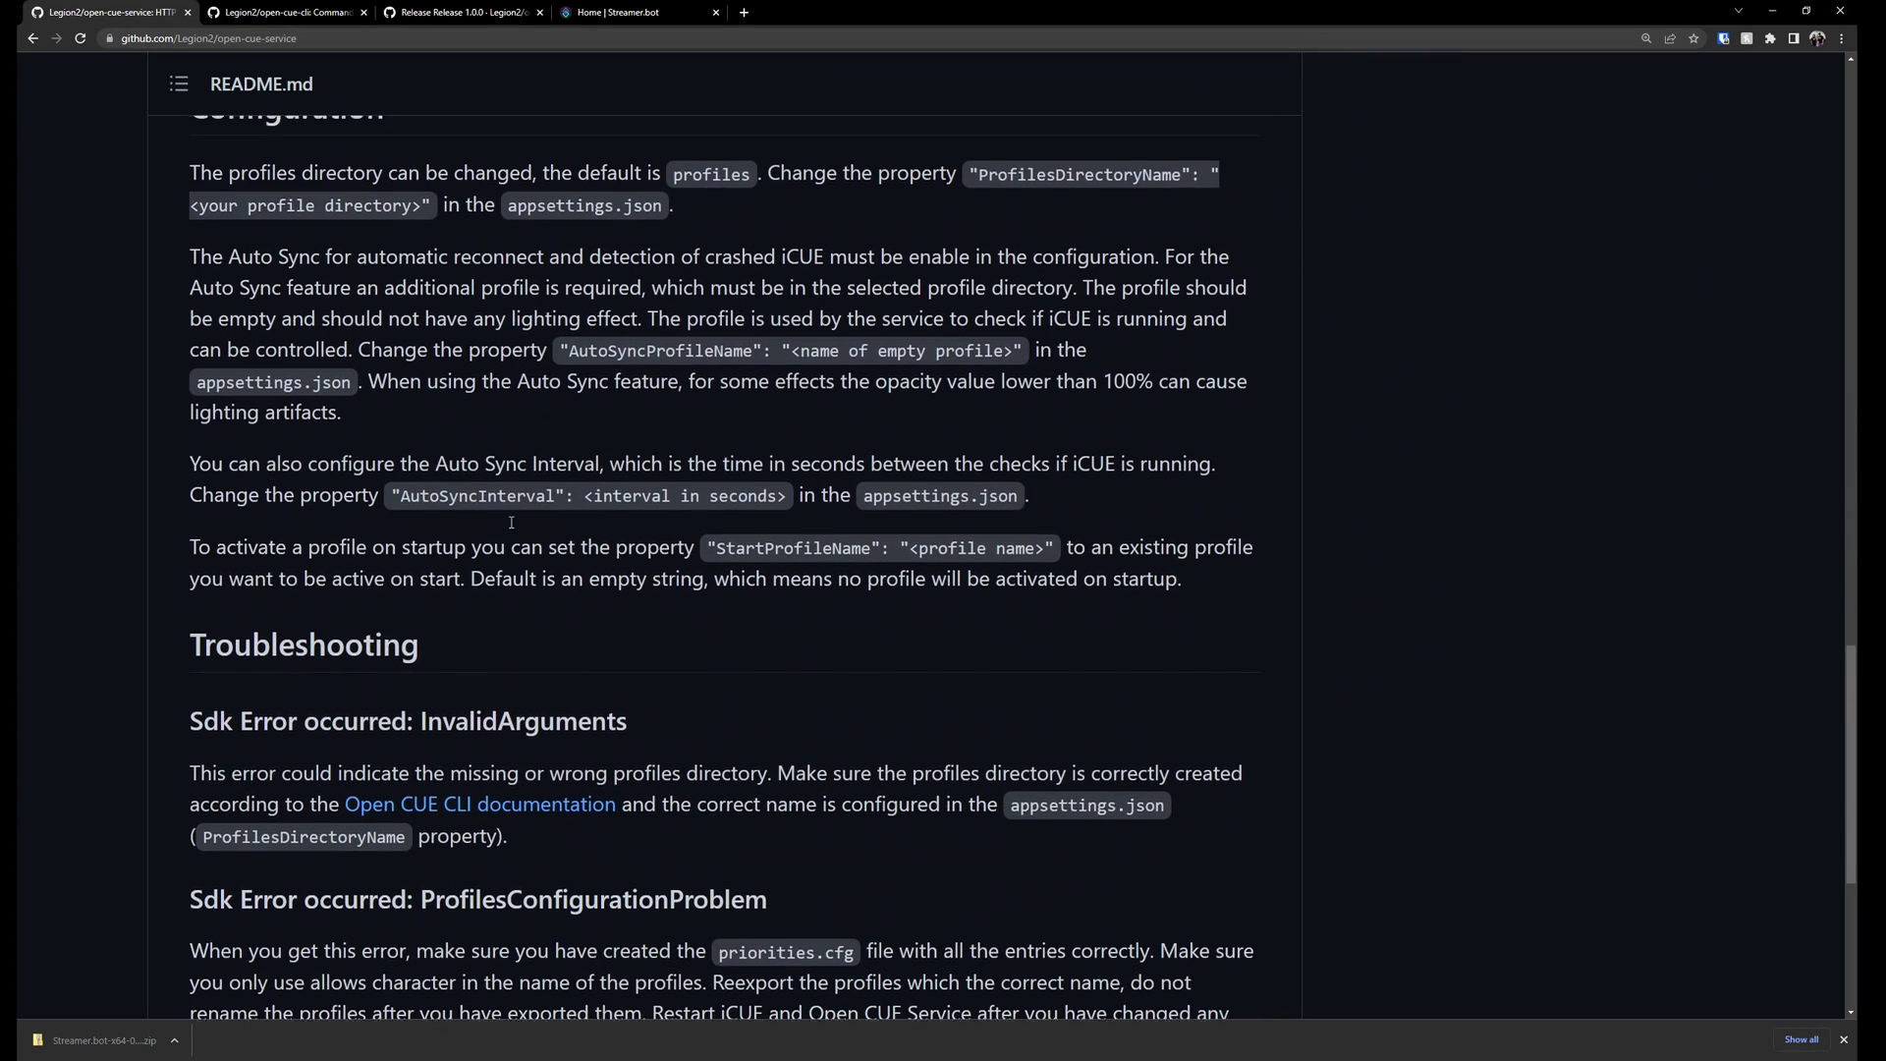
click(310, 14)
scroll(430, 397, down, 1)
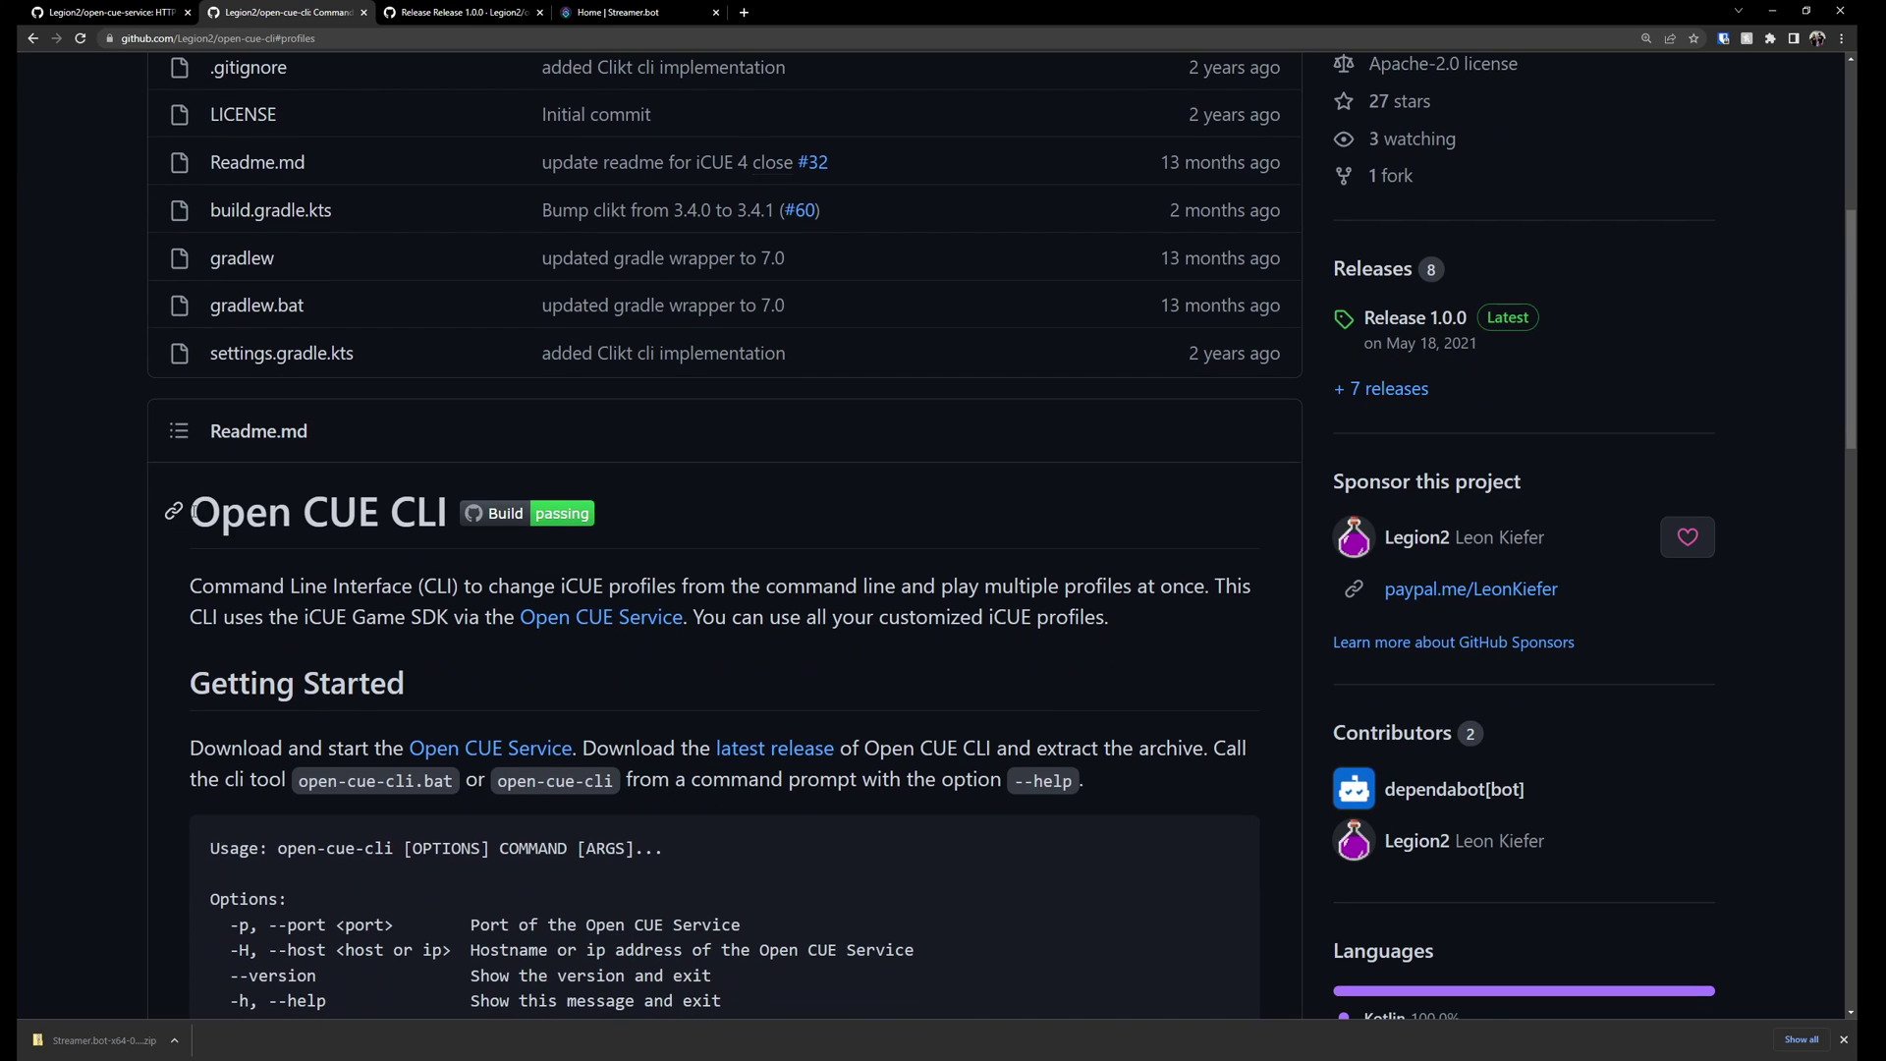
drag(190, 513, 646, 704)
scroll(646, 704, down, 13)
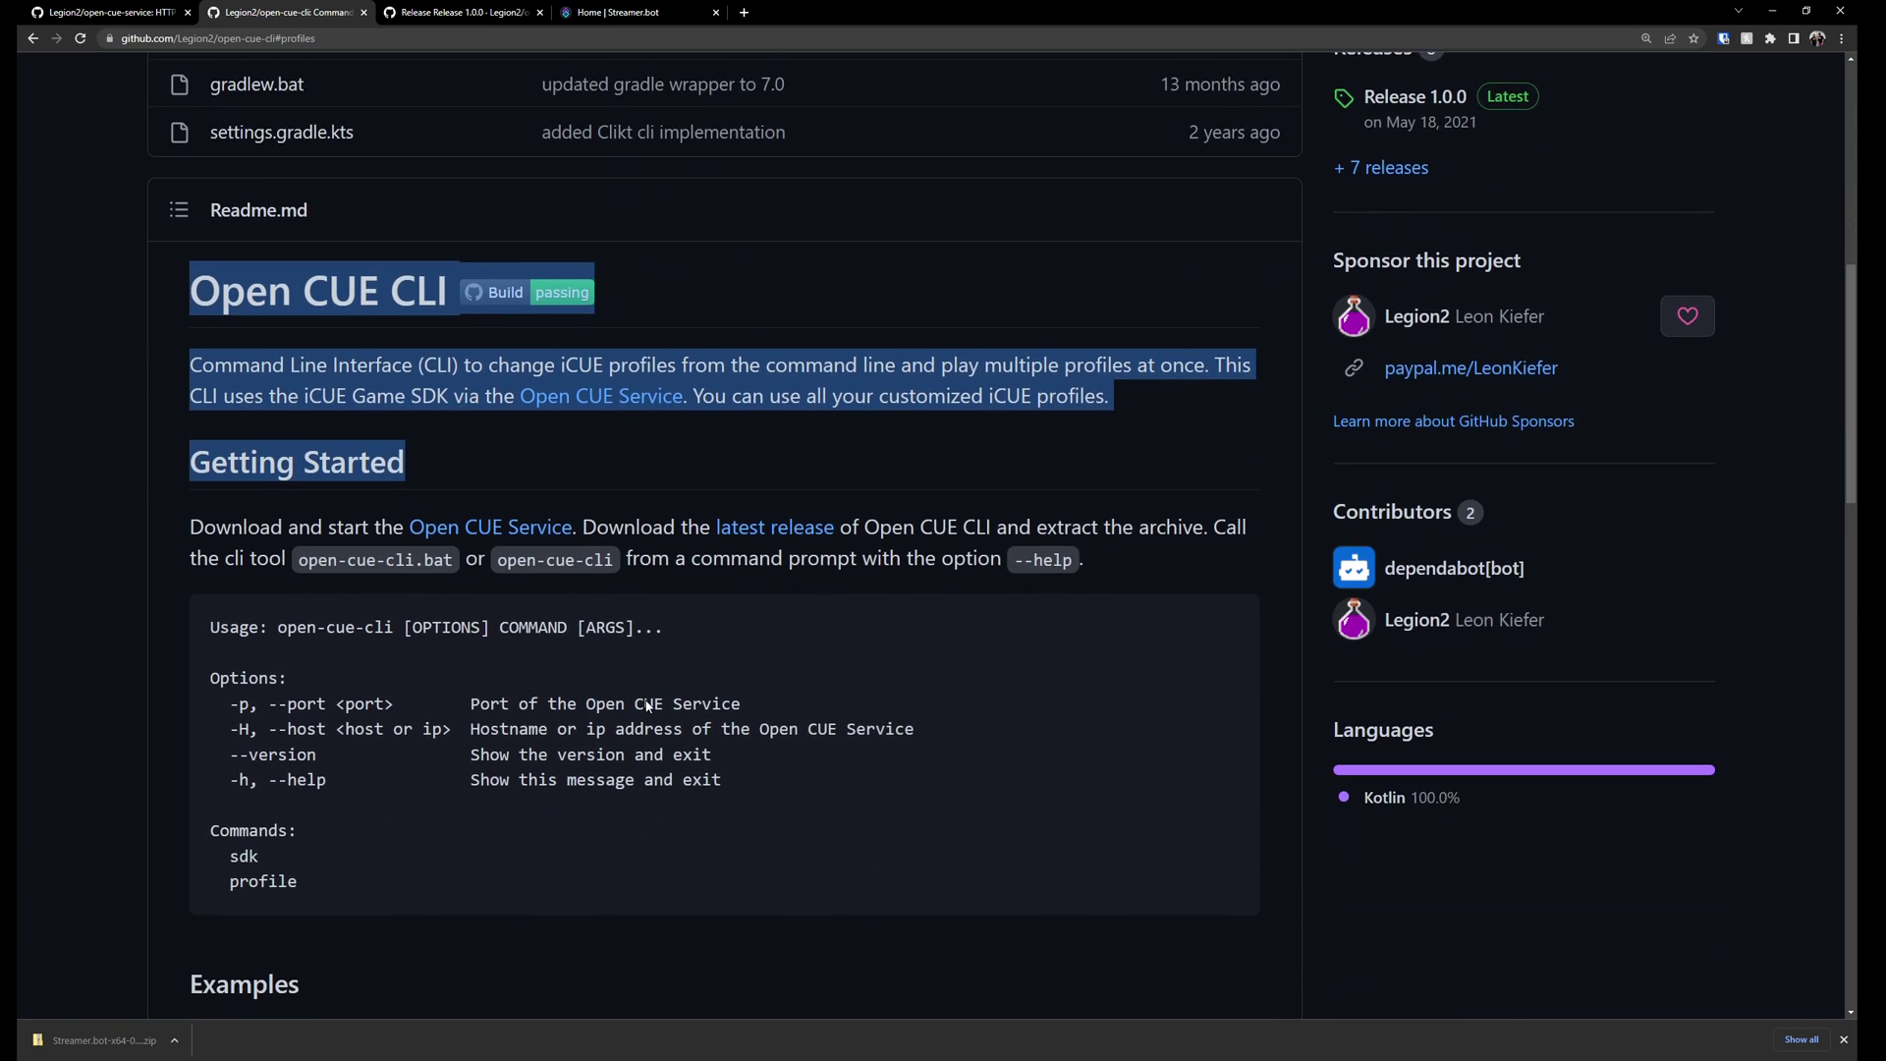
scroll(643, 697, down, 6)
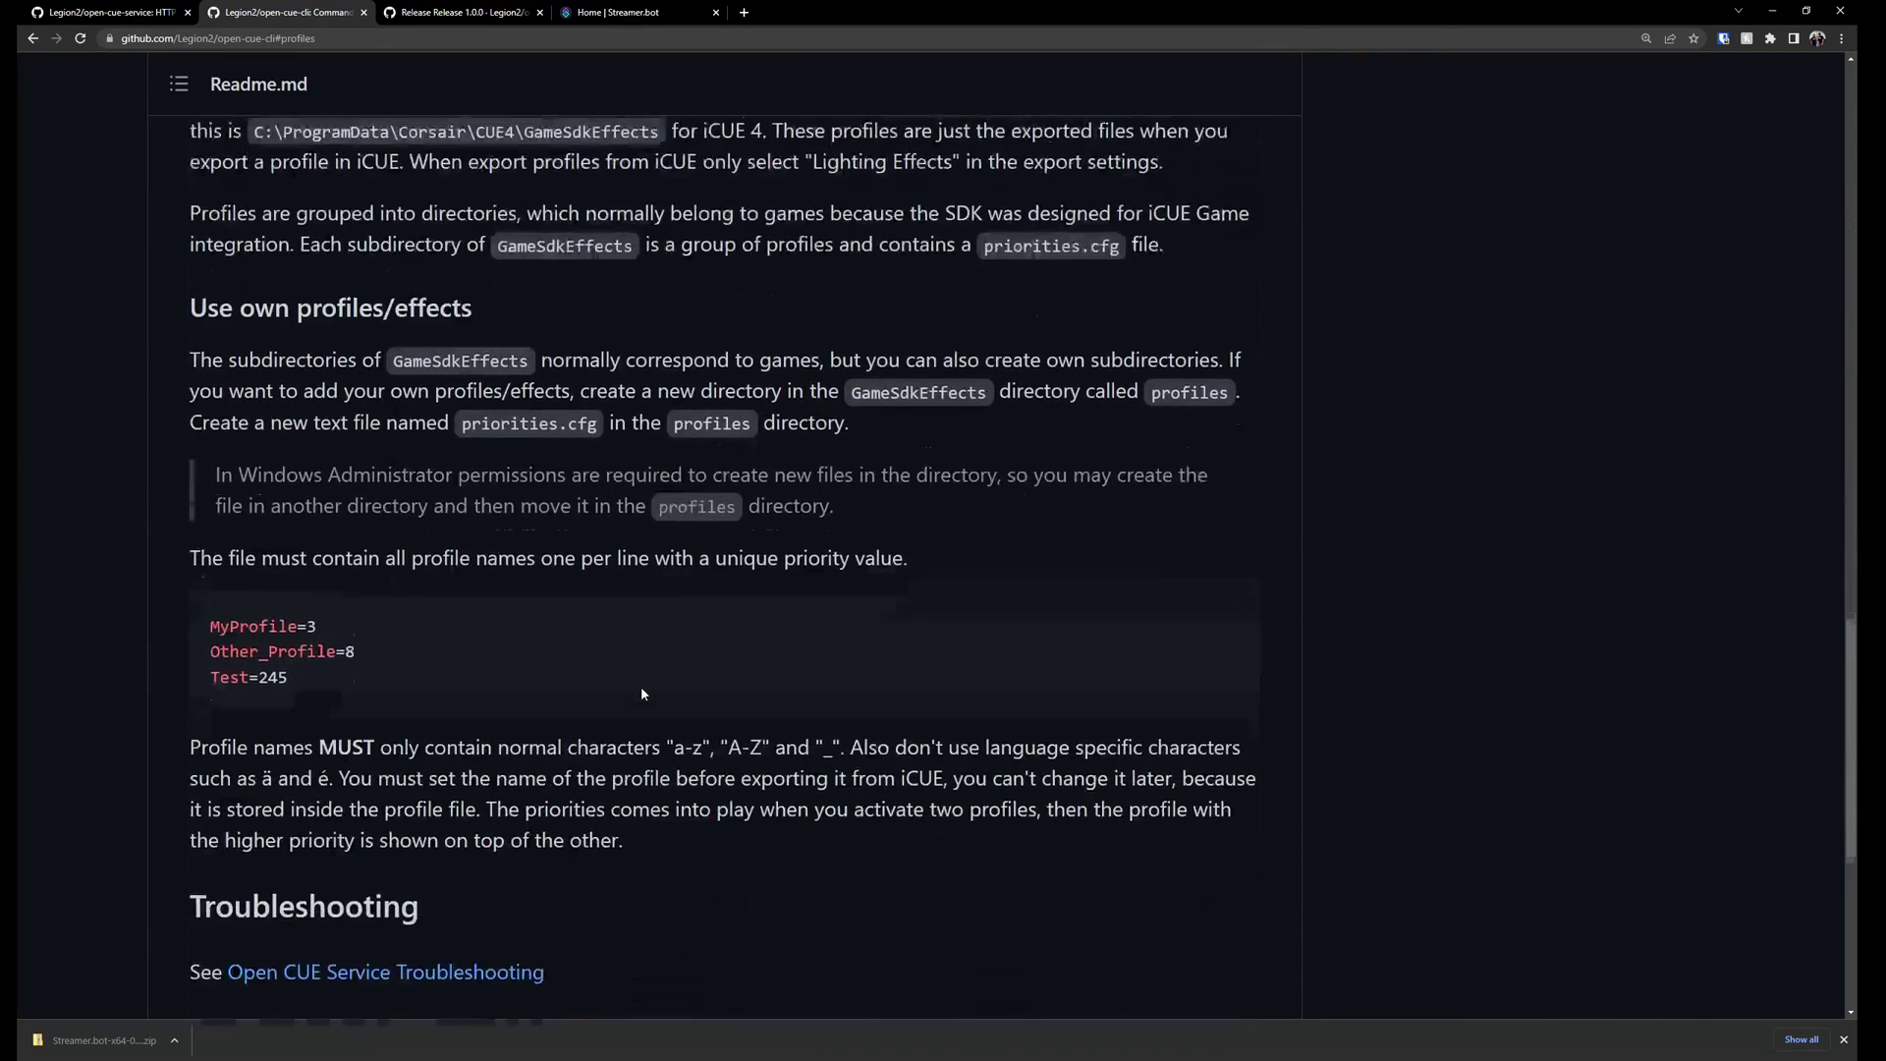